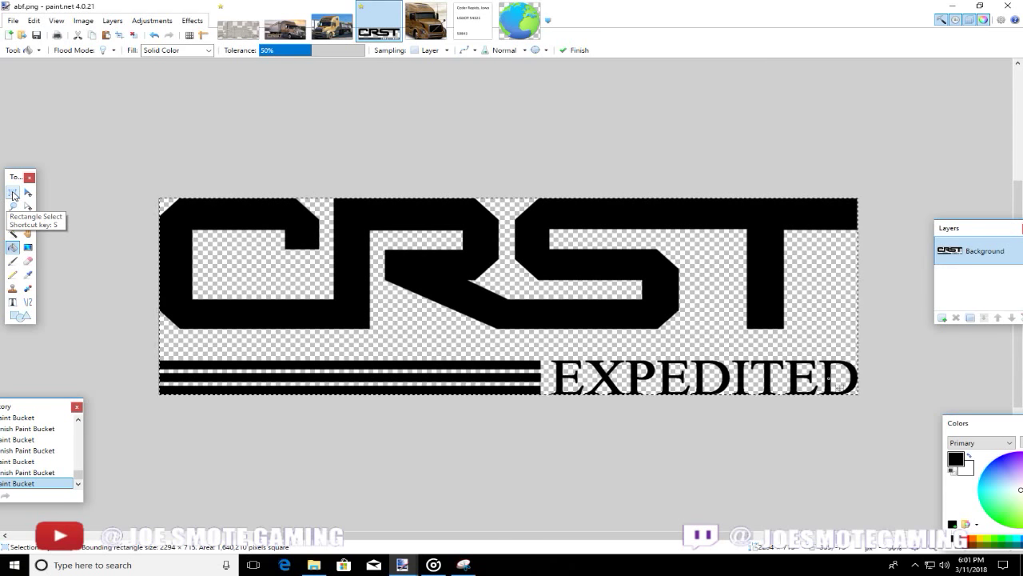
- Copy the whole black CRST EXPEDITED logo in abf.png and clear its selection
left_click(12, 195)
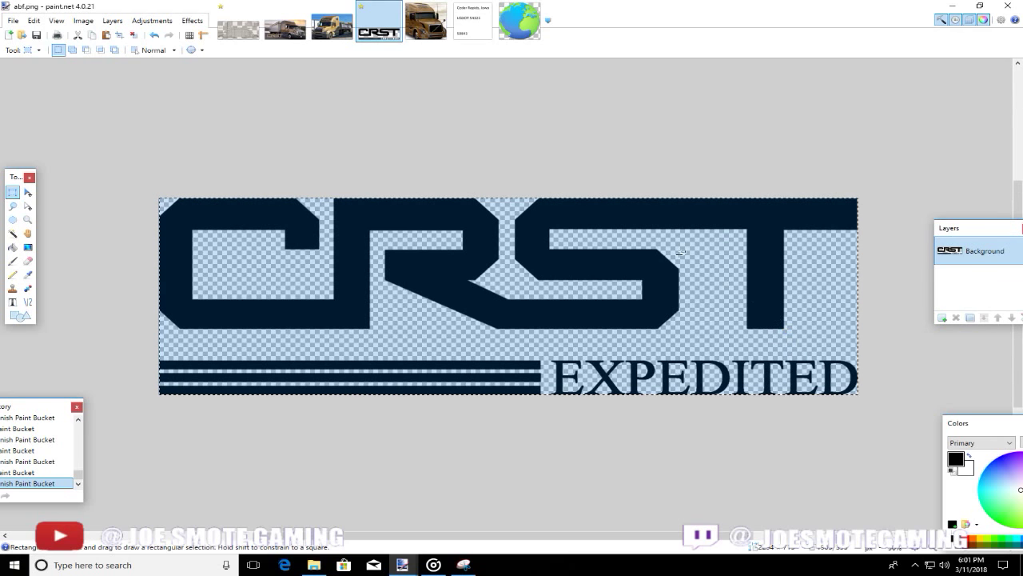
left_click(56, 21)
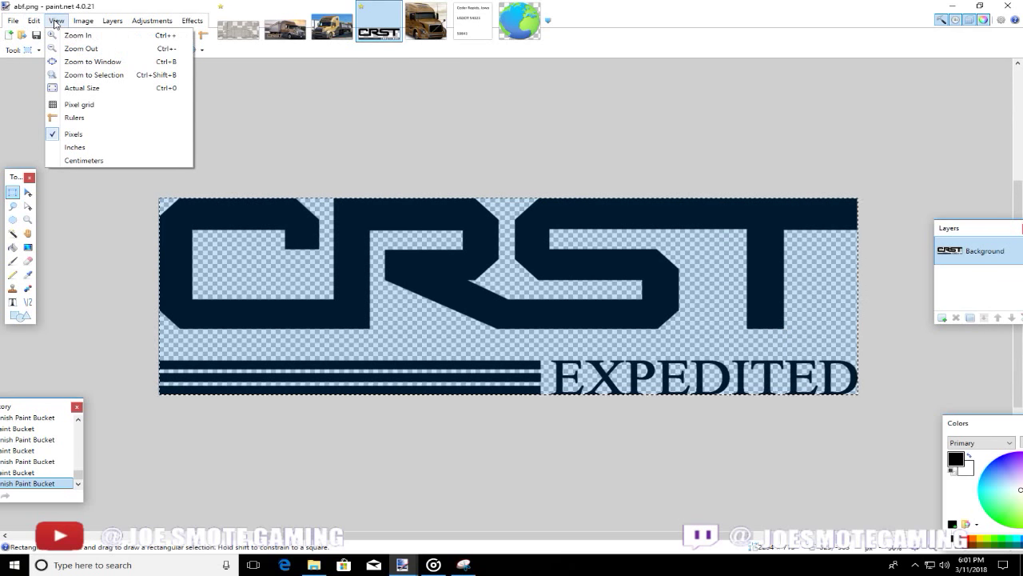
left_click(35, 22)
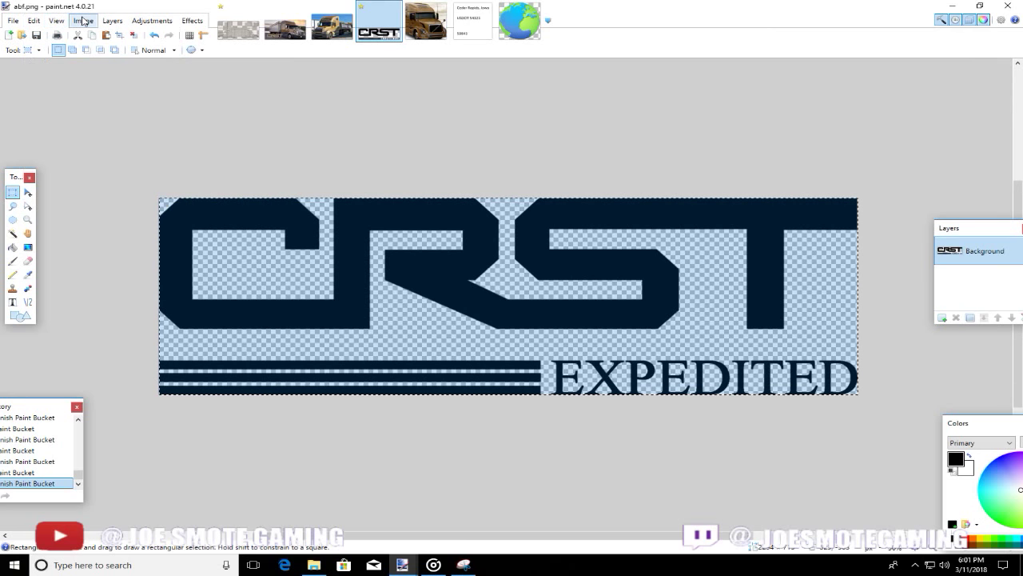
left_click(83, 24)
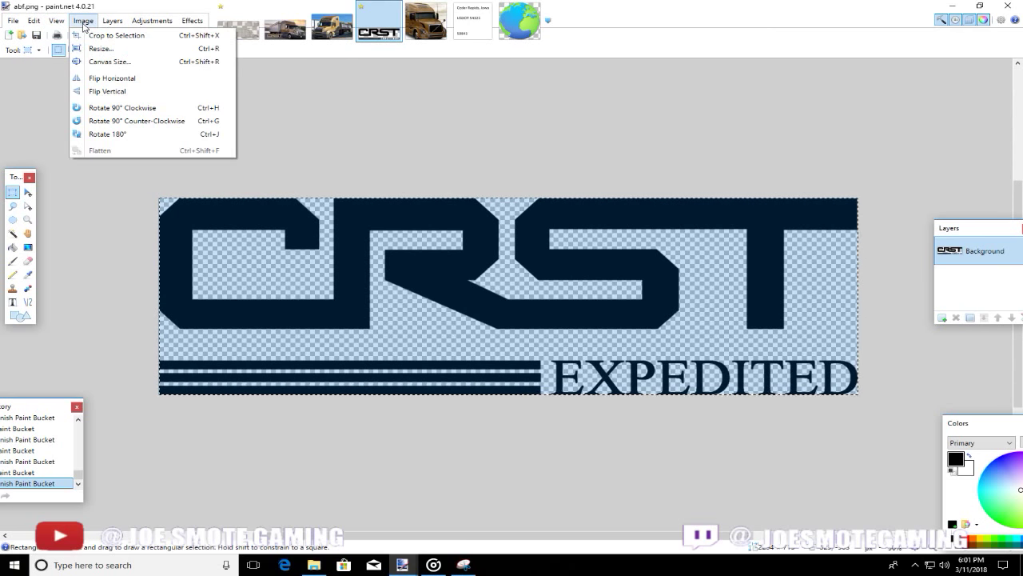
mouse_move(108, 21)
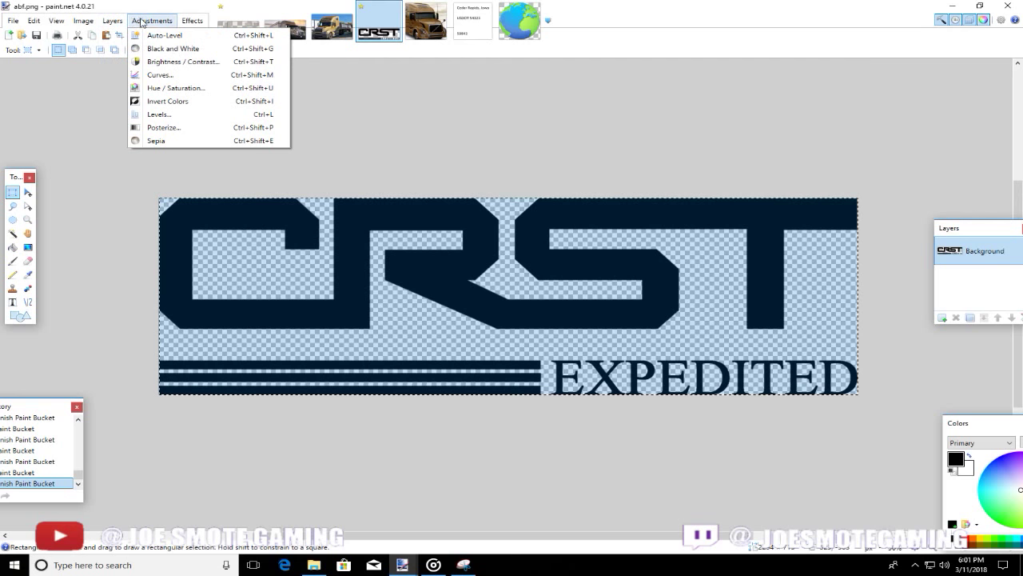
mouse_move(35, 24)
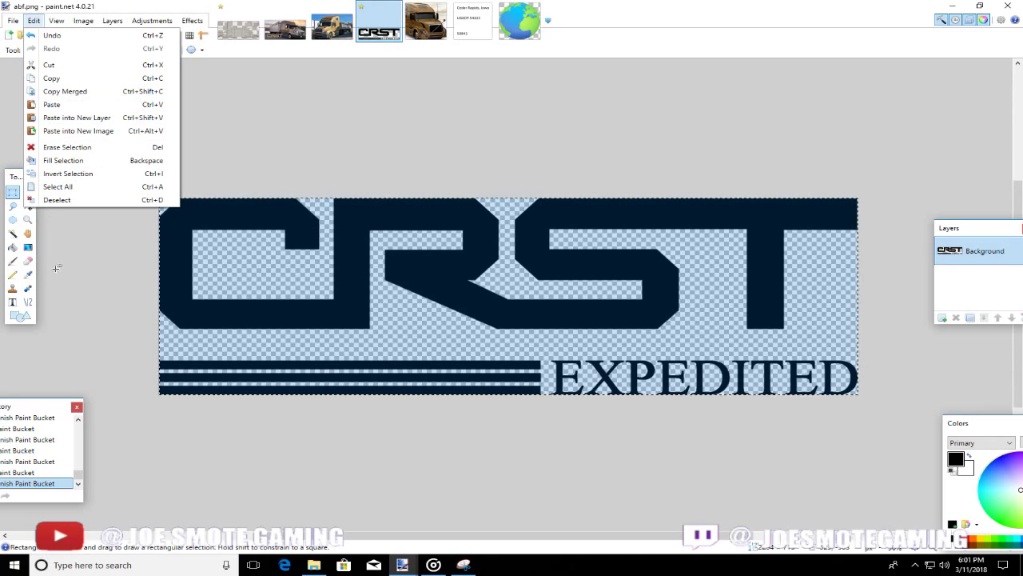
left_click(290, 121)
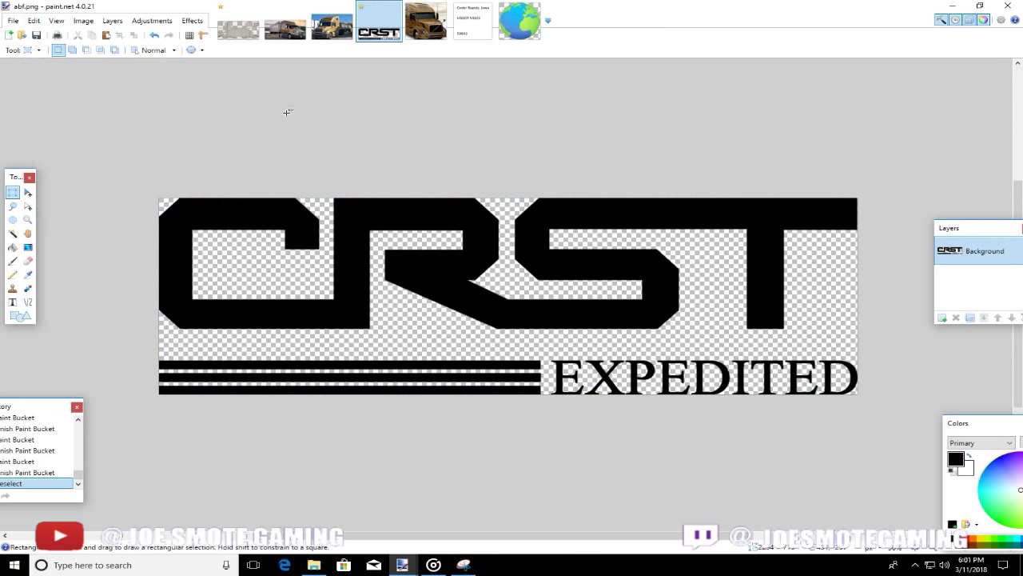
- Paste the logo onto Layer 3 of the FLD 2.0 template, shrink it to about 158 × 64 pixels and position it on the left cab door
left_click(238, 29)
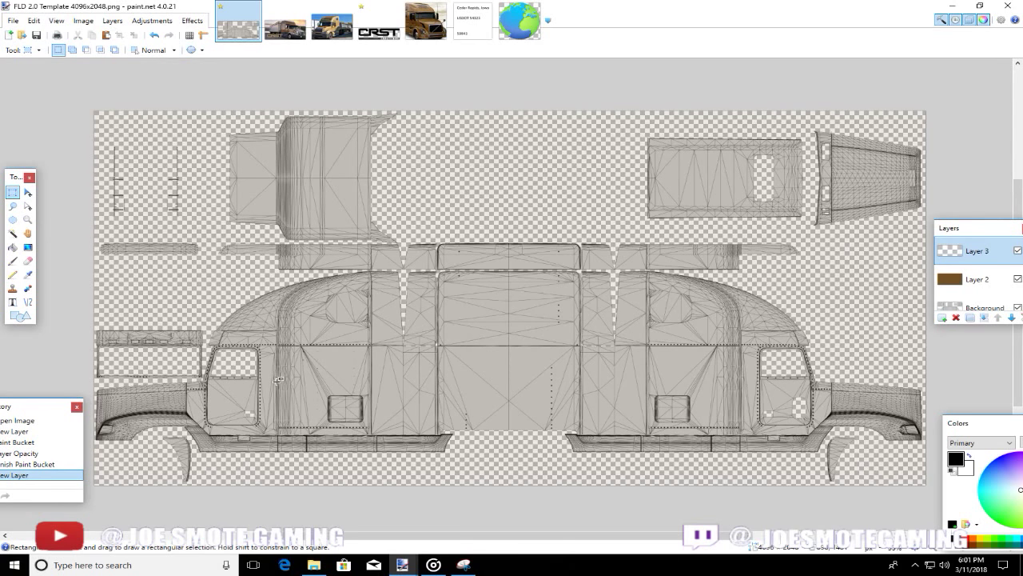
key("ctrl+v")
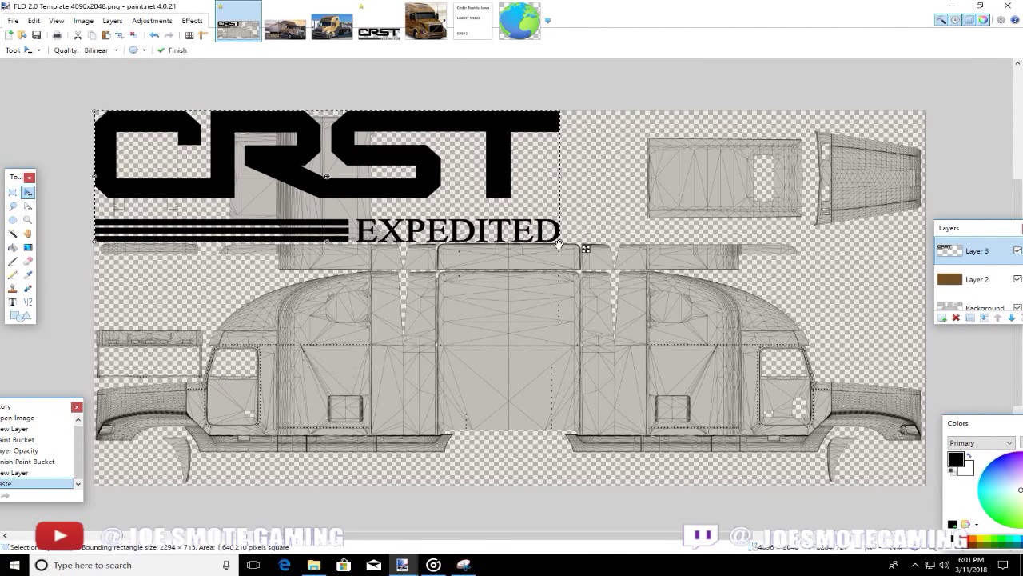
left_click_drag(560, 240, 236, 395)
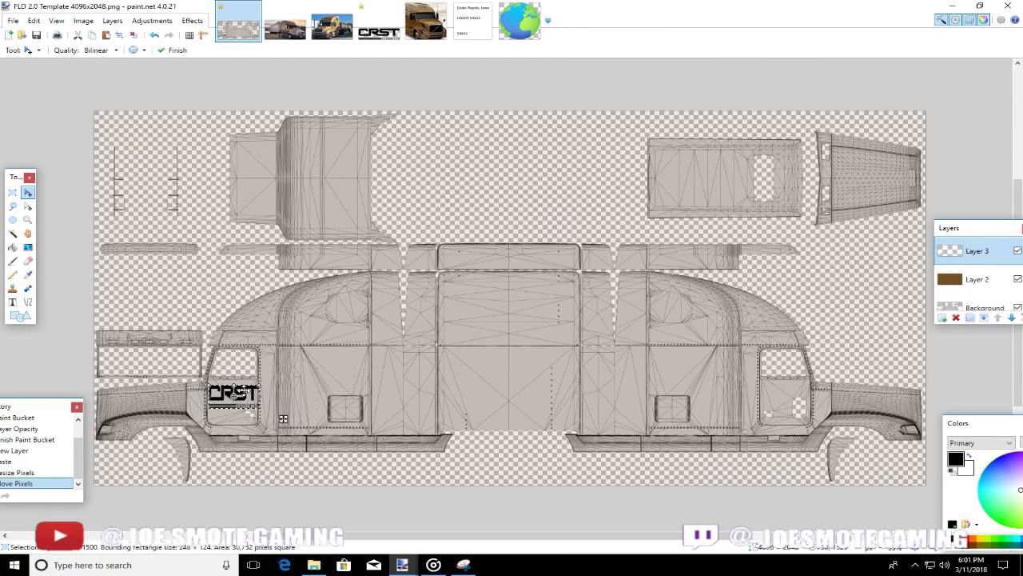
left_click_drag(255, 410, 240, 398)
key("Return")
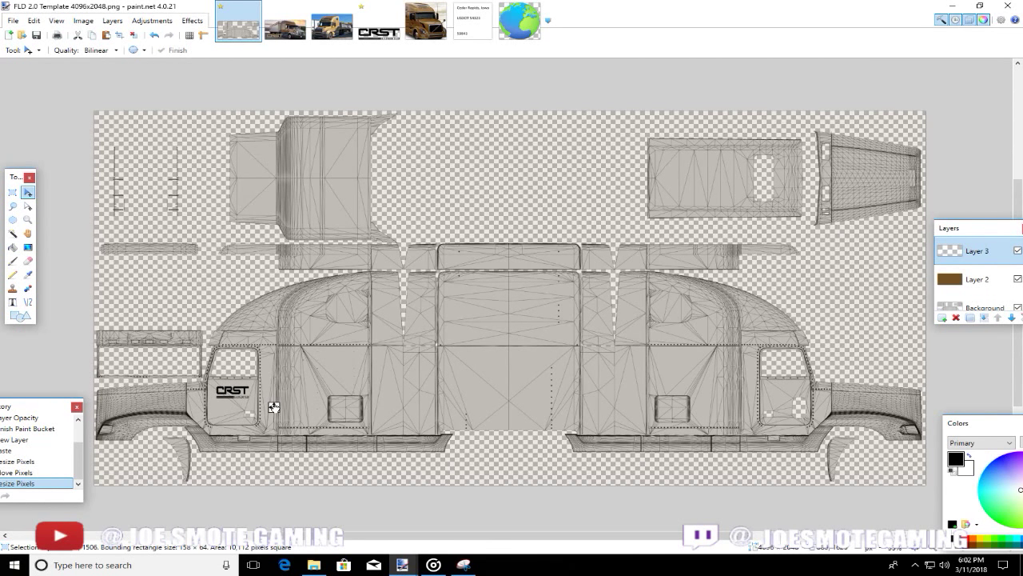
left_click(273, 408)
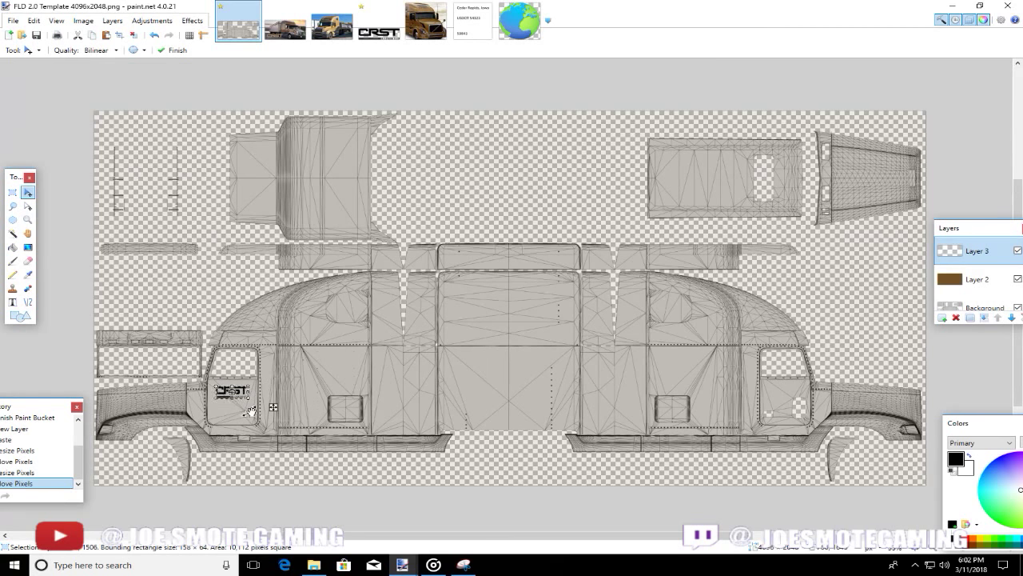
key("ctrl+d")
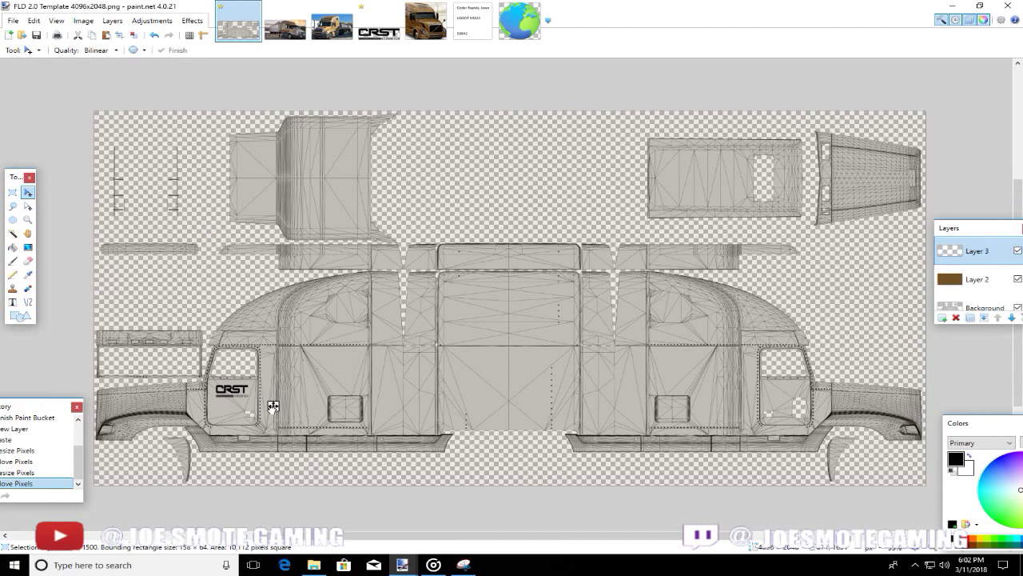
left_click(272, 407)
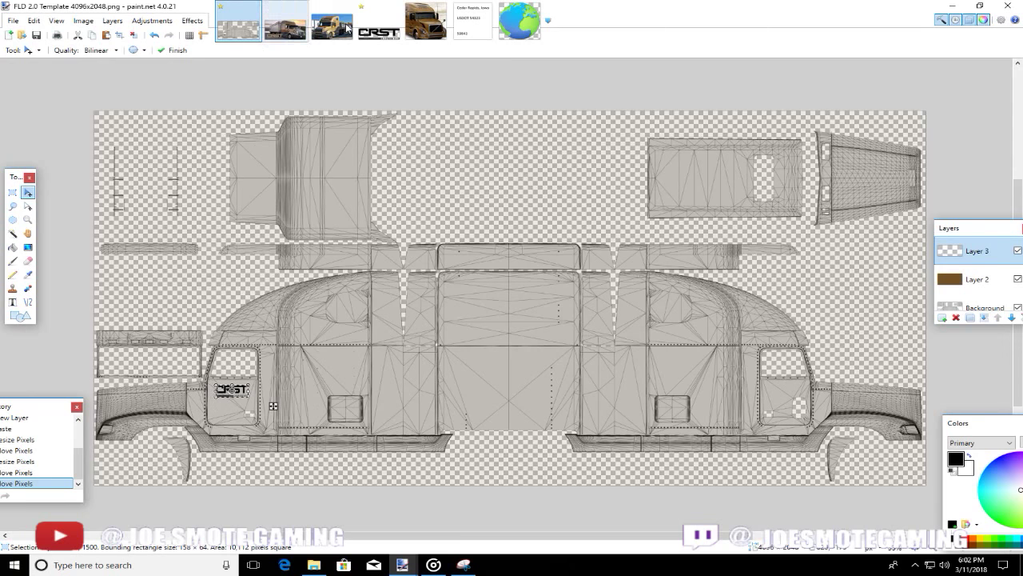
- Check the door lettering in the truck reference photos and shrink the template's door logo to about 128 × 58 pixels
left_click(426, 22)
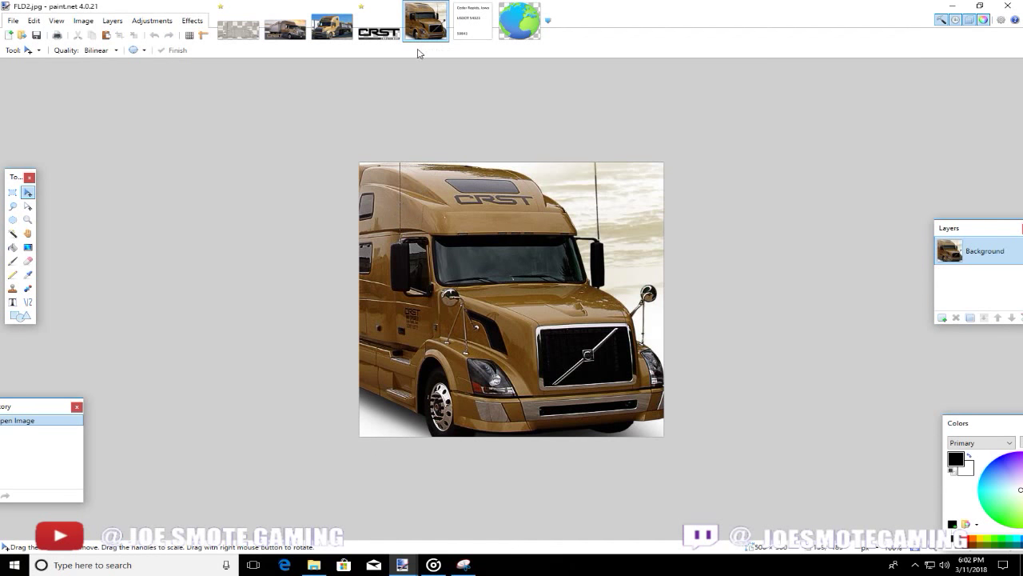
left_click(328, 30)
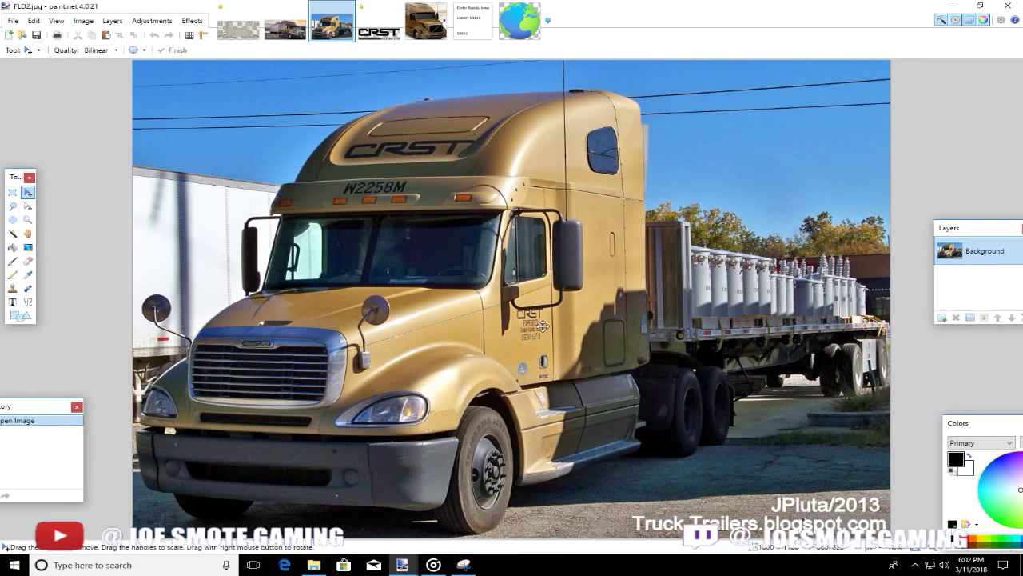
left_click(251, 35)
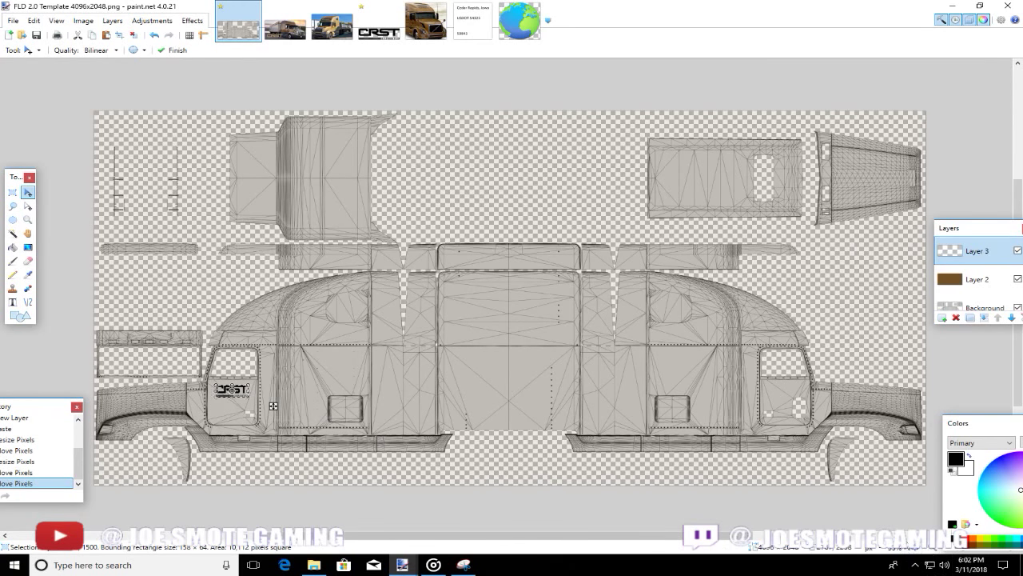
left_click_drag(1002, 423, 1022, 284)
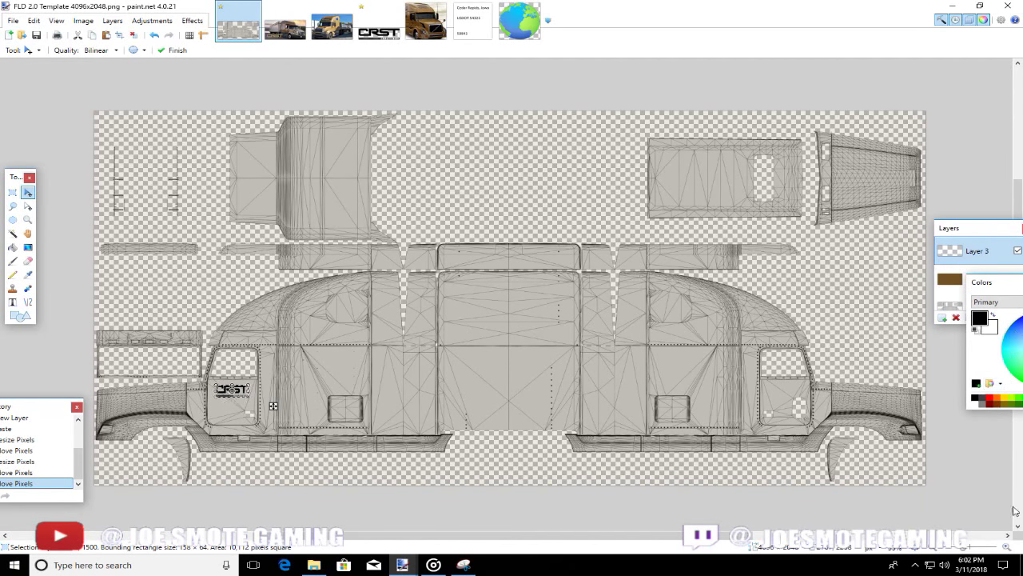
key("ctrl+plus")
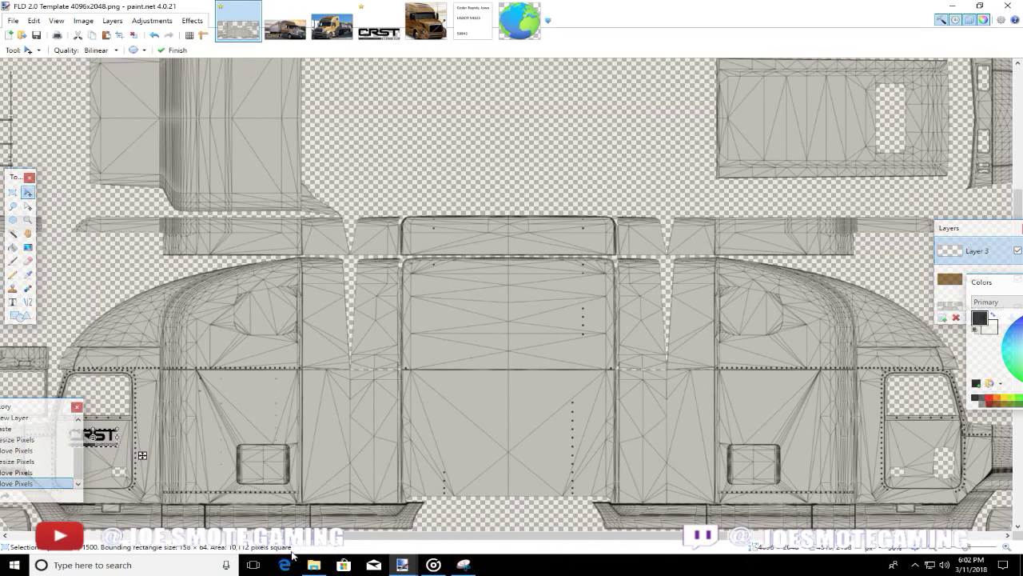
left_click_drag(404, 535, 357, 535)
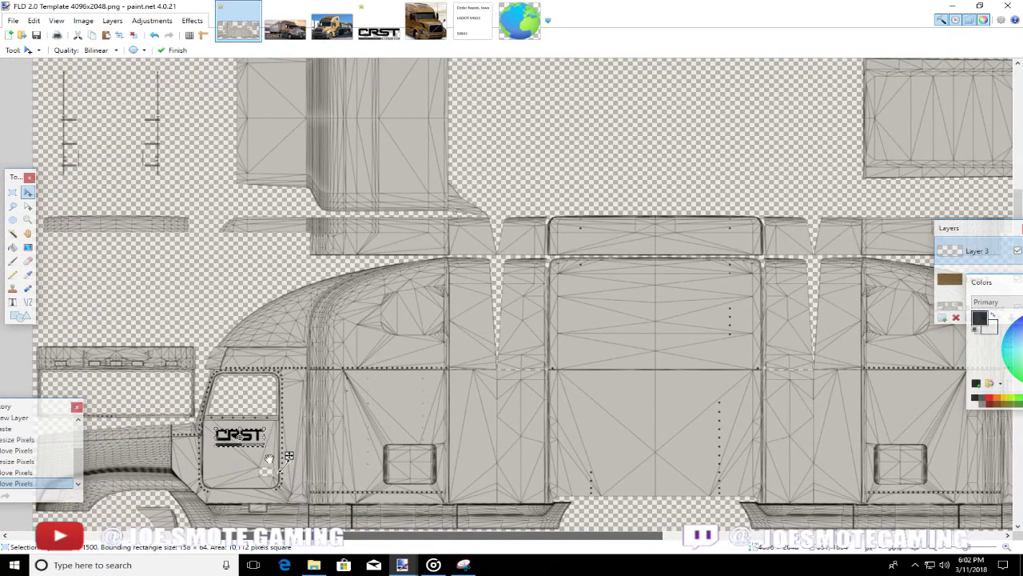
key("ctrl+d")
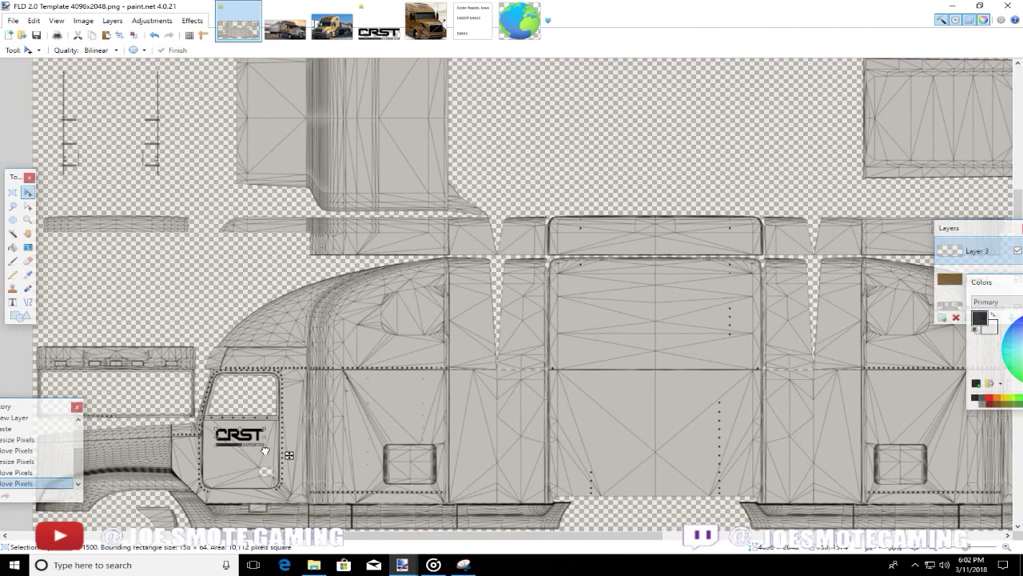
left_click_drag(264, 451, 256, 448)
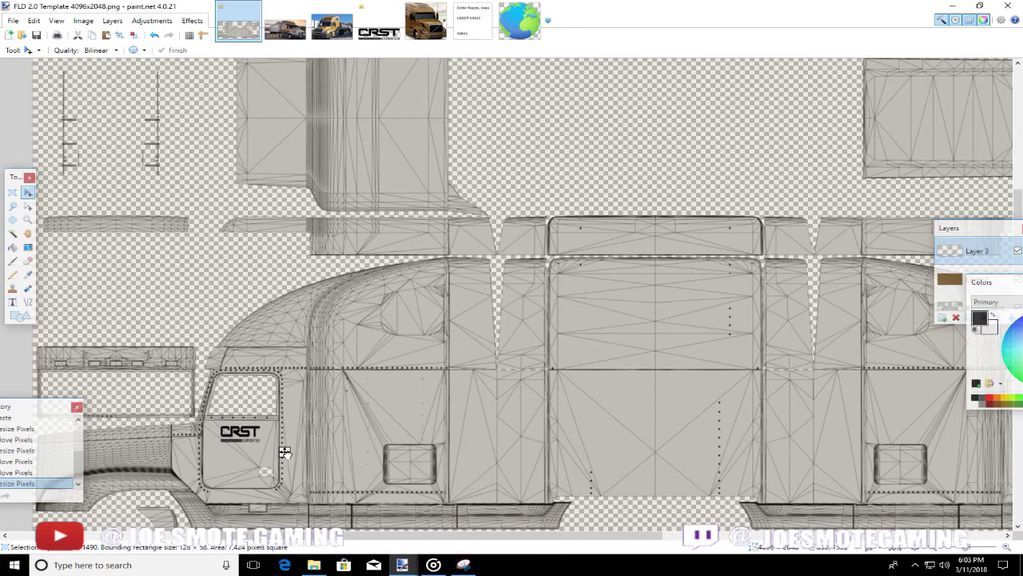
- Fine-tune the small logo's position below the left door window and compare it with the gold flatbed truck photo
left_click(284, 452)
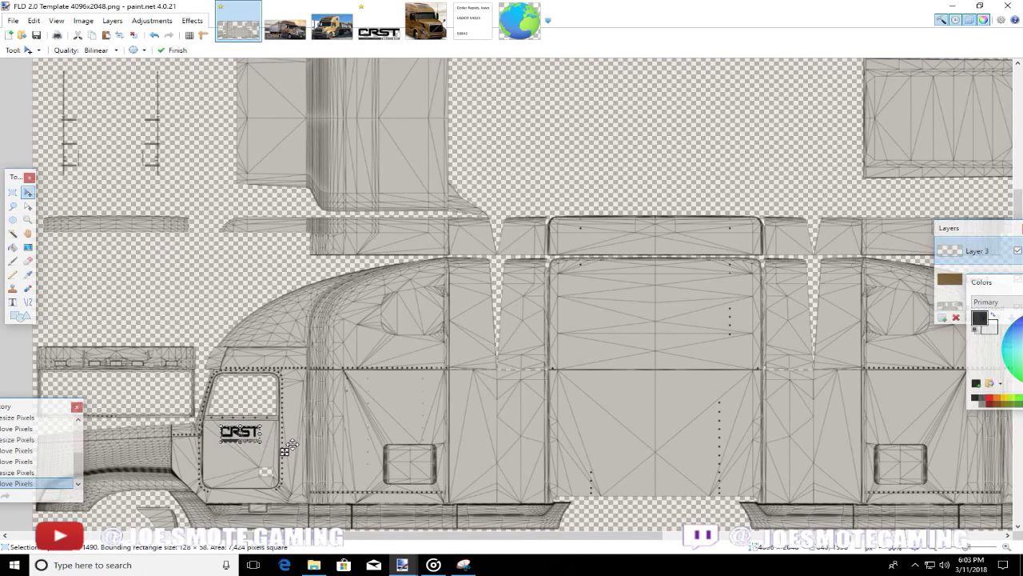
key("Return")
left_click_drag(284, 454, 285, 454)
left_click(341, 35)
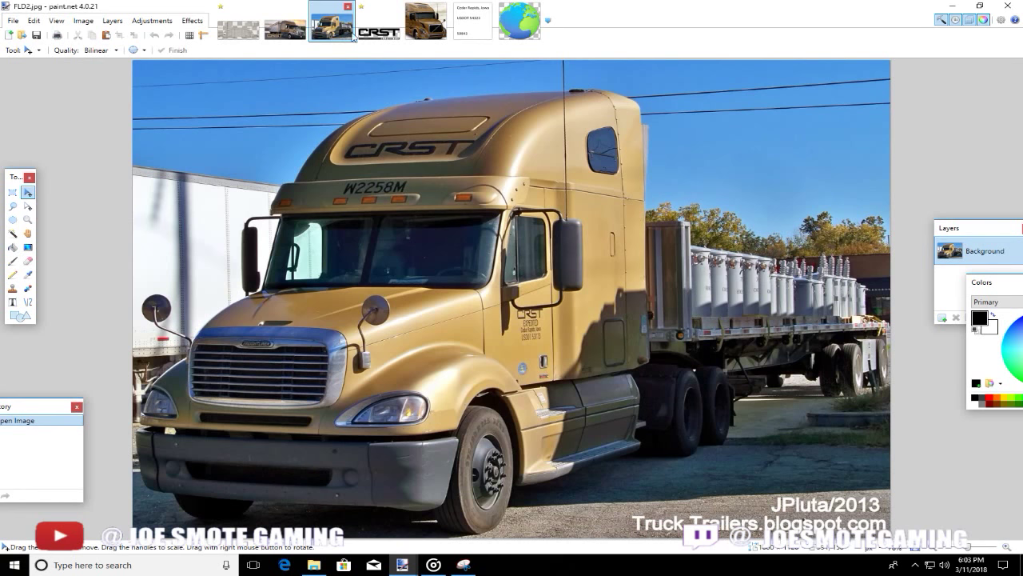
left_click(240, 30)
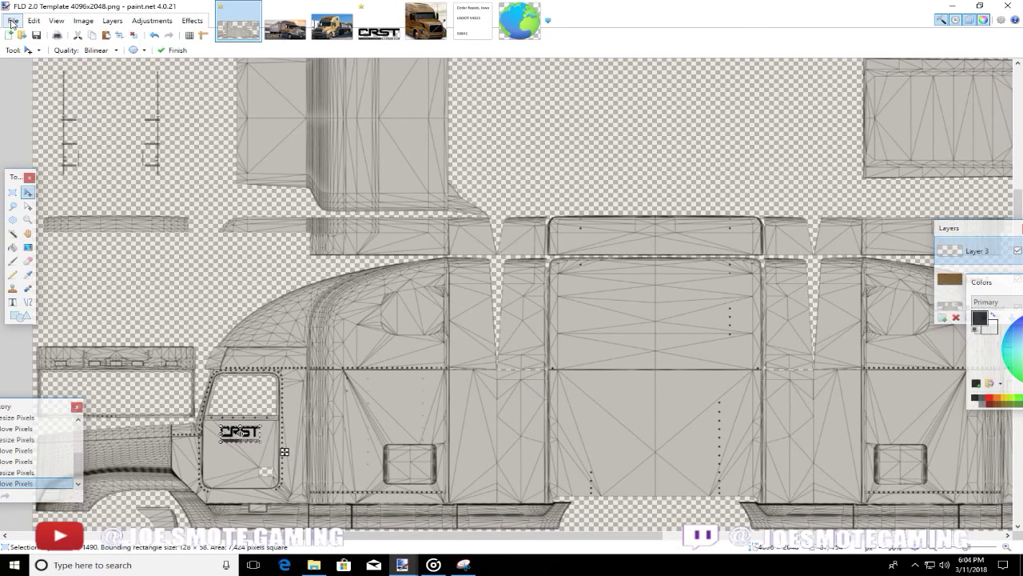
- Duplicate the resized CRST logo on Layer 3 and place the copy just behind the left cab door
left_click(13, 197)
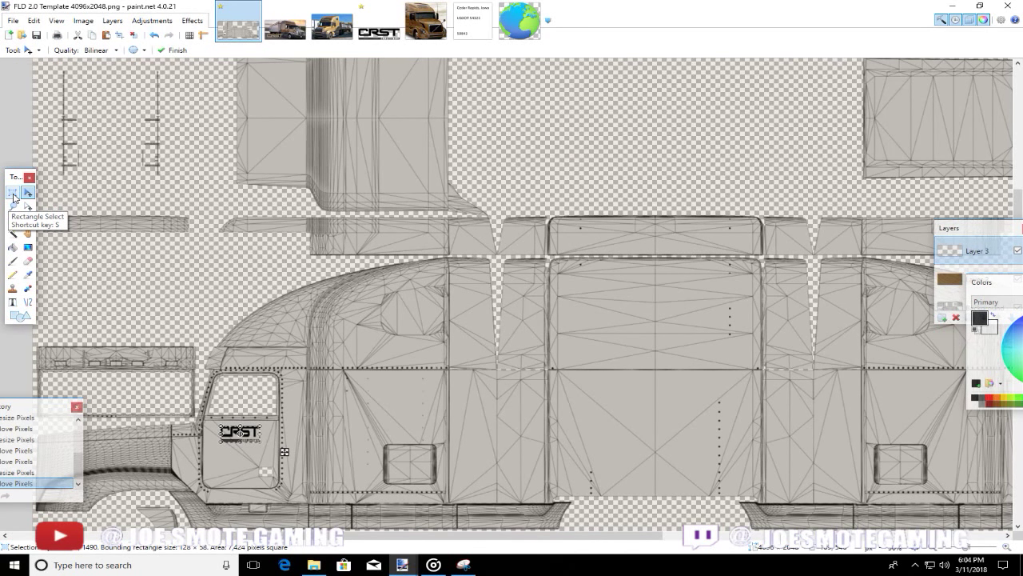
left_click(13, 197)
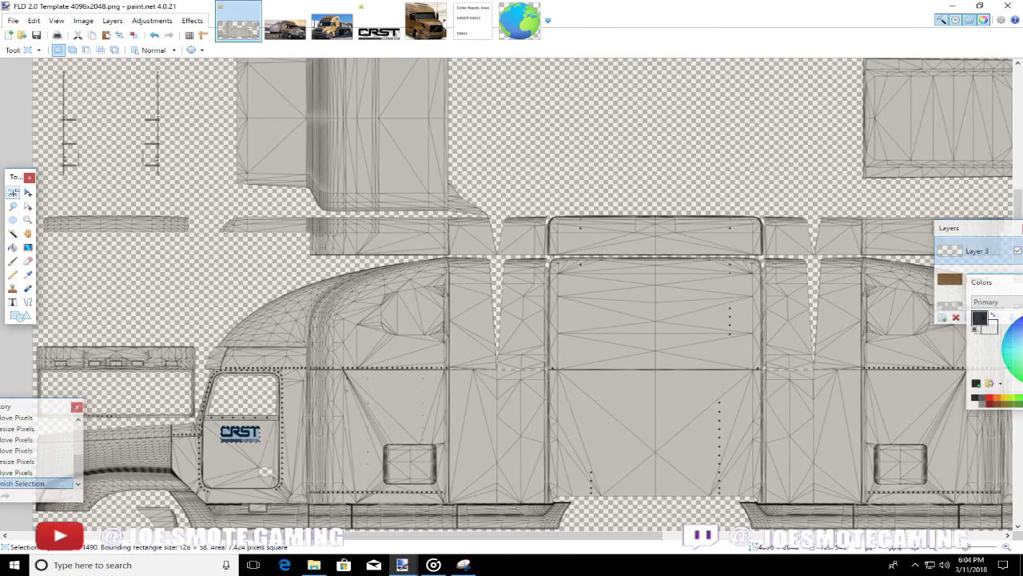
left_click(135, 37)
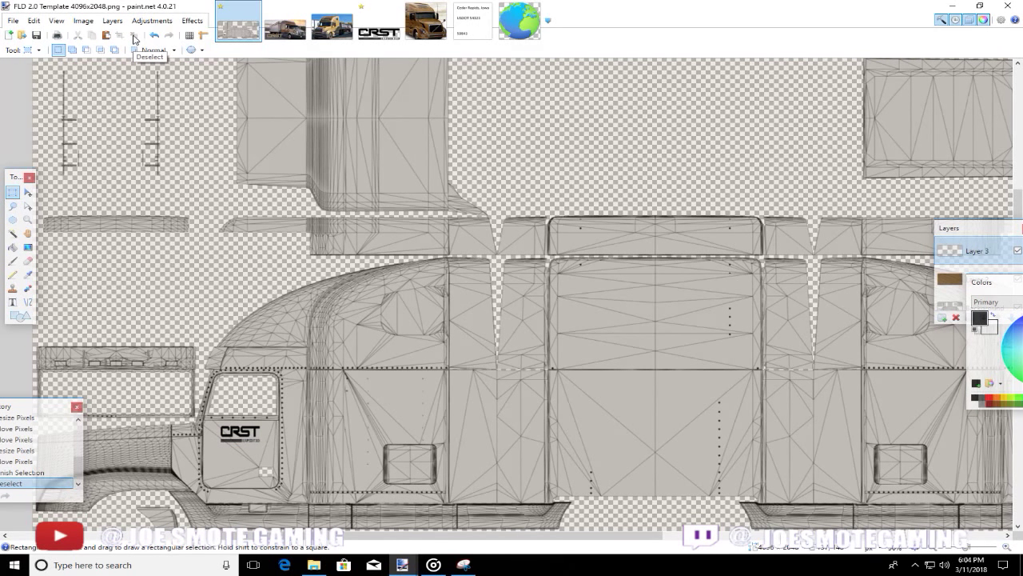
key("ctrl+v")
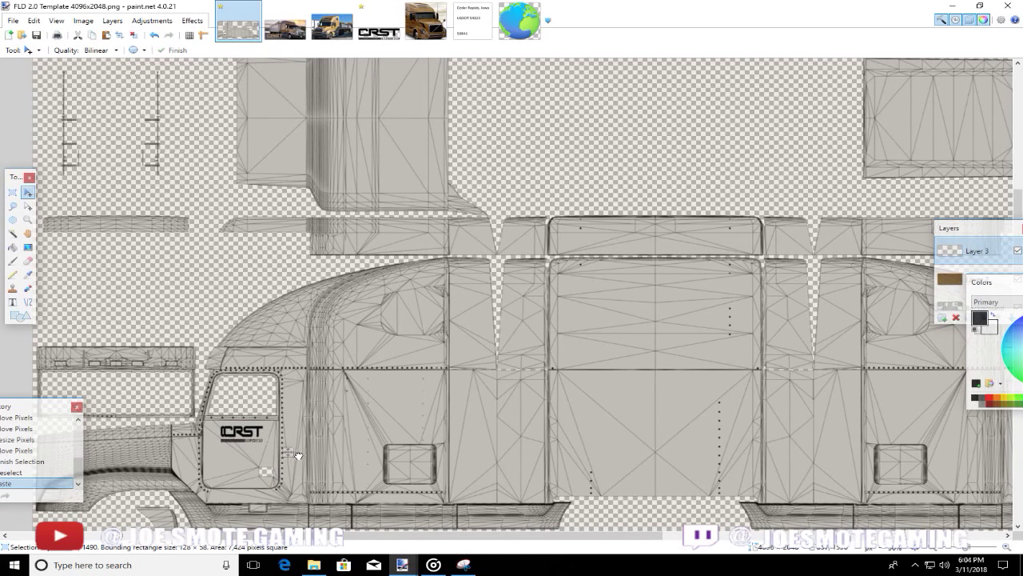
left_click_drag(285, 453, 346, 453)
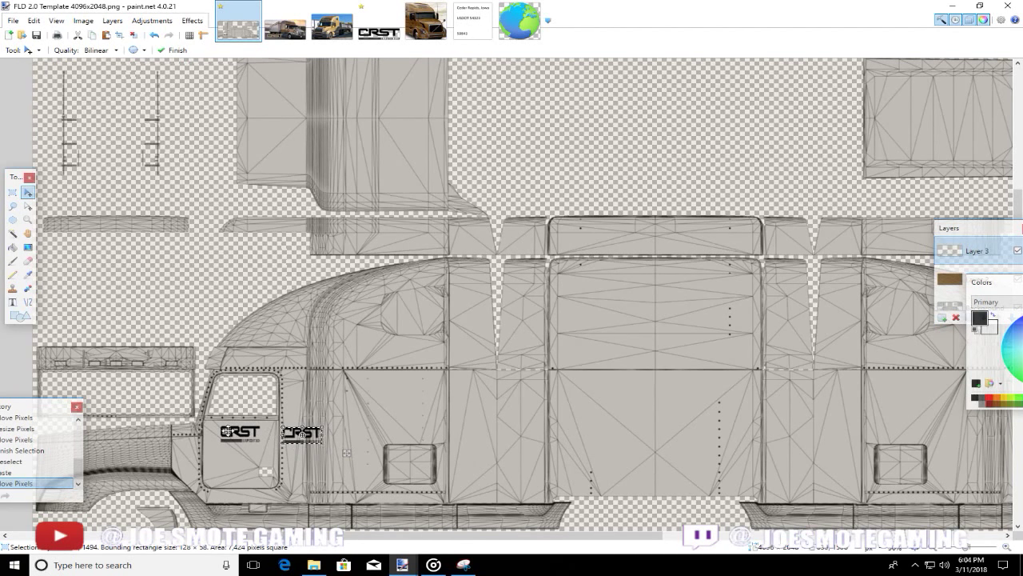
- Move the copied CRST logo onto the right cab door of the template and adjust its position just below the door window
left_click(931, 548)
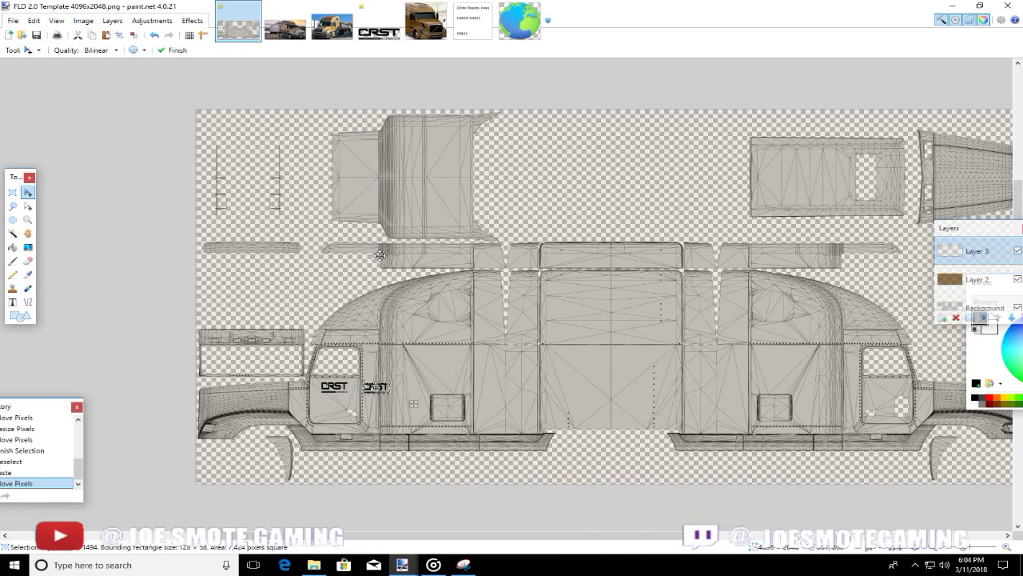
left_click(90, 20)
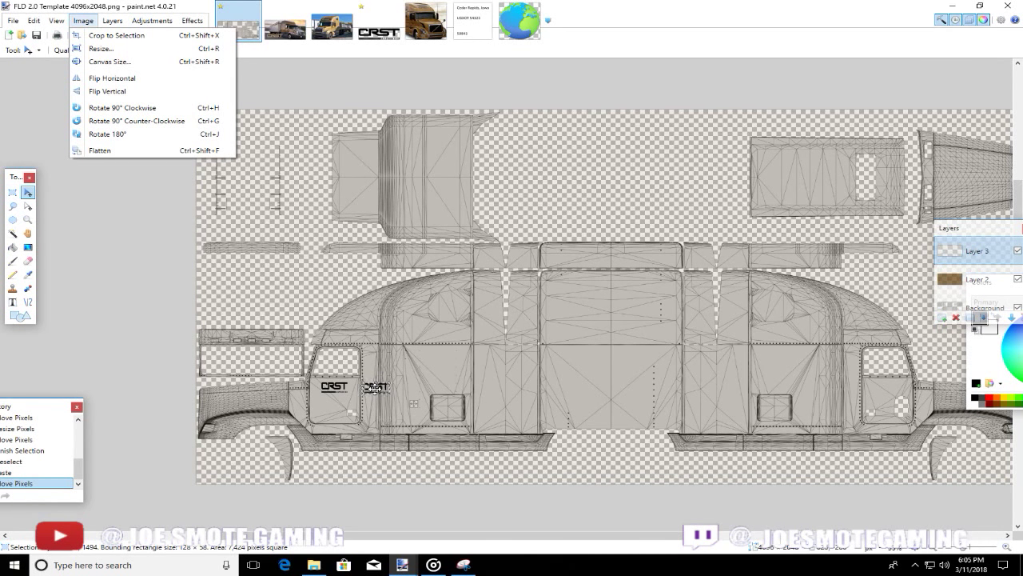
left_click(114, 229)
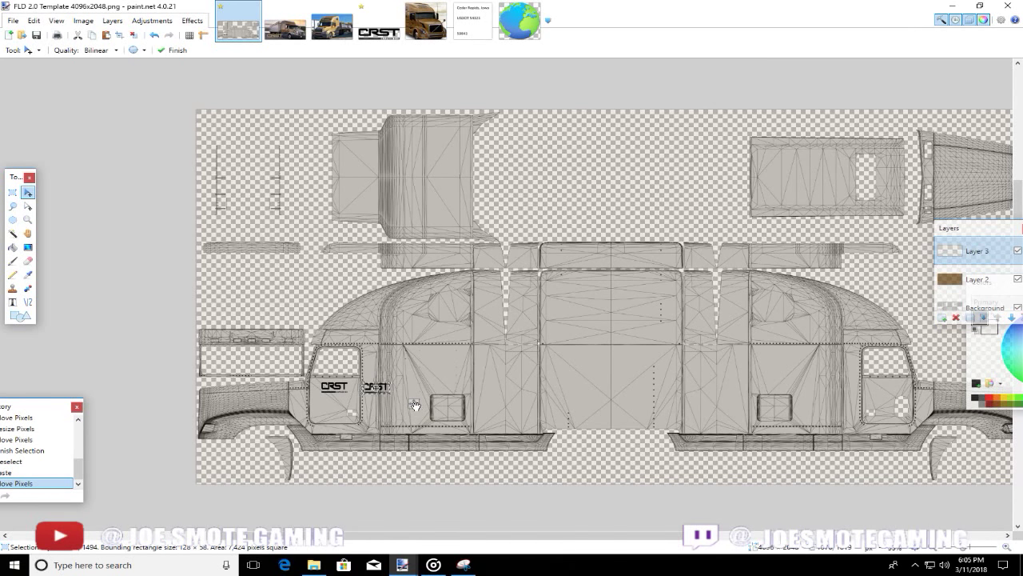
left_click_drag(432, 412, 926, 404)
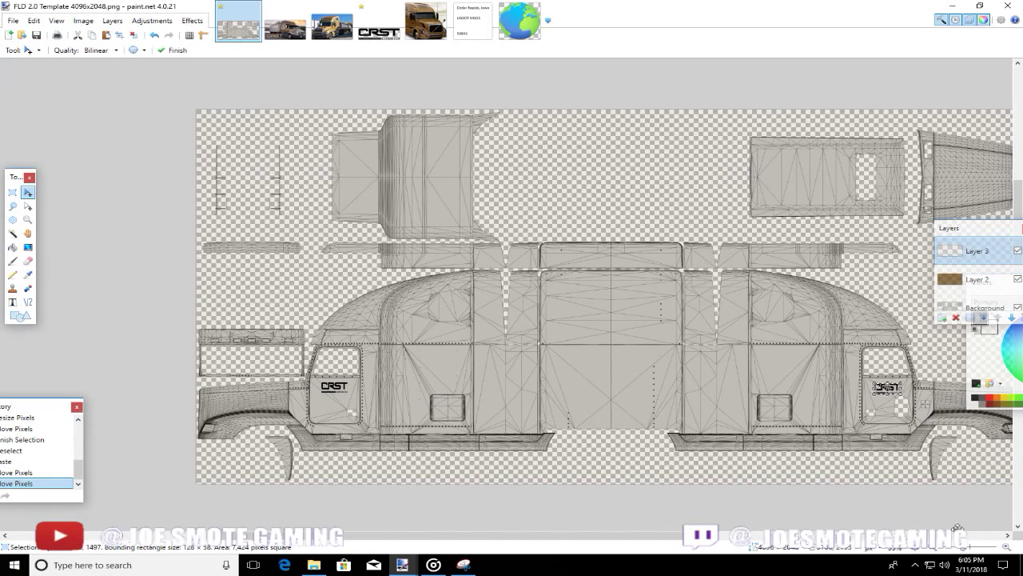
left_click(1006, 547)
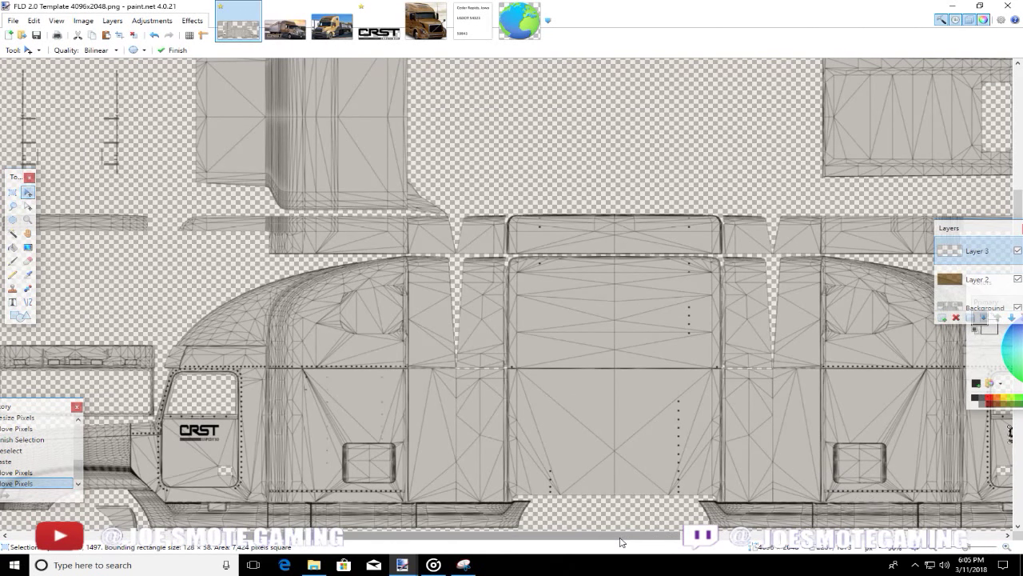
scroll(658, 453, "right", 5)
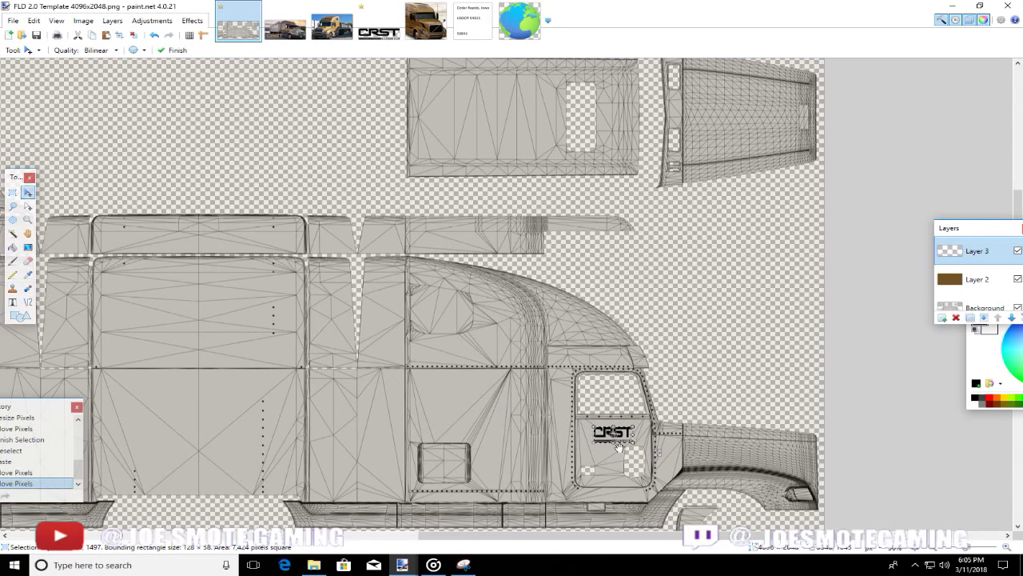
key("Return")
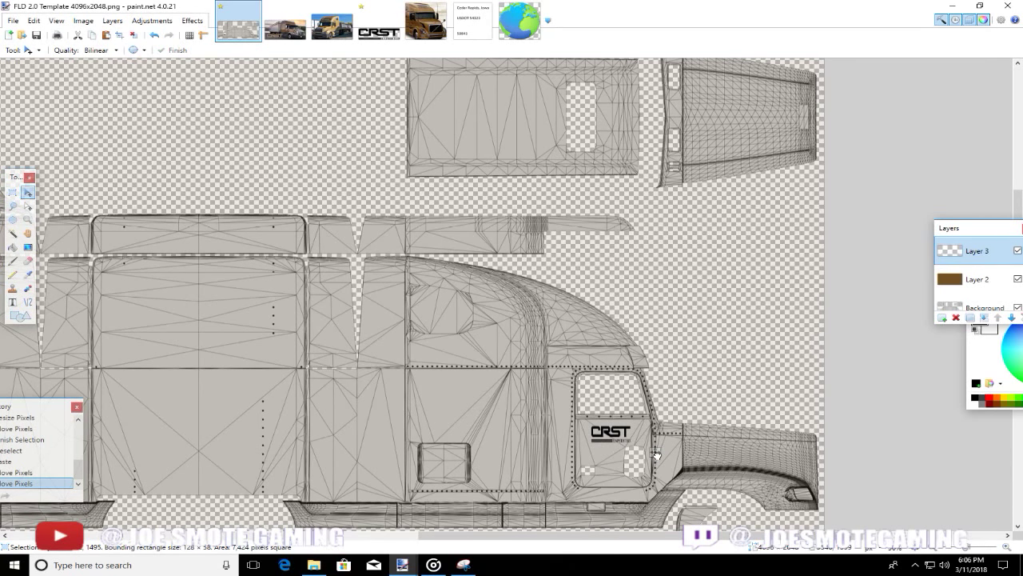
left_click_drag(654, 450, 659, 449)
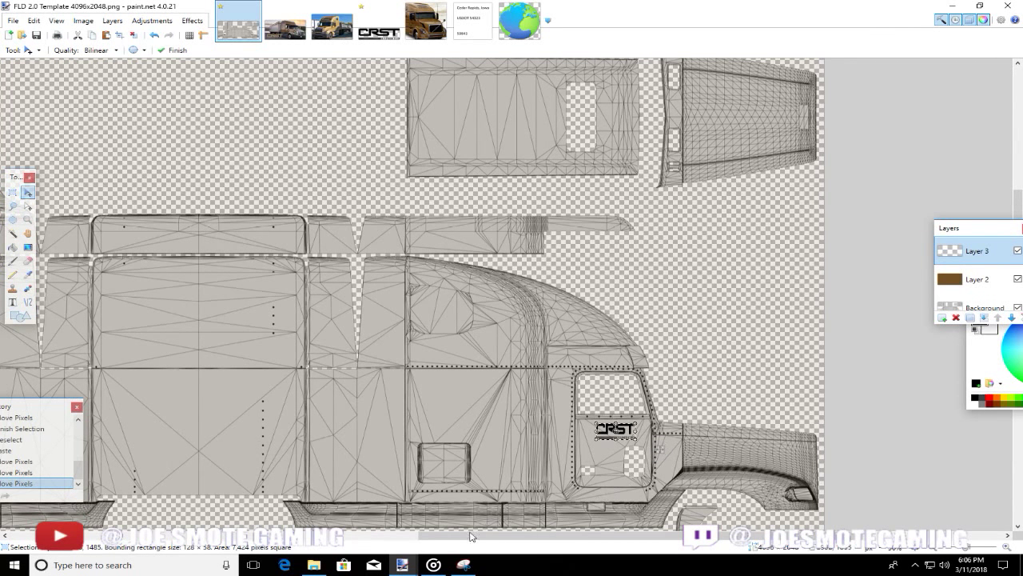
- Compare the logo placement on both cab doors, nudge the right door's logo to match the left one and deselect it
left_click_drag(458, 538, 219, 549)
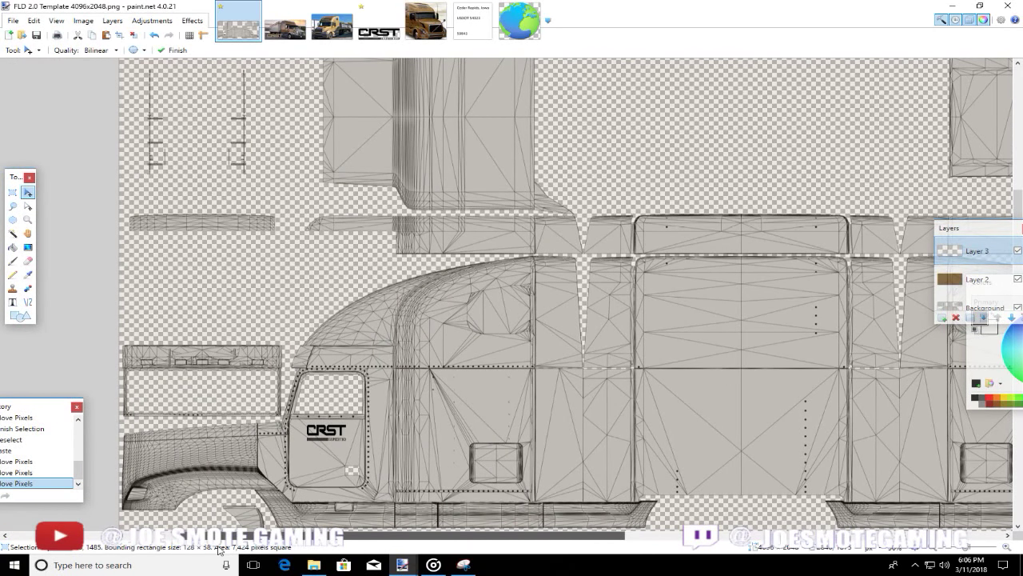
left_click_drag(218, 548, 657, 547)
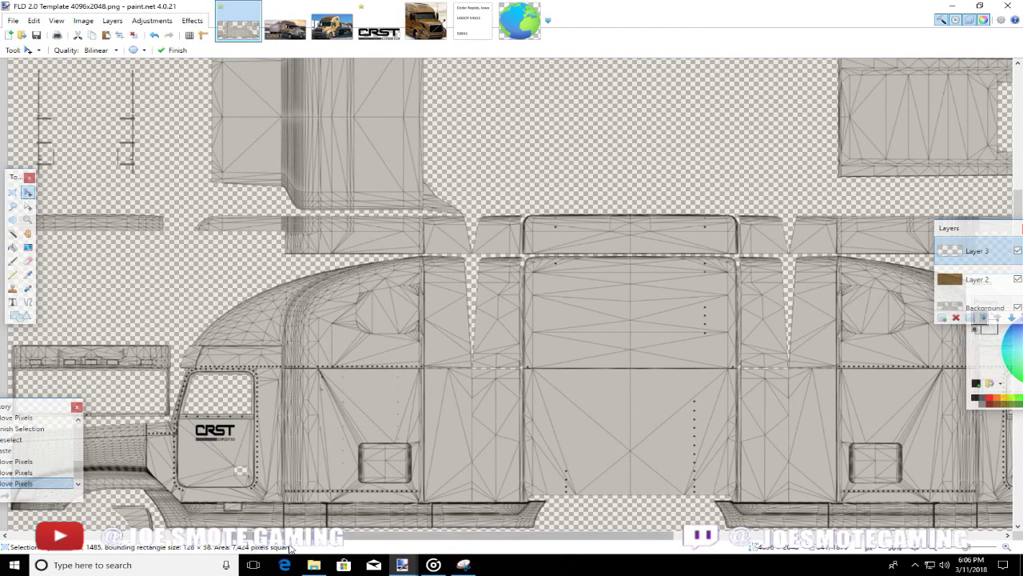
left_click_drag(411, 534, 630, 530)
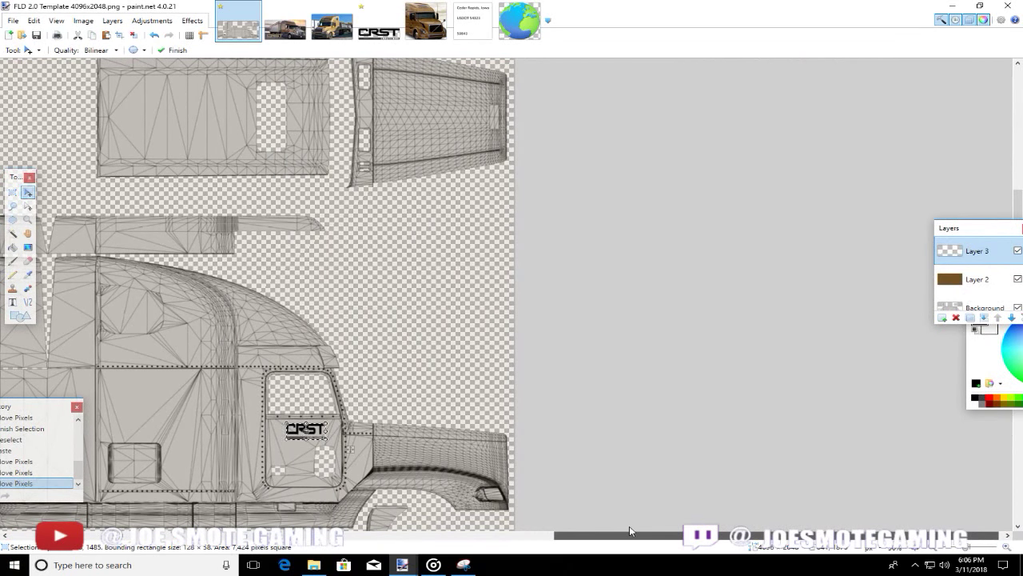
key("Return")
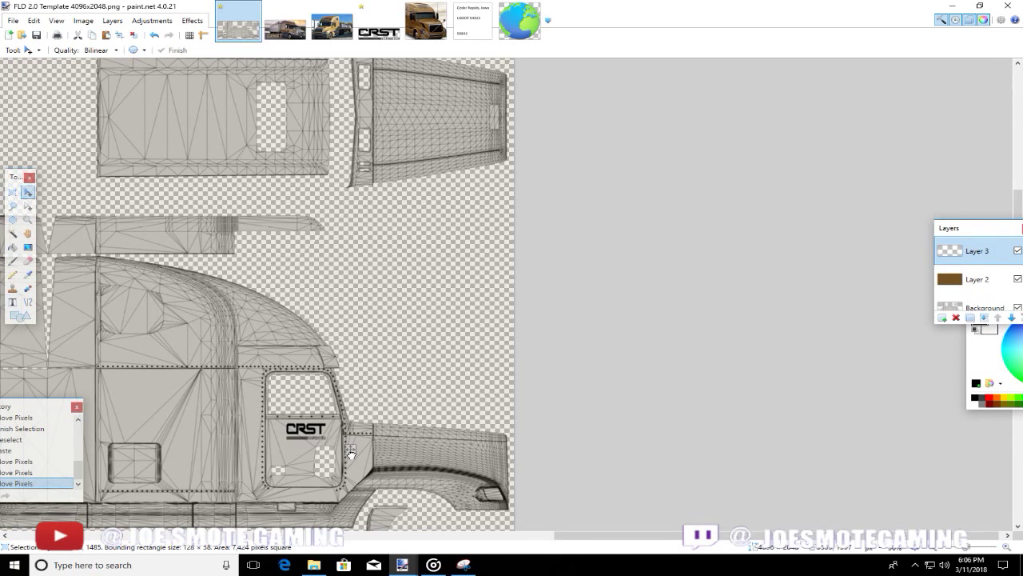
key("ctrl+z")
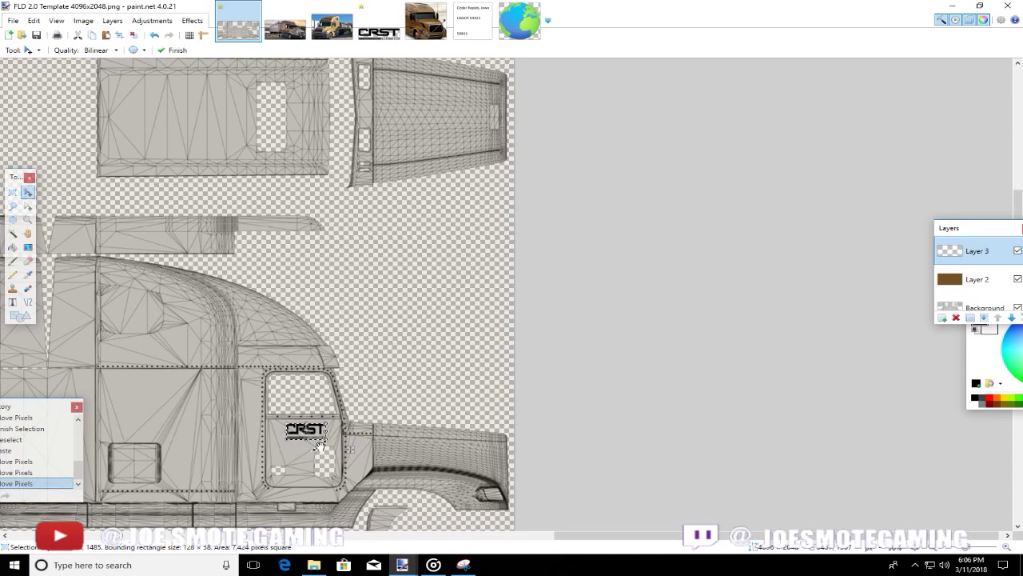
key("Return")
left_click(350, 450)
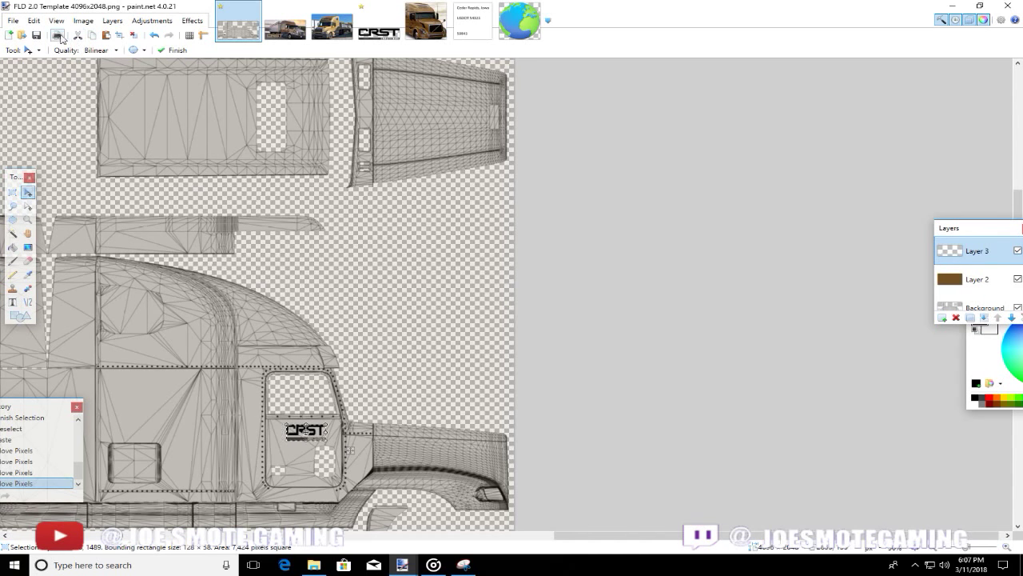
left_click(134, 35)
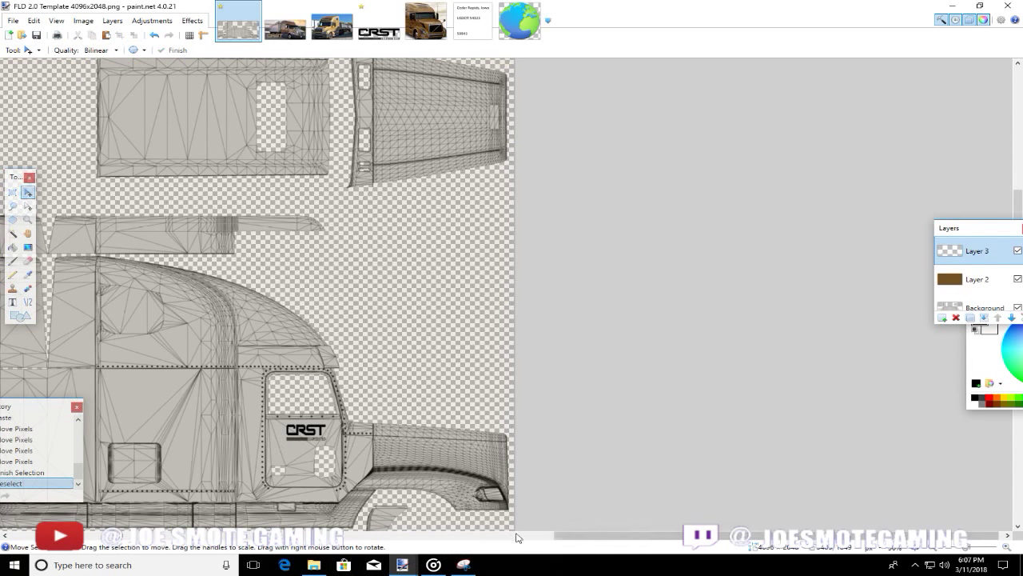
left_click(931, 550)
left_click_drag(641, 528, 427, 514)
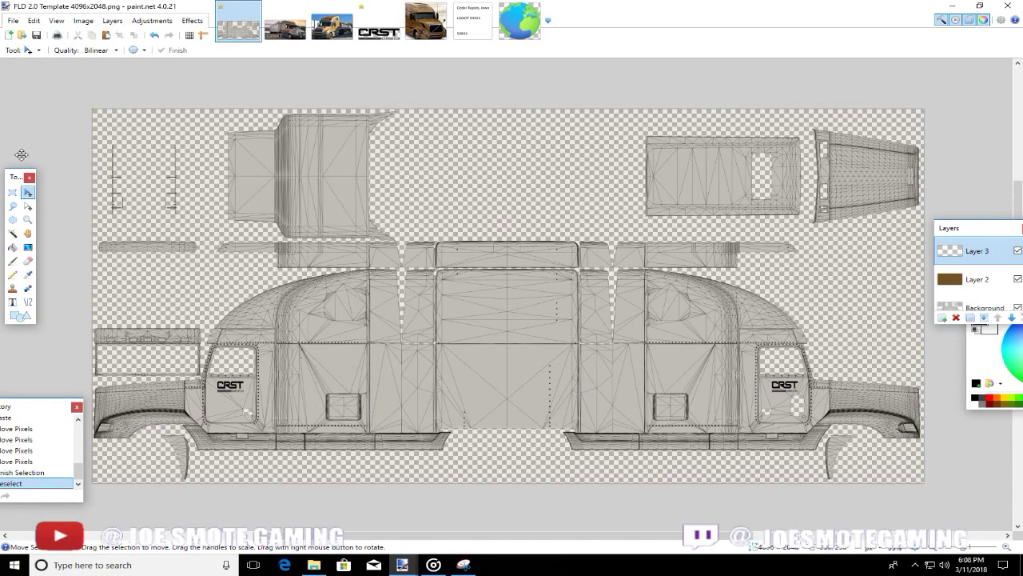
- In ABF3.JPG, select the white background around the text with the Magic Wand and erase it
left_click(460, 25)
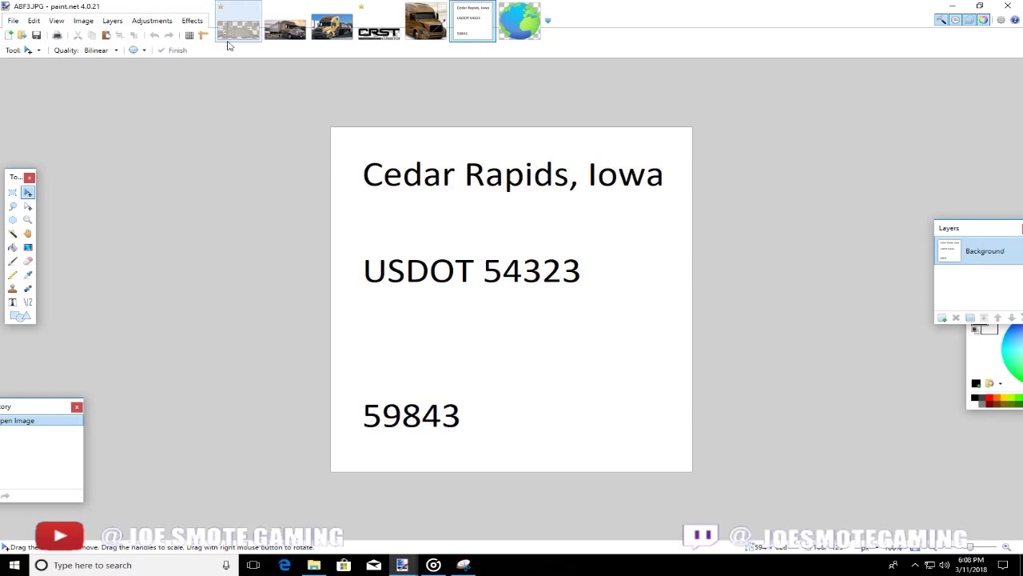
left_click(13, 234)
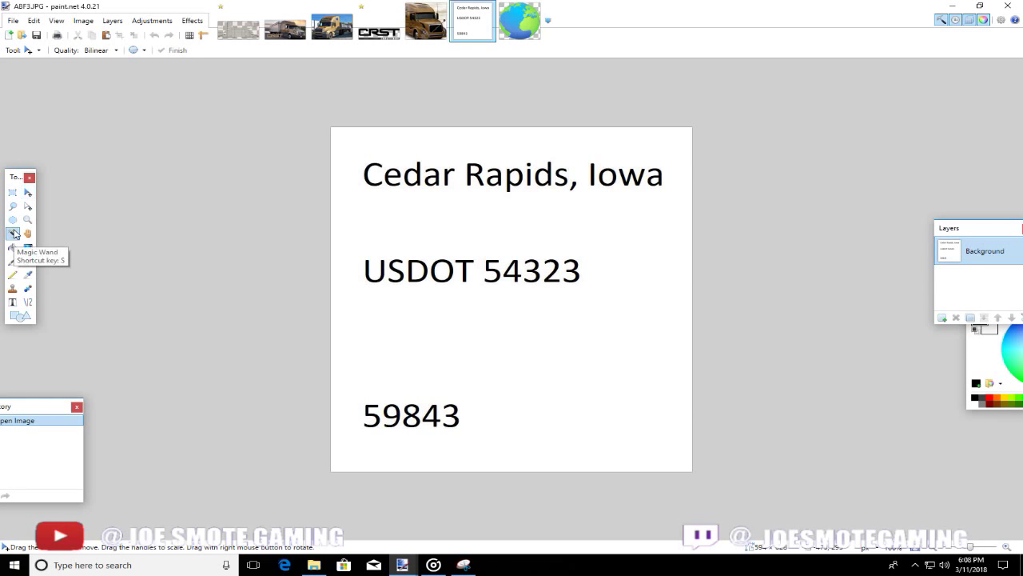
left_click(369, 226)
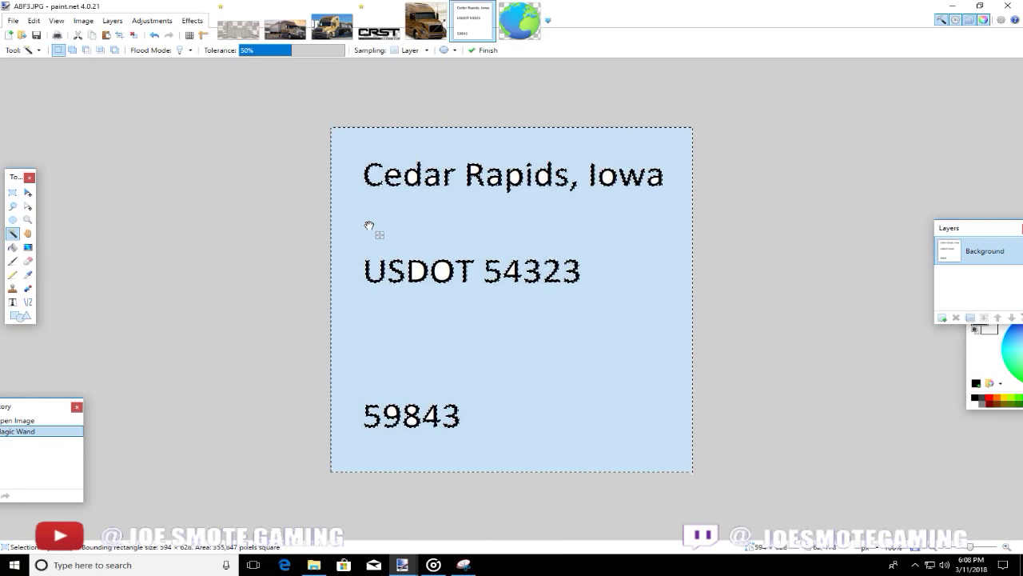
key("Delete")
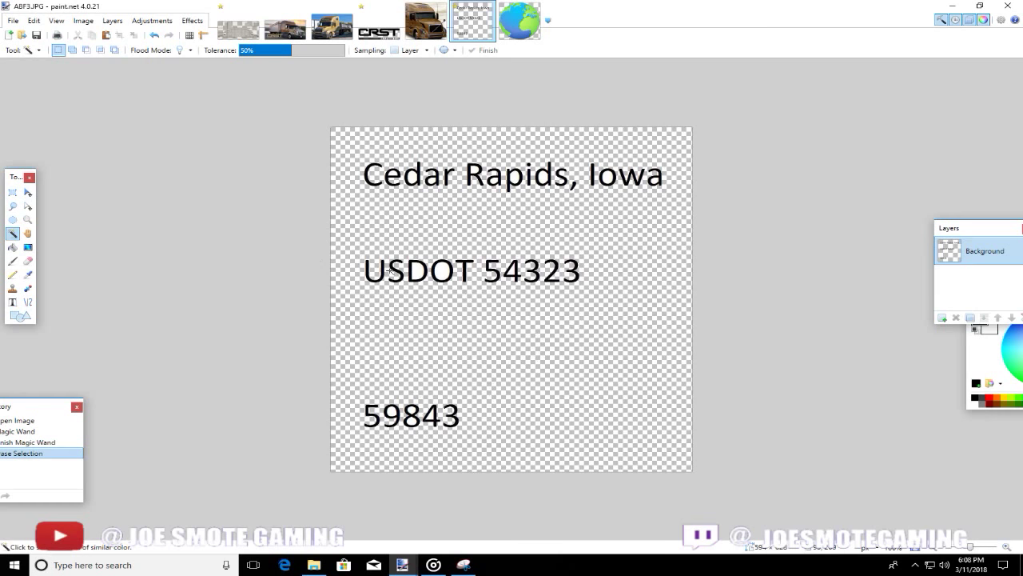
- Erase the leftover white areas inside the closed letters of the "Cedar Rapids, Iowa" line with the Magic Wand
left_click(397, 176)
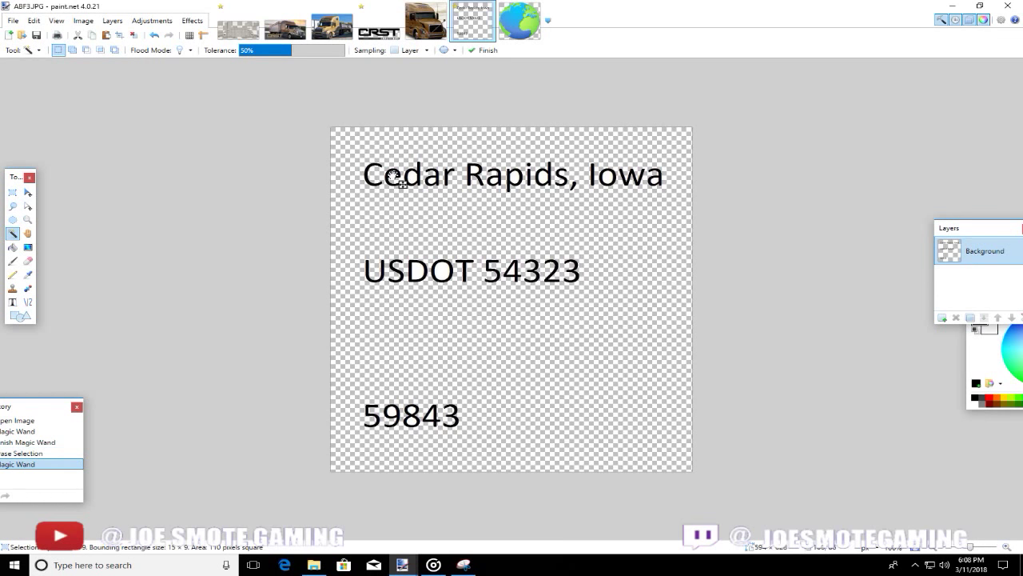
key("Delete")
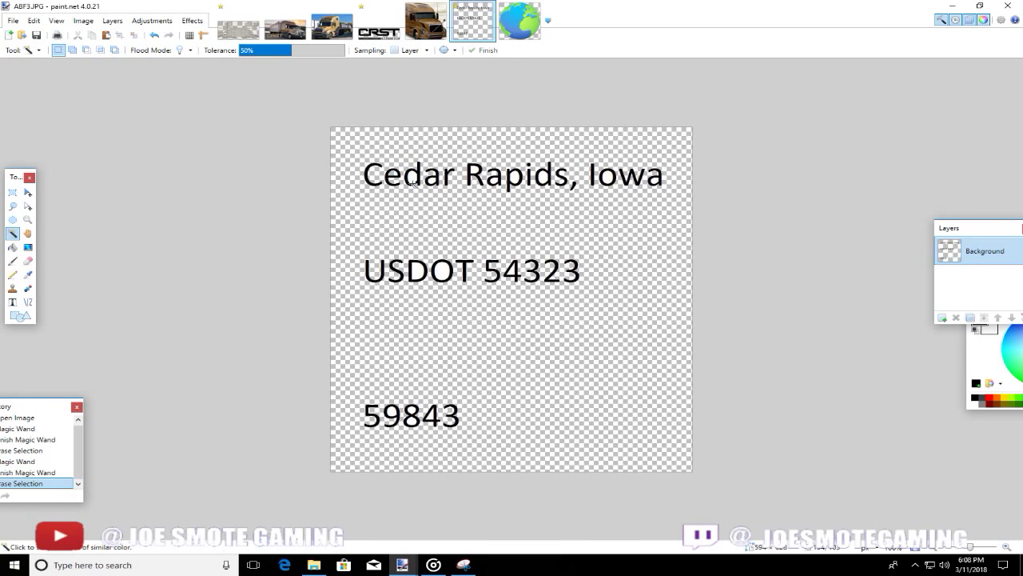
left_click(431, 182)
key("Delete")
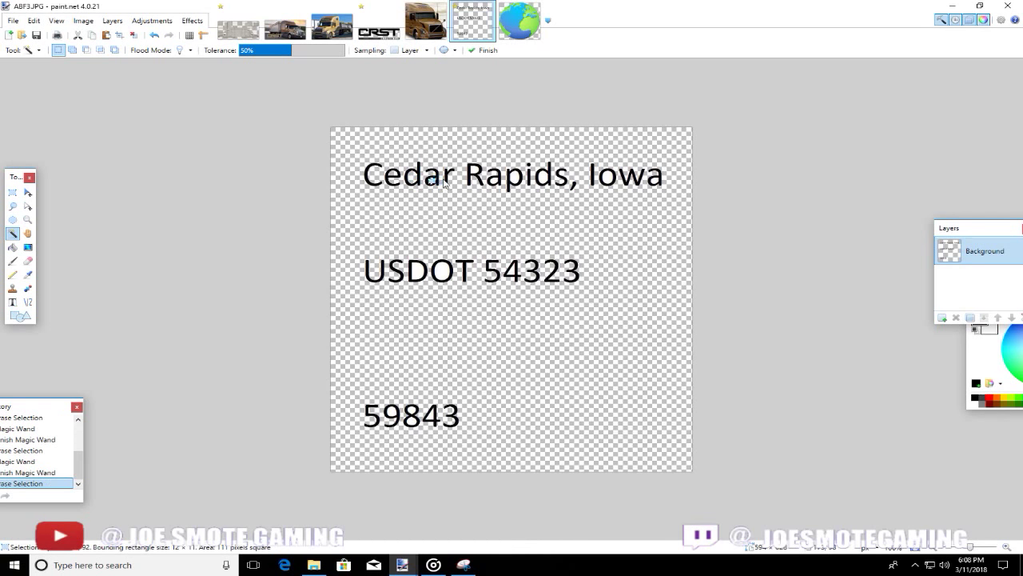
left_click(473, 169)
key("Delete")
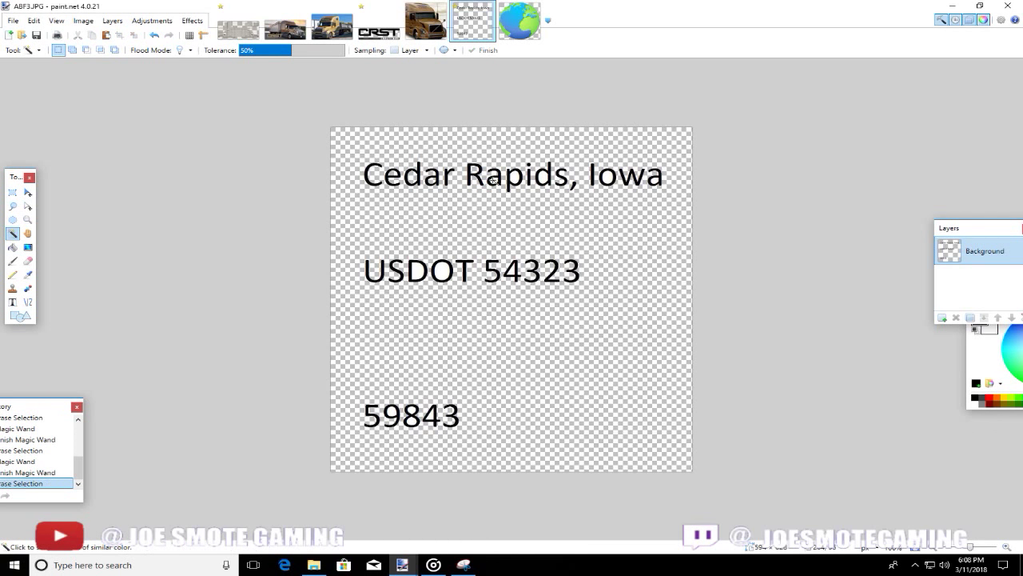
left_click(491, 180)
key("Delete")
left_click(542, 176)
key("Delete")
left_click(612, 179)
key("Delete")
left_click(654, 181)
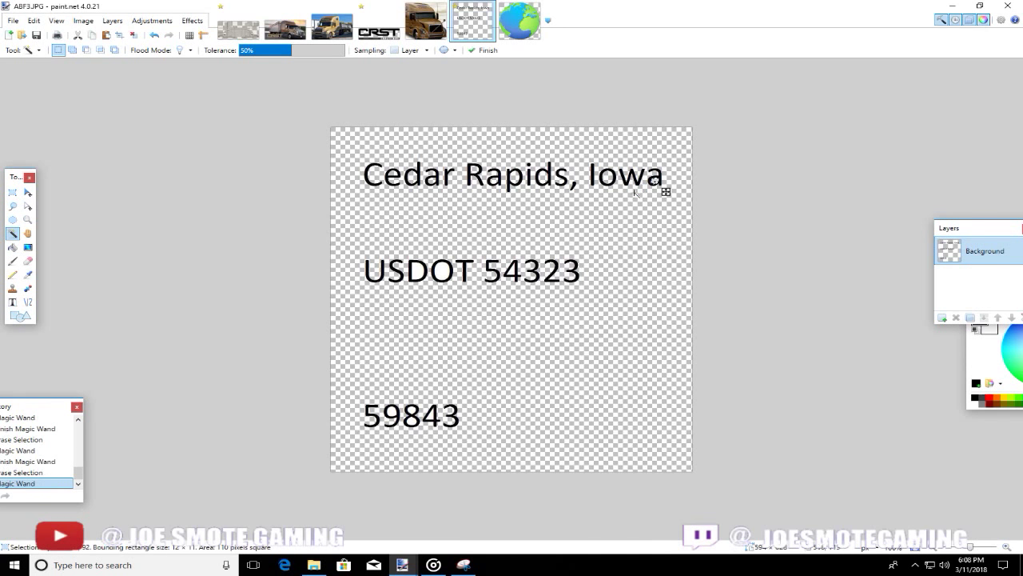
key("Delete")
- Erase the white areas enclosed by the letters and digits of the USDOT line and the number line below it
left_click(421, 274)
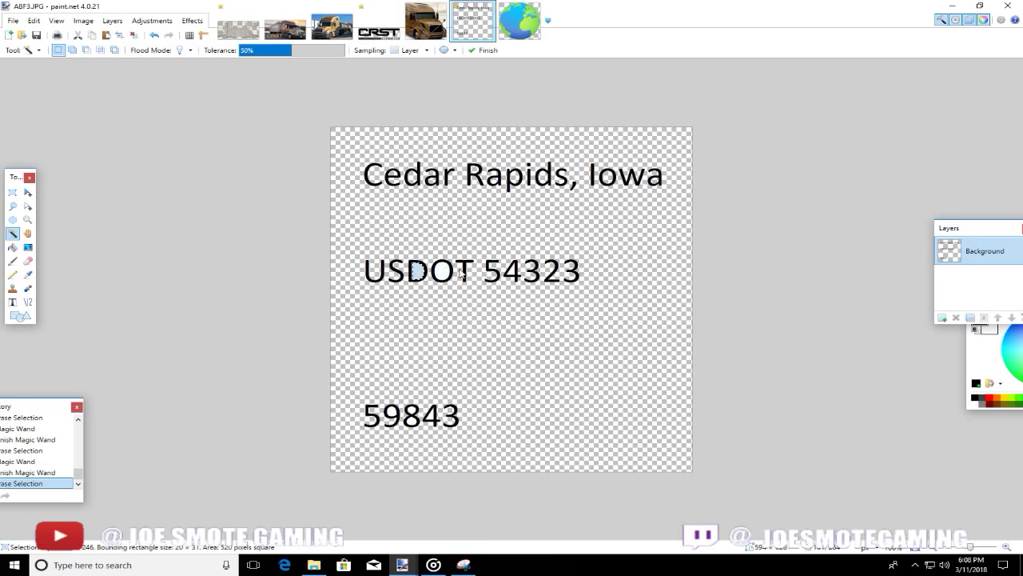
key("Delete")
left_click(450, 269)
key("Delete")
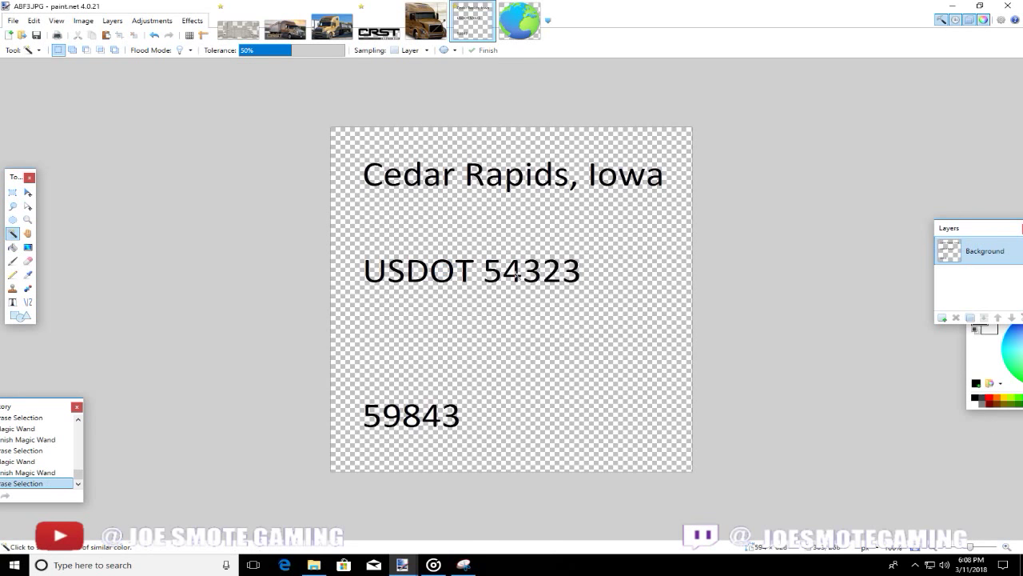
left_click(517, 275)
key("Delete")
left_click(394, 410)
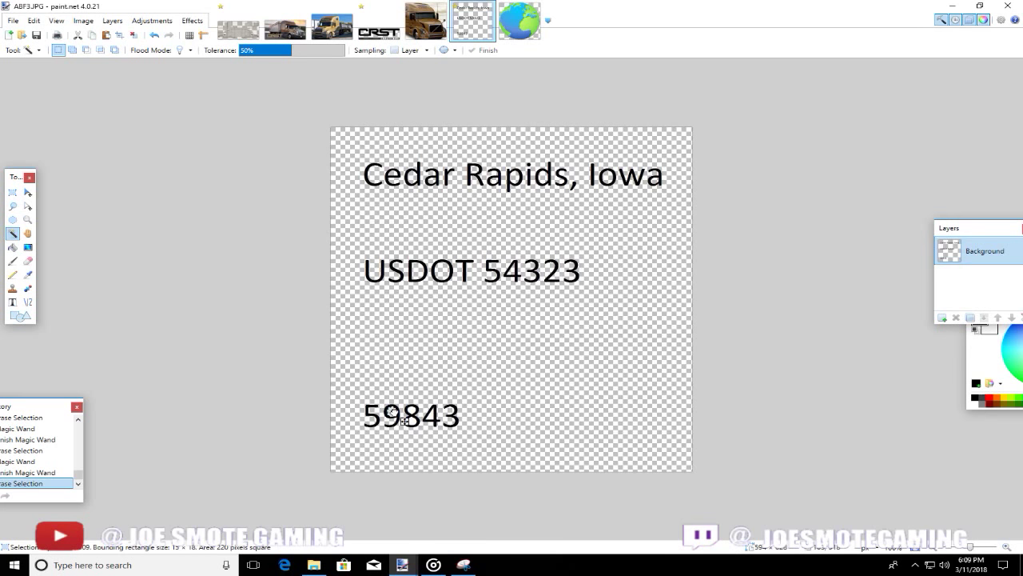
key("Delete")
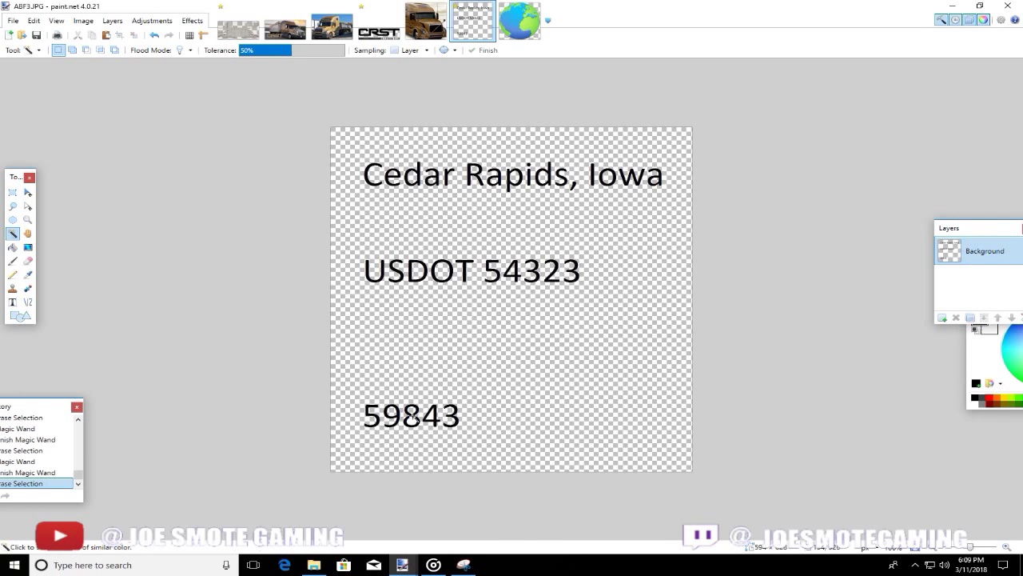
left_click(413, 421)
key("Delete")
- Copy the "Cedar Rapids, Iowa" line with a rectangular selection and paste it onto Layer 3 of the FLD 2.0 template
left_click(12, 193)
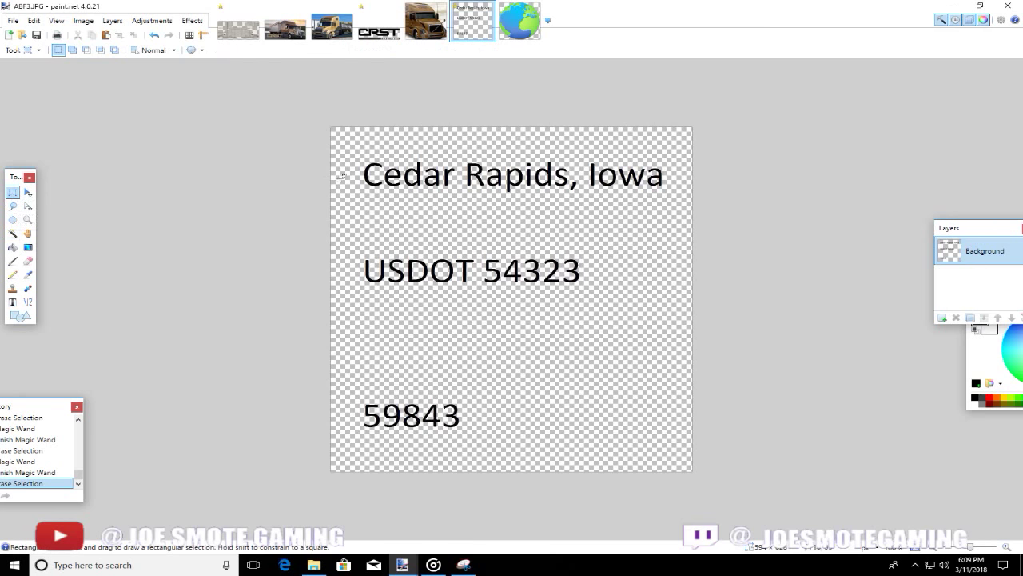
left_click_drag(354, 152, 669, 202)
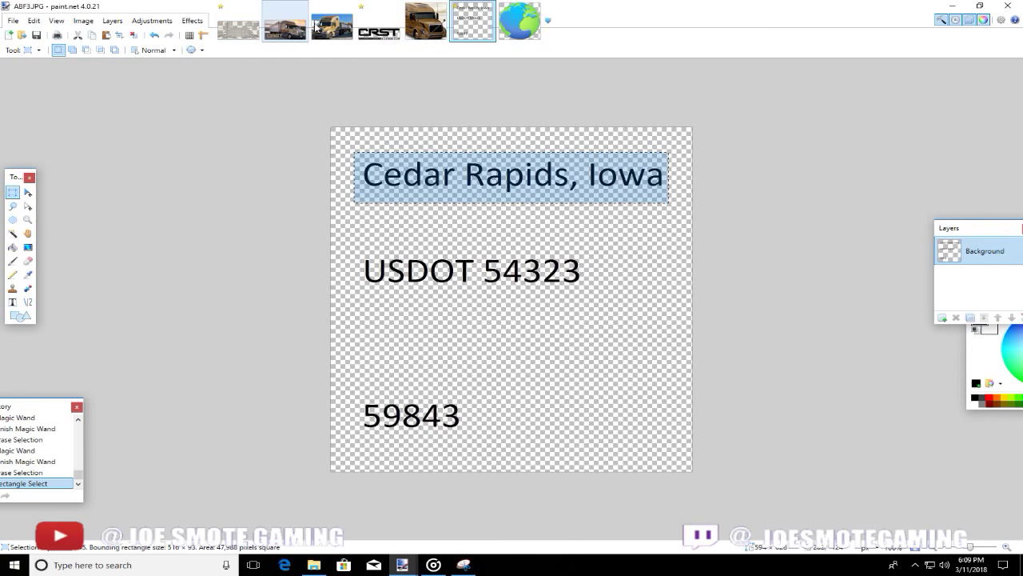
left_click(239, 28)
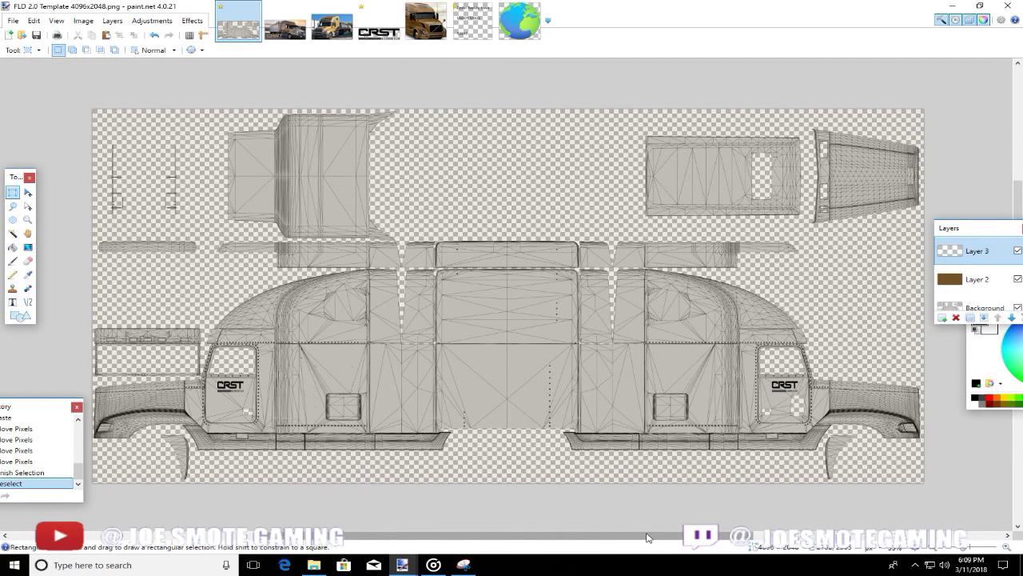
left_click_drag(608, 540, 452, 540)
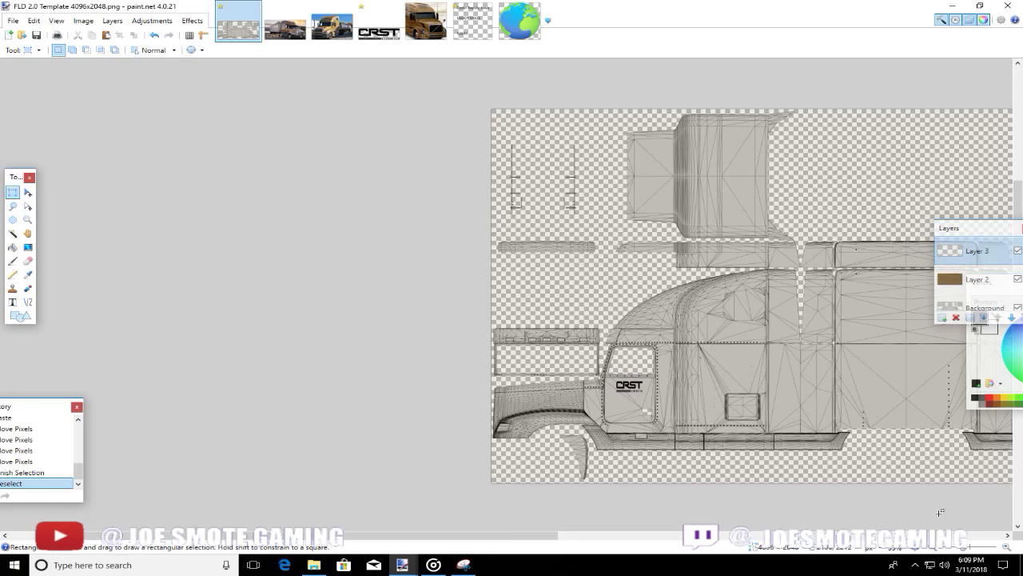
left_click(1006, 548)
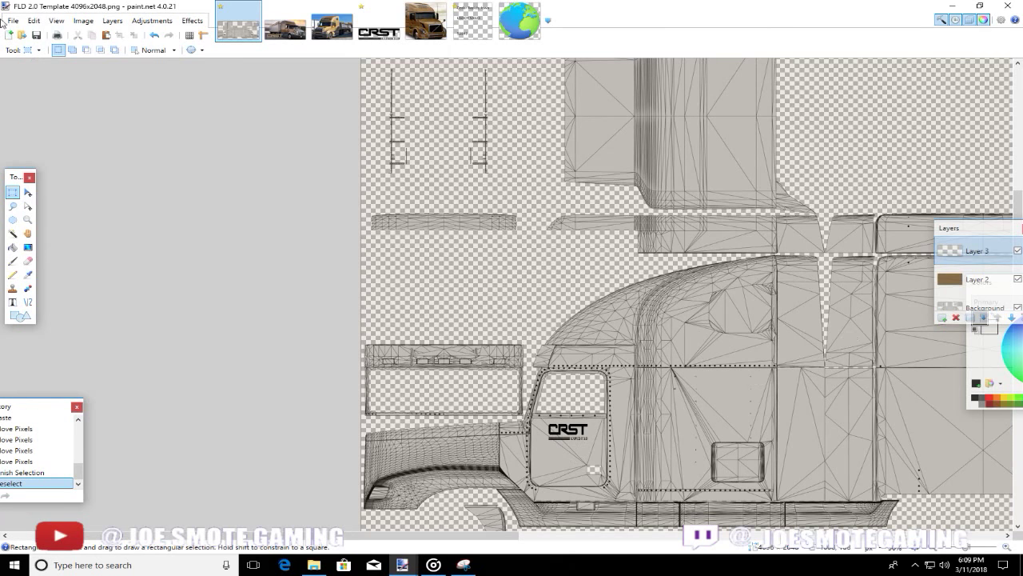
key("ctrl+v")
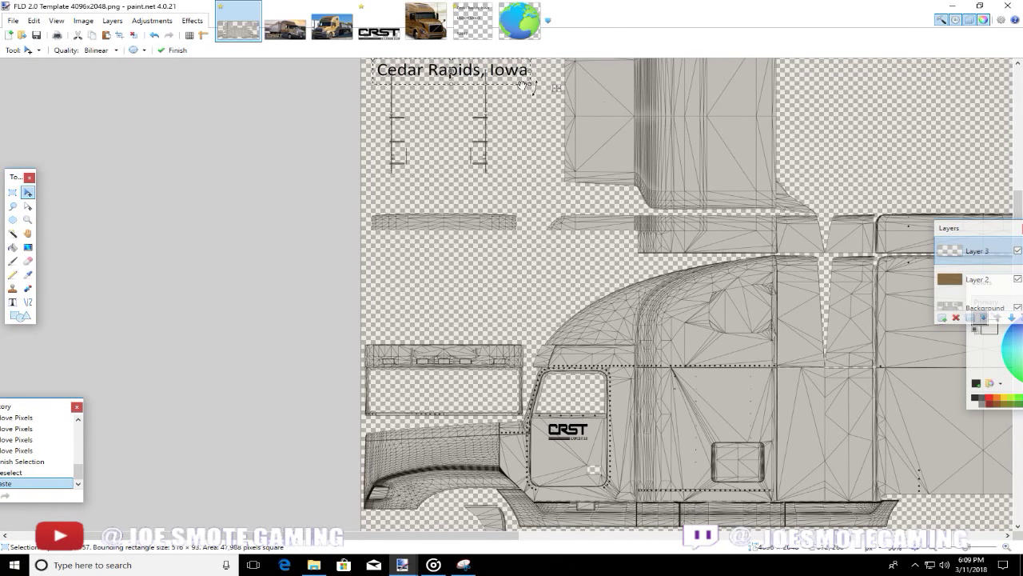
- Undo the move and the paste of the "Cedar Rapids, Iowa" line on Layer 3
left_click_drag(499, 75, 557, 90)
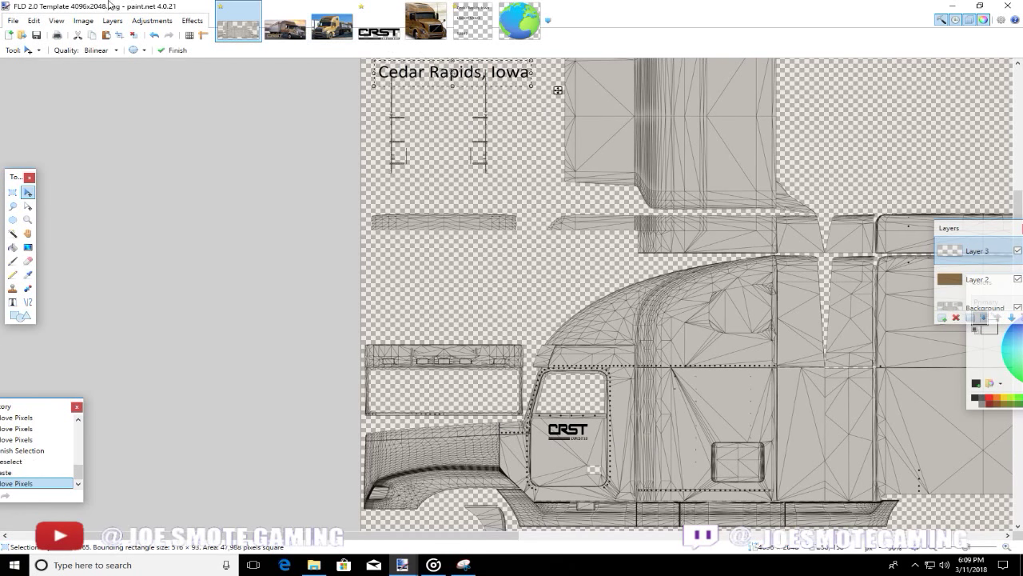
left_click(155, 36)
left_click(154, 36)
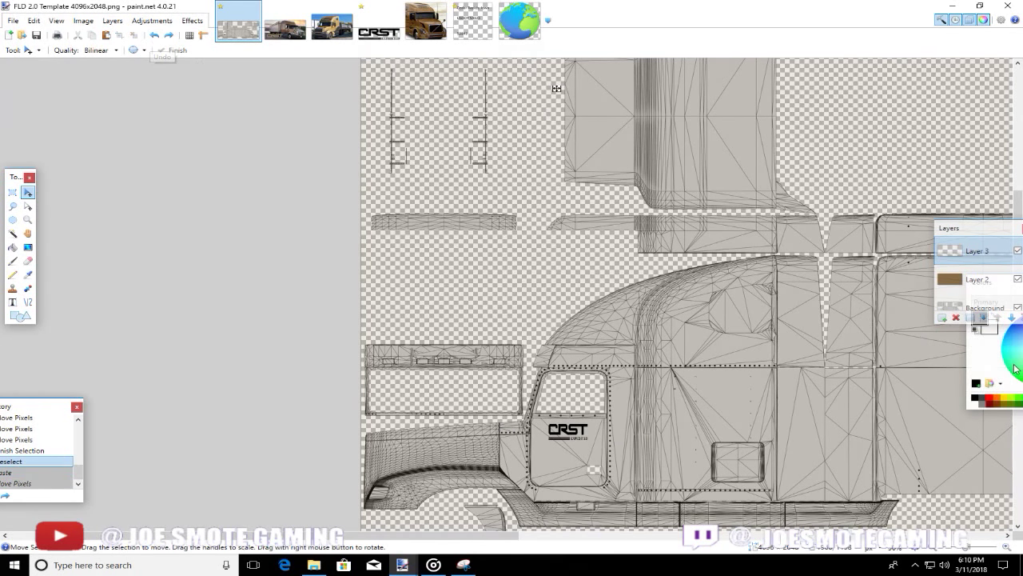
- Paste the "Cedar Rapids, Iowa" line onto a new layer and shrink it to about 148 × 57 px under the left cab door's CRST logo
left_click(942, 317)
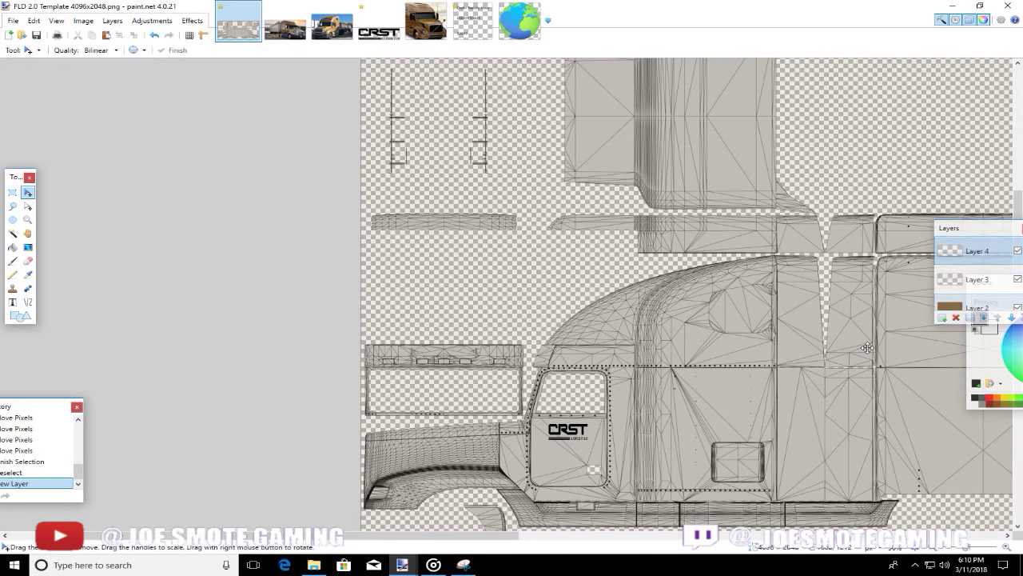
key("ctrl+v")
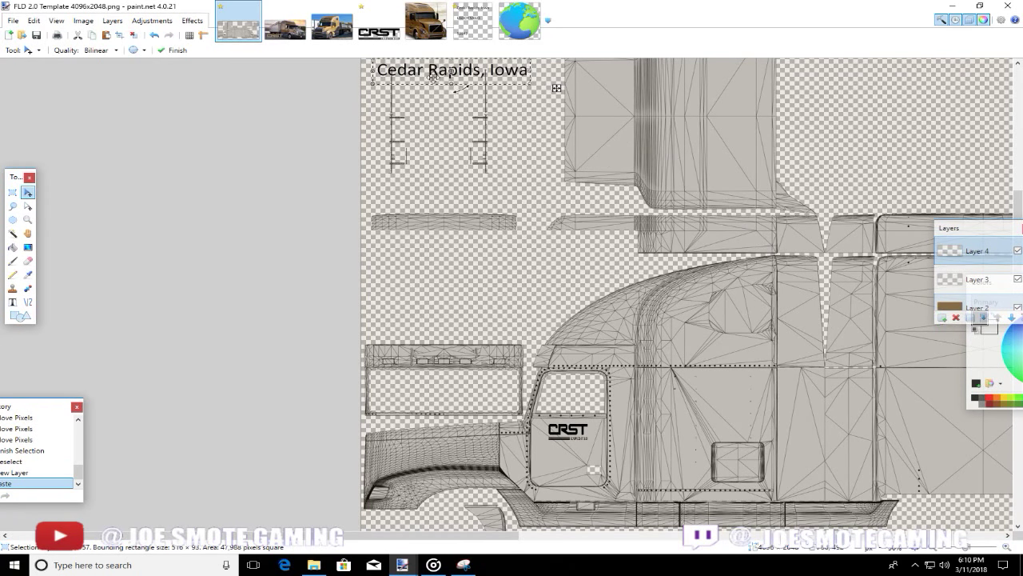
left_click_drag(471, 68, 578, 443)
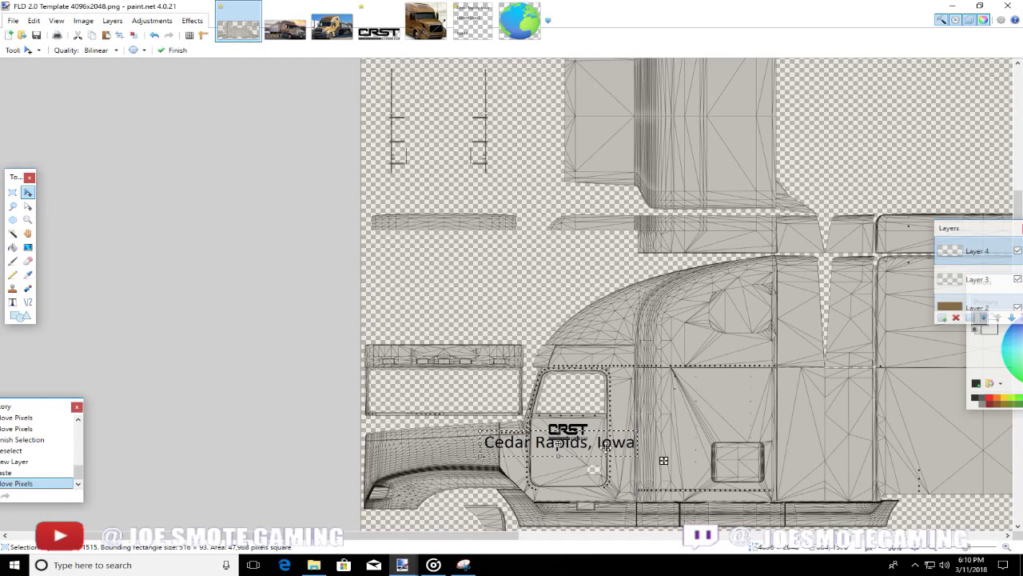
left_click_drag(663, 461, 583, 458)
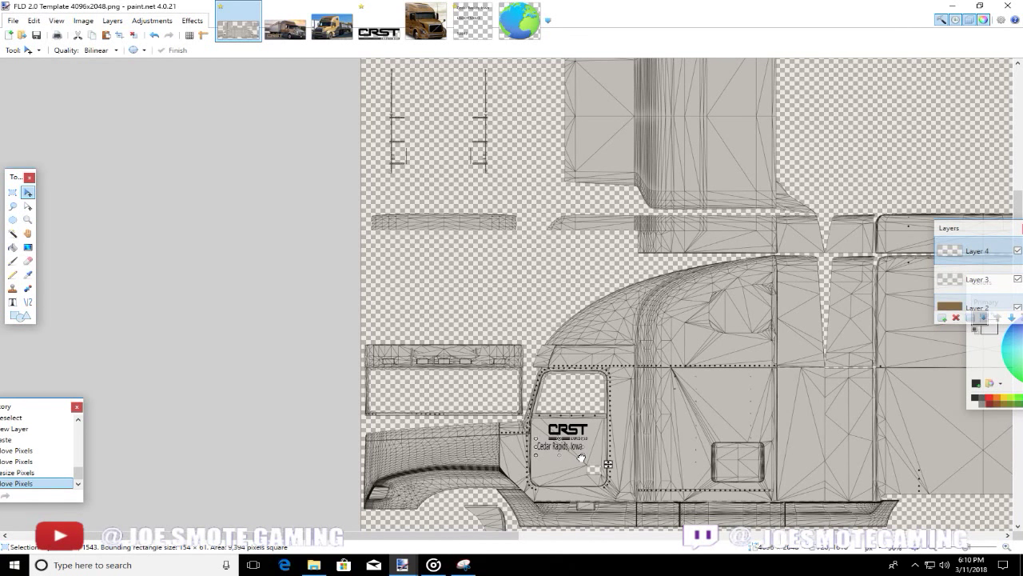
left_click_drag(581, 458, 581, 458)
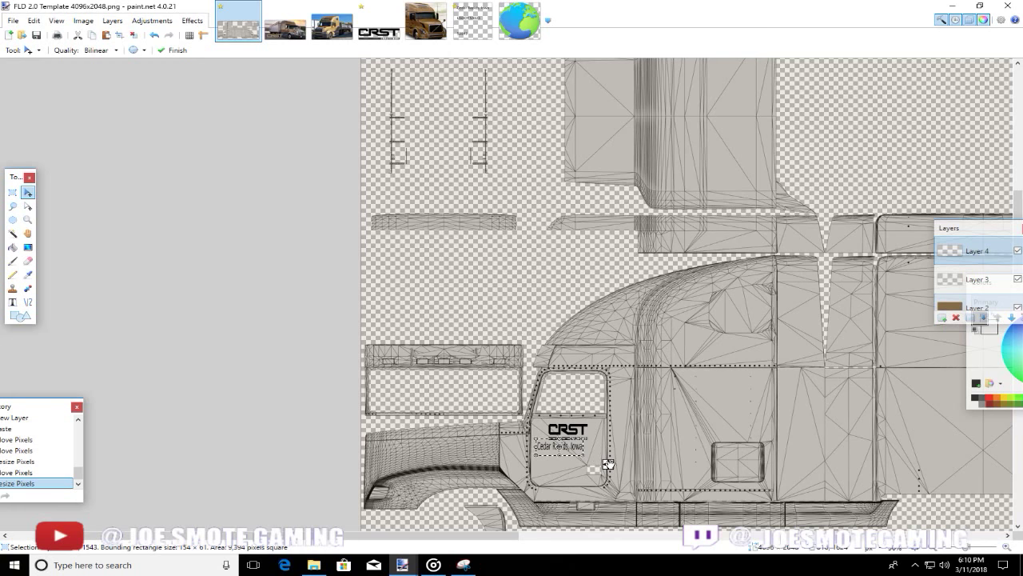
key("Return")
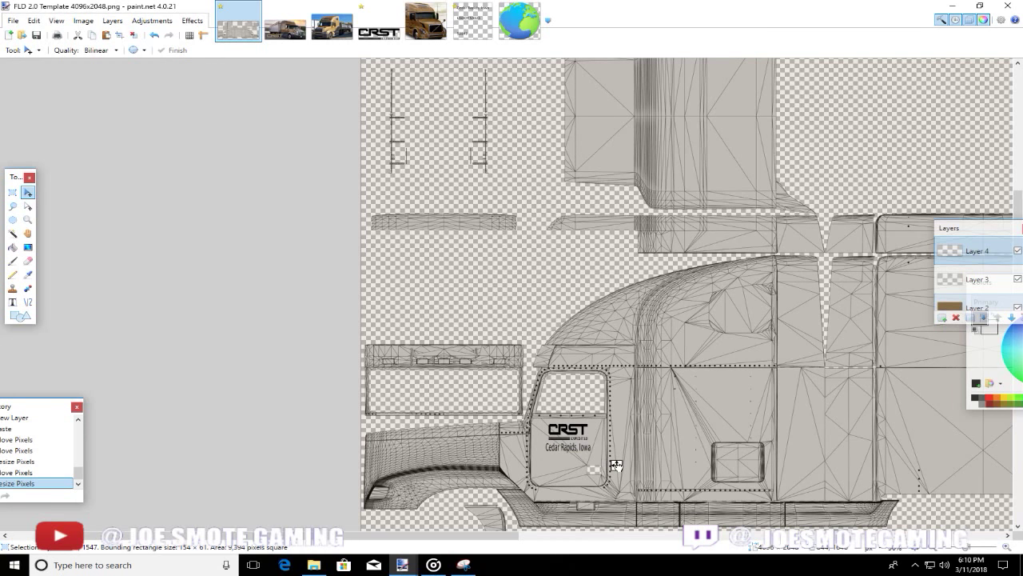
left_click_drag(616, 465, 619, 467)
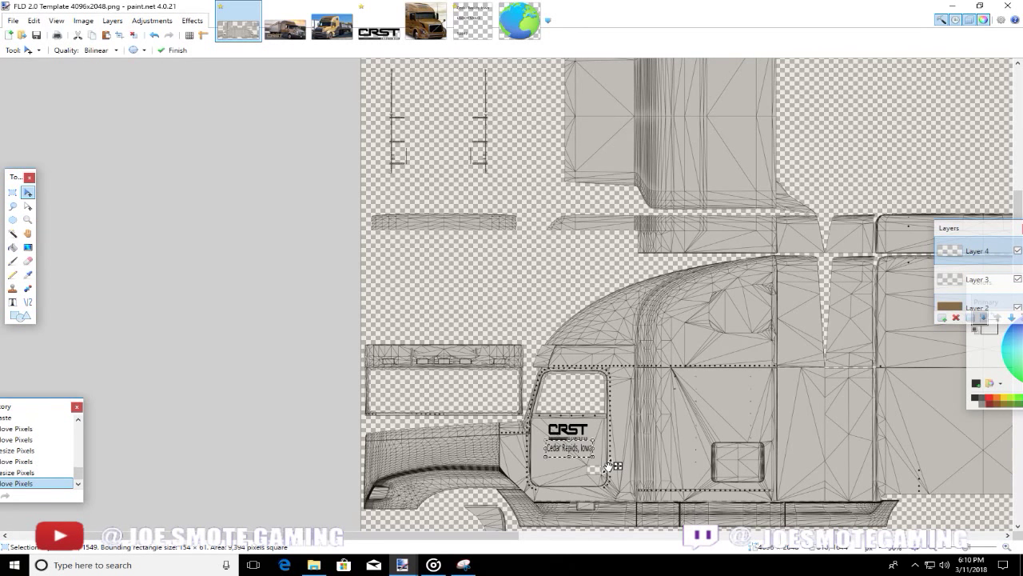
key("Return")
left_click_drag(593, 456, 592, 457)
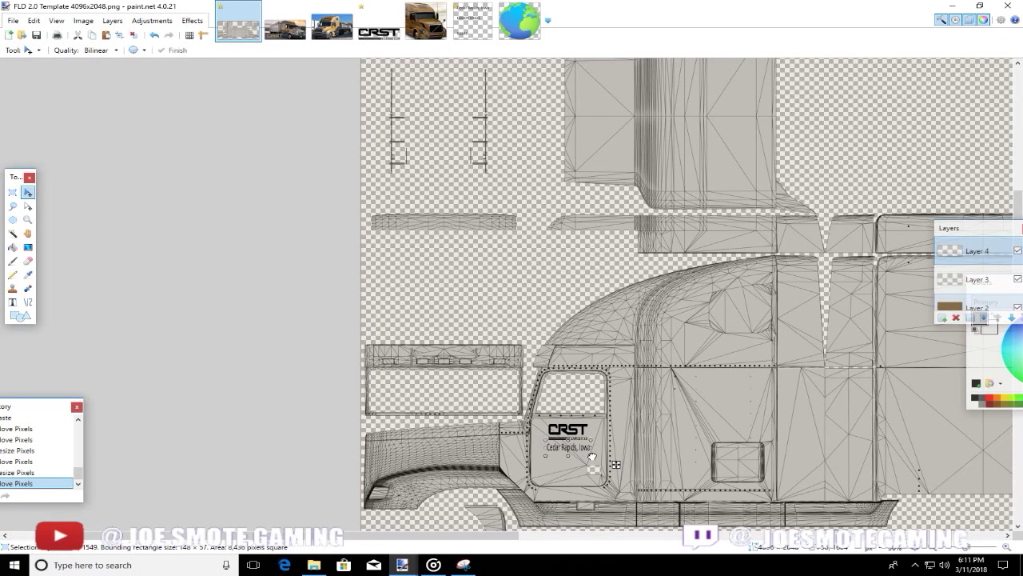
- In ABF3.JPG, fill the letters of the "Cedar Rapids, Iowa" line with black using the Paint Bucket
left_click(472, 23)
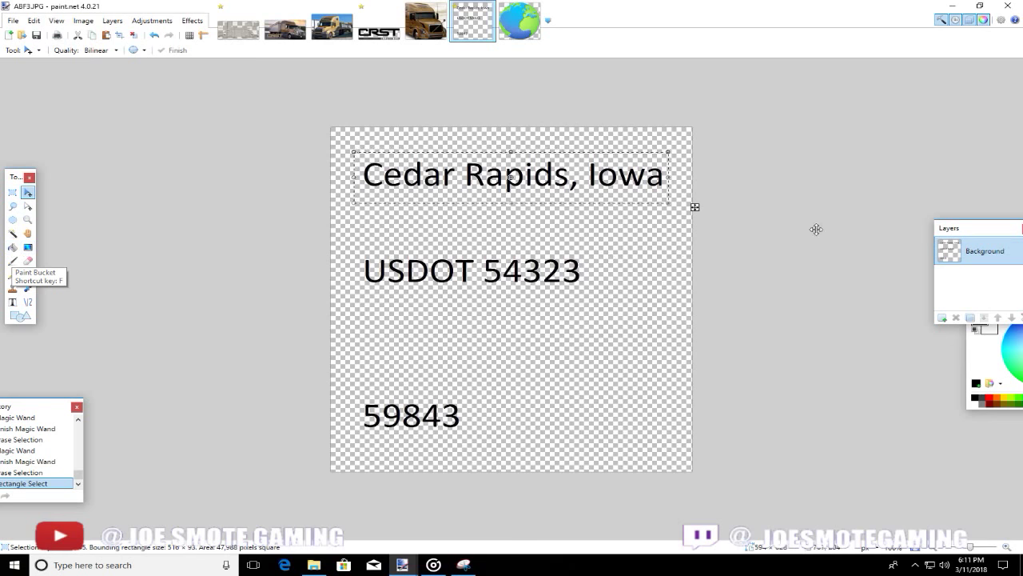
left_click_drag(982, 229, 1000, 175)
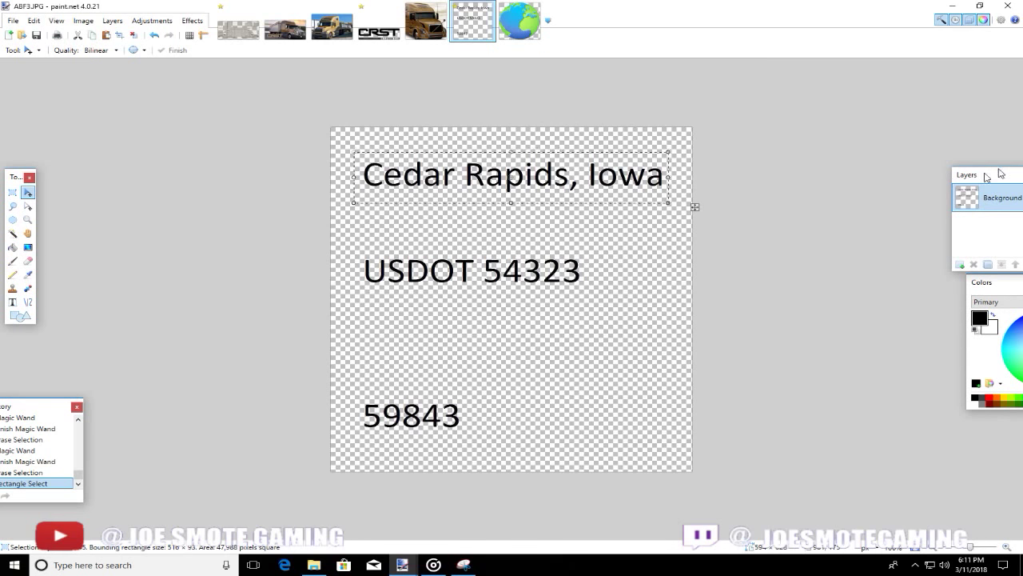
left_click(12, 247)
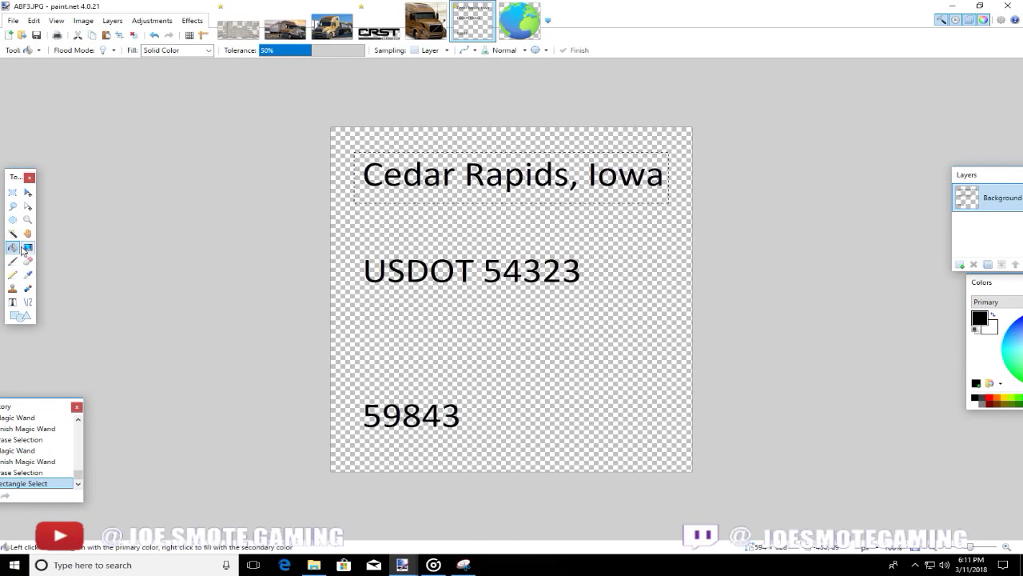
left_click(372, 173)
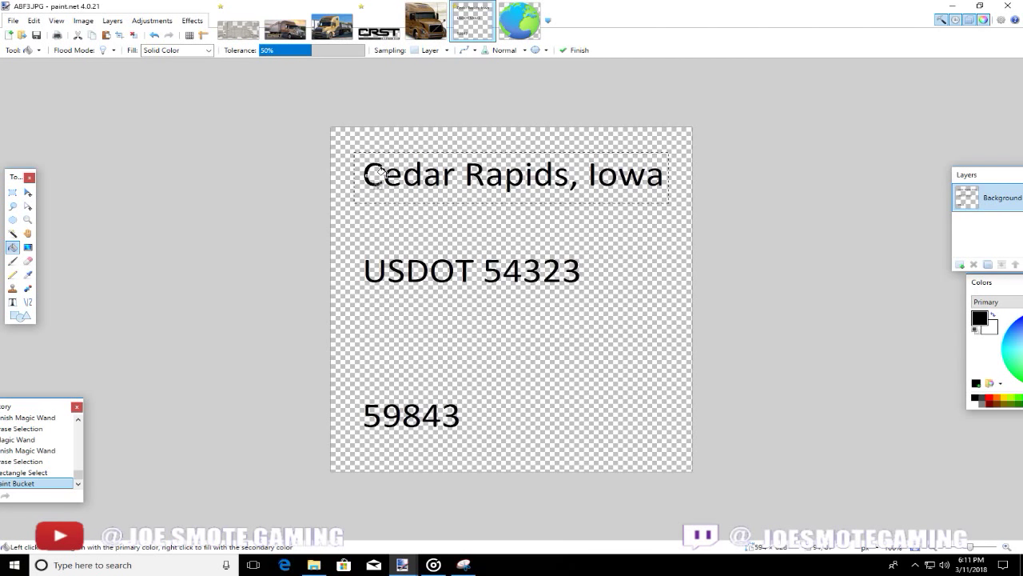
left_click(381, 171)
left_click(404, 170)
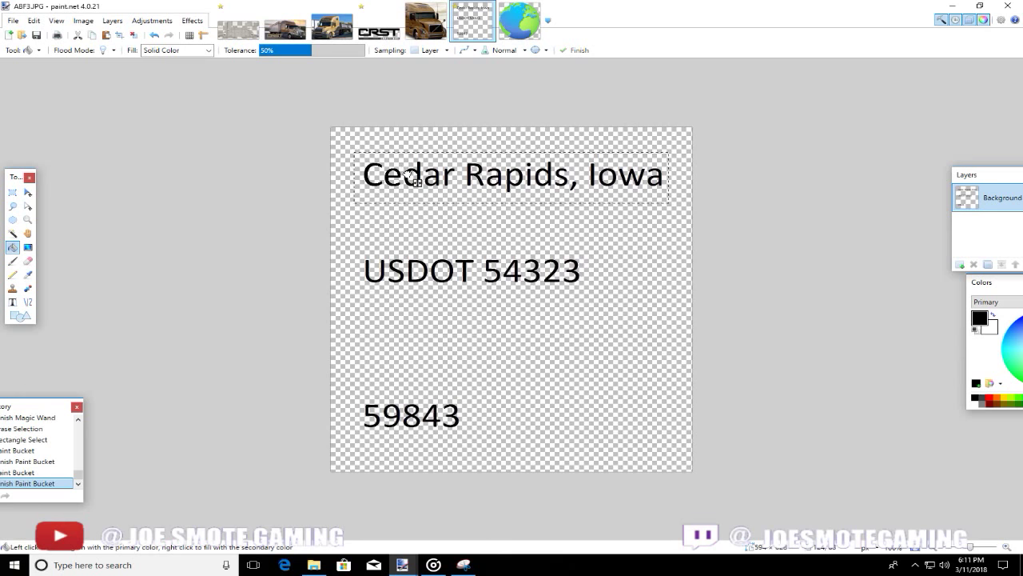
left_click(434, 175)
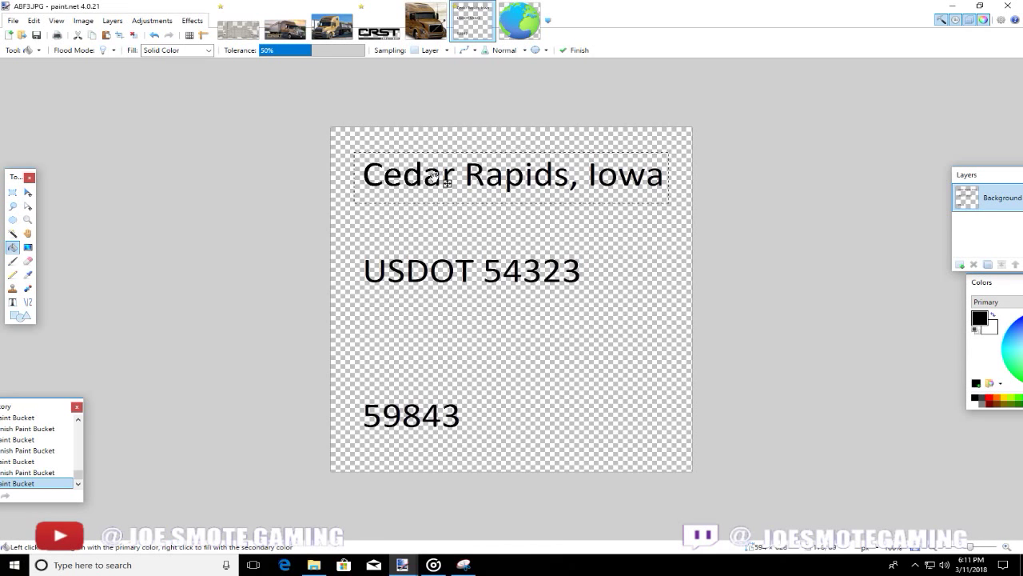
left_click(446, 169)
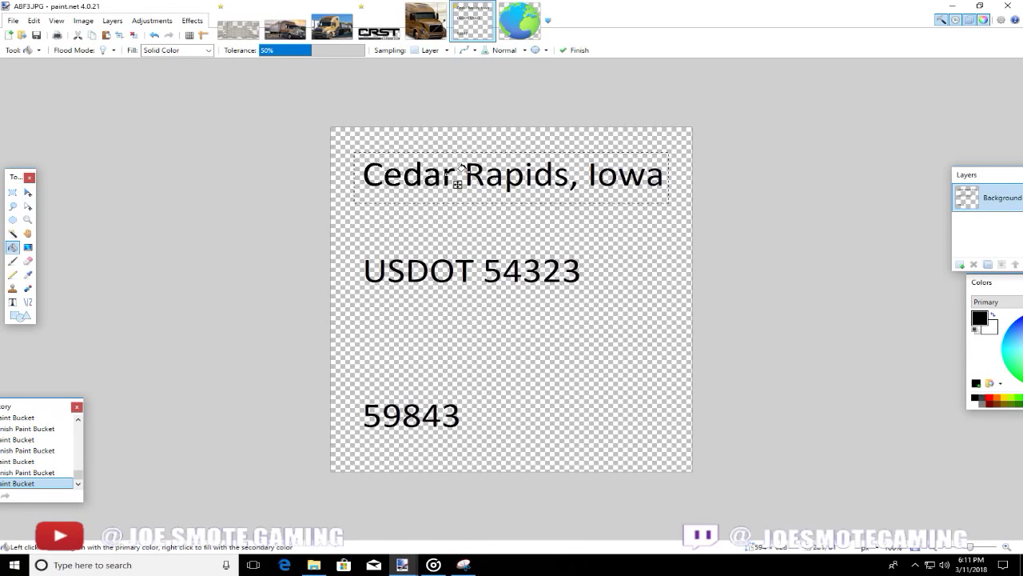
key("Return")
left_click(529, 178)
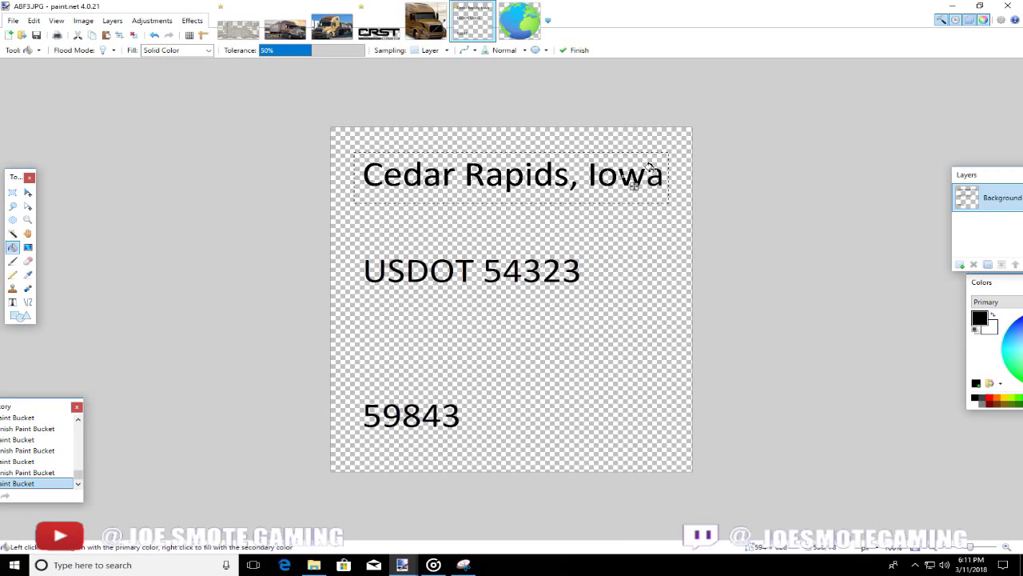
left_click(13, 191)
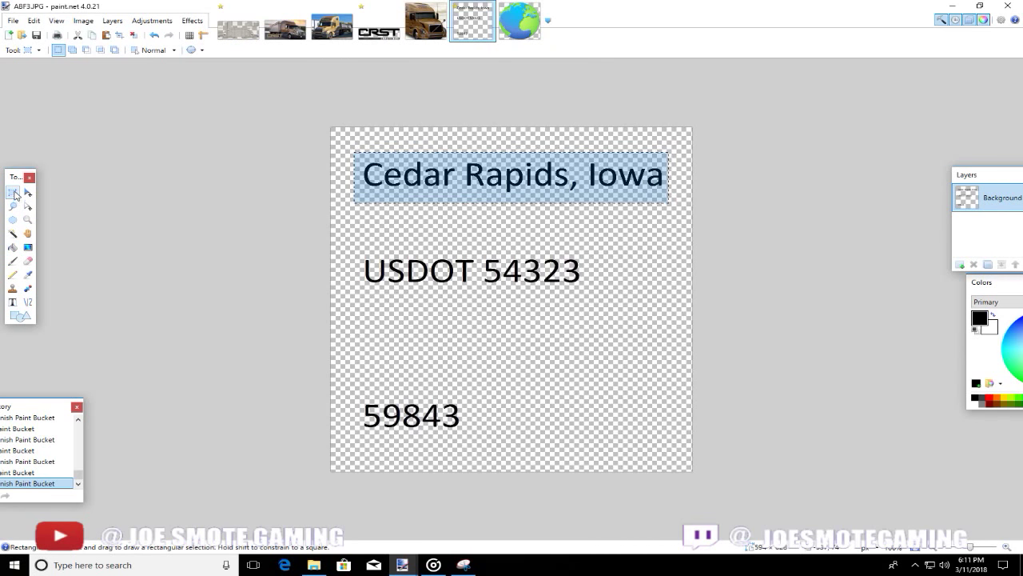
- Delete Layer 4 with the door lettering from the FLD 2.0 template and clear the selection
left_click(245, 31)
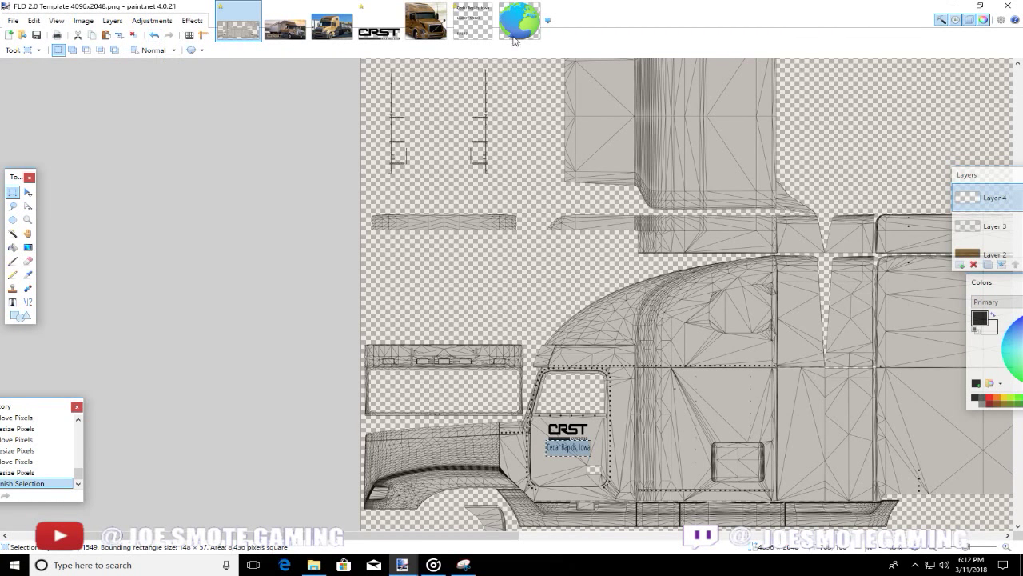
left_click(973, 266)
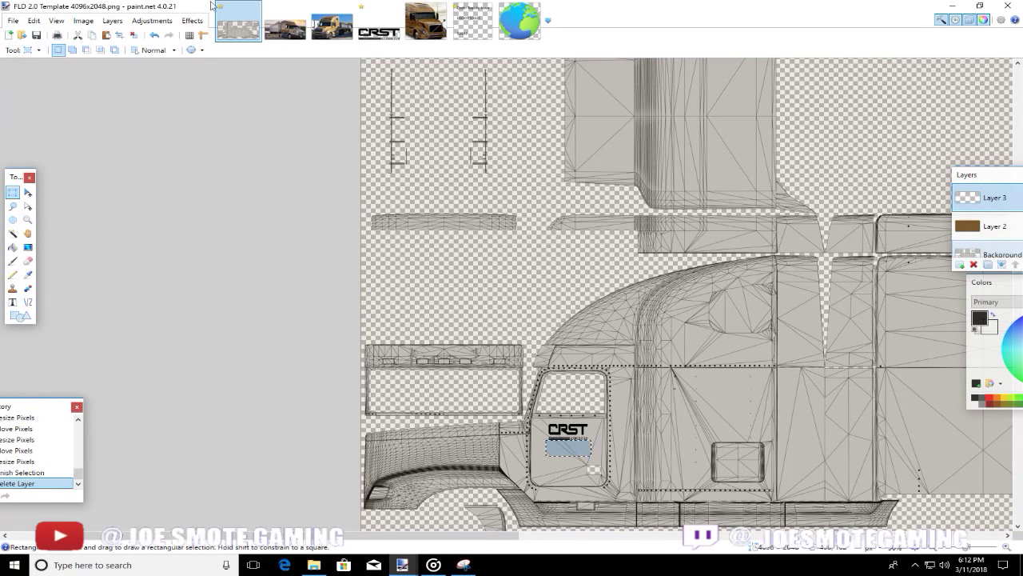
left_click(132, 36)
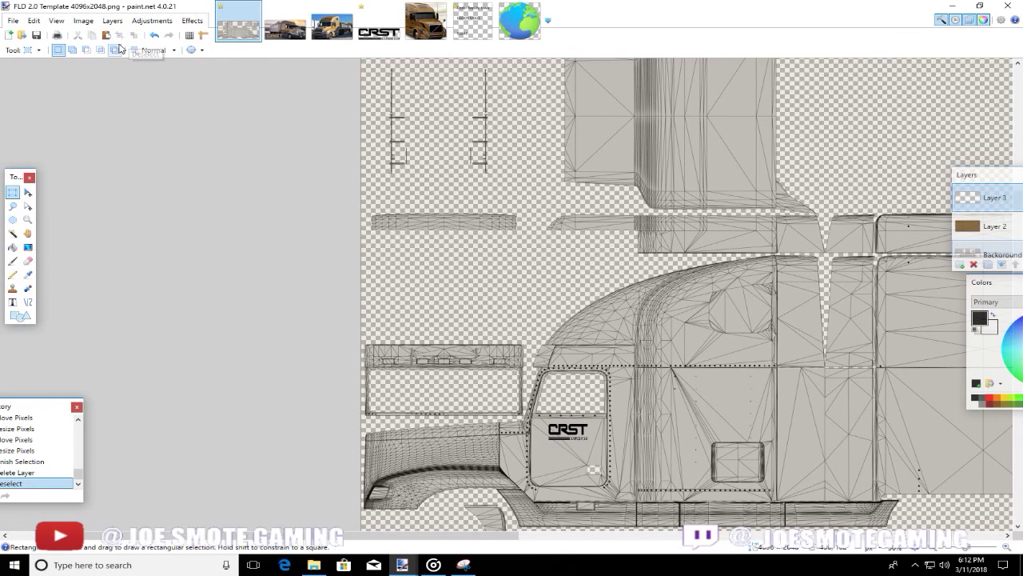
- Paste the "Cedar Rapids, Iowa" line onto Layer 3, try moving it down, and undo the move
left_click(106, 35)
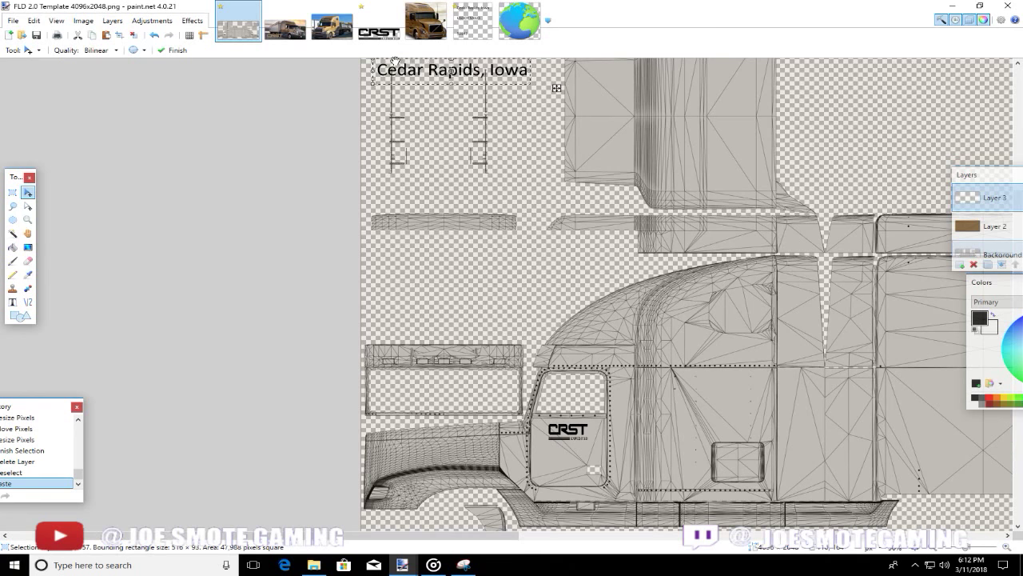
key("Return")
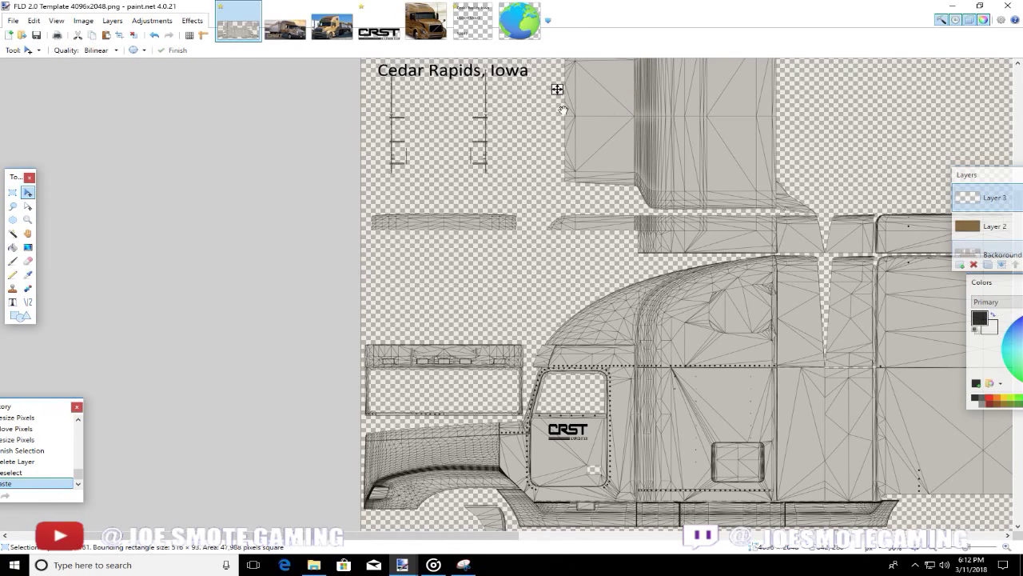
left_click_drag(557, 89, 520, 200)
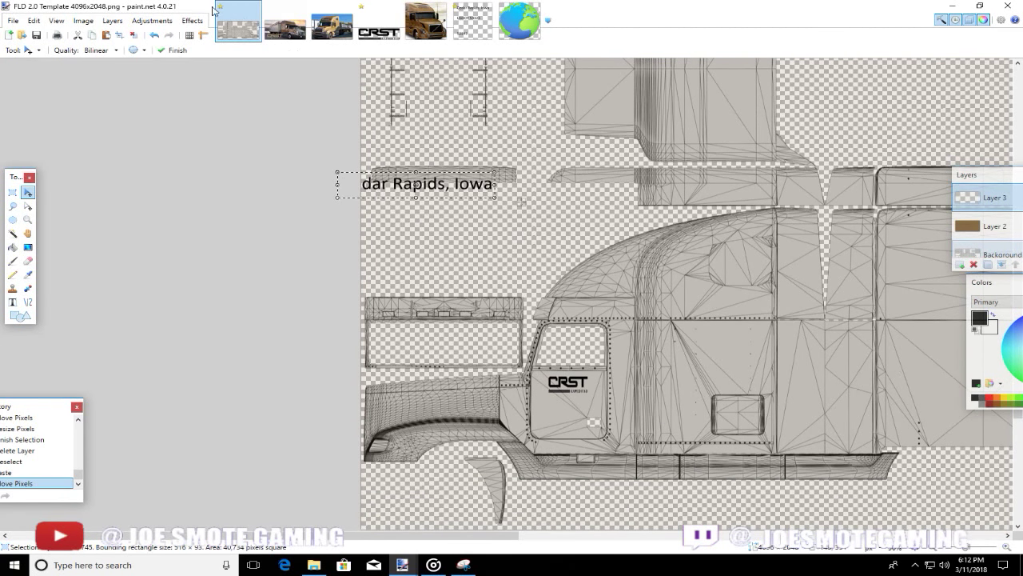
left_click(159, 38)
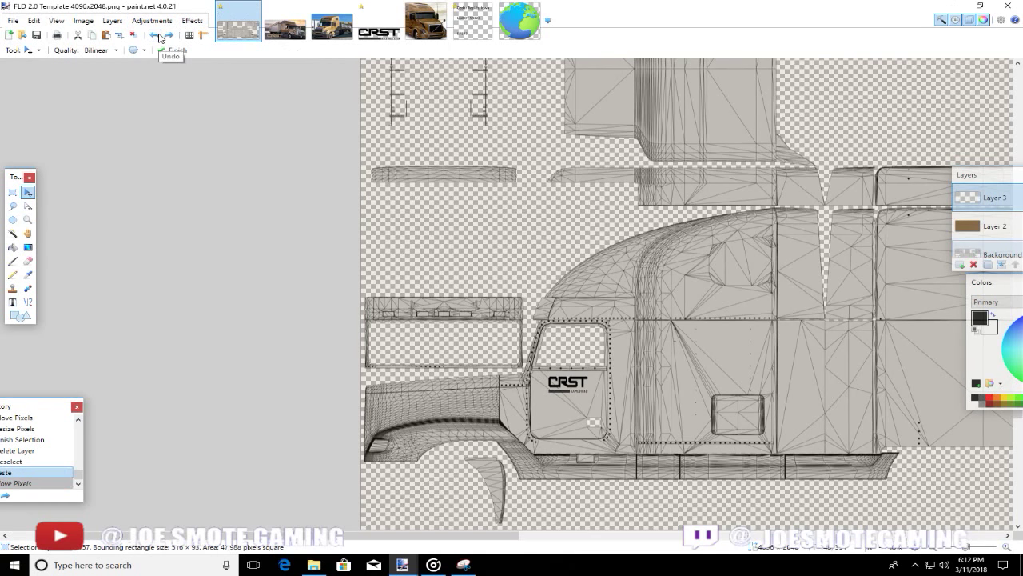
- Paste the "Cedar Rapids, Iowa" line onto a new layer, fit it at about 170 × 43 px under the left door's CRST logo, and deselect
left_click(960, 264)
key("ctrl+v")
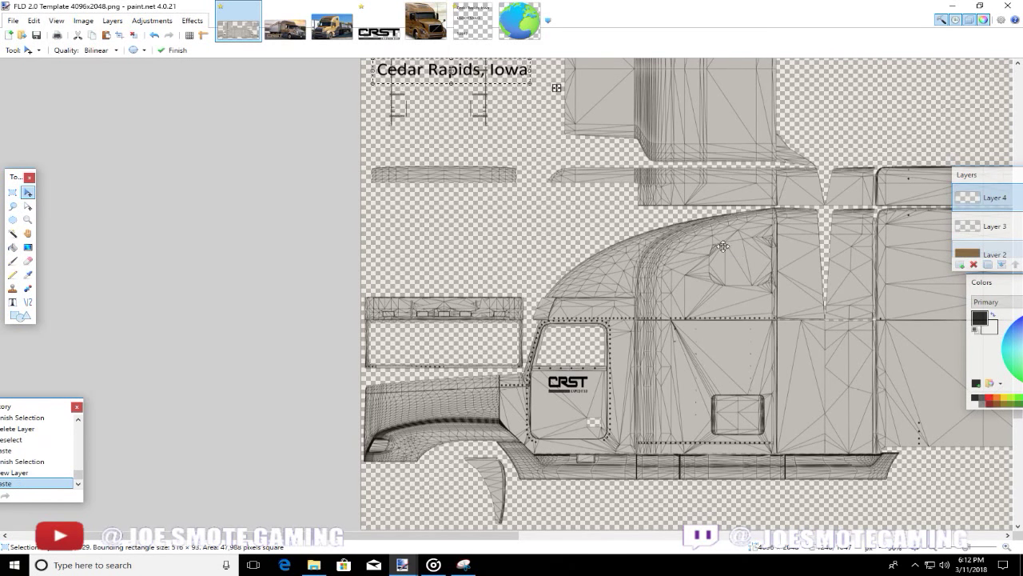
left_click_drag(511, 82, 582, 414)
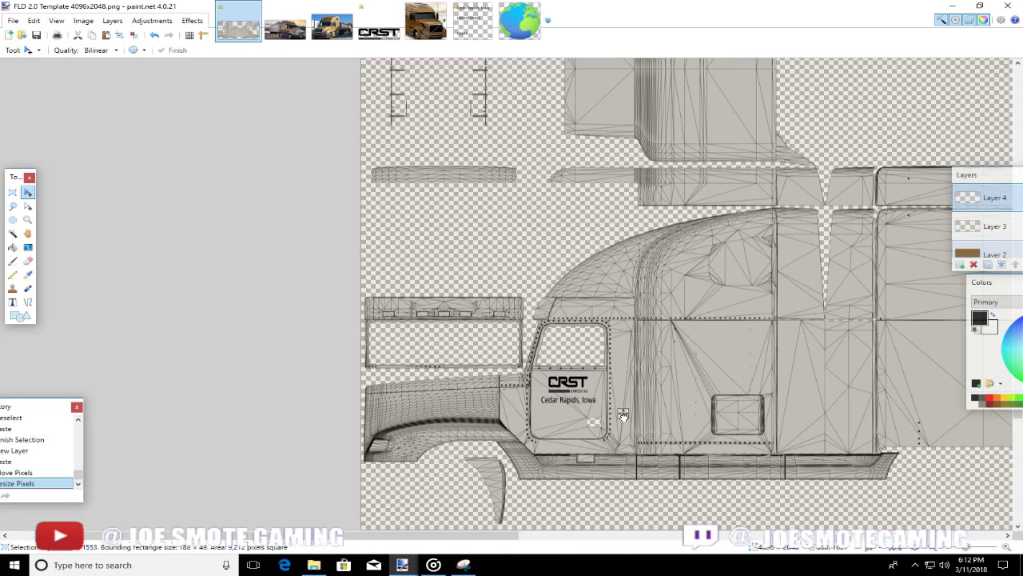
left_click_drag(622, 413, 594, 409)
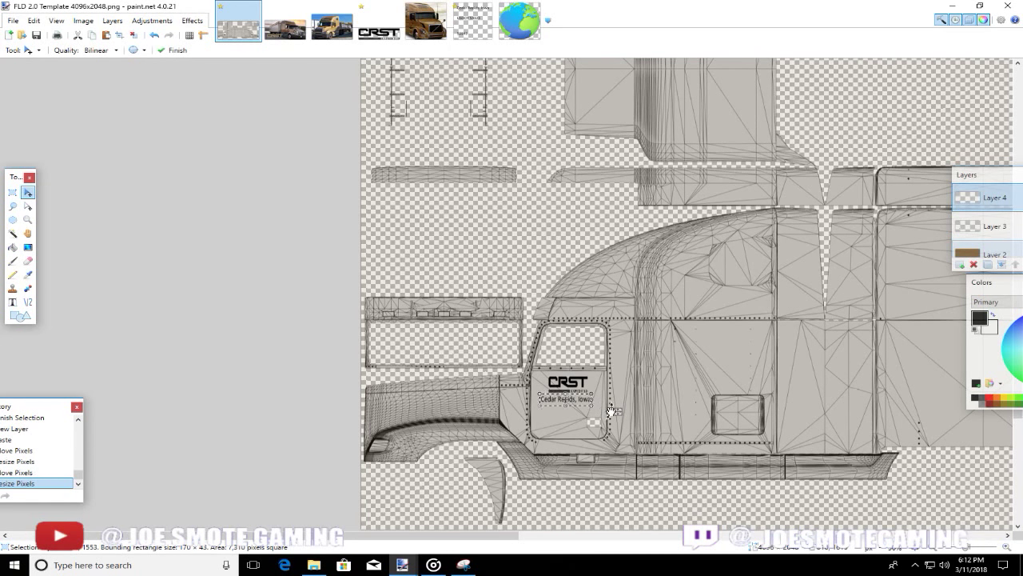
key("Return")
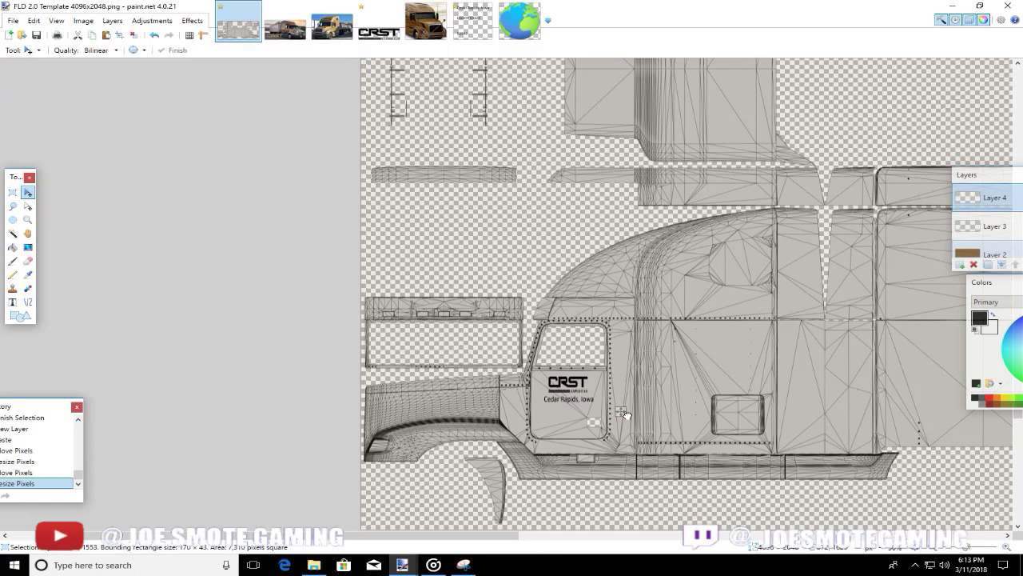
left_click(621, 412)
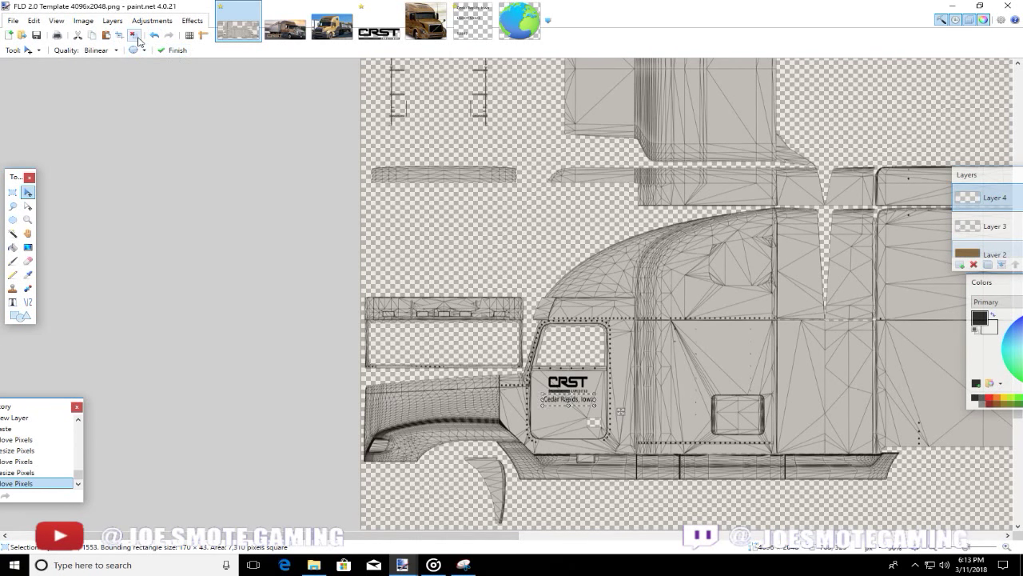
left_click_drag(480, 535, 841, 549)
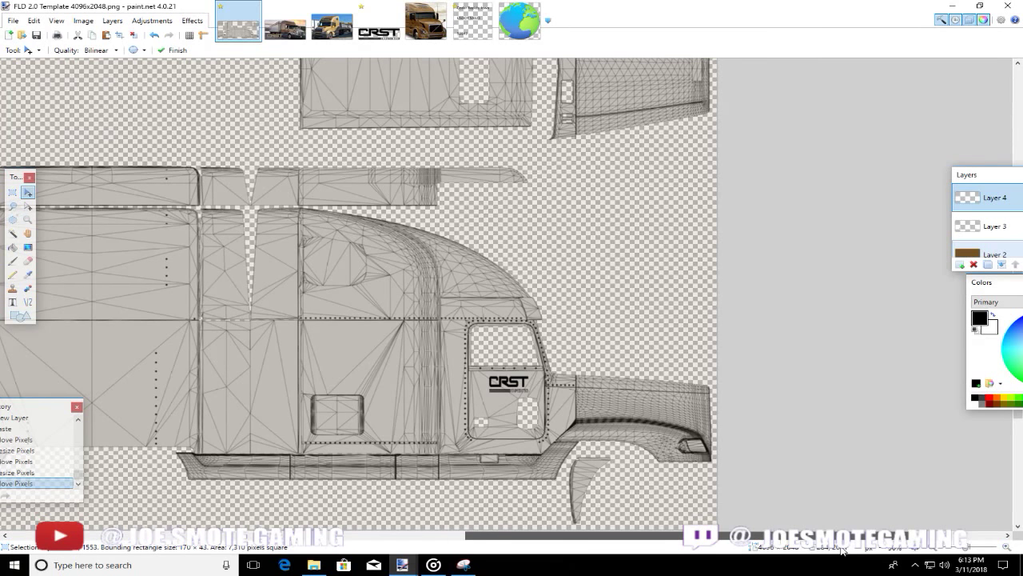
left_click_drag(841, 549, 859, 520)
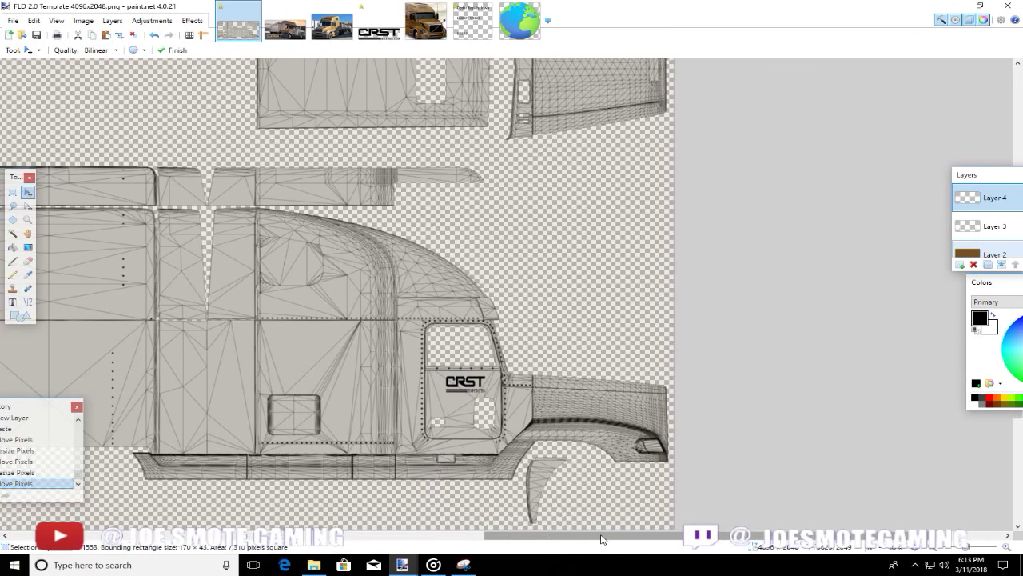
left_click_drag(606, 536, 258, 521)
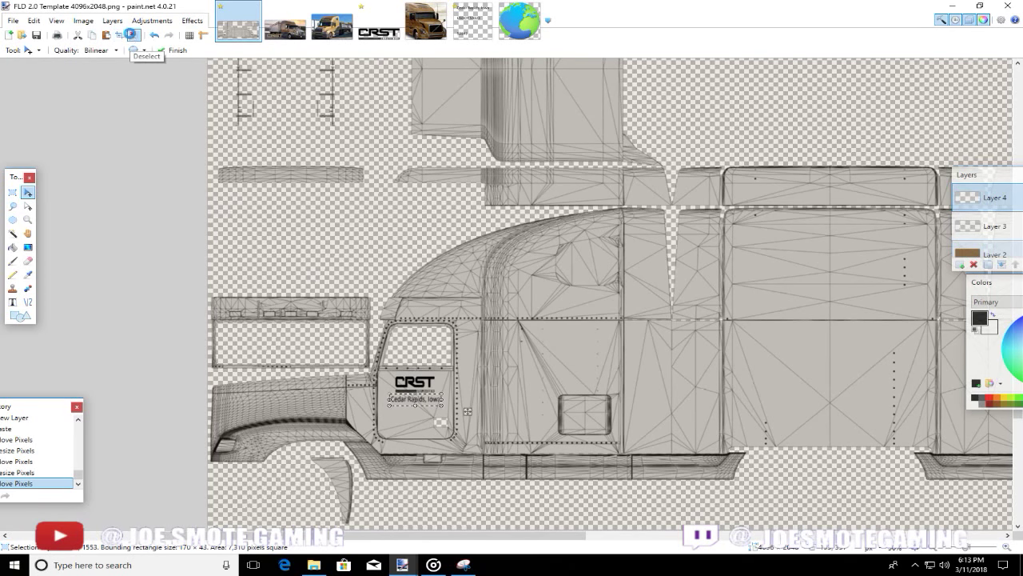
left_click(133, 35)
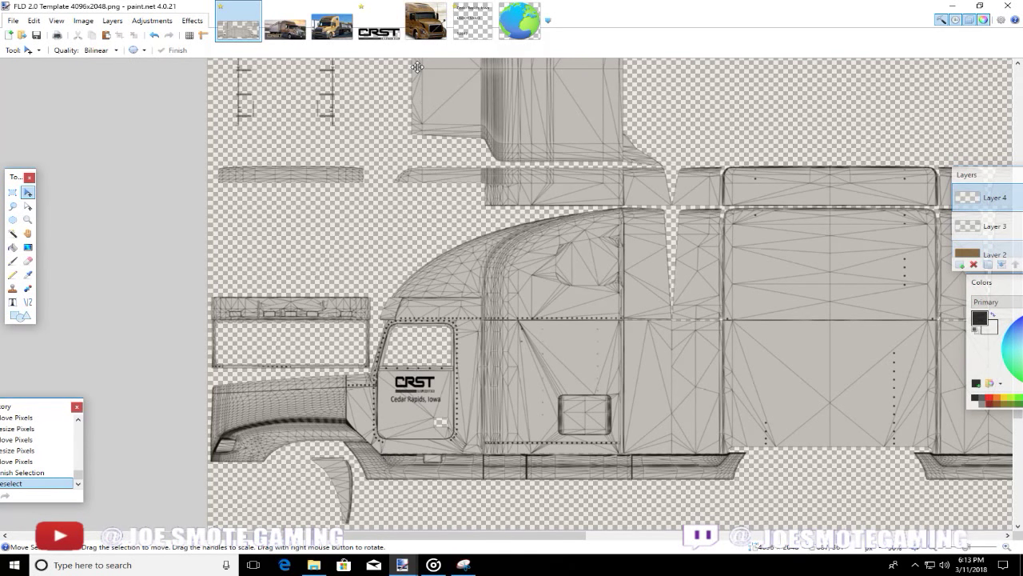
- In ABF3.JPG, fill the digits of the number "59843" with black using the Paint Bucket
left_click(471, 28)
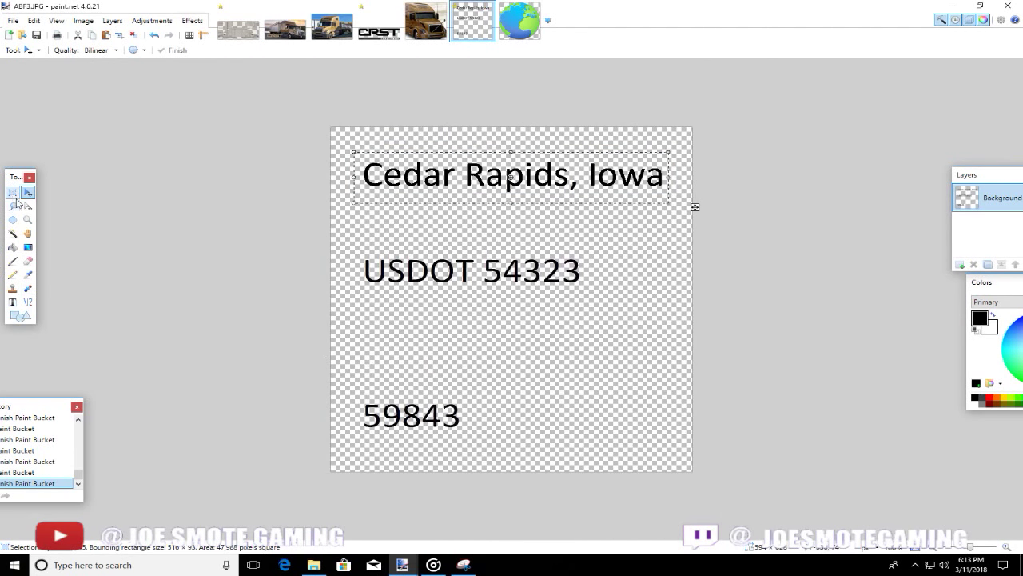
left_click(12, 246)
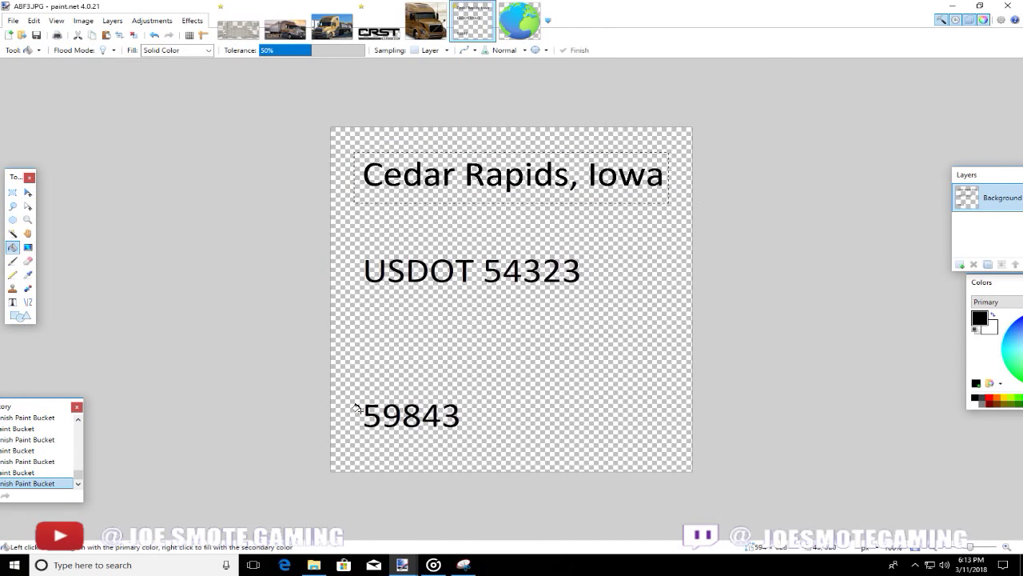
left_click(364, 406)
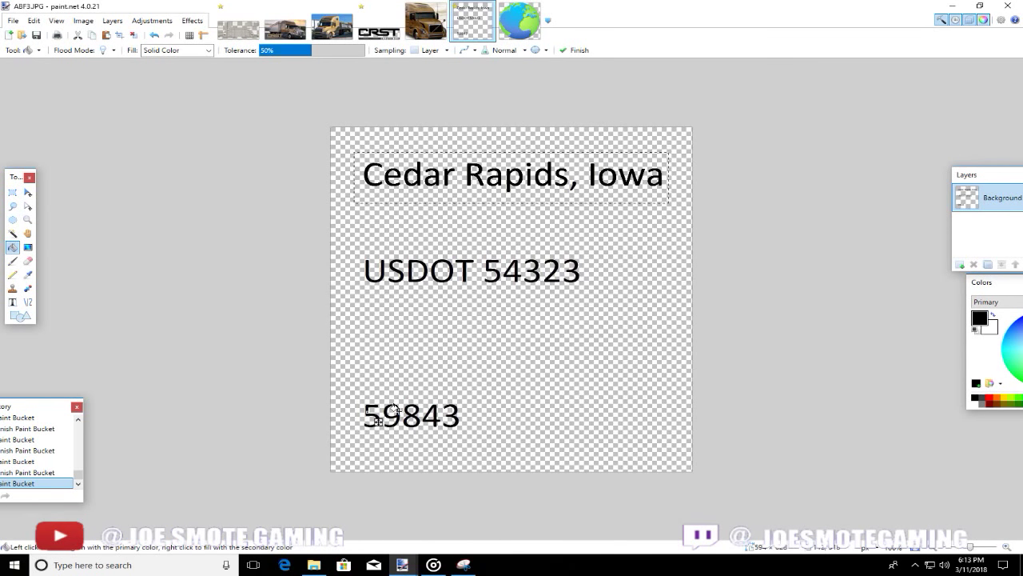
left_click(378, 421)
left_click(412, 406)
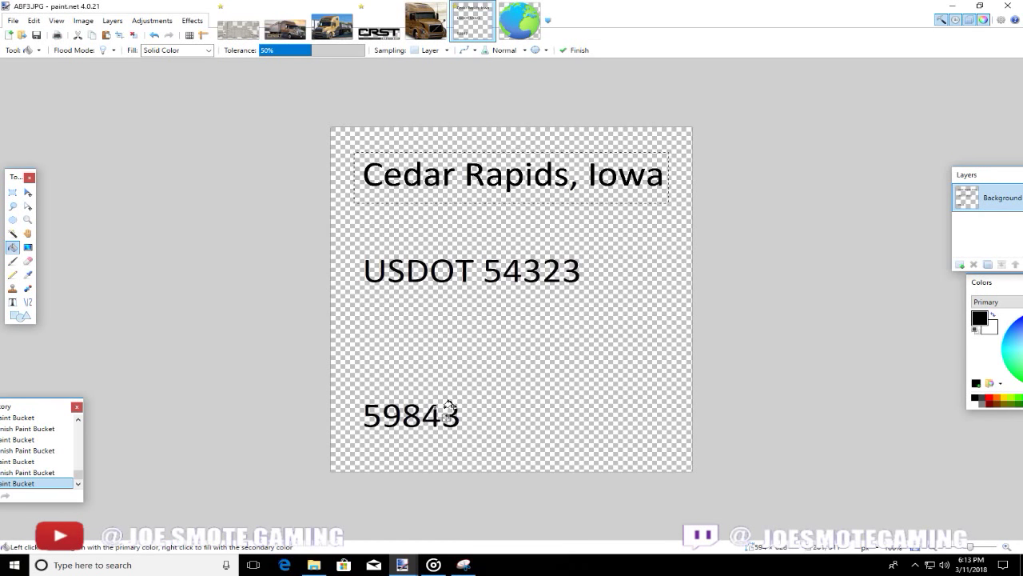
left_click(447, 410)
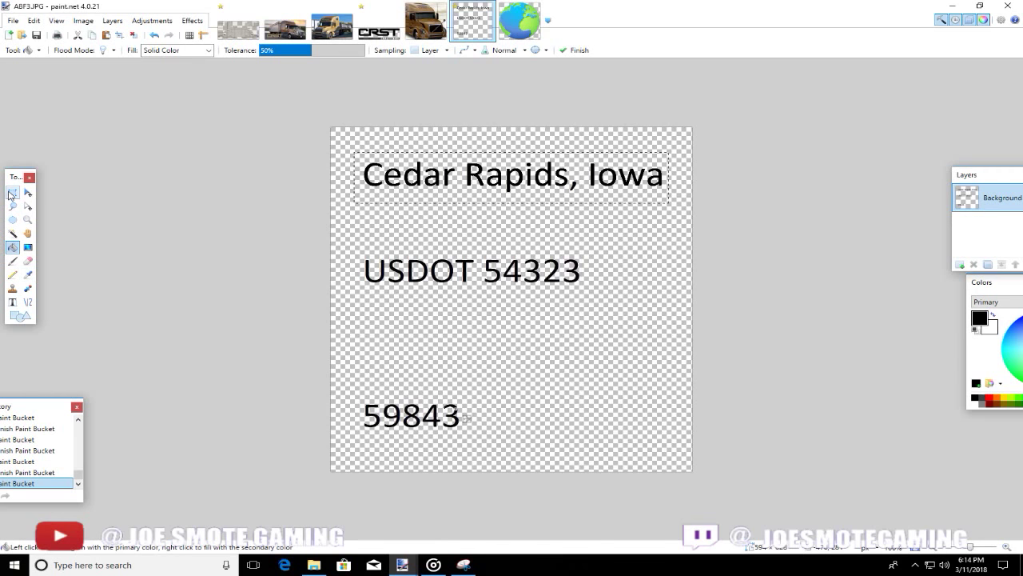
- Copy the number "59843" from ABF3.JPG and paste it onto a new layer of the FLD 2.0 template
key("s")
left_click_drag(357, 388, 485, 444)
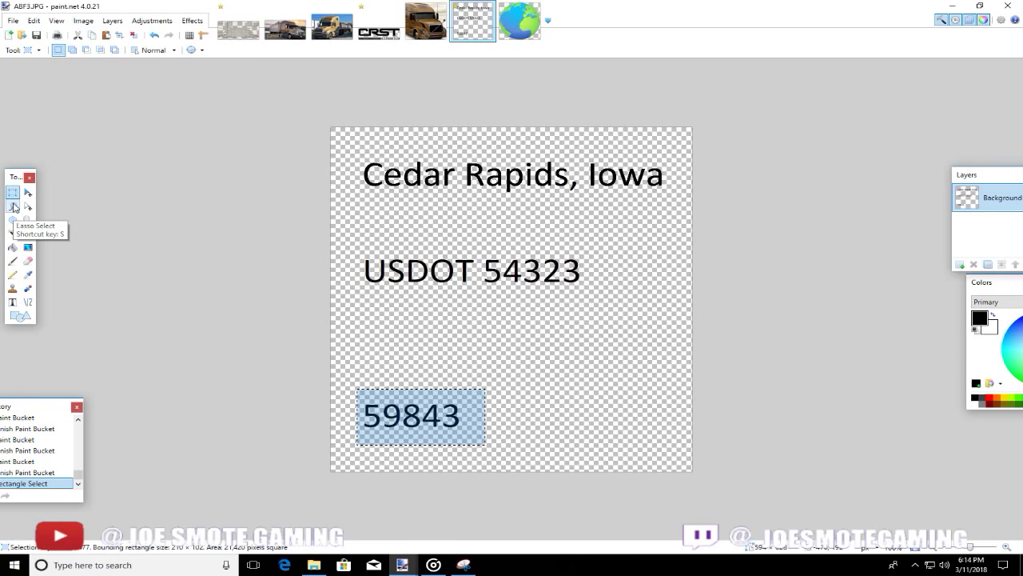
left_click(242, 36)
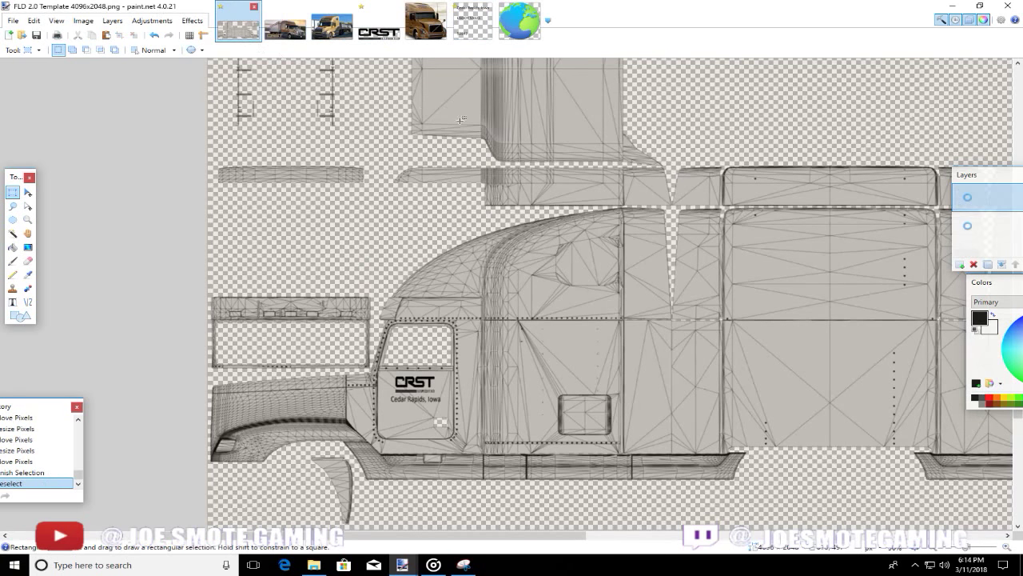
left_click(960, 264)
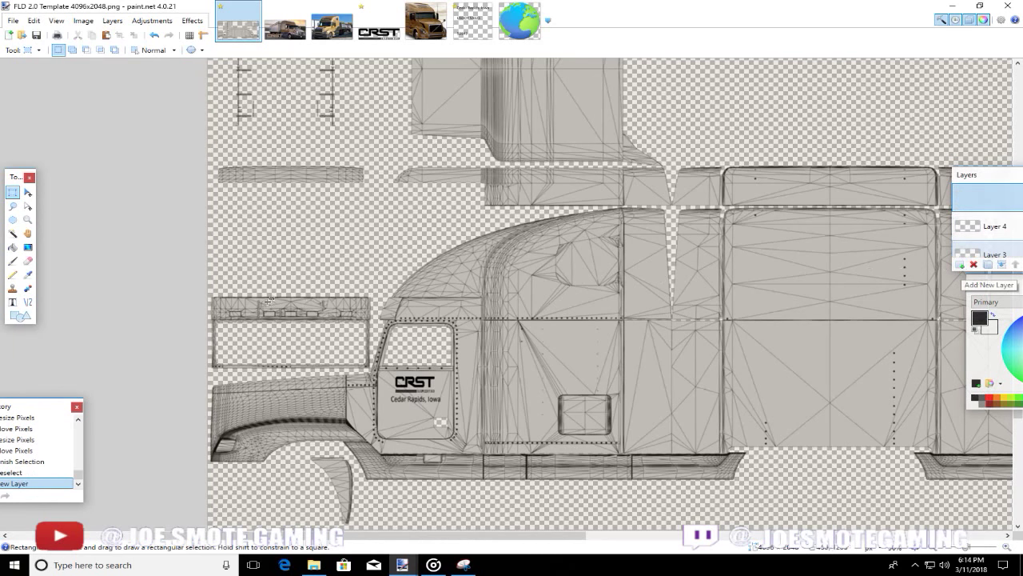
key("ctrl+v")
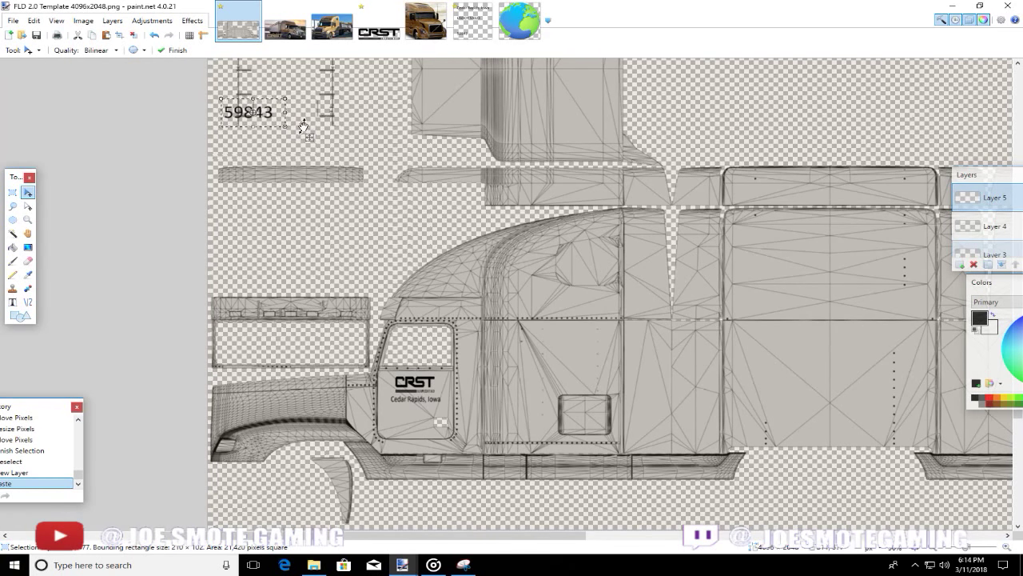
- Shrink the pasted "59843" to about 126 × 68 px and position it on the front bumper of the left-hand truck side
left_click_drag(309, 138, 265, 463)
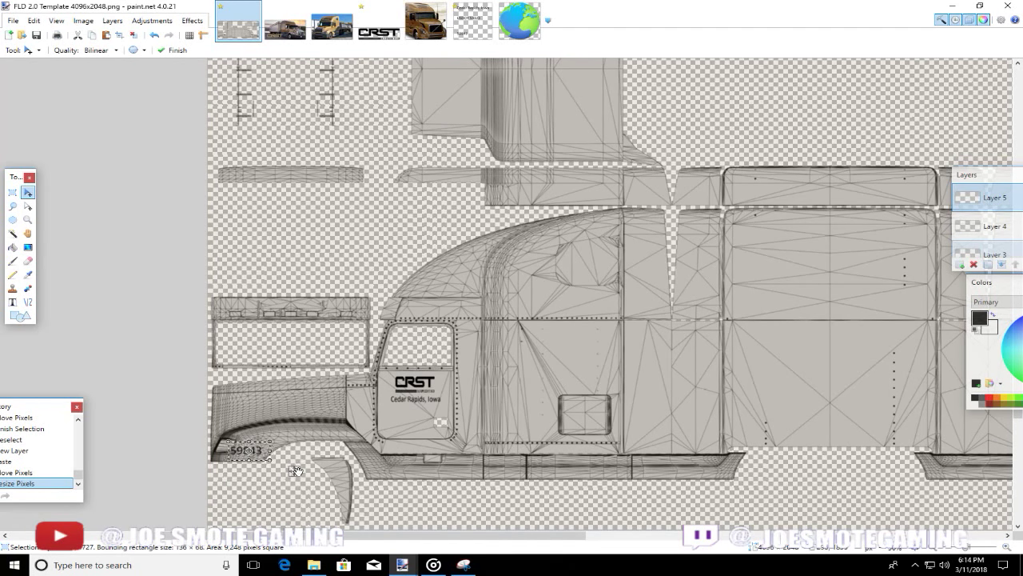
key("Return")
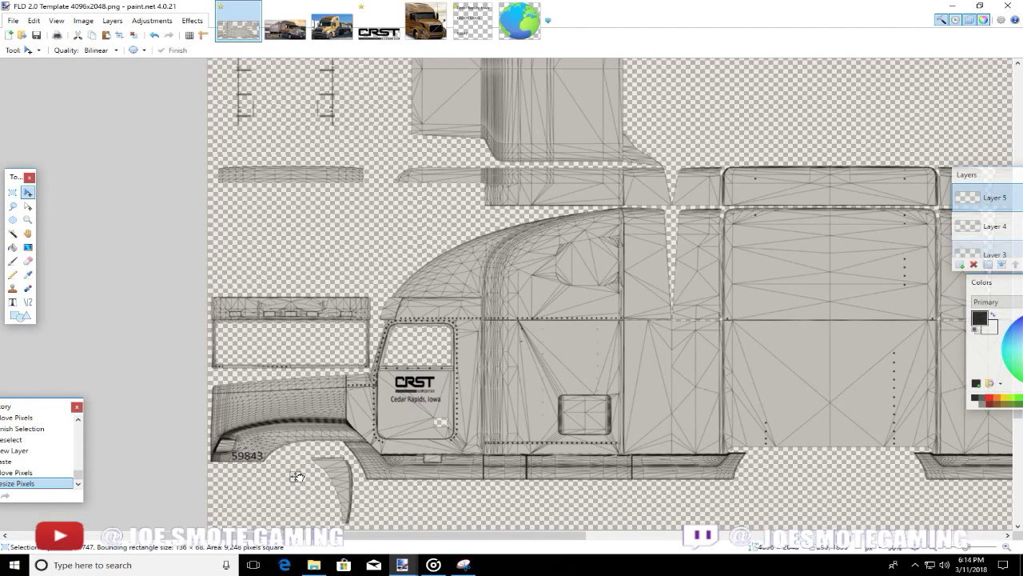
left_click_drag(298, 477, 294, 476)
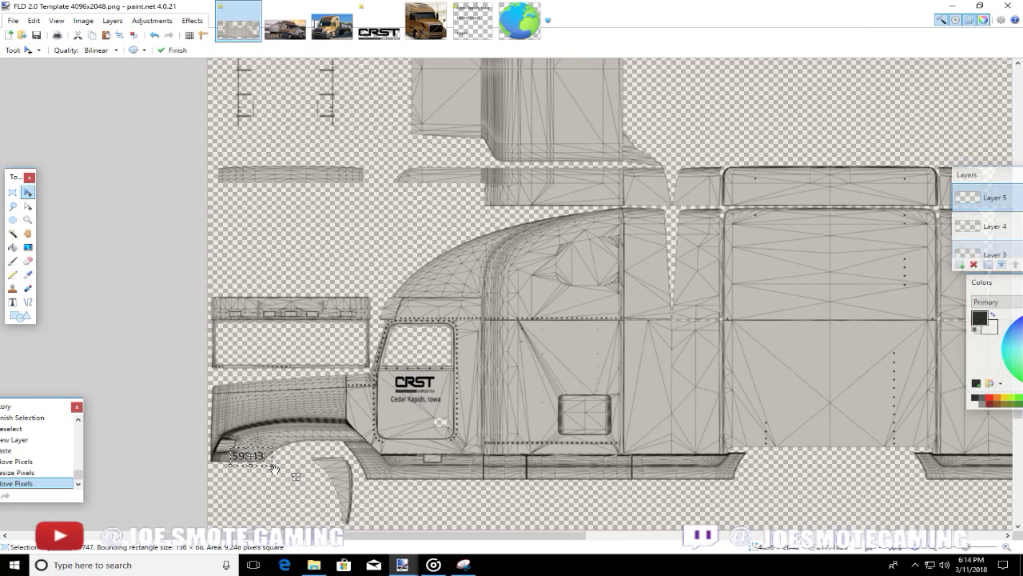
key("Return")
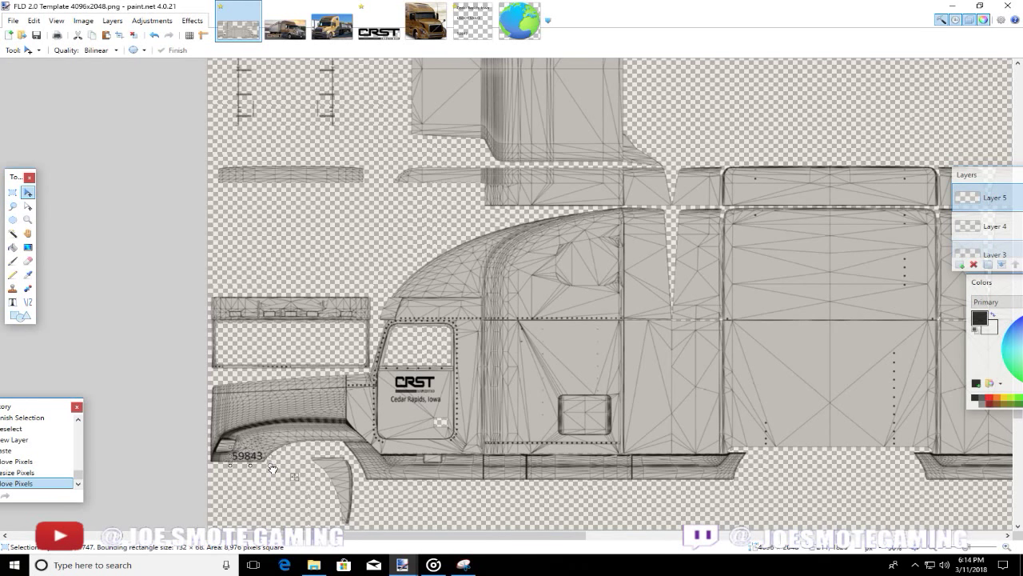
left_click_drag(272, 469, 270, 464)
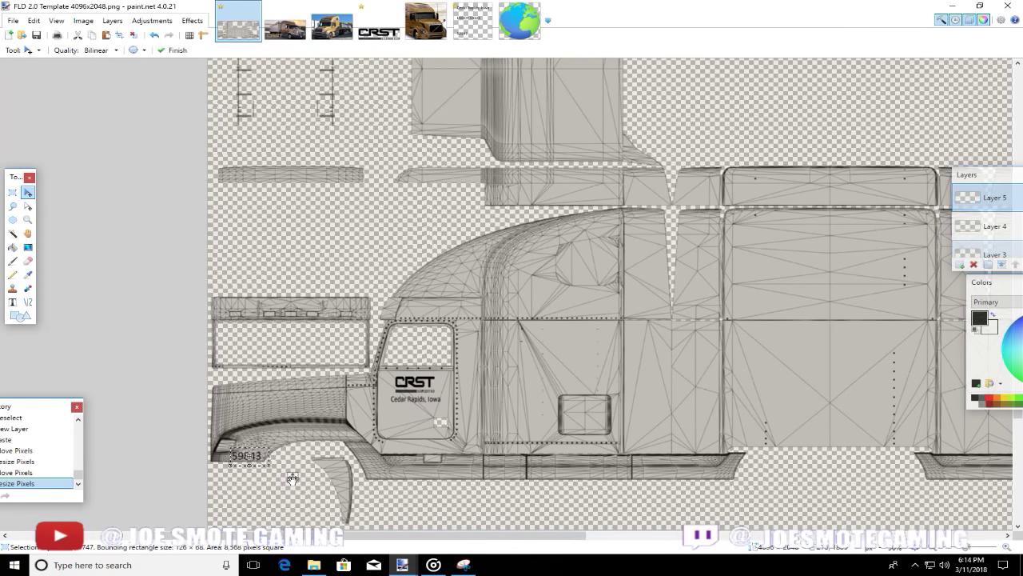
key("Return")
left_click(294, 477)
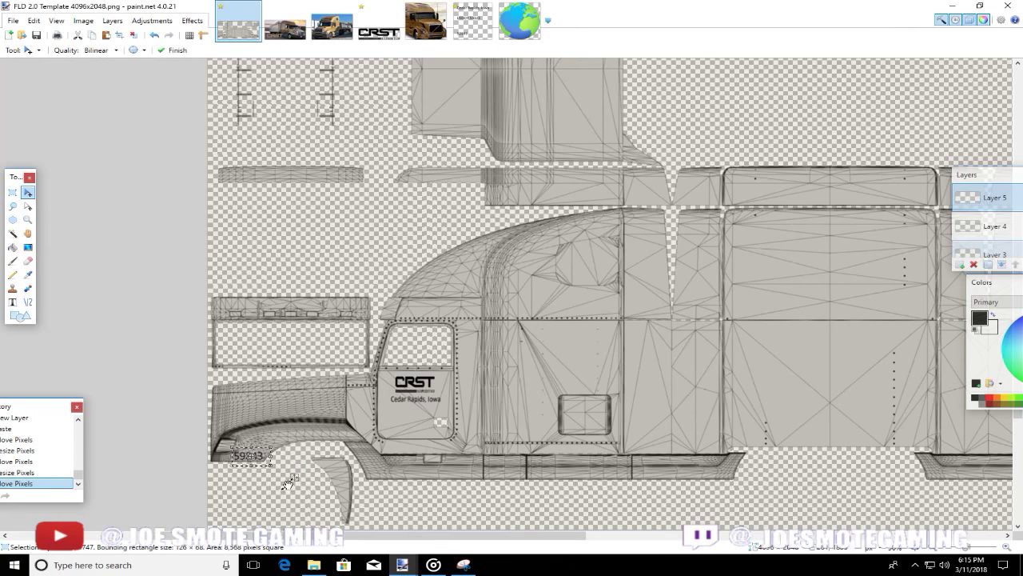
key("Return")
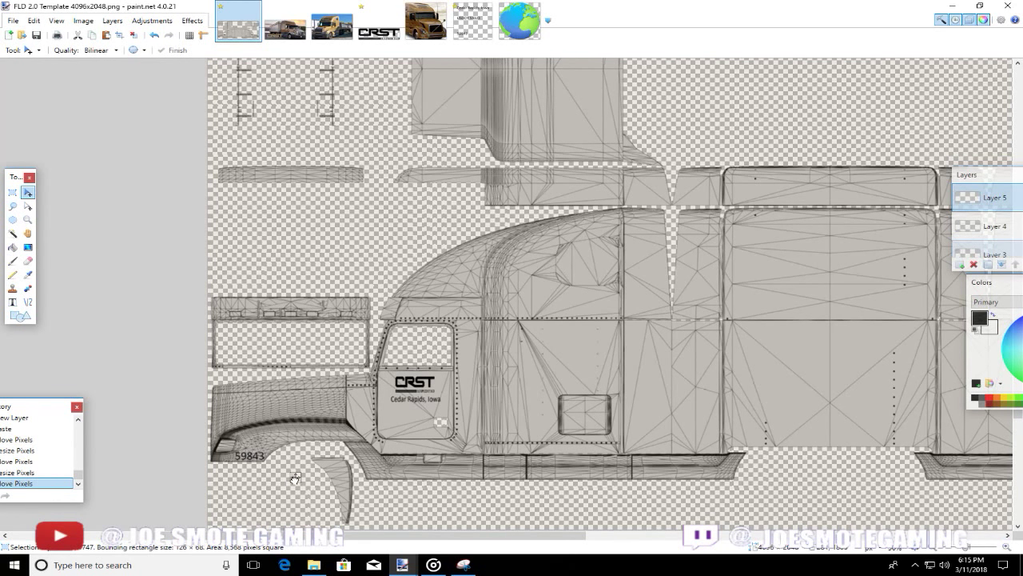
left_click(295, 477)
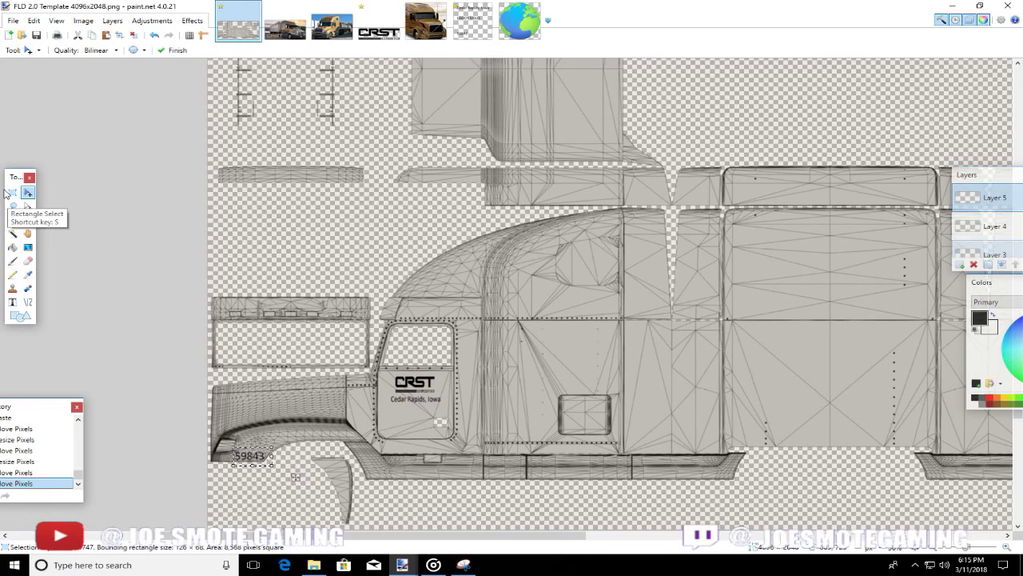
- Duplicate the resized "59843" on Layer 5, move the copy to the front bumper of the right-hand truck side, and deselect
left_click(12, 194)
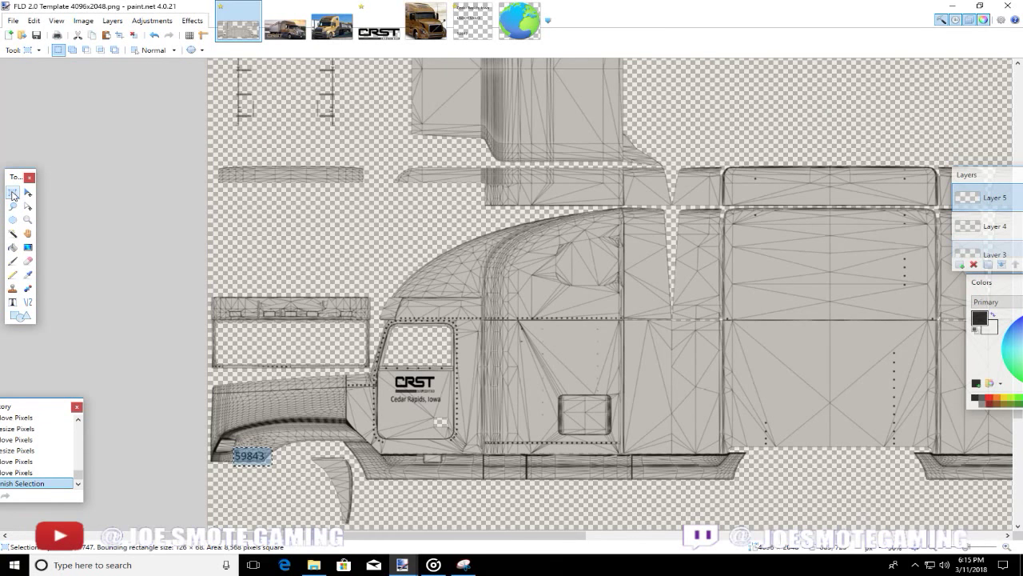
left_click(132, 35)
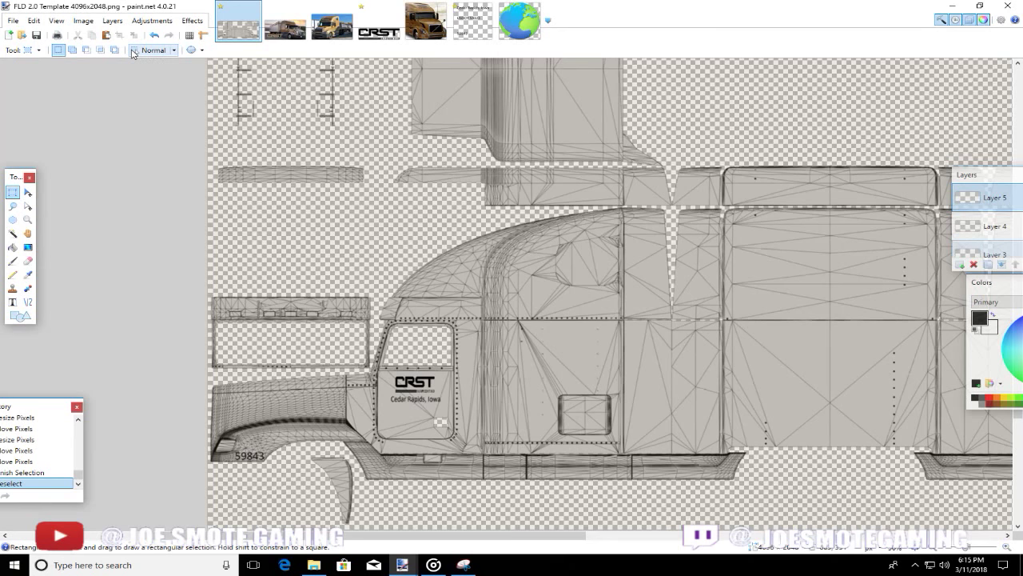
key("ctrl+v")
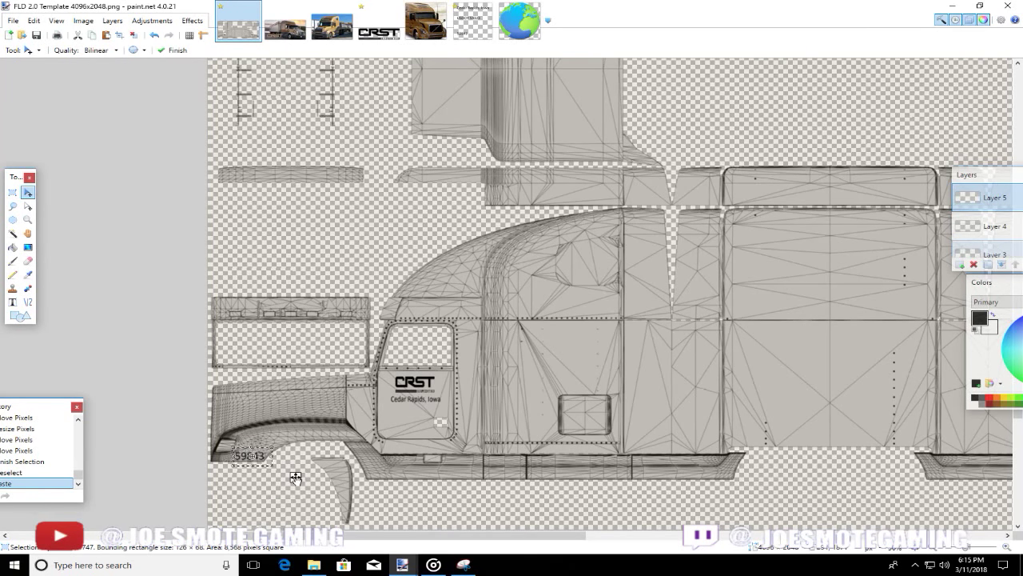
left_click_drag(295, 478, 804, 478)
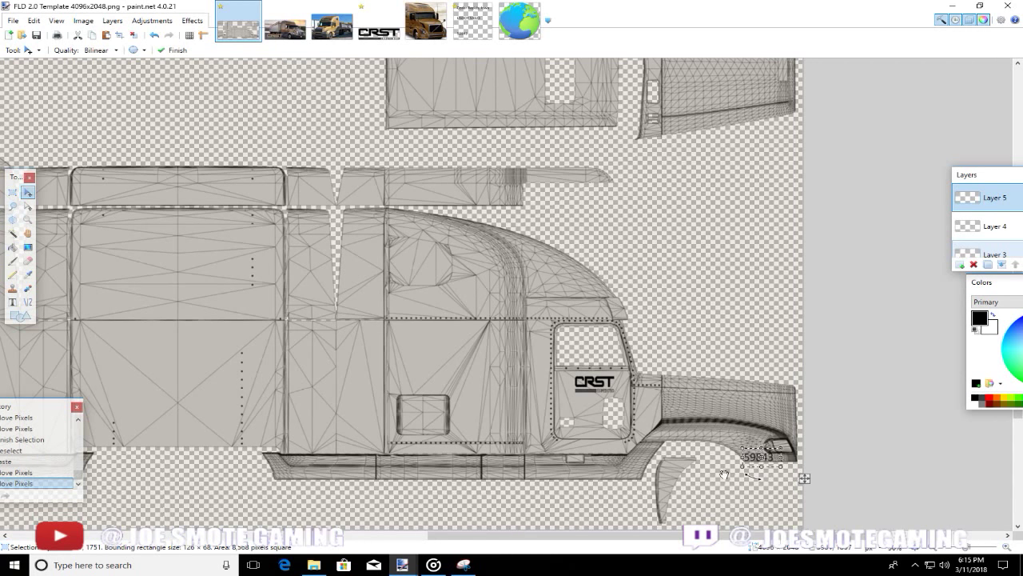
left_click(133, 35)
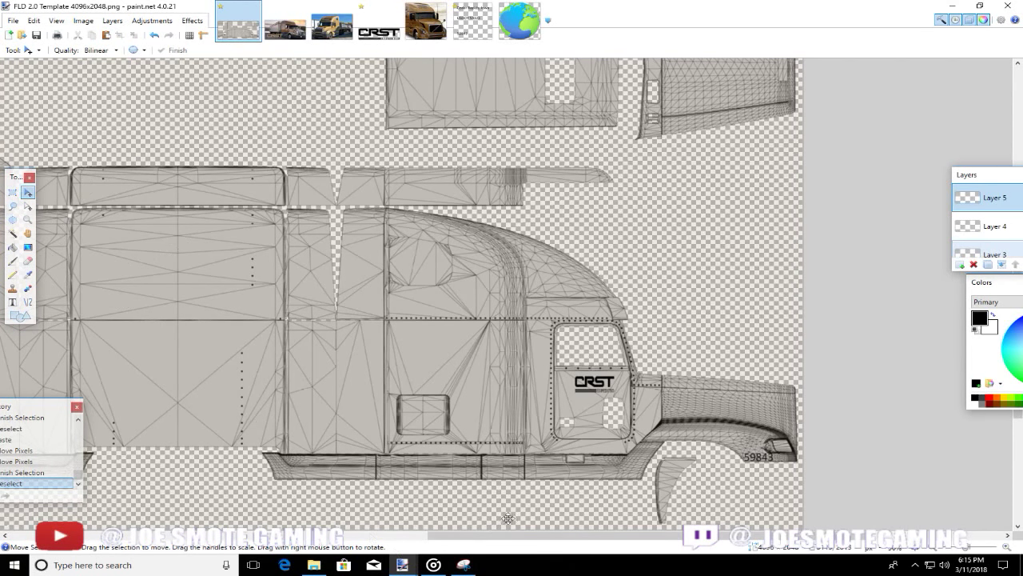
- Return to ABF3.JPG and fill the characters of the "USDOT 54323" line with black using the Paint Bucket
left_click_drag(515, 535, 232, 511)
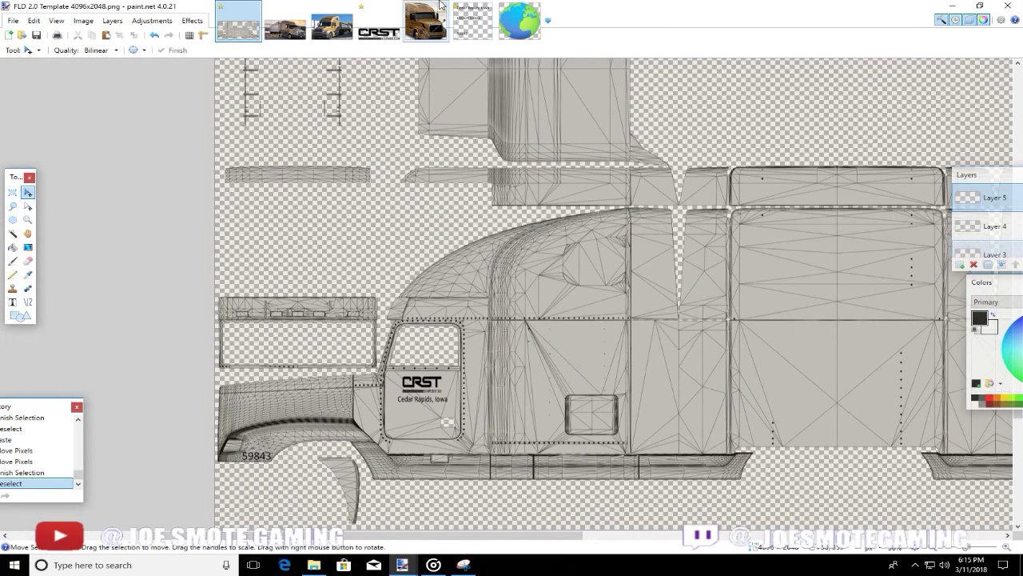
left_click(472, 20)
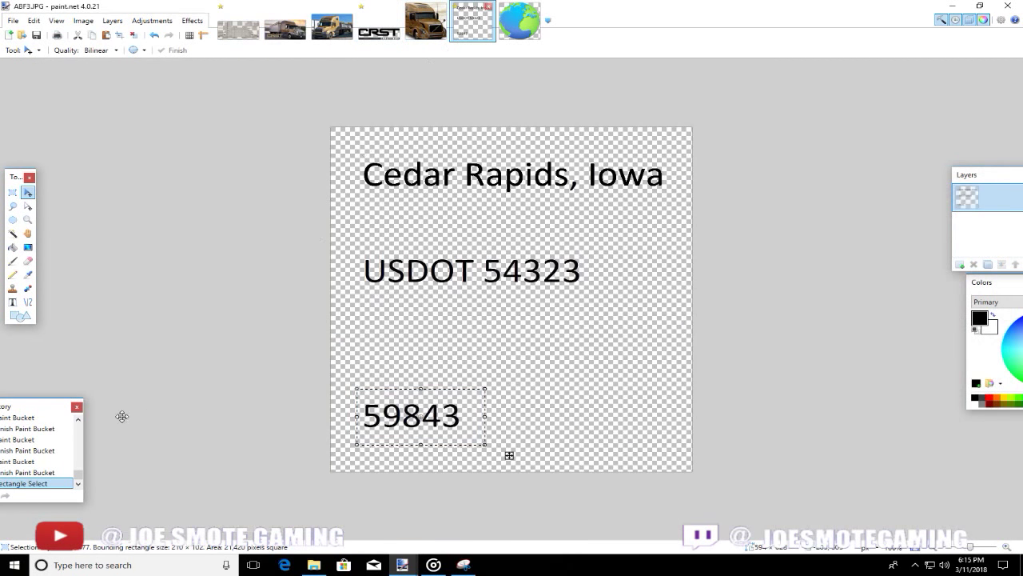
left_click(12, 191)
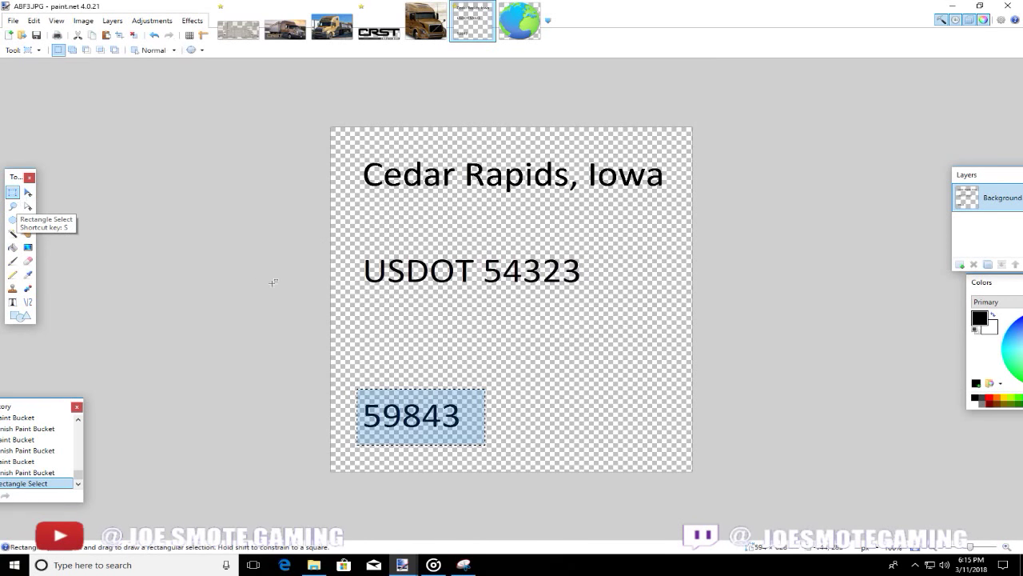
left_click(12, 247)
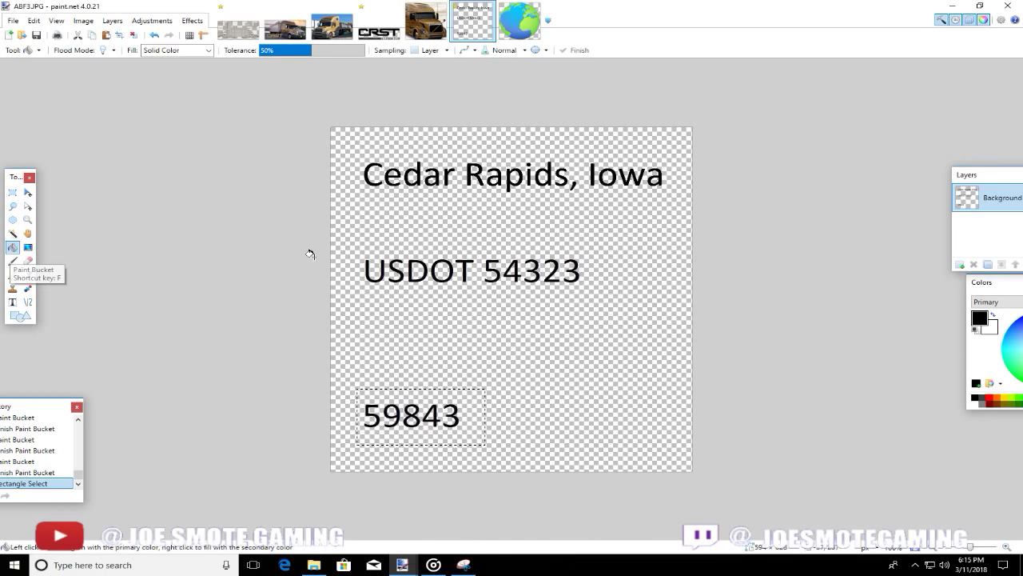
left_click(375, 272)
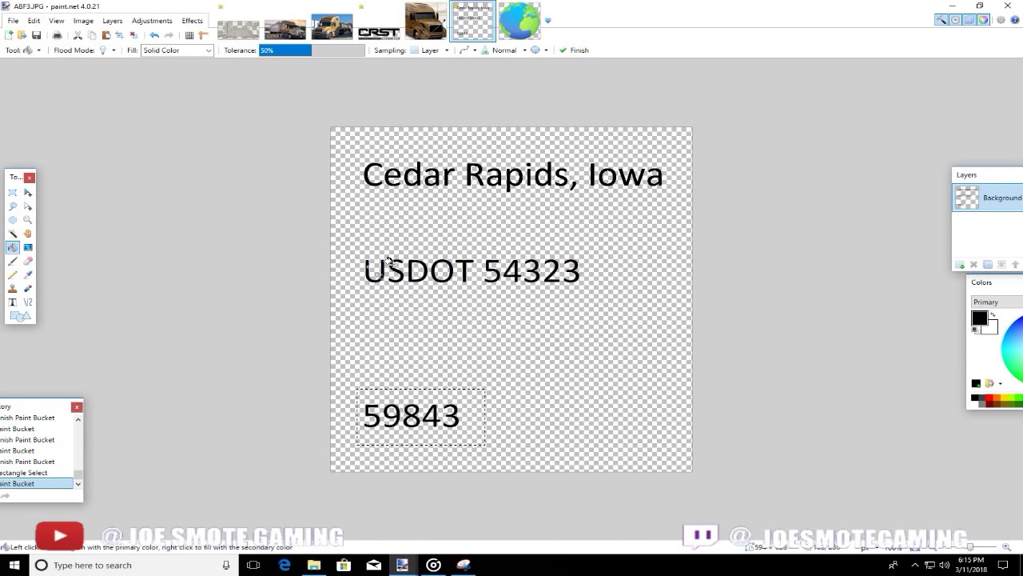
left_click(400, 271)
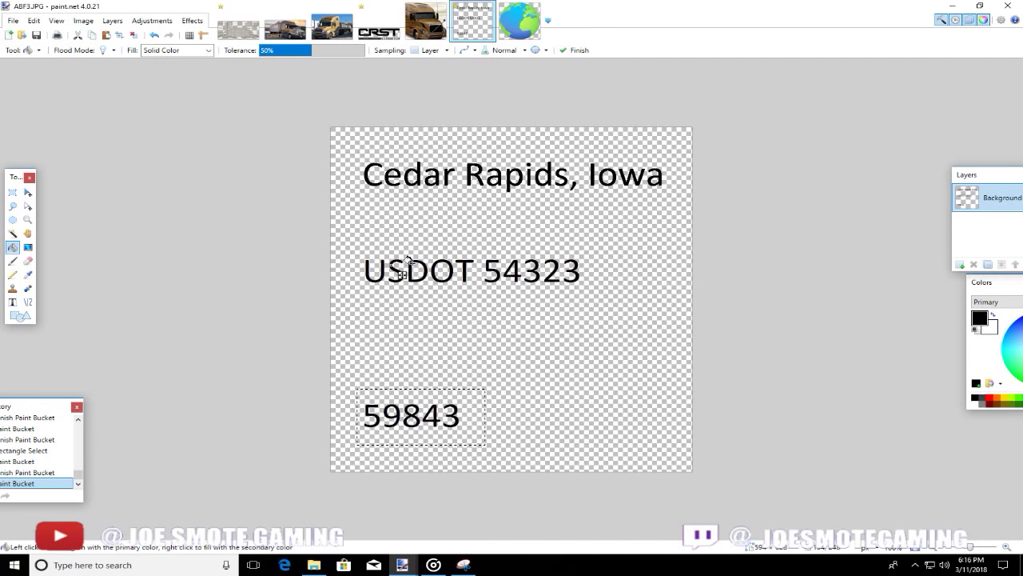
left_click(420, 272)
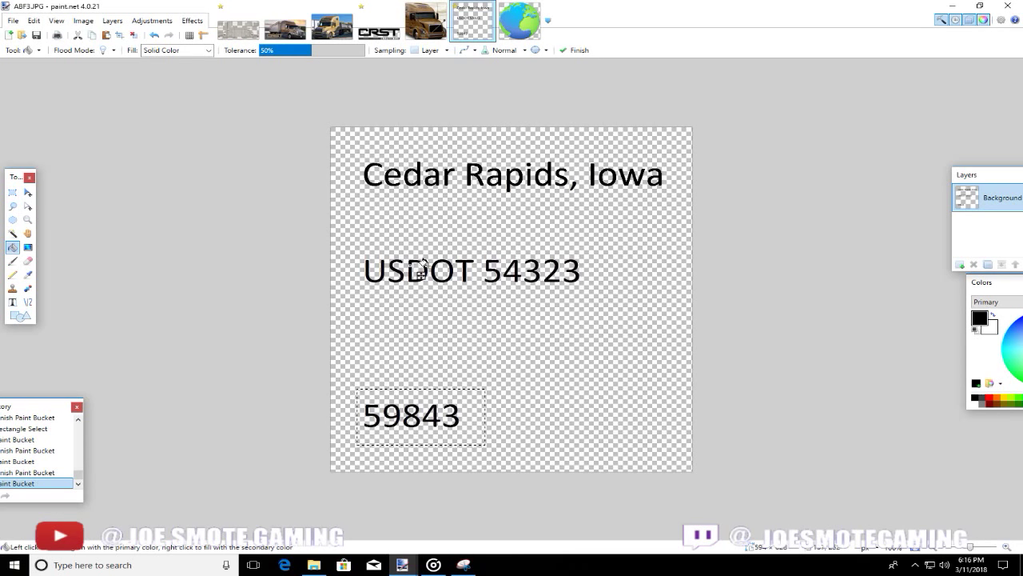
left_click(446, 270)
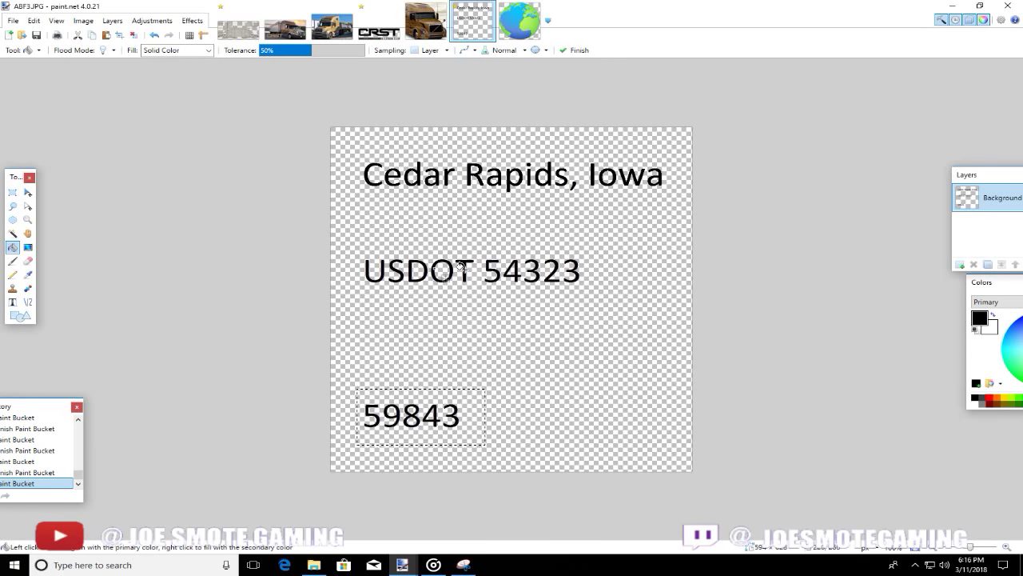
left_click(468, 274)
left_click(497, 273)
left_click(513, 270)
left_click(553, 268)
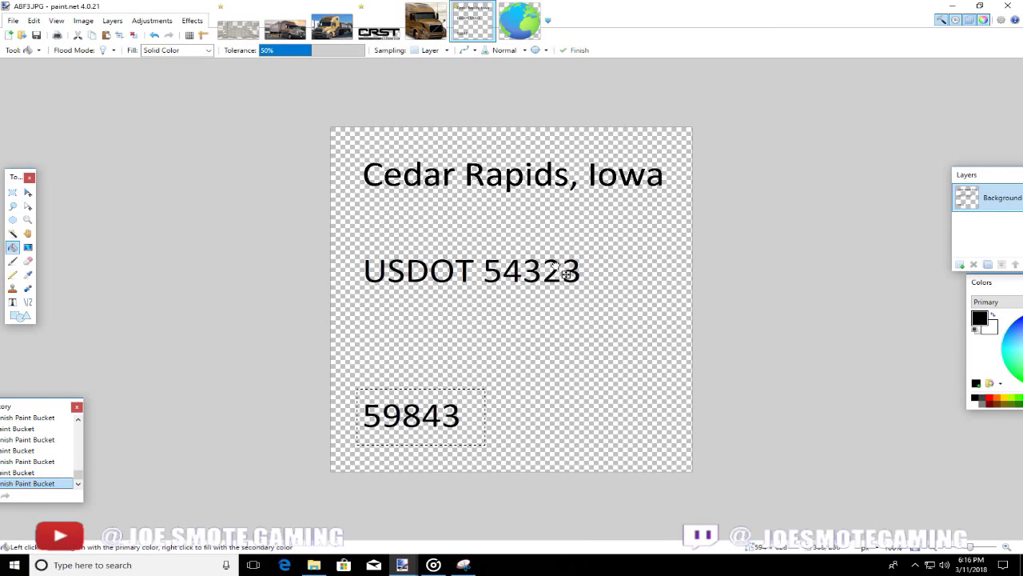
left_click(554, 267)
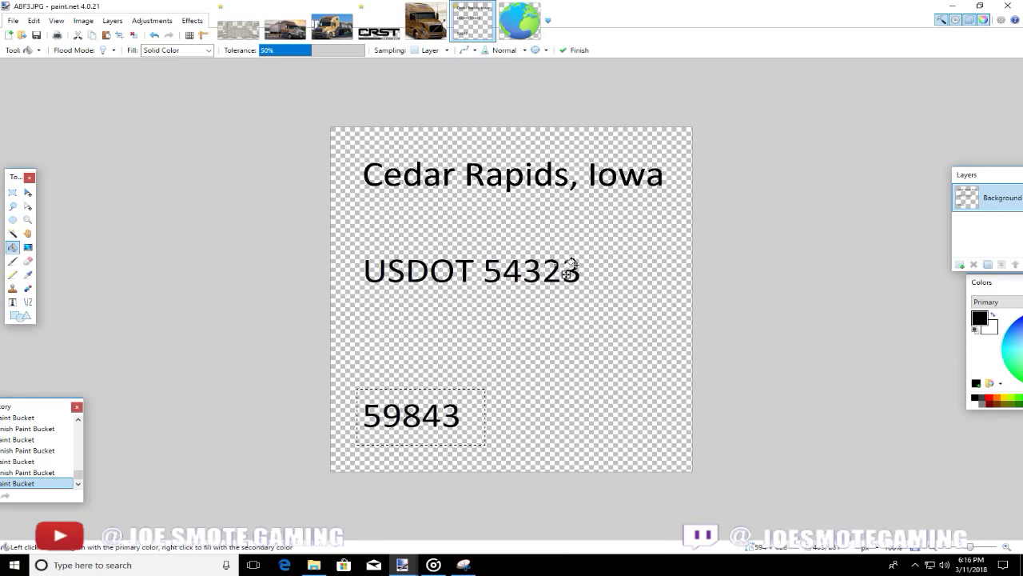
- Copy the "USDOT 54323" line from ABF3.JPG and paste it onto a new layer of the FLD 2.0 template
left_click(12, 192)
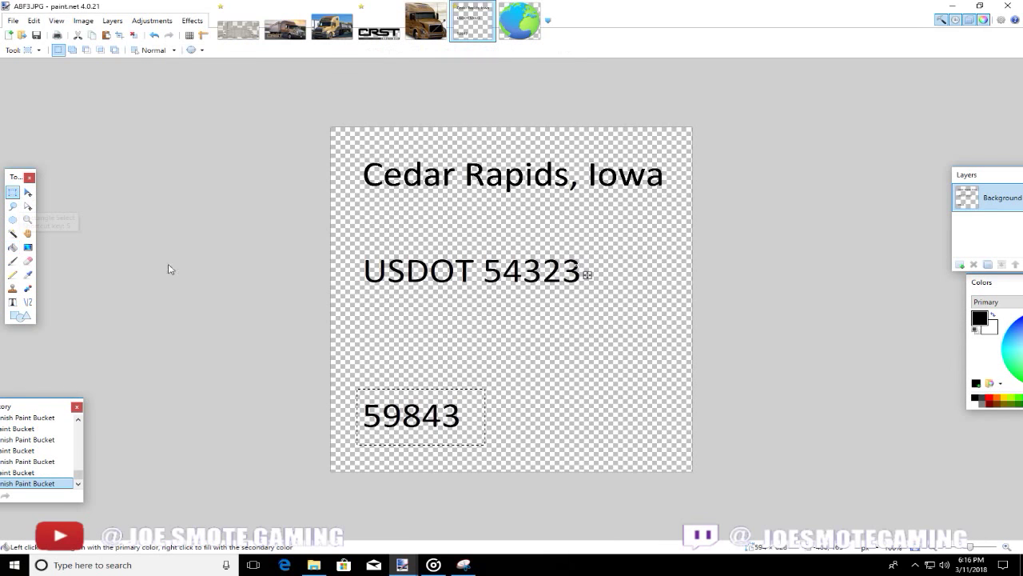
mouse_move(352, 248)
left_mouse_down()
mouse_move(685, 320)
mouse_move(578, 290)
mouse_move(588, 292)
left_mouse_up()
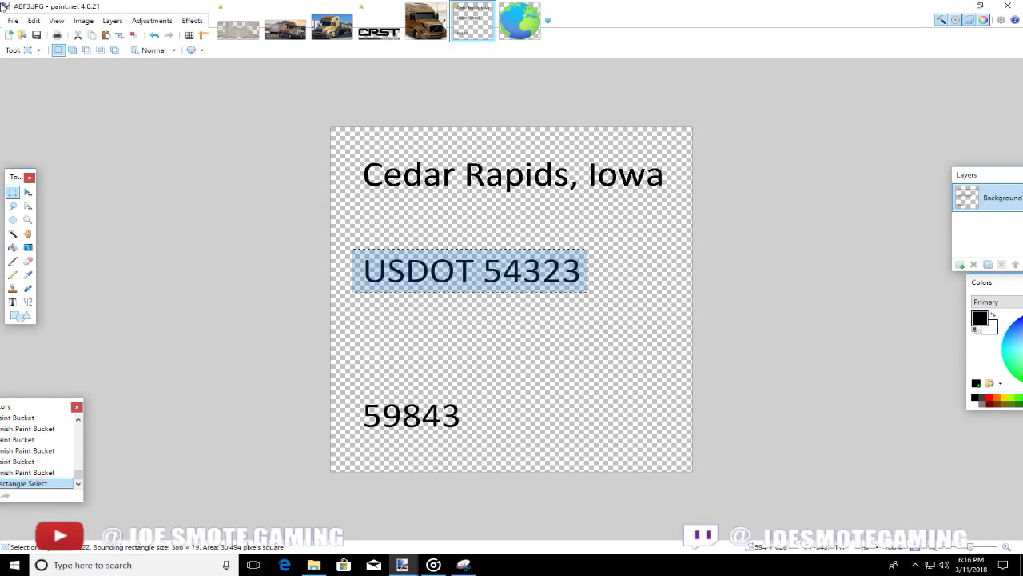
left_click(238, 24)
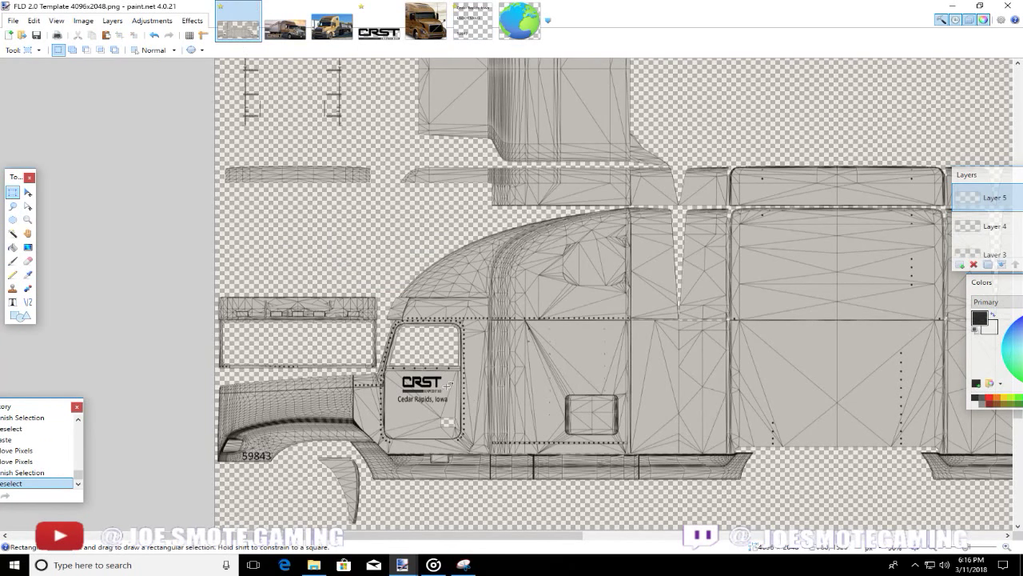
left_click(960, 264)
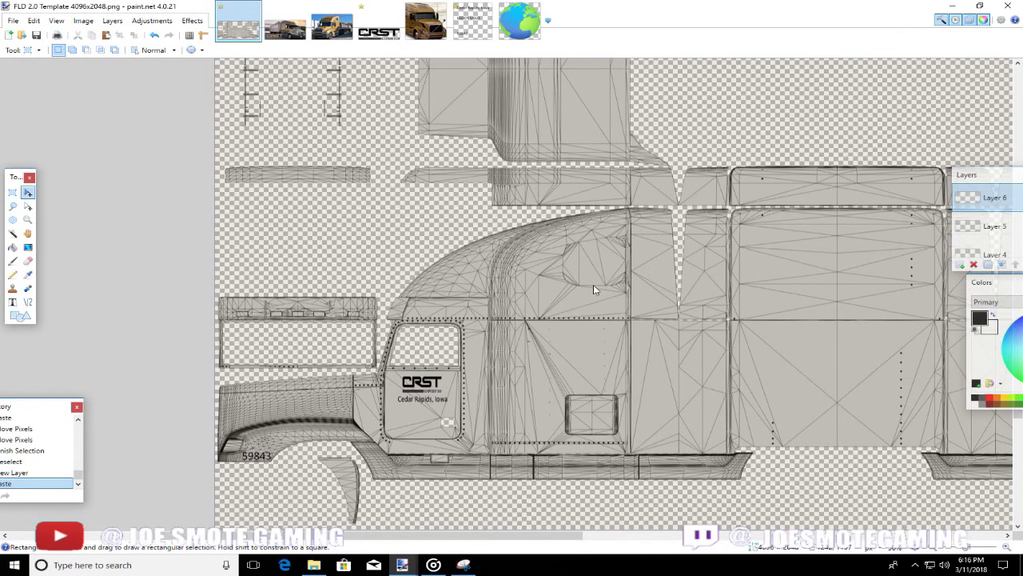
key("ctrl+v")
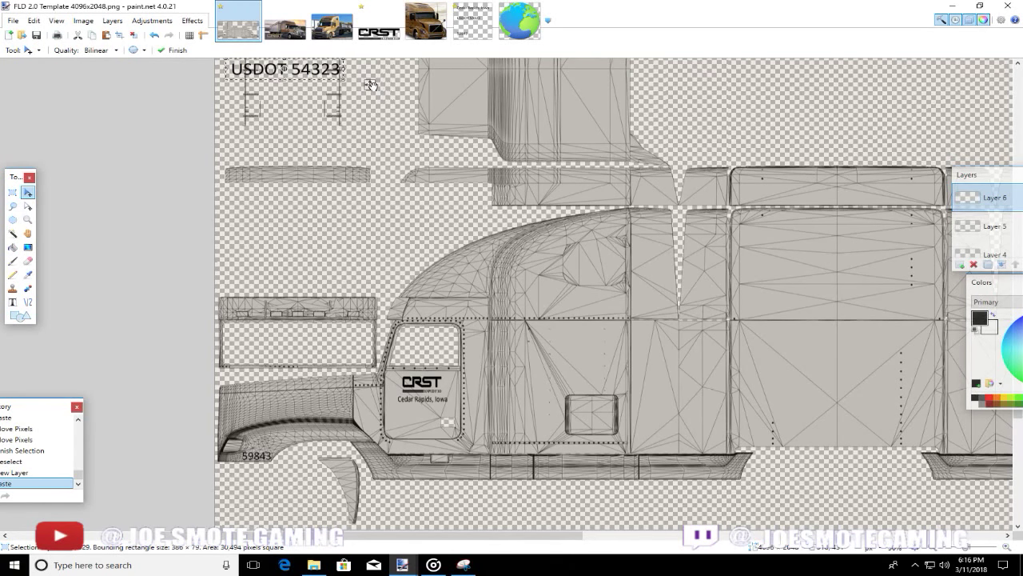
- Shrink the pasted "USDOT 54323" to about 158 × 45 px and center it under "Cedar Rapids, Iowa" on the left-hand truck door
left_click_drag(365, 77, 454, 428)
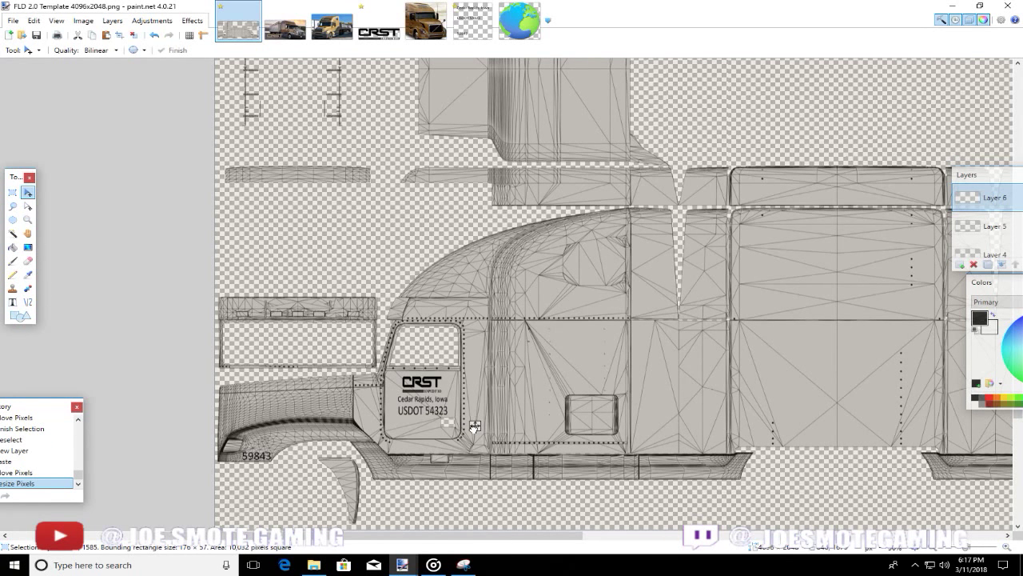
left_click_drag(474, 430, 451, 428)
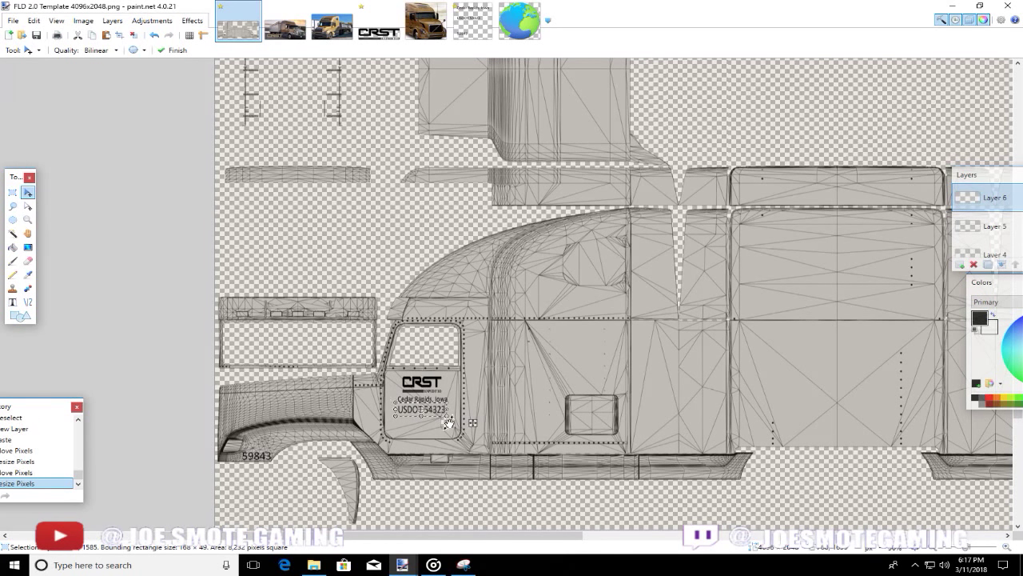
key("ctrl+d")
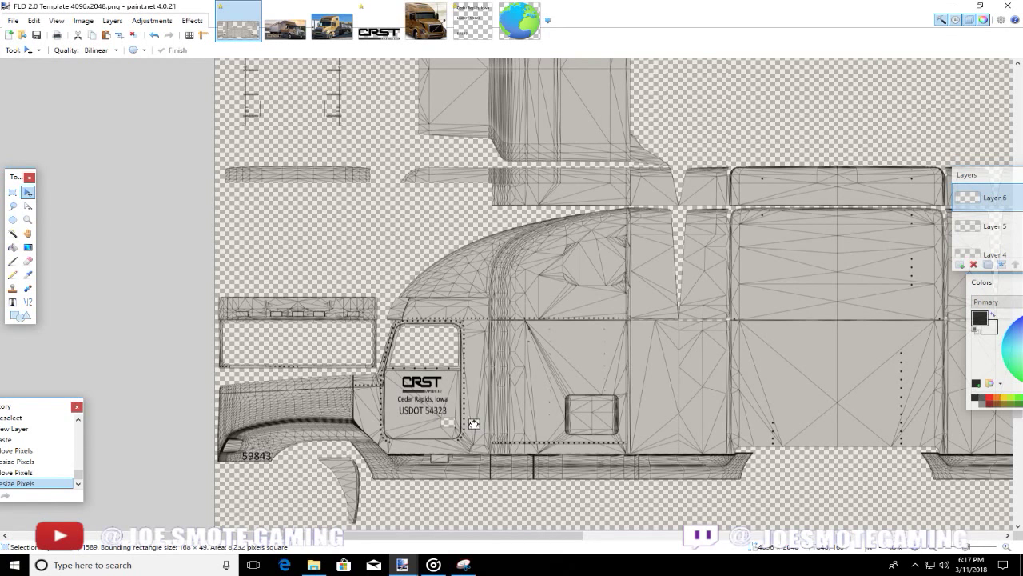
key("Up")
key("Up")
key("Up")
key("Up")
left_click_drag(447, 423, 461, 420)
key("Return")
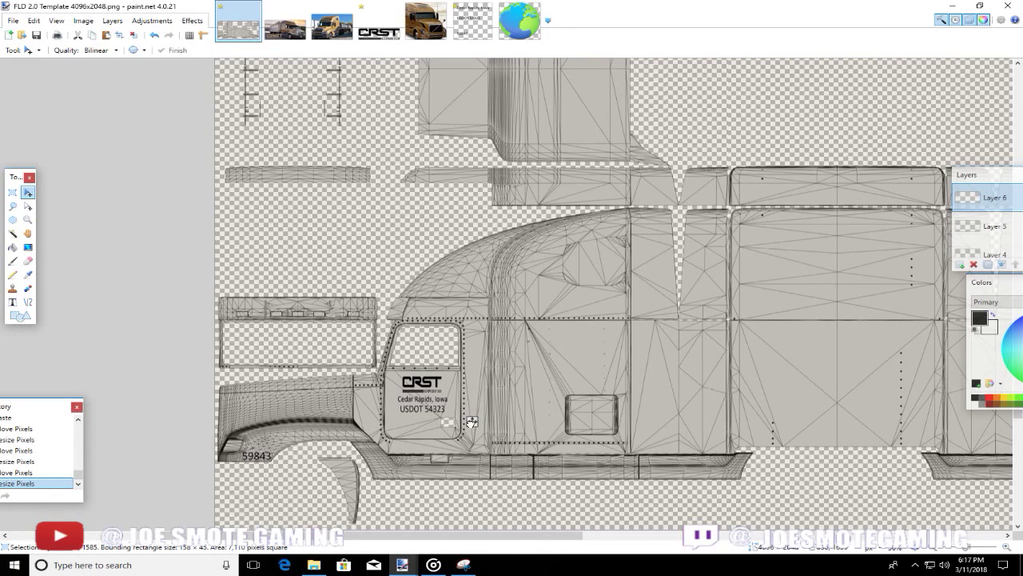
left_click_drag(471, 422, 473, 422)
left_click_drag(471, 422, 471, 424)
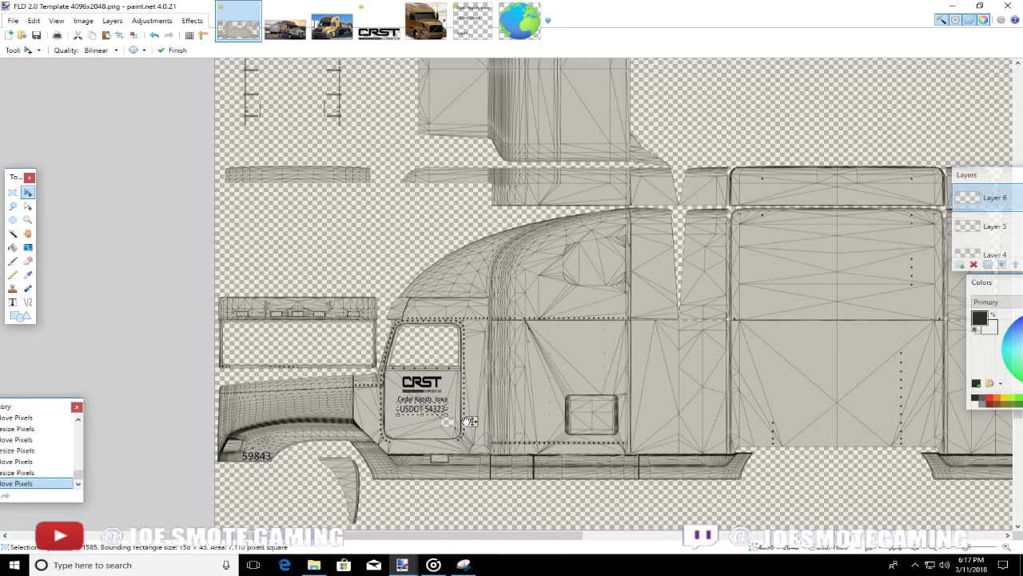
- Duplicate the resized "USDOT 54323" on Layer 6, move the copy to the bottom of the right-hand truck door, and deselect
left_click(11, 193)
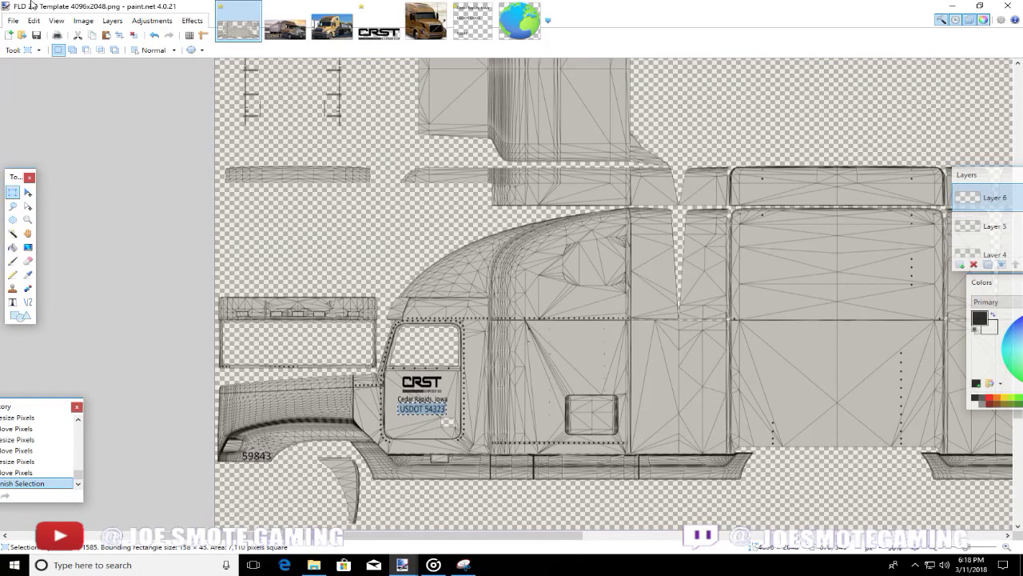
left_click(134, 34)
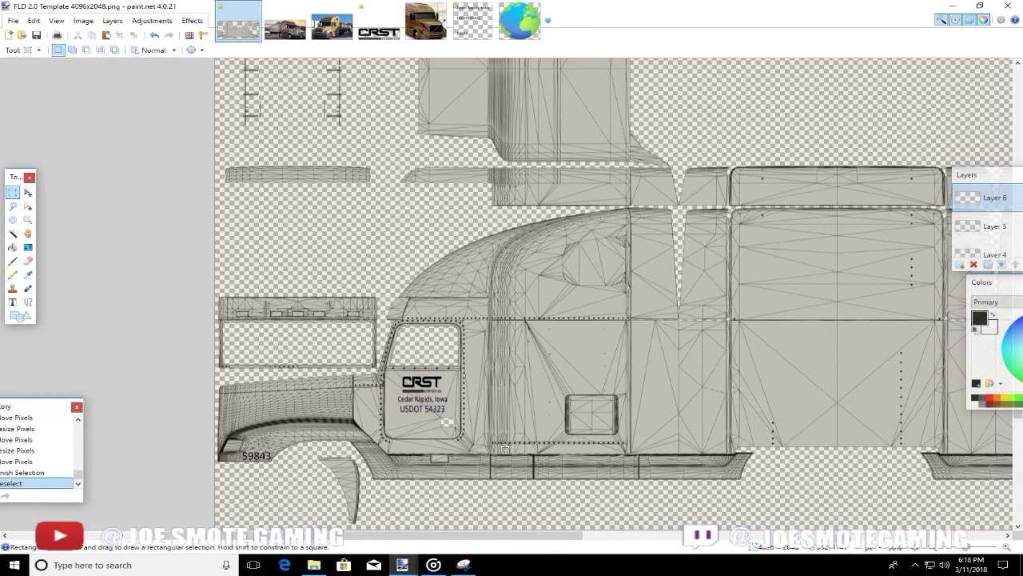
key("ctrl+v")
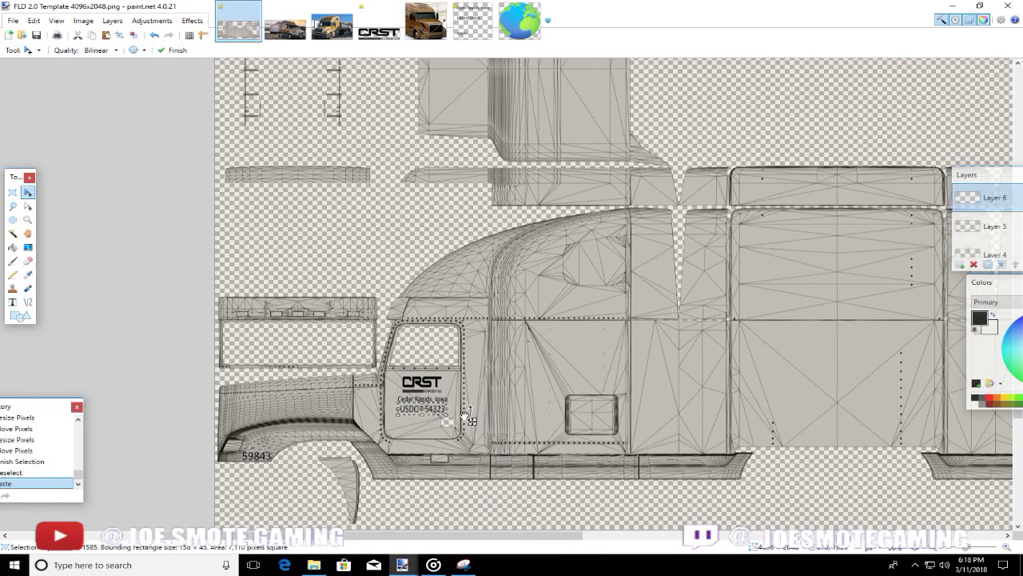
left_click_drag(472, 421, 962, 450)
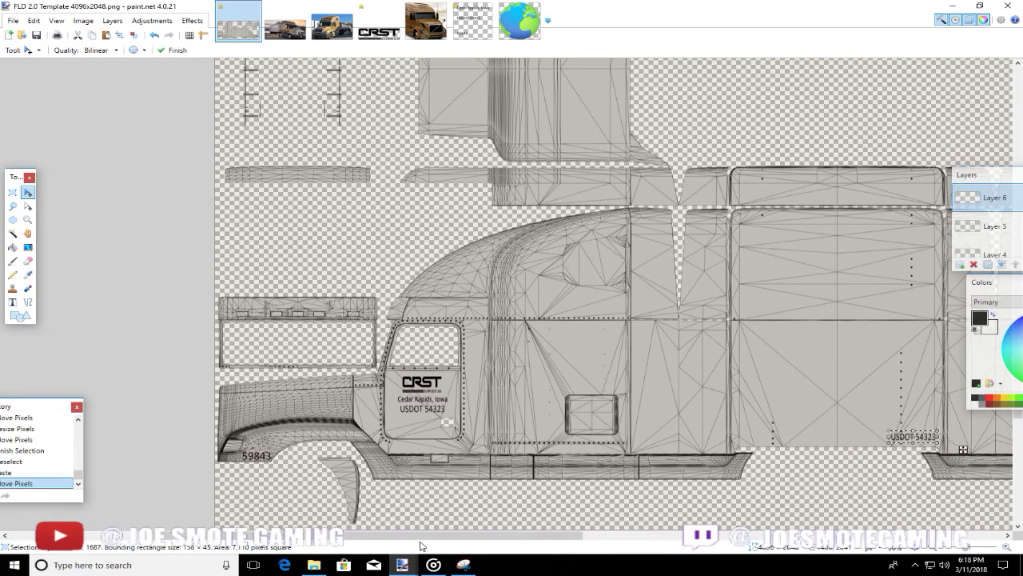
left_click_drag(436, 540, 539, 539)
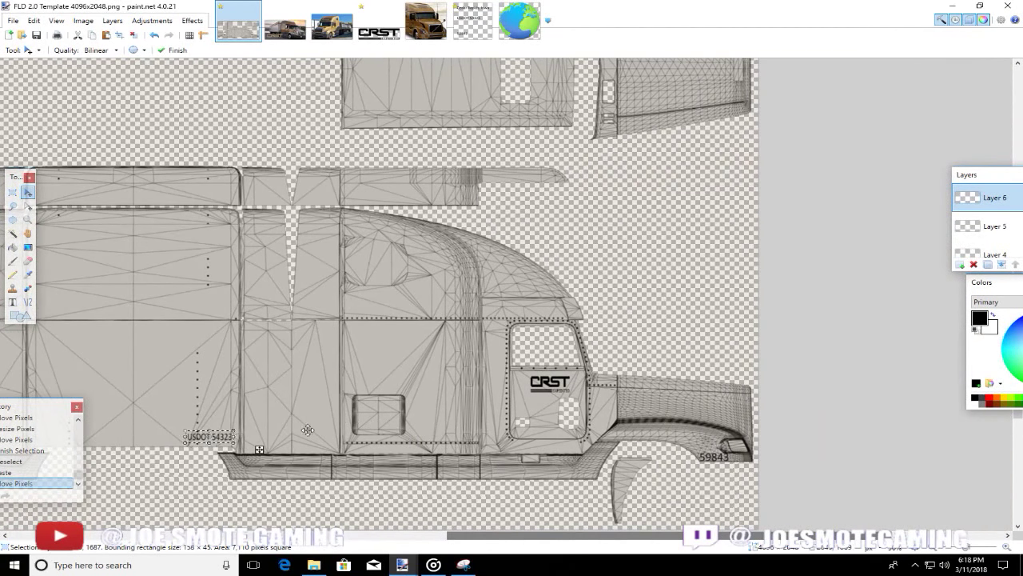
left_click_drag(258, 450, 599, 445)
key("ctrl+d")
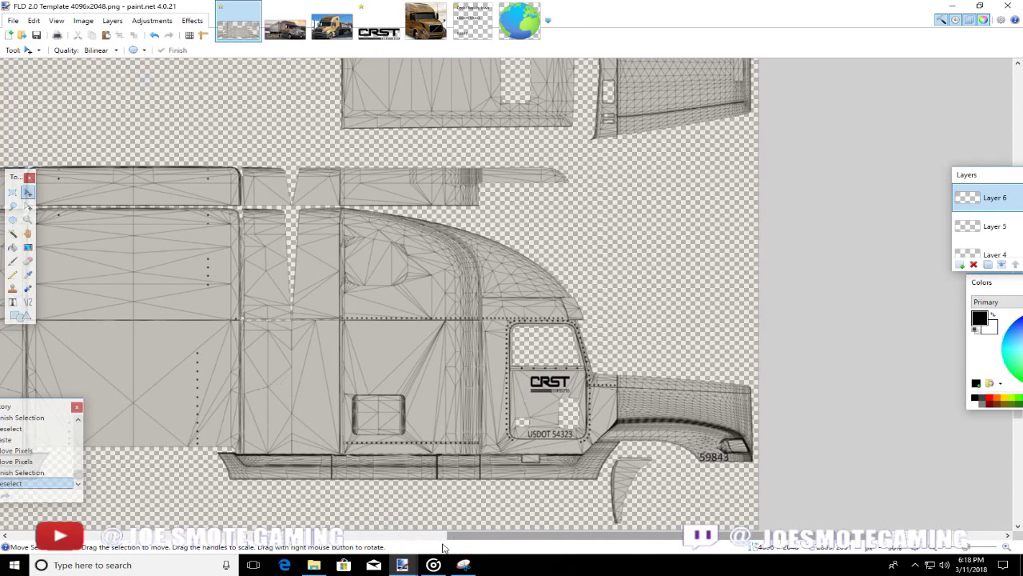
- Examine the truck door in the FLD2.jpg reference photo and bring up the fld.png globe image
left_click_drag(489, 537, 227, 512)
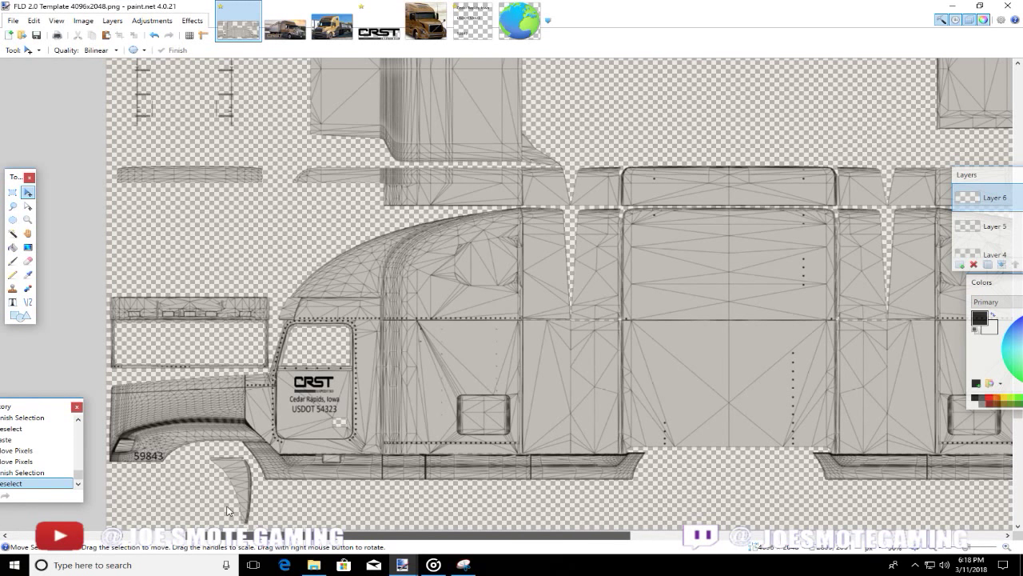
left_click_drag(228, 512, 228, 509)
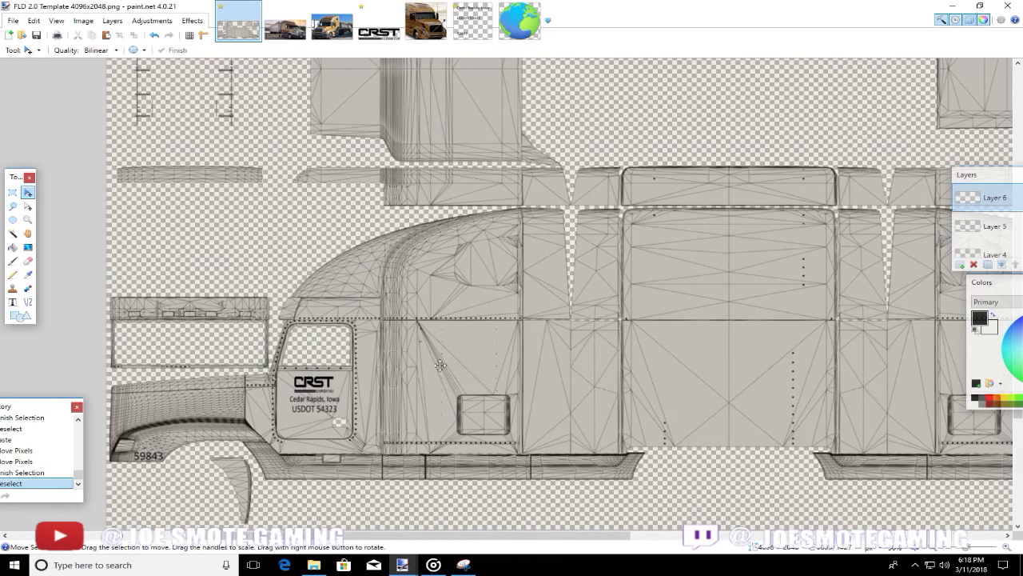
left_click(332, 23)
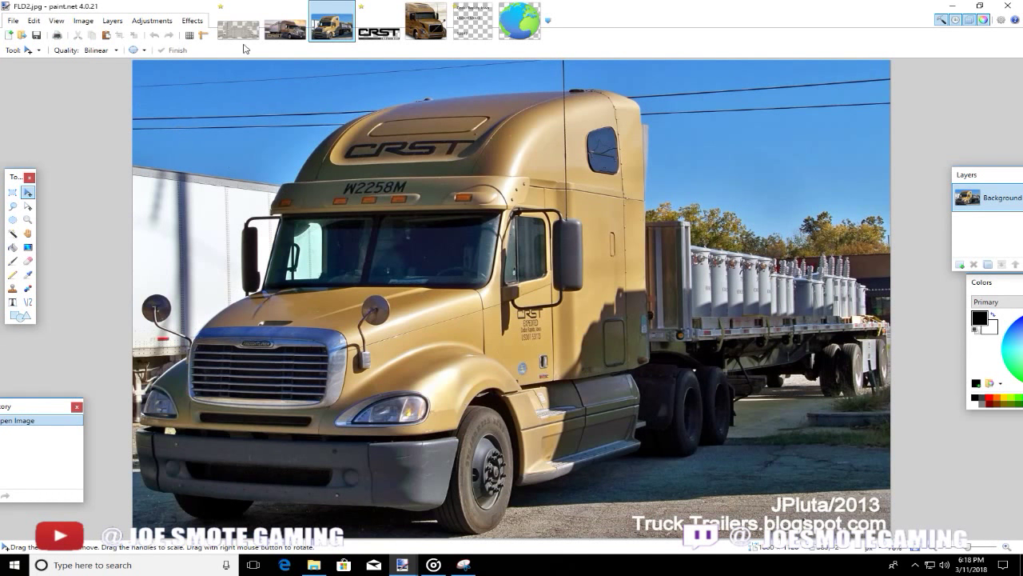
left_click(526, 22)
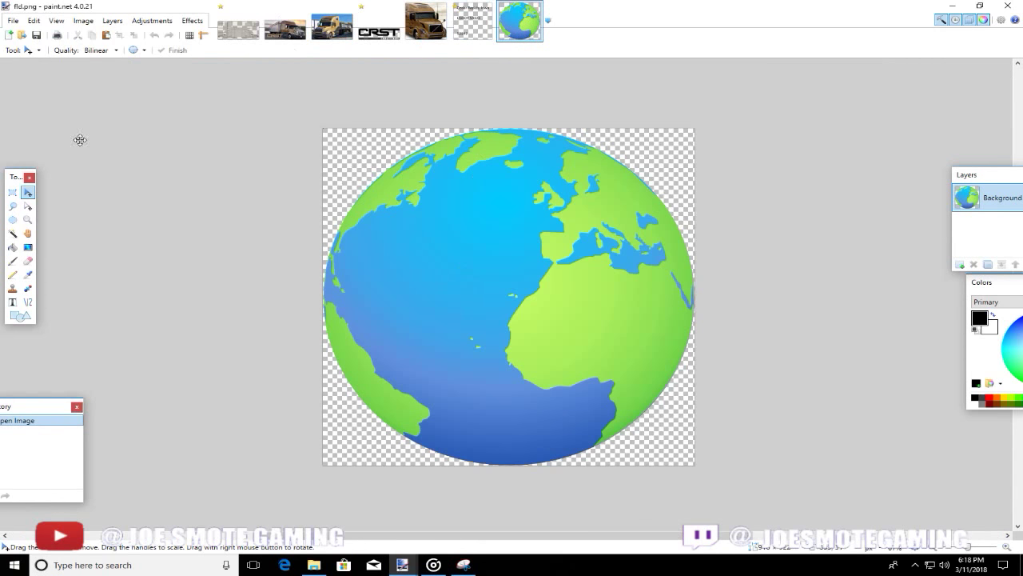
mouse_move(324, 119)
left_mouse_down()
mouse_move(562, 365)
mouse_move(375, 157)
mouse_move(338, 125)
mouse_move(322, 123)
mouse_move(325, 134)
left_mouse_up()
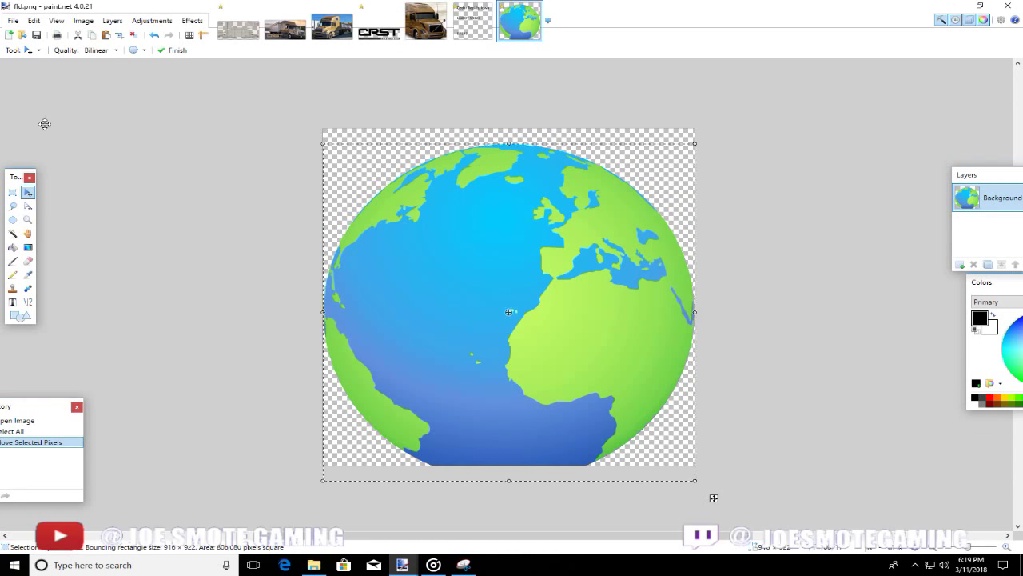
left_click(14, 194)
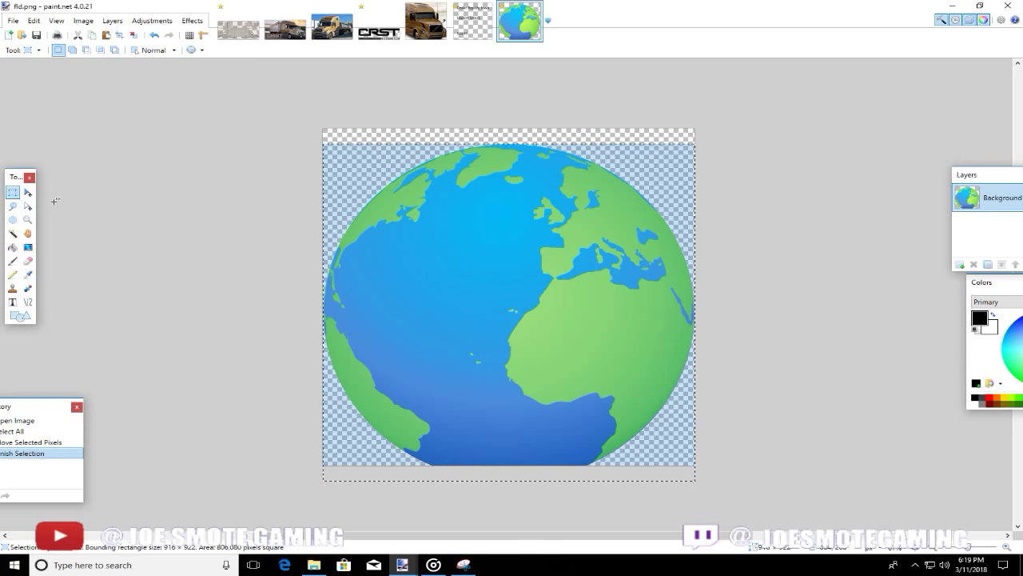
key("ctrl+d")
left_click(152, 35)
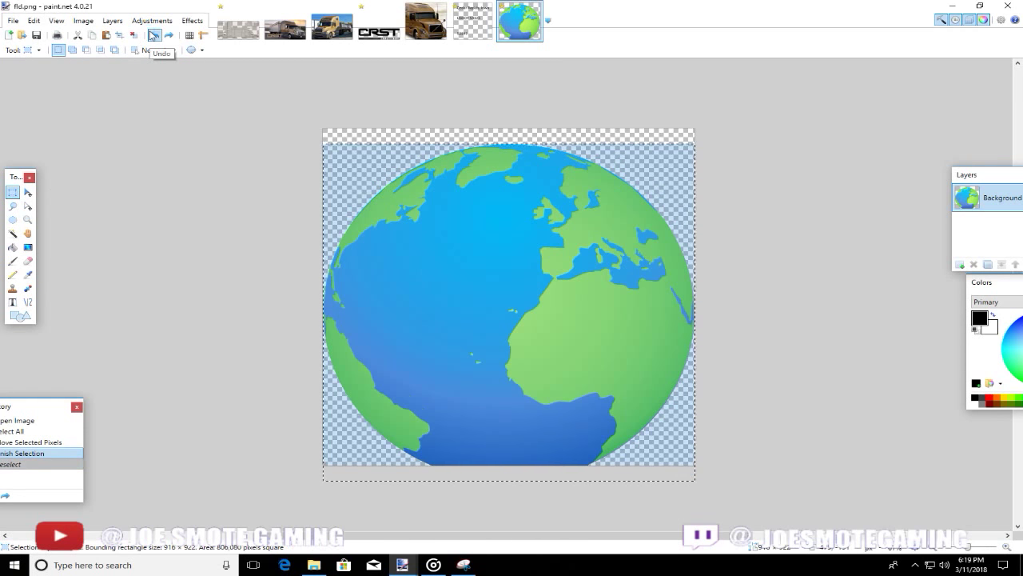
left_click(152, 35)
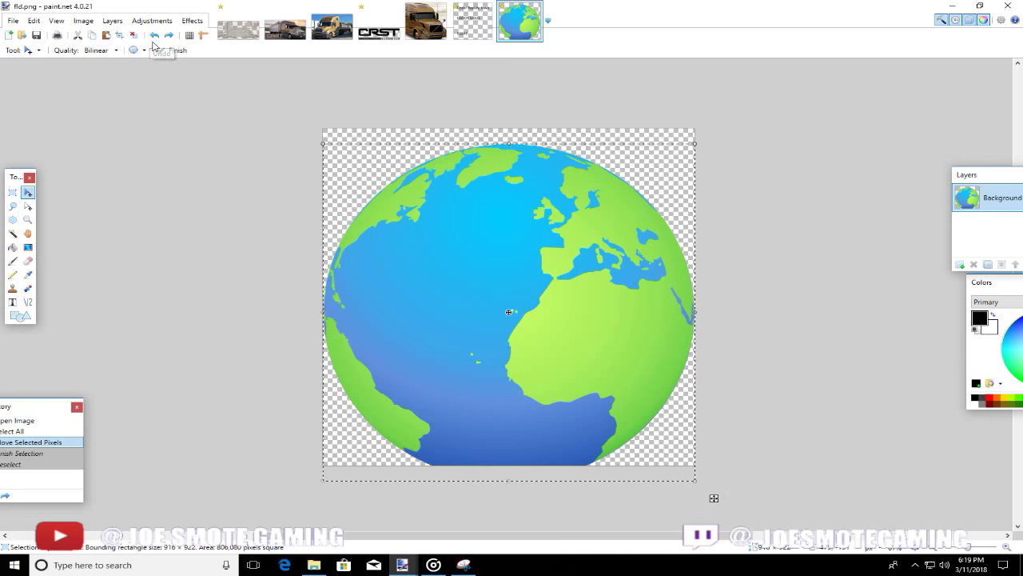
left_click(154, 36)
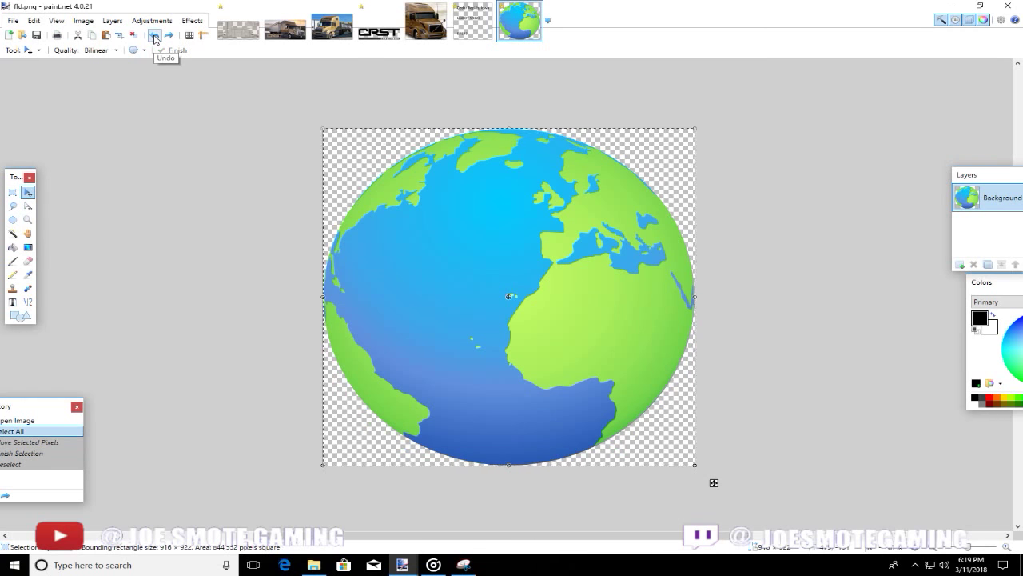
- Copy the whole fld.png globe onto a new template layer and shrink it to about 54 × 48 px, low on the left-hand truck door
left_click(12, 192)
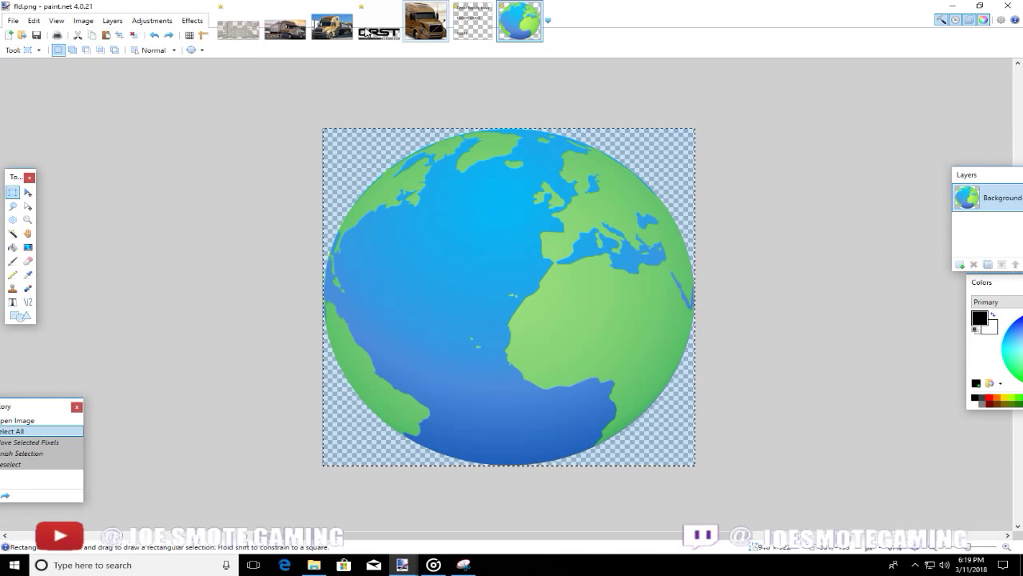
left_click(232, 30)
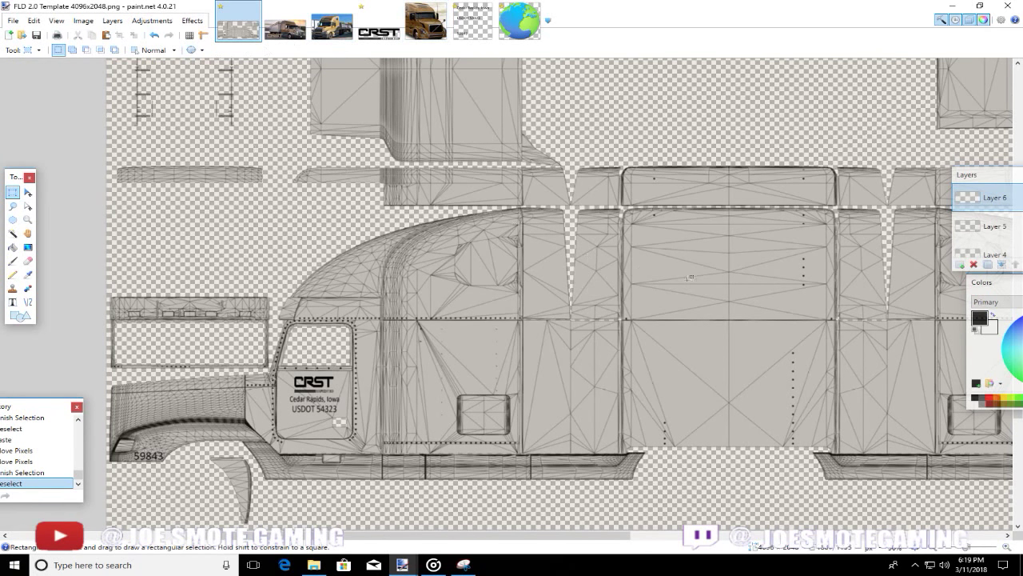
key("ctrl+shift+n")
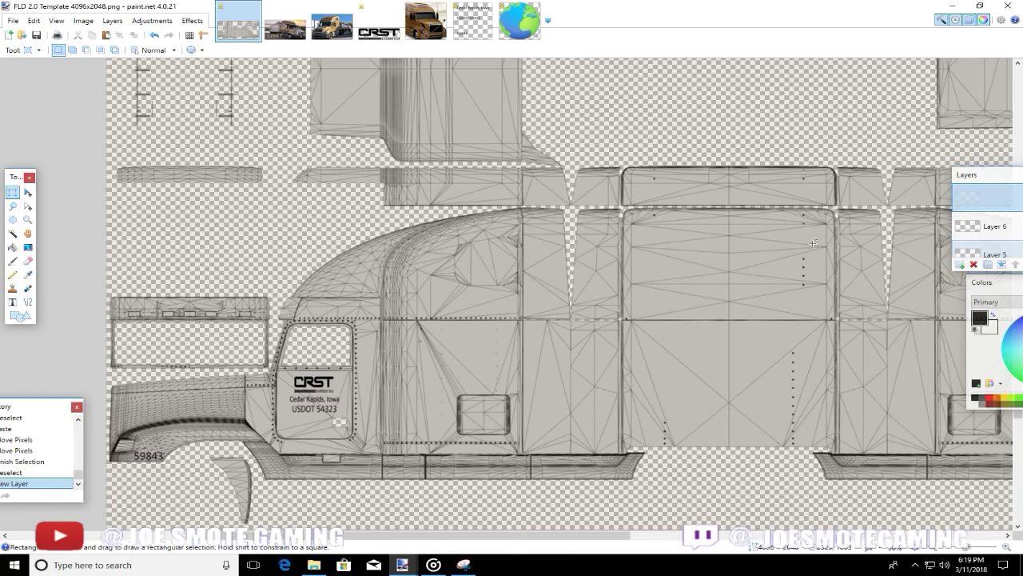
key("ctrl+v")
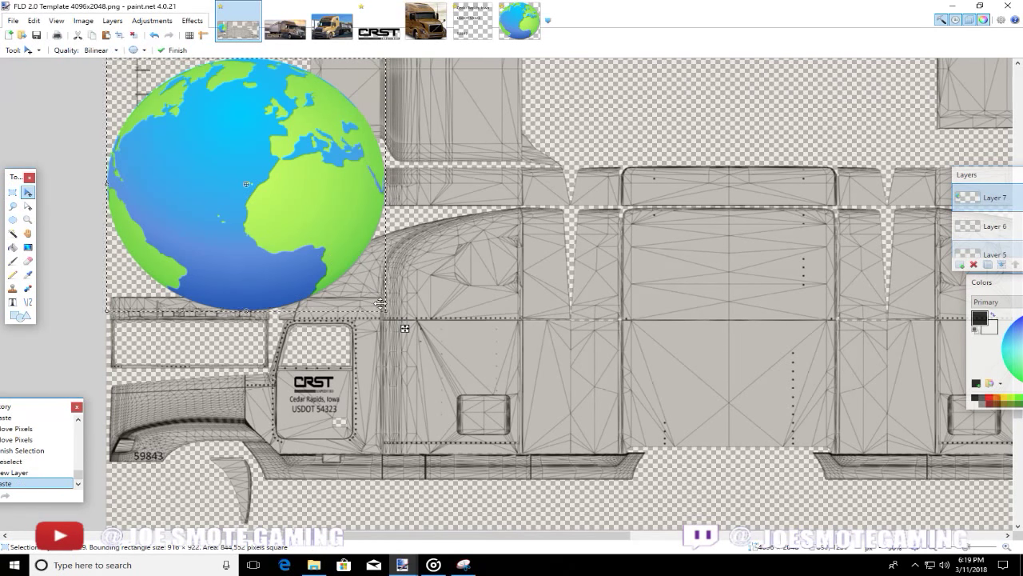
left_click_drag(384, 308, 302, 437)
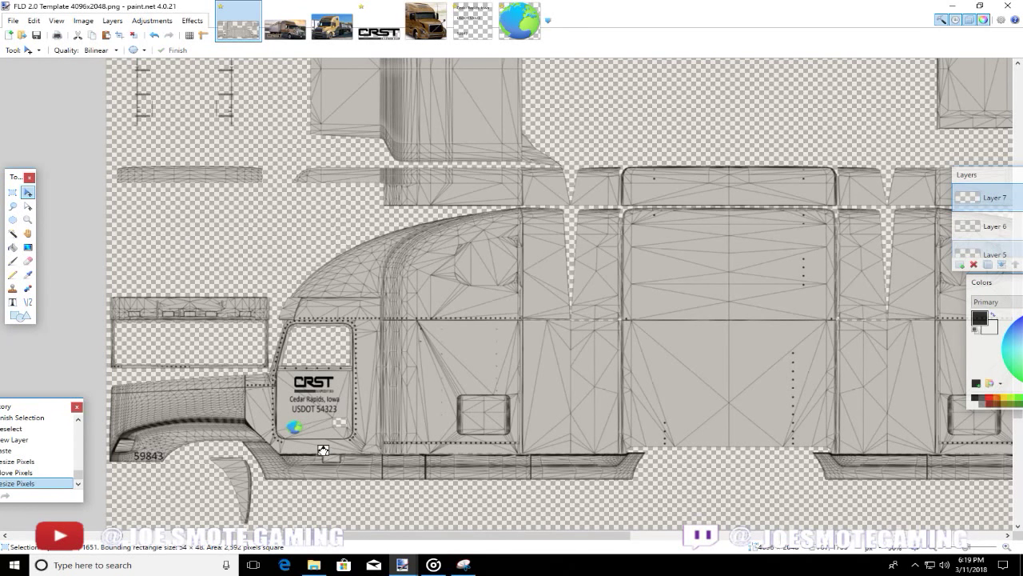
left_click(323, 450)
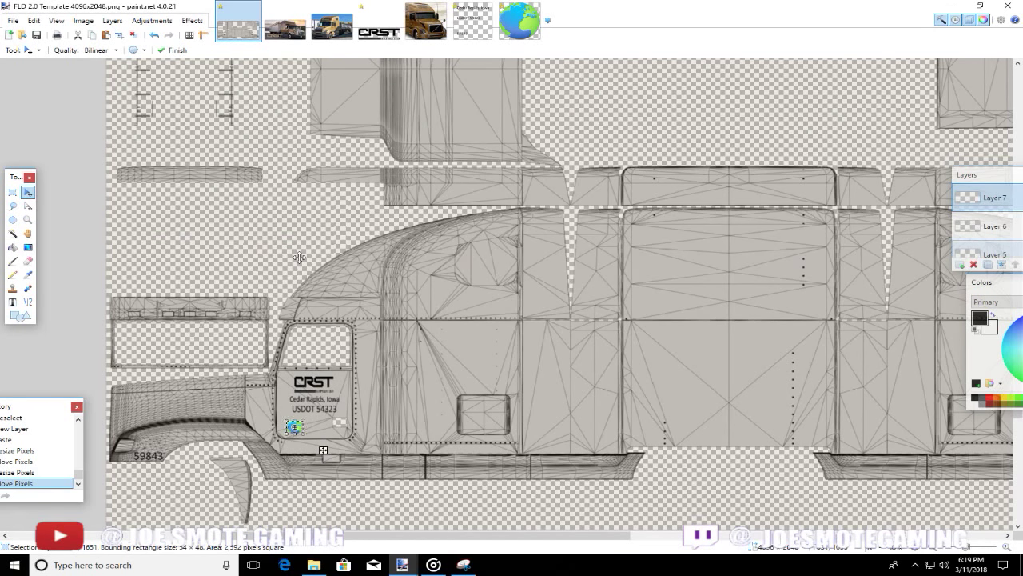
- Open the abf4 truck image from the Saved Pictures folder
left_click(10, 19)
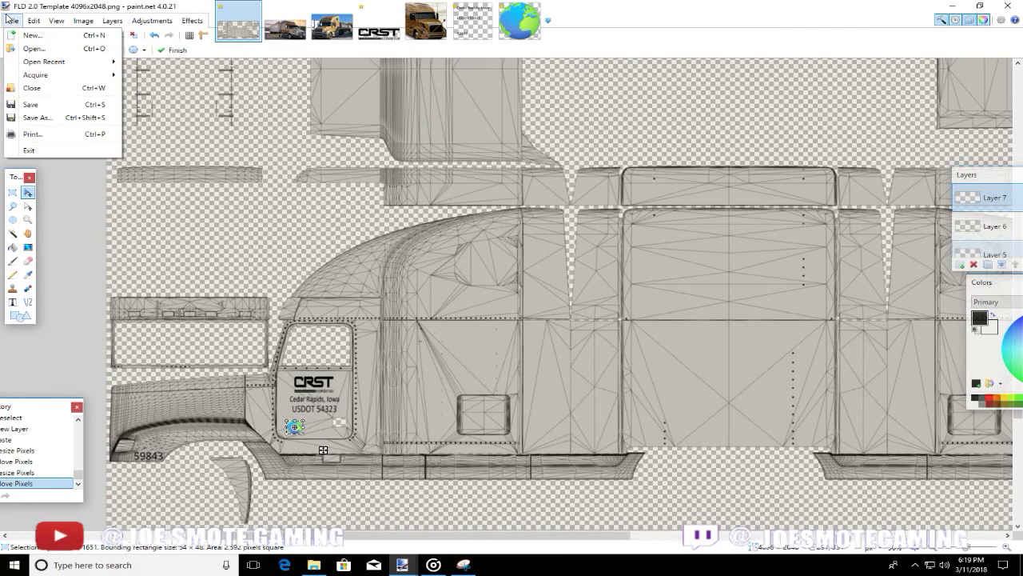
left_click(32, 49)
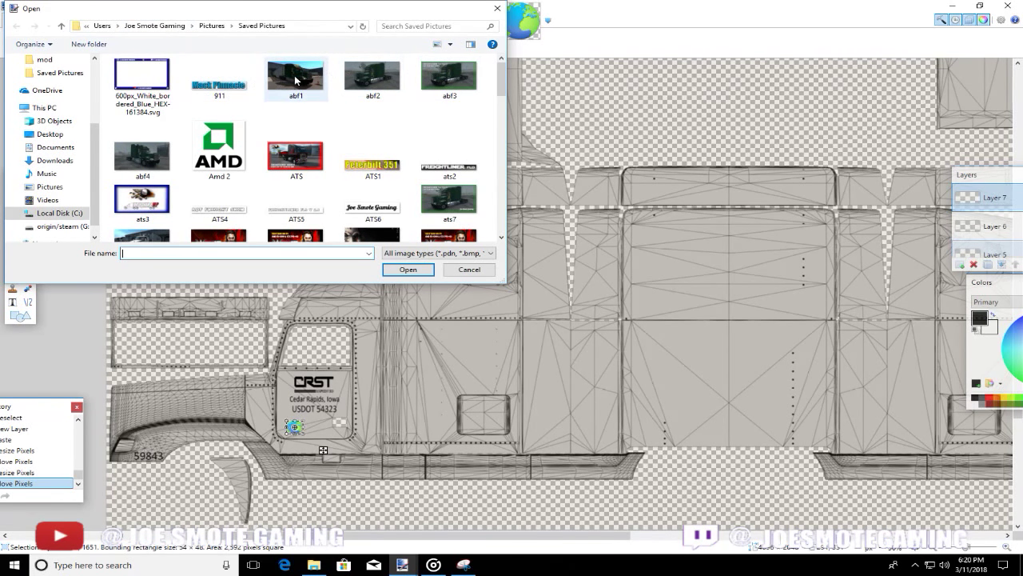
left_click(142, 155)
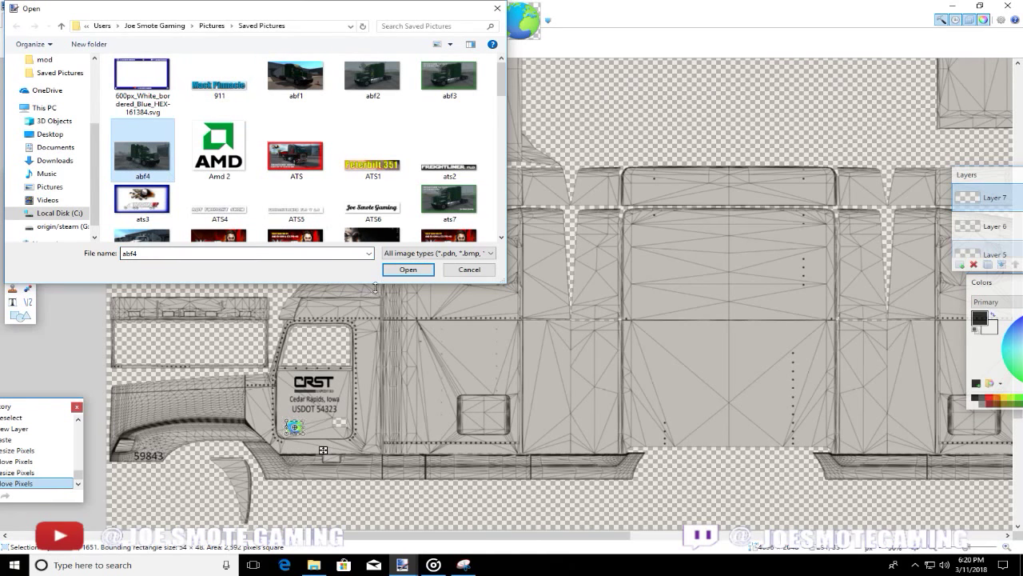
left_click(408, 269)
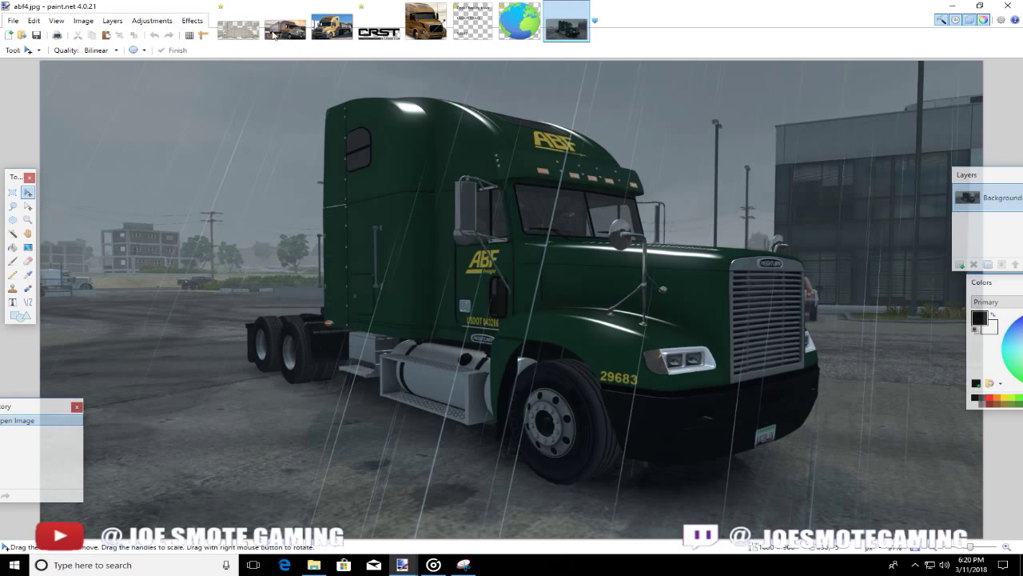
- Open the abf2 truck image from the Saved Pictures folder and compare its door lettering with the template's left-hand door
left_click(13, 20)
left_click(157, 45)
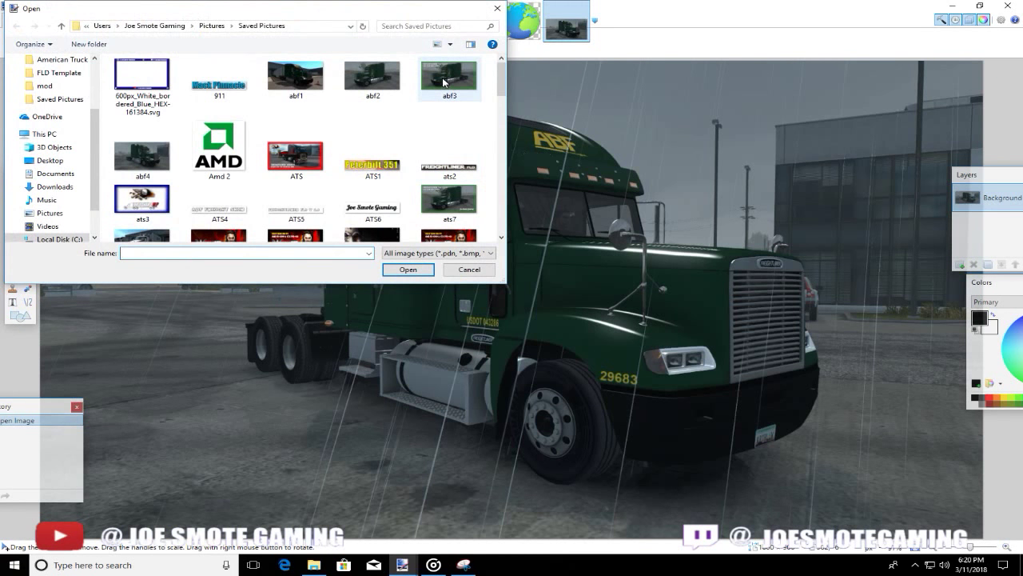
left_click(372, 76)
left_click(407, 269)
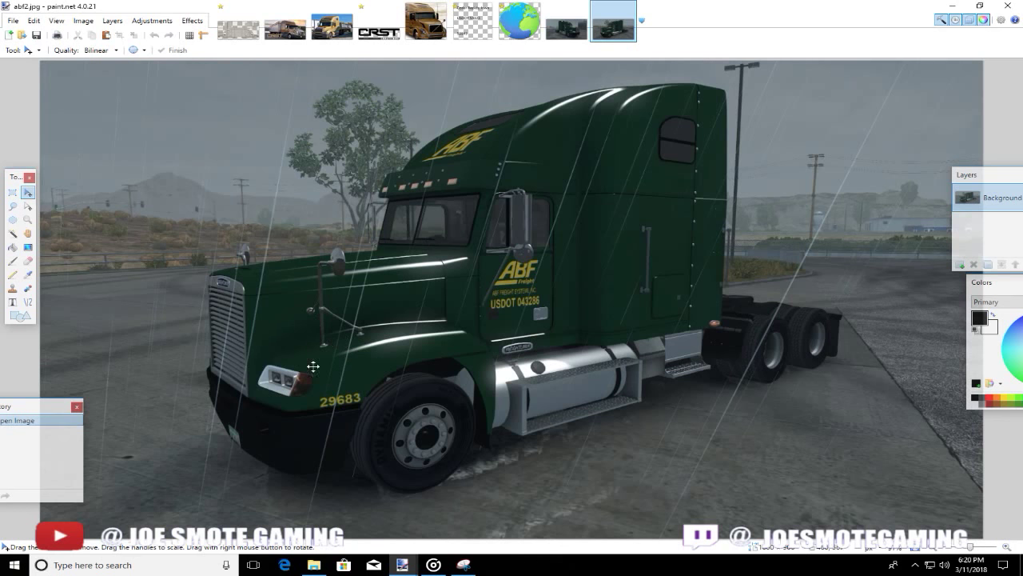
mouse_move(314, 564)
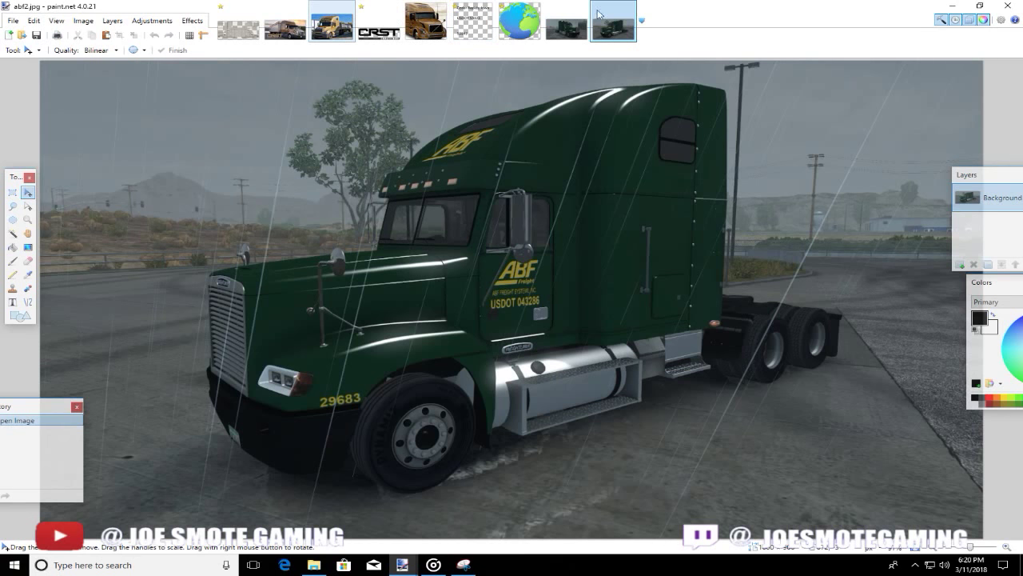
left_click(237, 32)
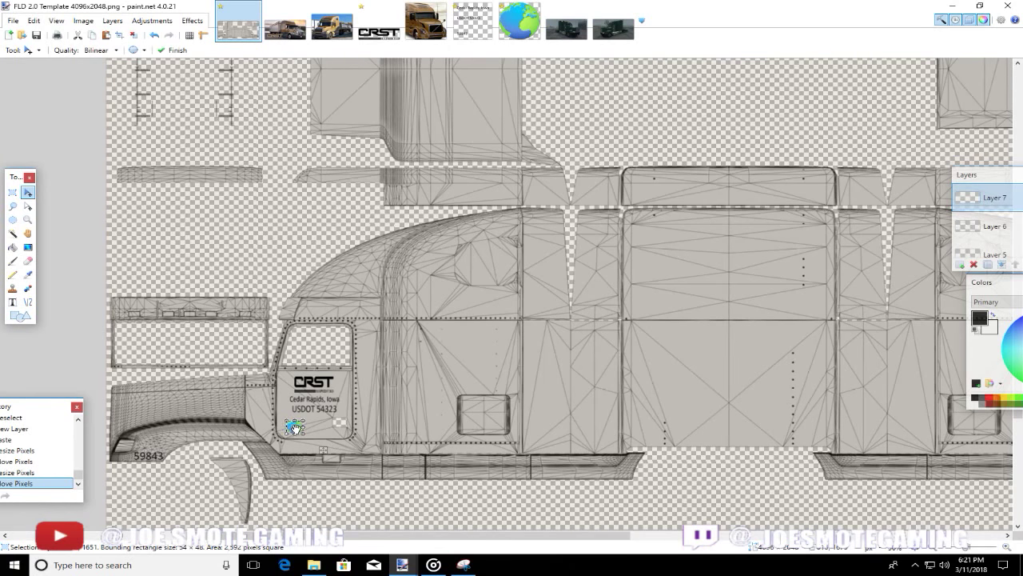
left_click(610, 29)
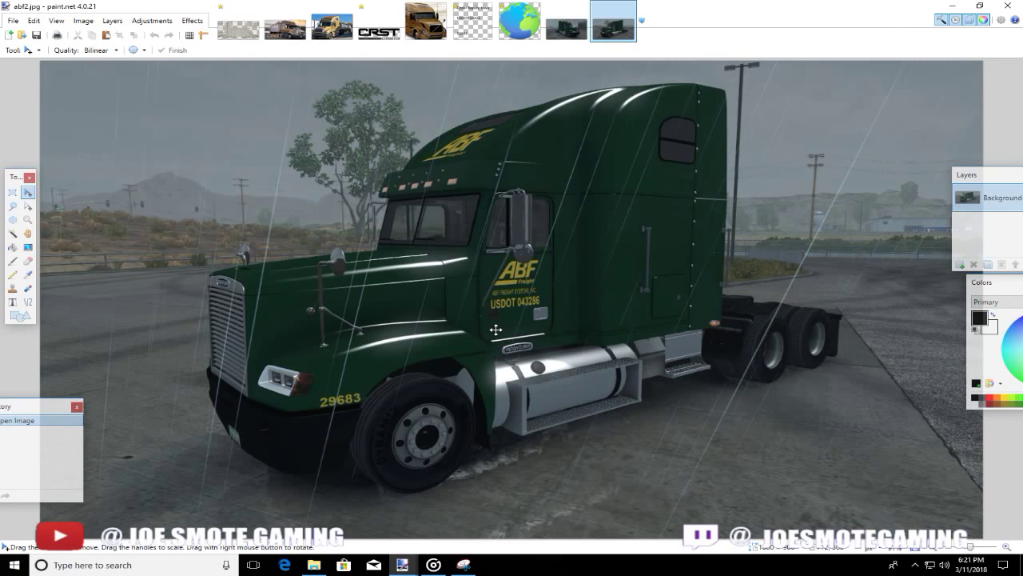
left_click(238, 30)
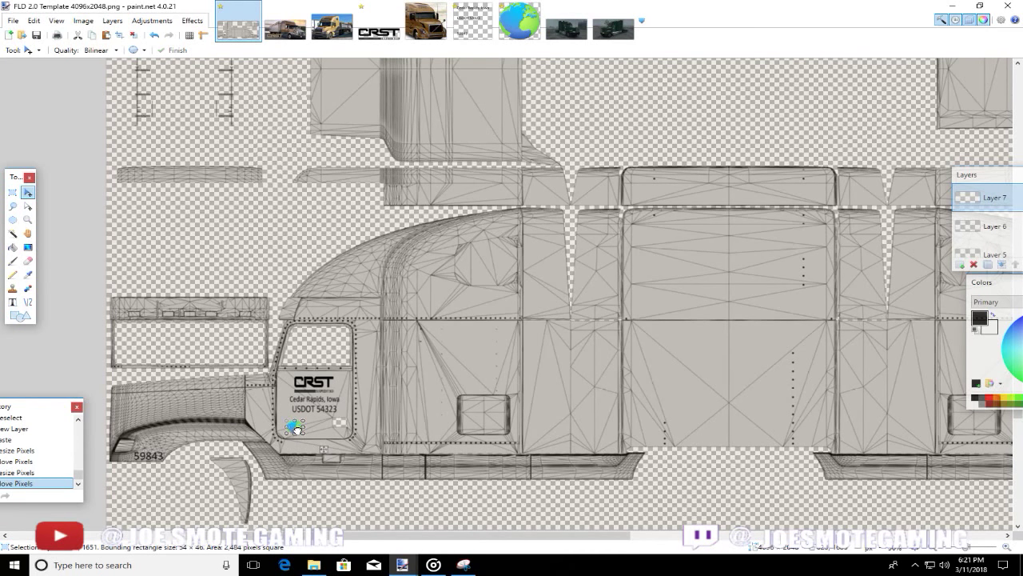
- Move the globe decal so it is centred below "USDOT 54323" on the left-hand truck door, and deselect it
left_click_drag(295, 429, 342, 453)
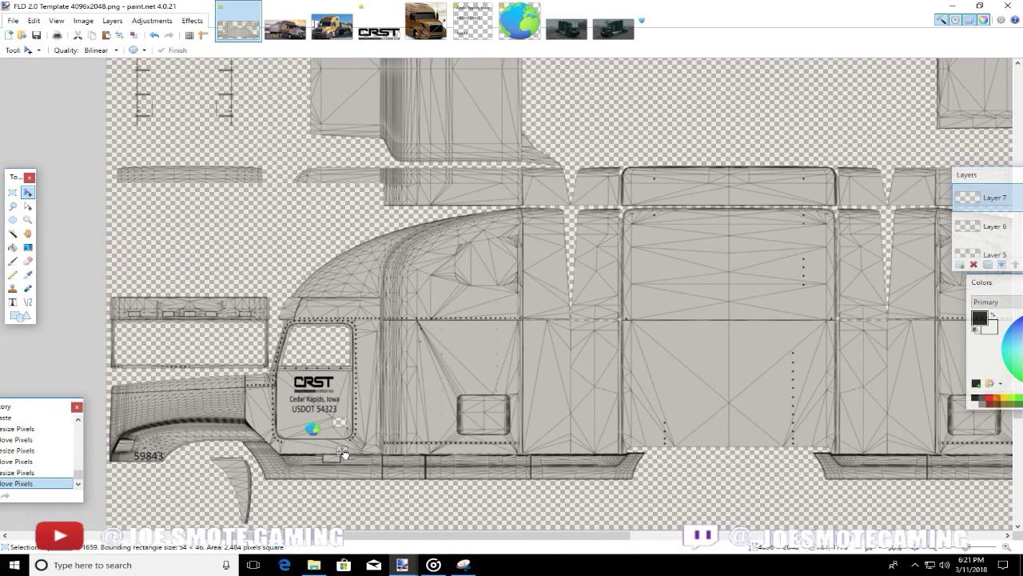
left_click_drag(341, 451, 343, 454)
left_click_drag(344, 454, 342, 450)
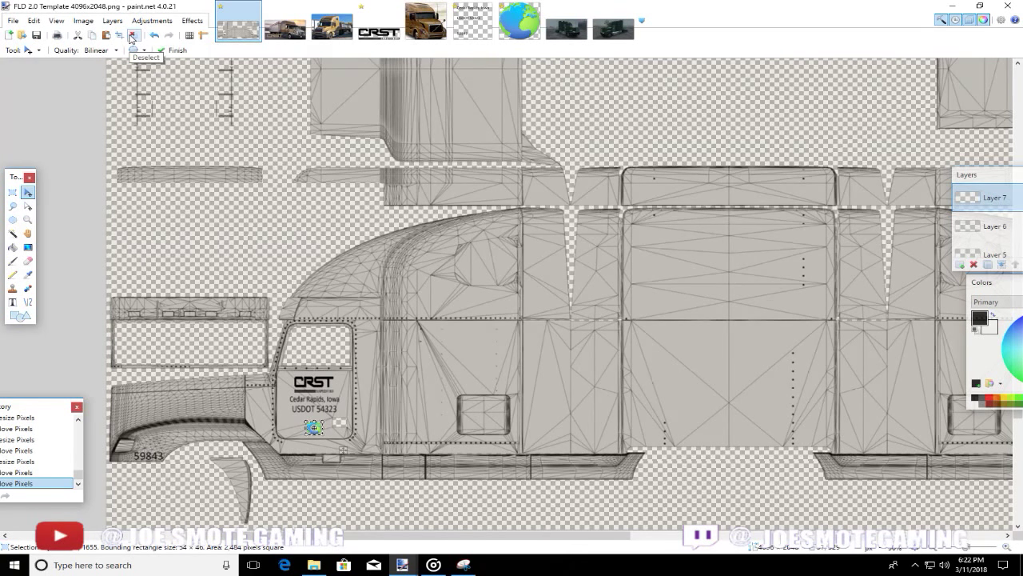
left_click(13, 193)
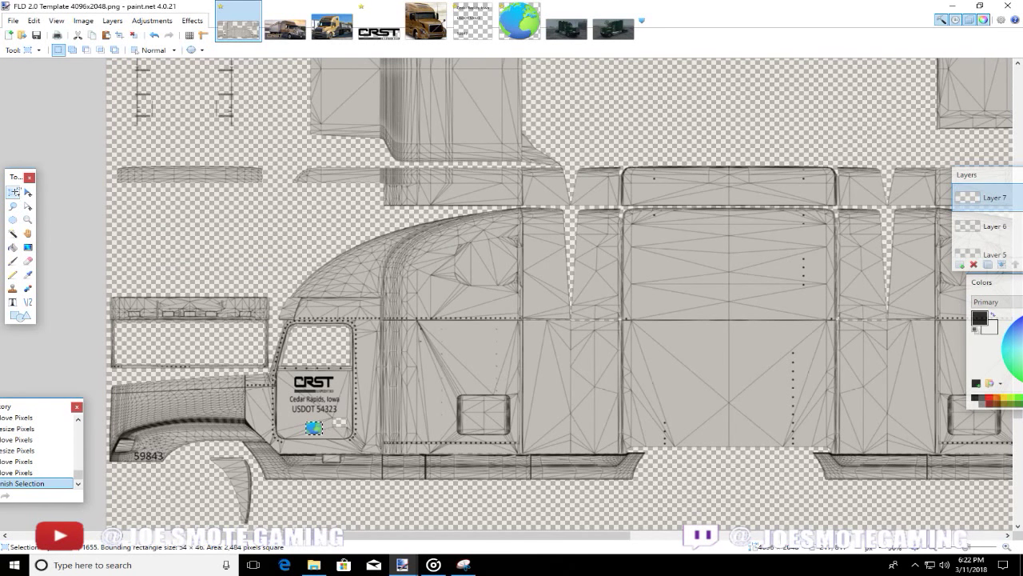
left_click(135, 36)
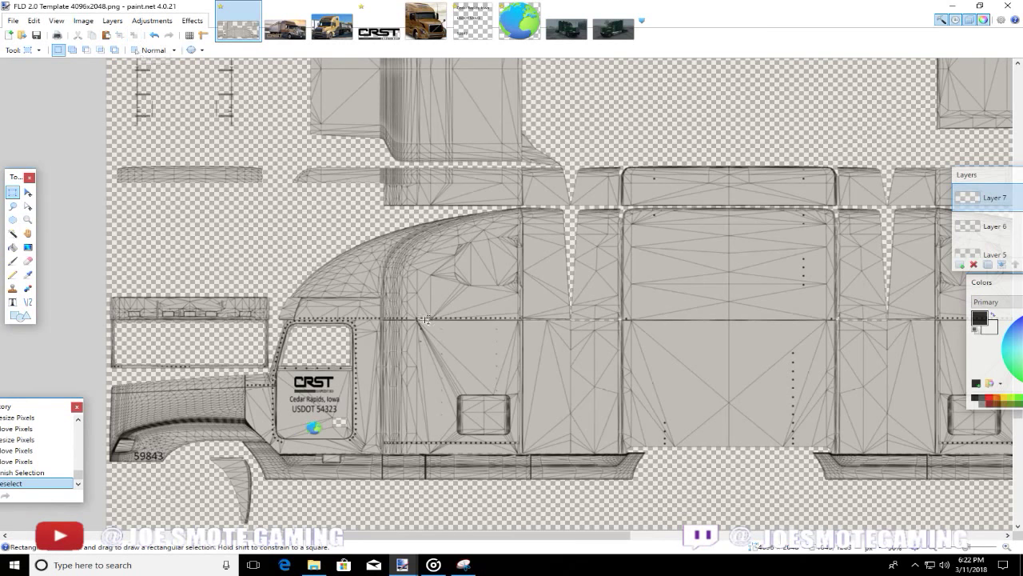
- Paste a copy of the globe on Layer 7, place it between the CRST logo and "USDOT 54323" on the right-hand door, and deselect
key("ctrl+v")
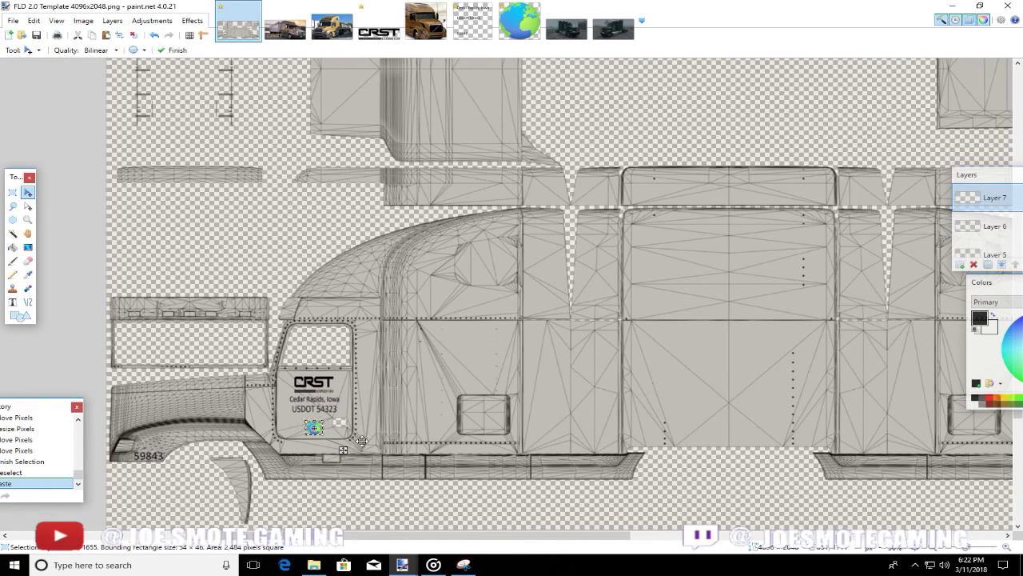
key("Return")
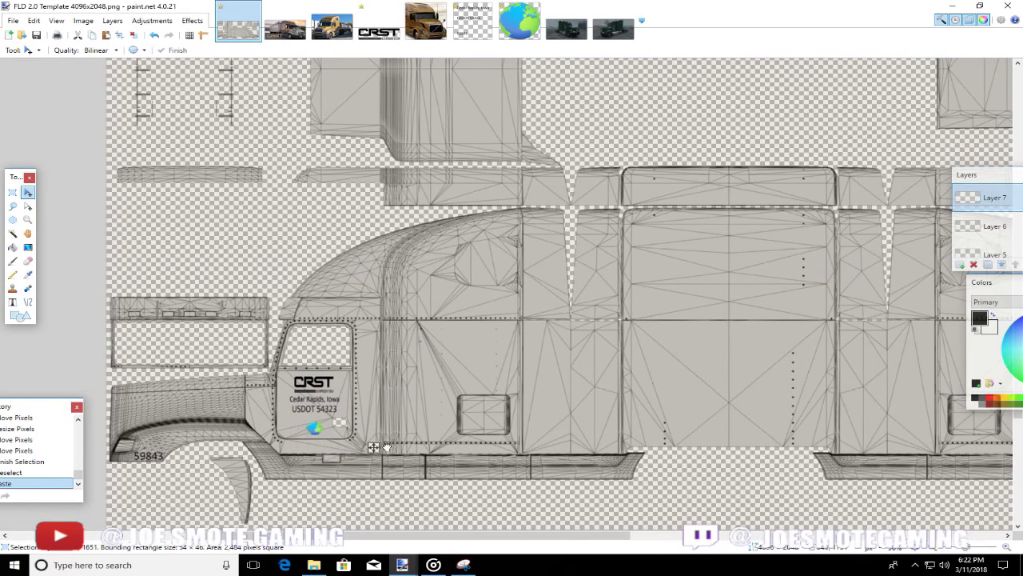
left_click_drag(373, 447, 956, 448)
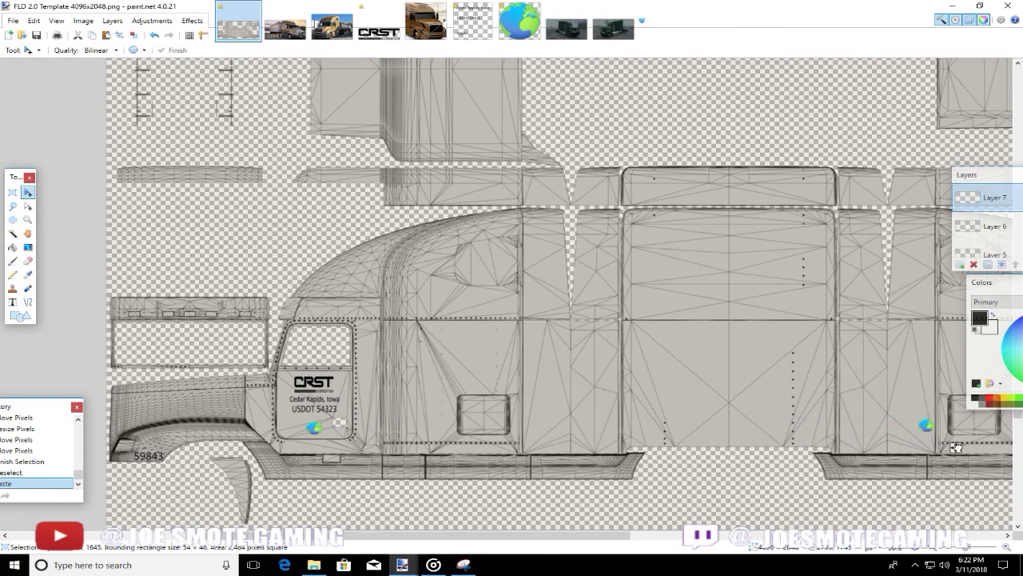
scroll(594, 467, "right", 7)
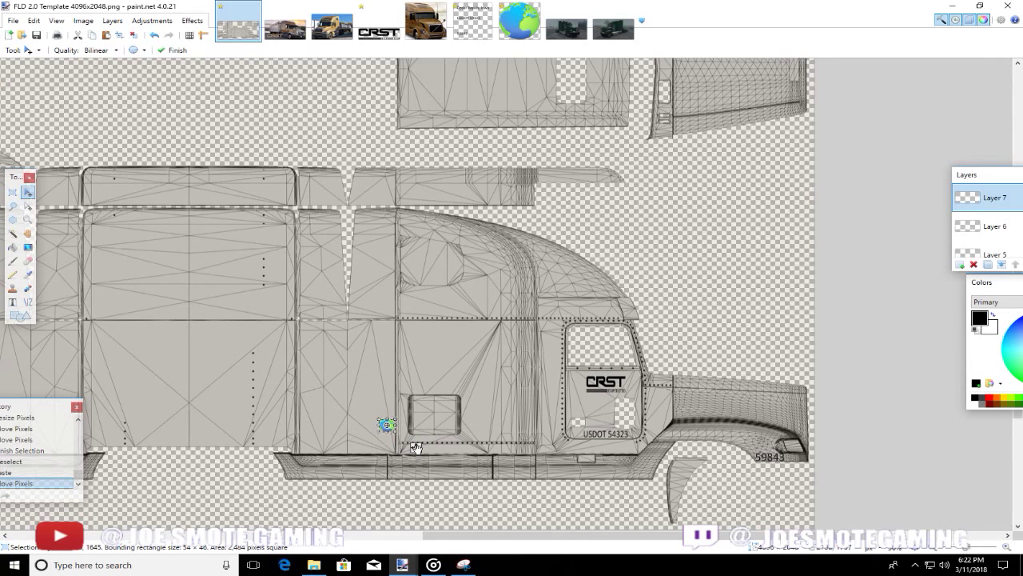
left_click_drag(415, 448, 631, 435)
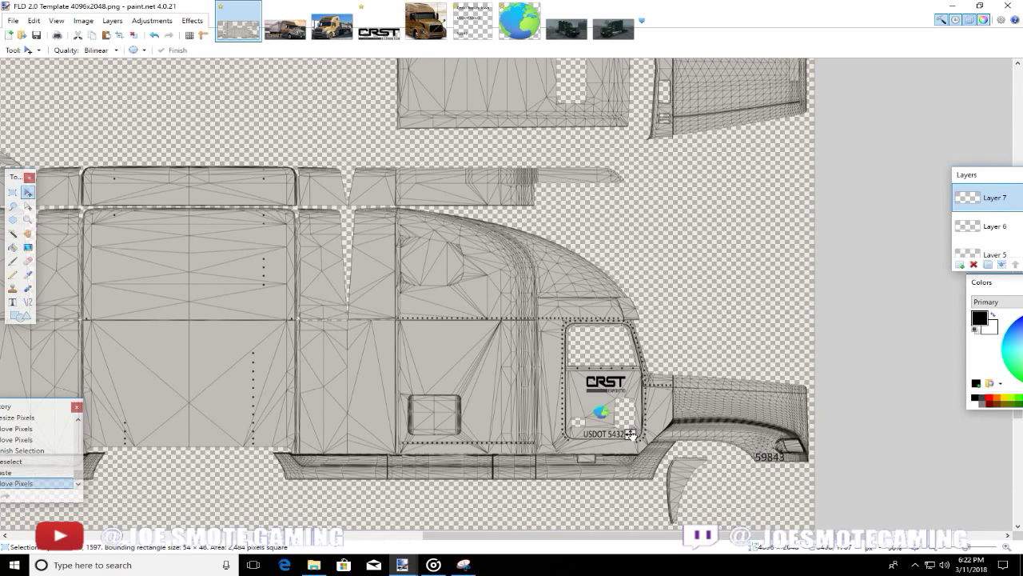
left_click_drag(631, 436, 632, 435)
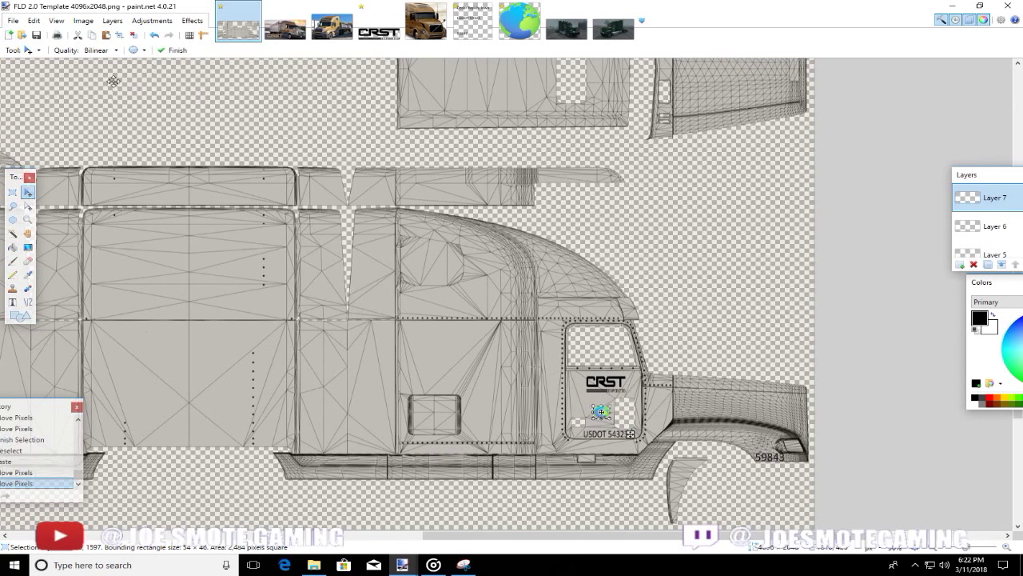
left_click(133, 35)
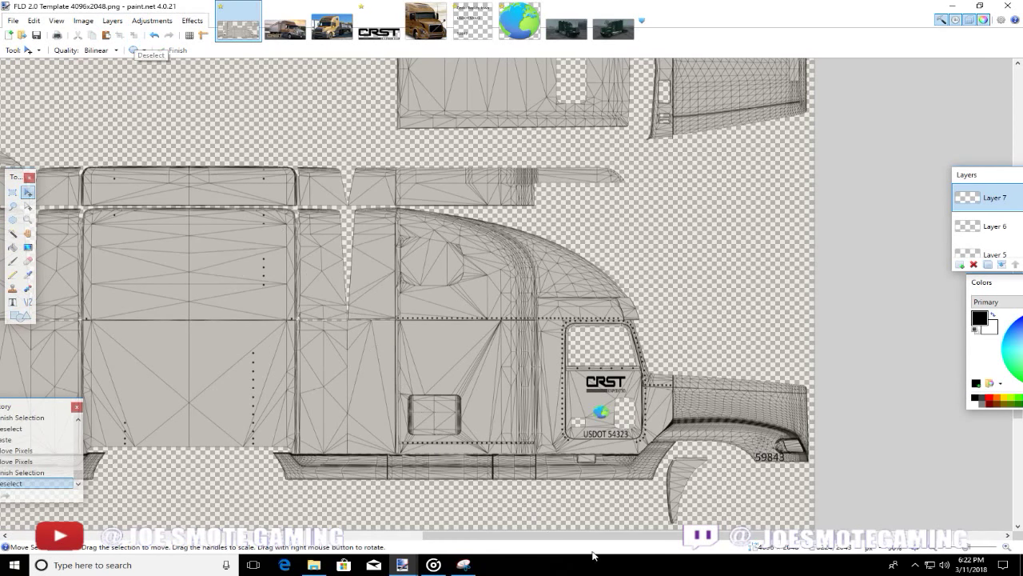
- Check the roof lettering in FLD2.jpg, and copy only the large CRST letters from abf.png, leaving out the stripes and EXPEDITED
left_click_drag(556, 534, 466, 509)
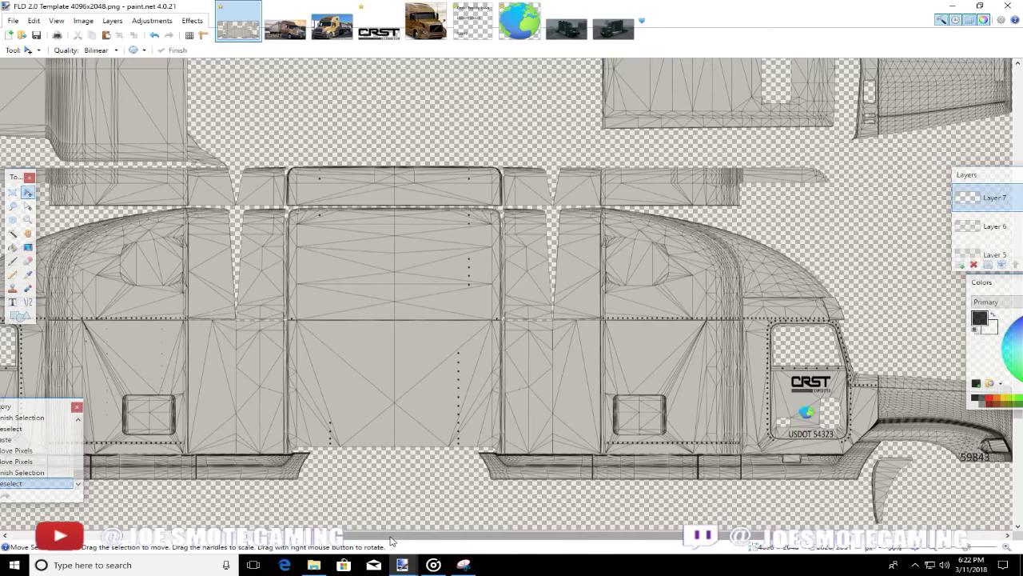
left_click(332, 28)
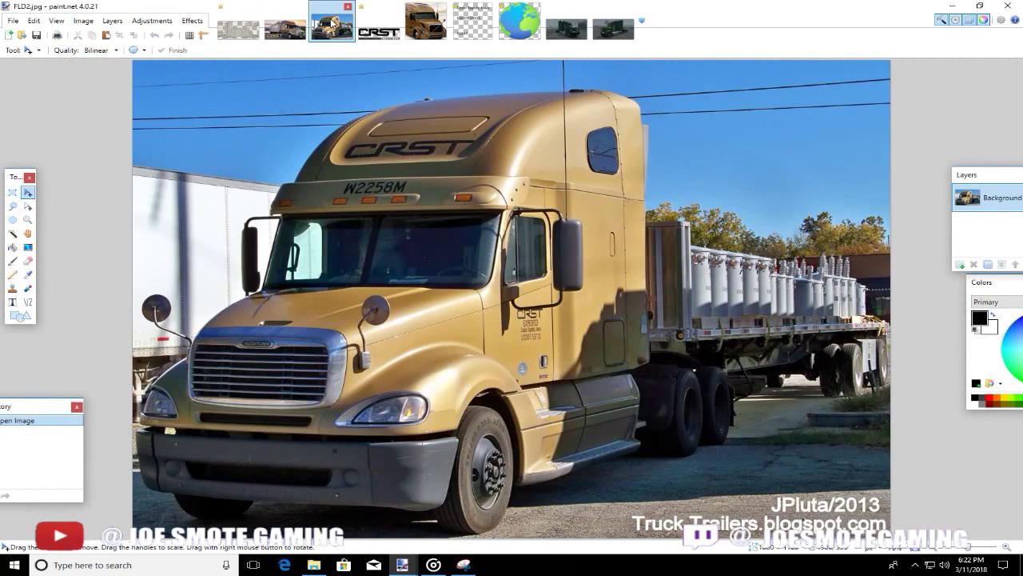
left_click(381, 24)
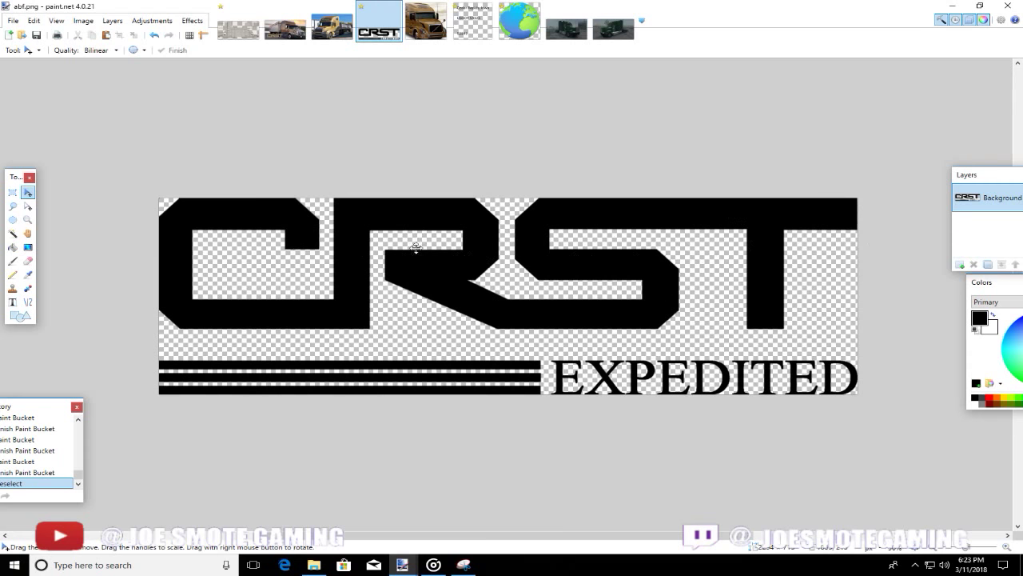
left_click(11, 192)
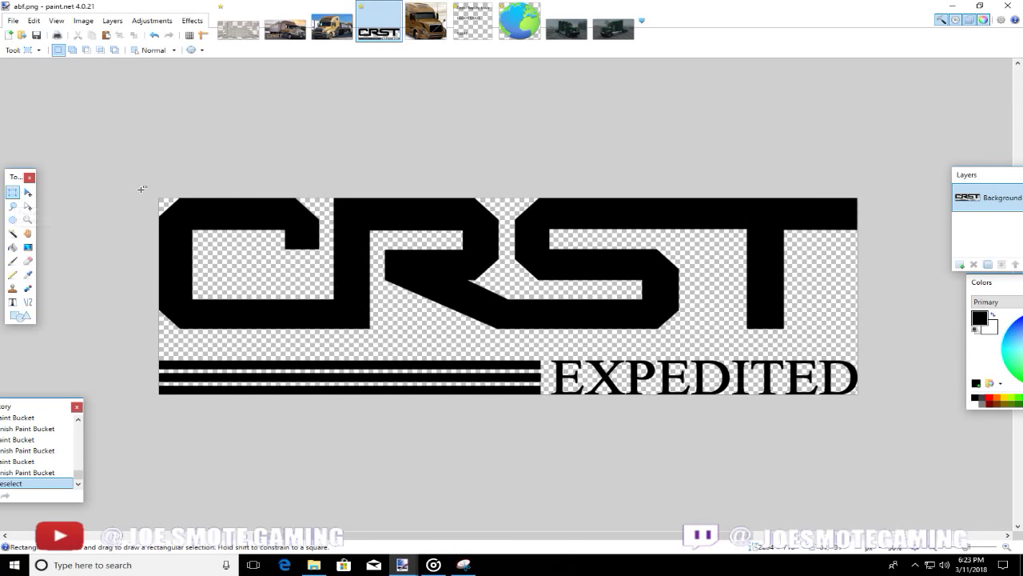
left_click_drag(159, 197, 867, 343)
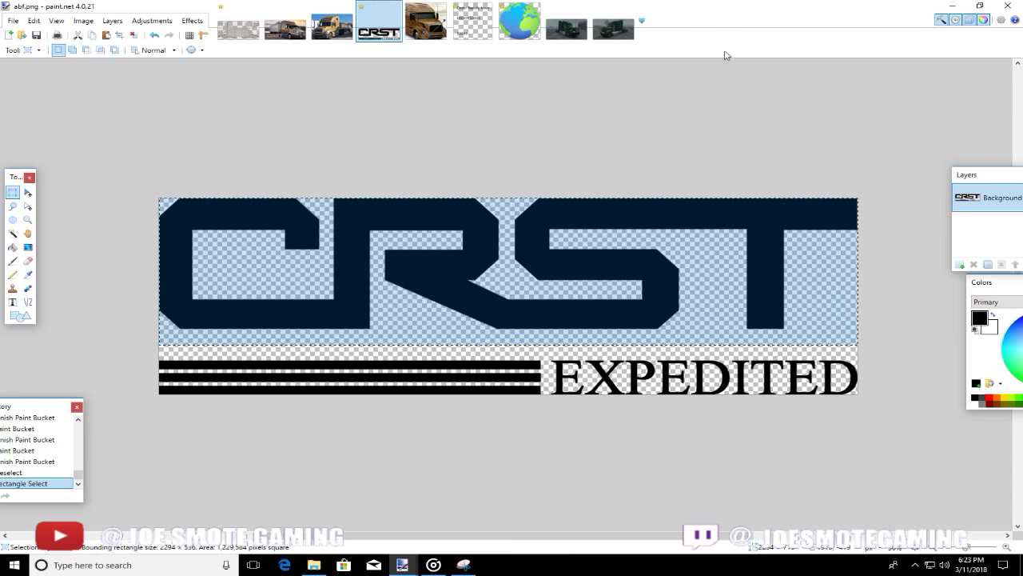
- Rotate the whole FLD 2.0 template 90° clockwise so the roof panel stands upright
left_click(251, 32)
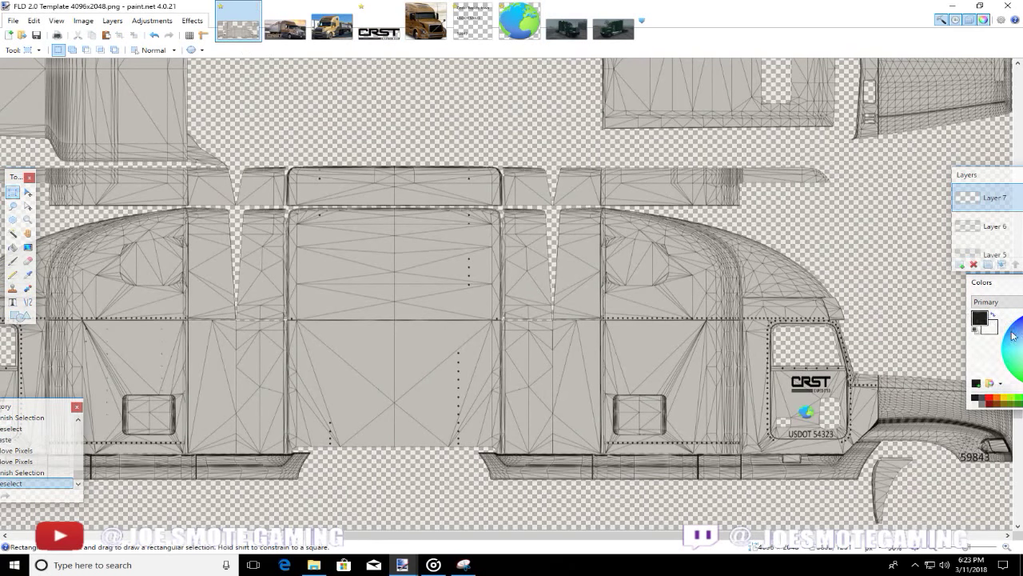
key("ctrl+b")
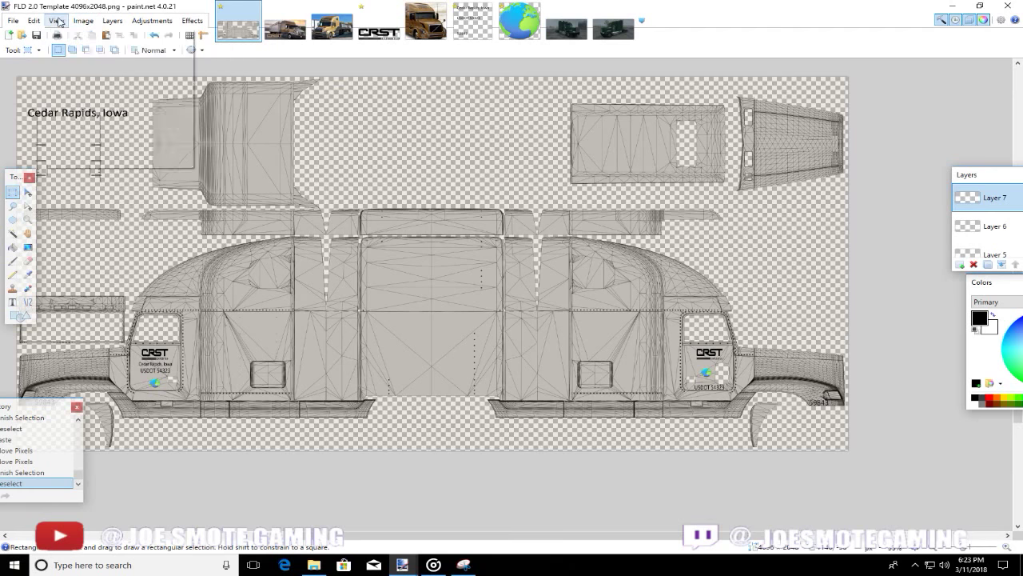
left_click(90, 20)
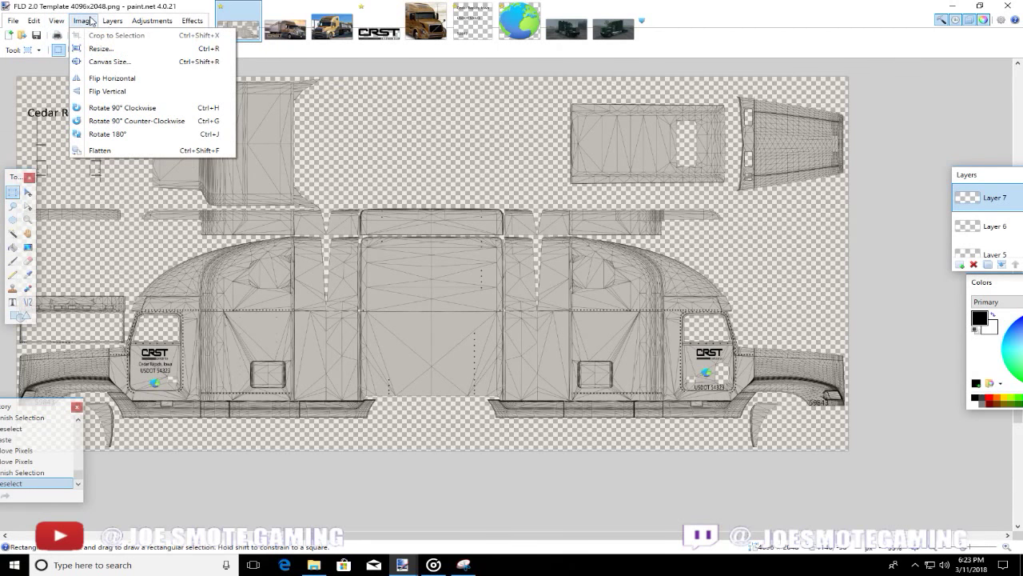
left_click(118, 109)
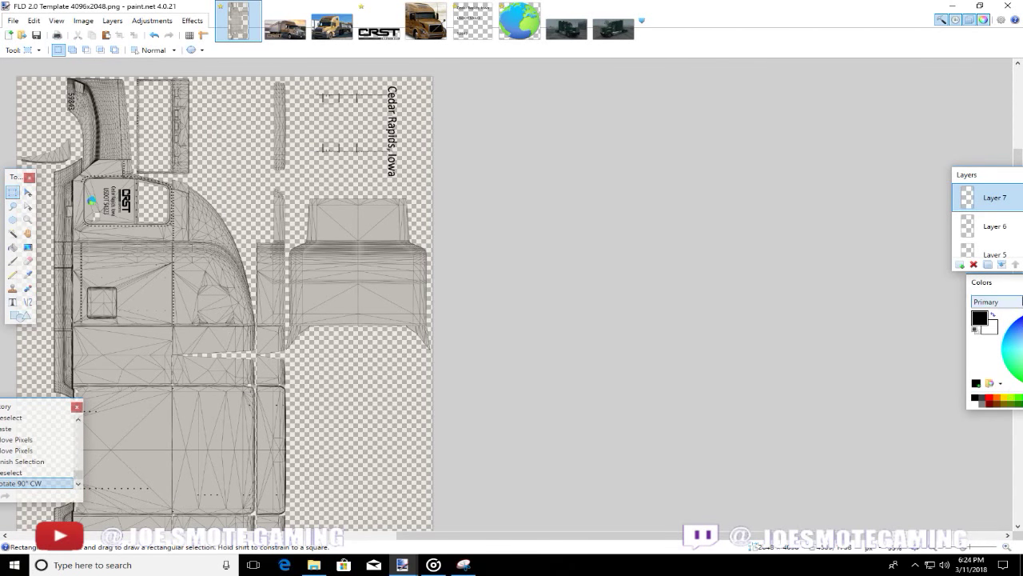
left_click_drag(516, 541, 356, 542)
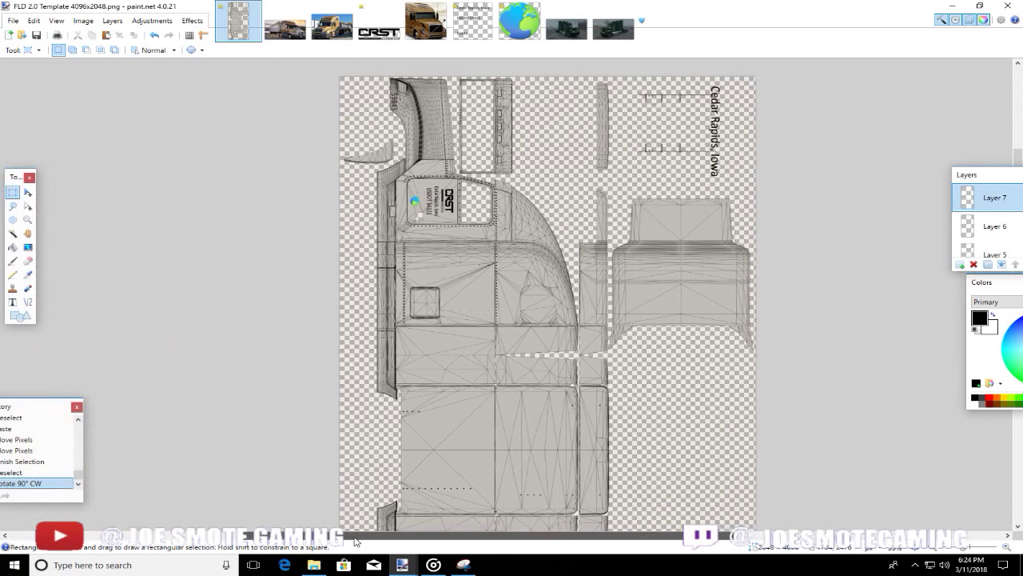
scroll(356, 542, "right", 3)
scroll(466, 493, "down", 5)
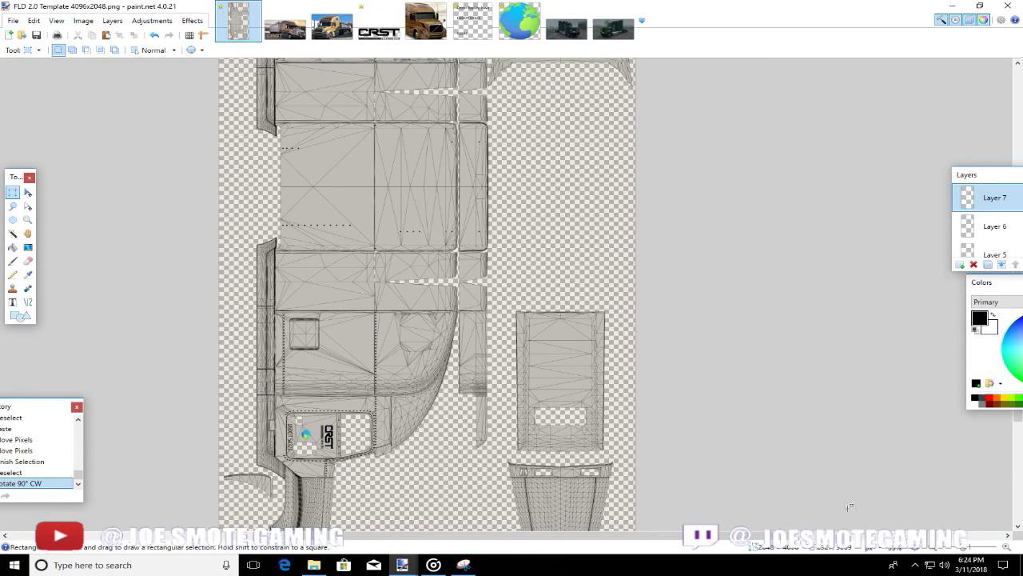
- Paste the copied CRST letters onto a new template layer, keeping the canvas size
left_click(961, 267)
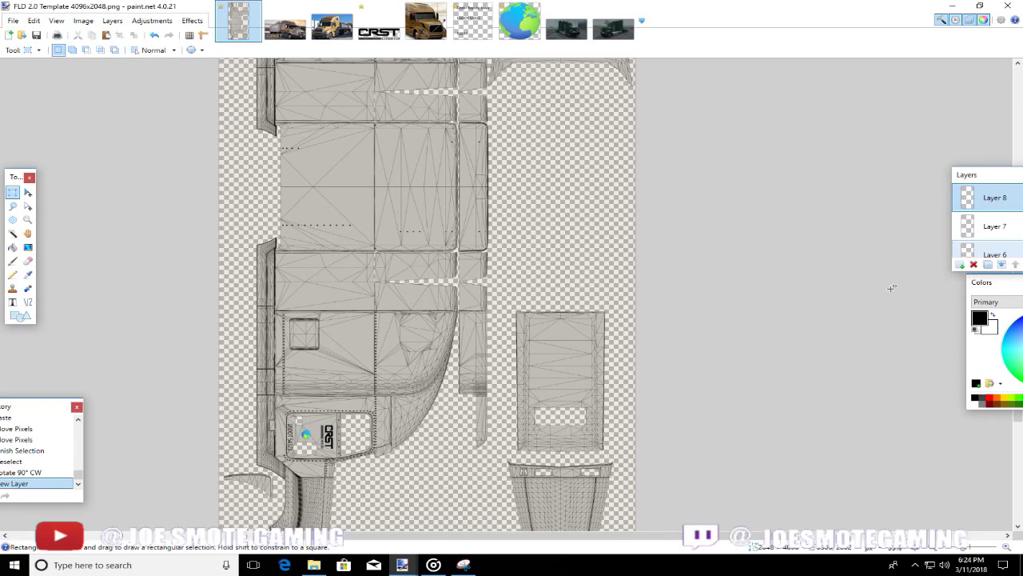
key("ctrl+v")
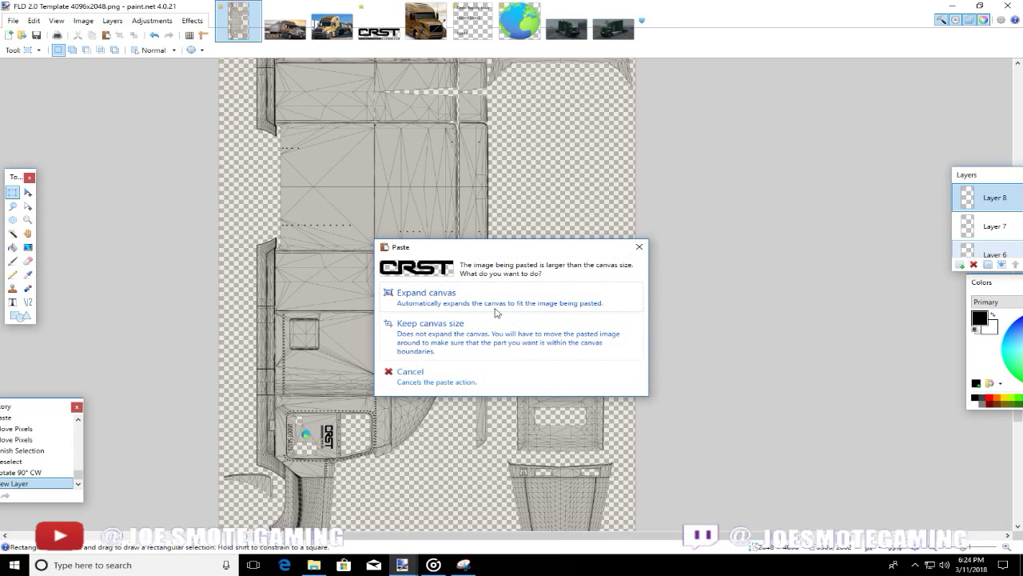
left_click(446, 343)
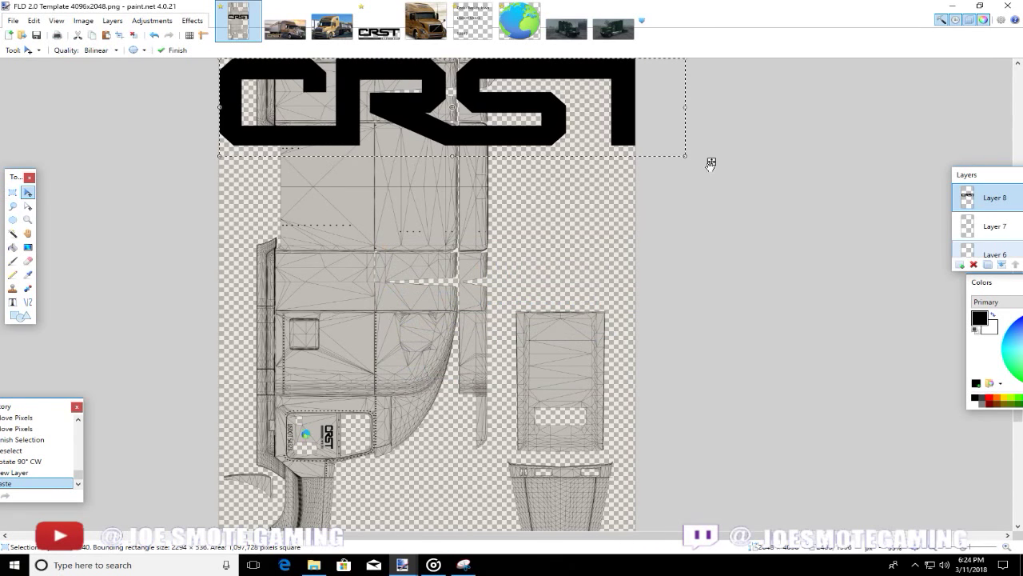
- Shrink the CRST letters to about 228 × 78 px and centre them just below the cut-out in the upright roof panel
left_click_drag(688, 156, 612, 455)
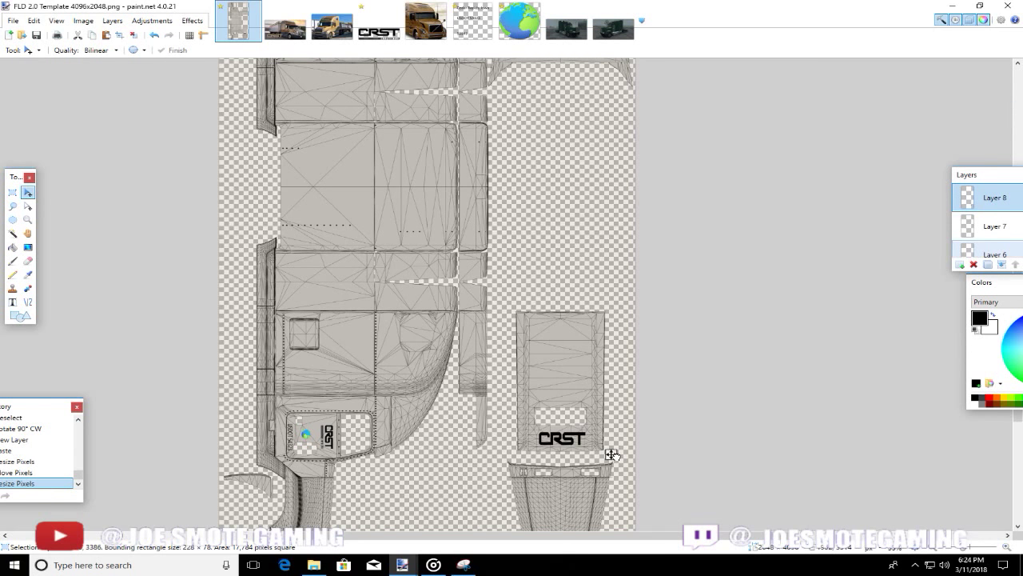
left_click_drag(612, 455, 612, 455)
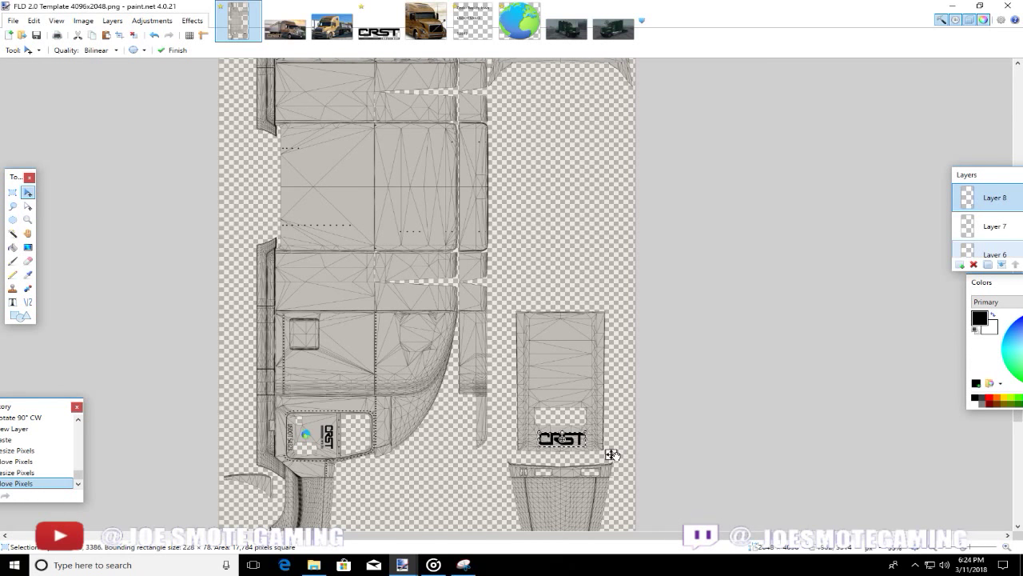
key("ctrl+d")
left_click_drag(611, 454, 610, 454)
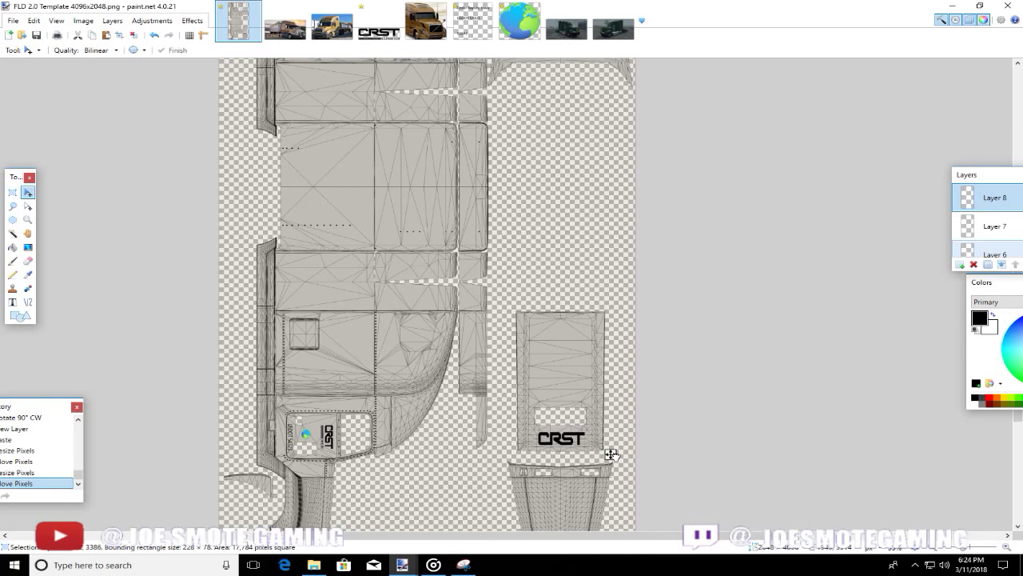
left_click_drag(612, 454, 615, 456)
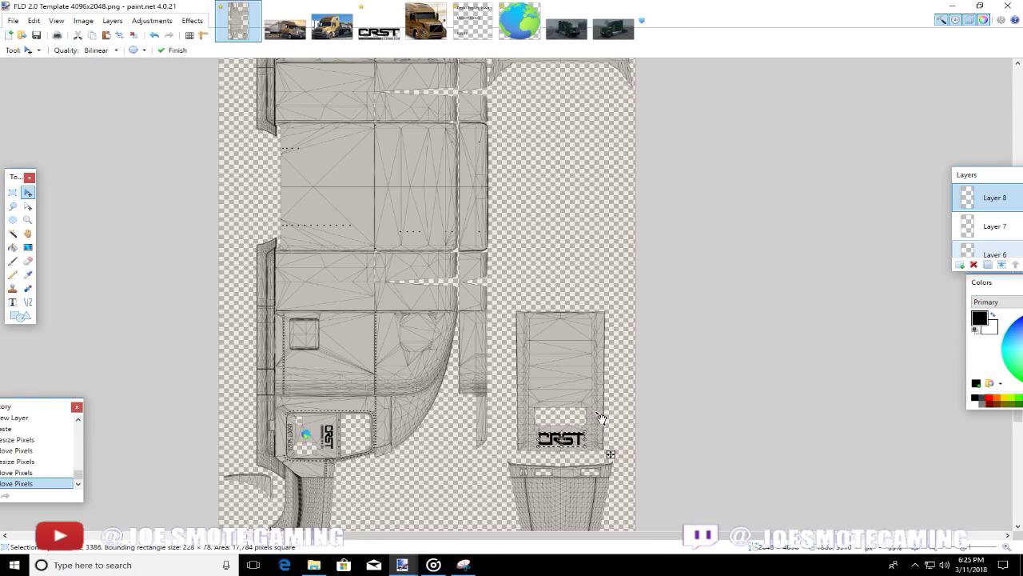
- Nudge the CRST letters about 12 px upward on the roof panel and deselect them
key("Return")
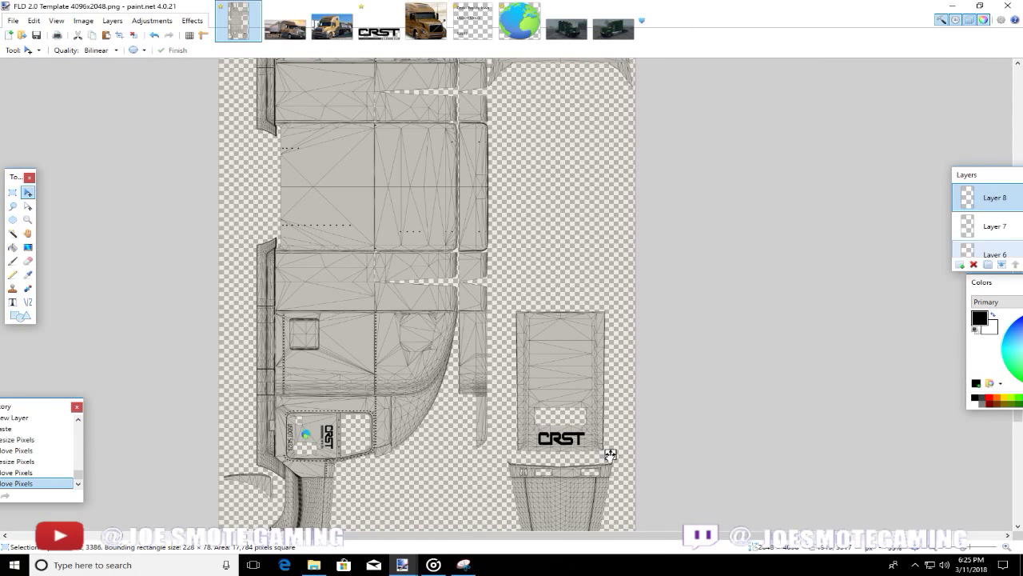
left_click_drag(610, 454, 610, 453)
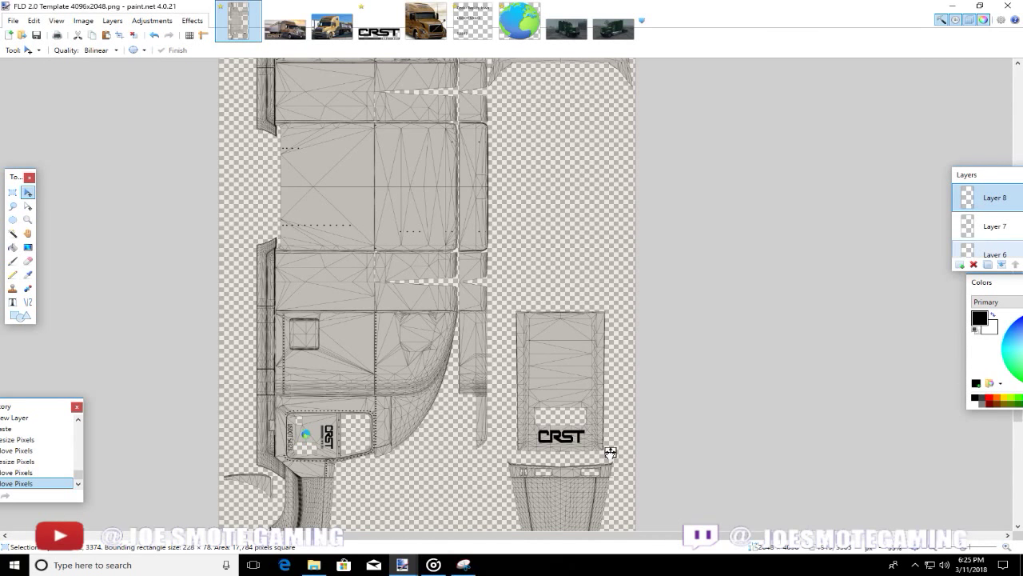
left_click_drag(610, 454, 610, 453)
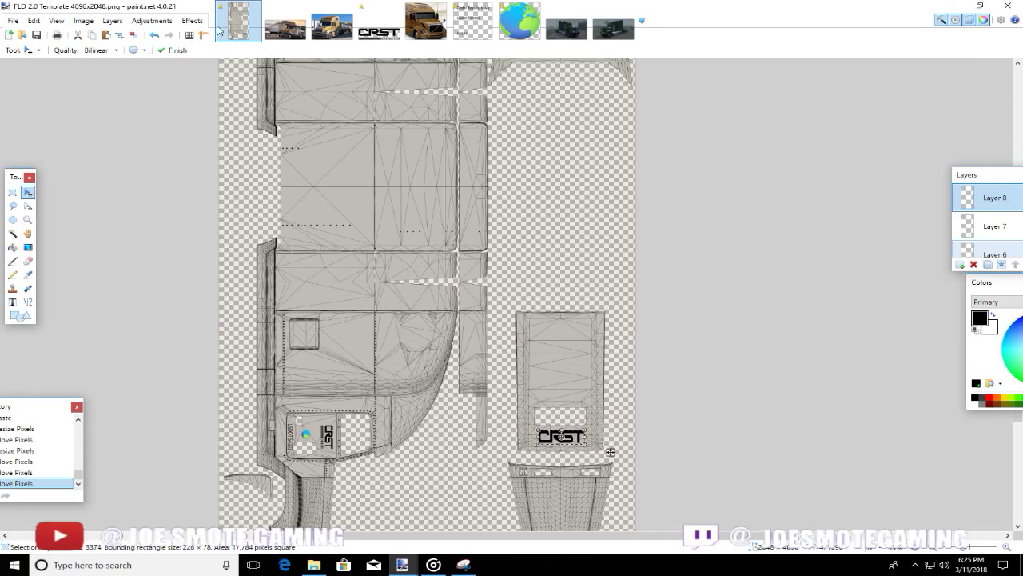
left_click(132, 37)
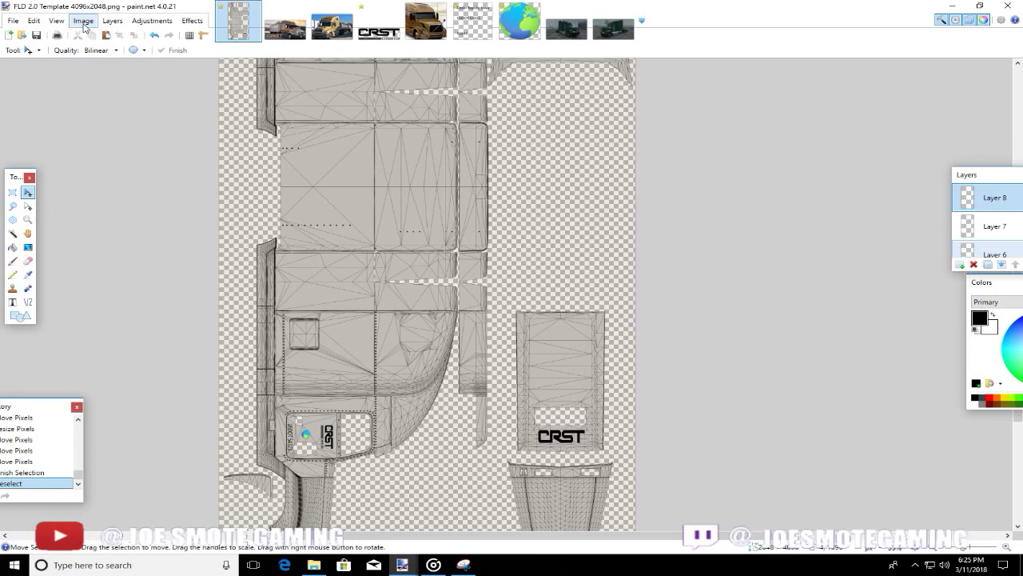
- Rotate the whole FLD 2.0 template 90° counter-clockwise back to its horizontal orientation
left_click(84, 24)
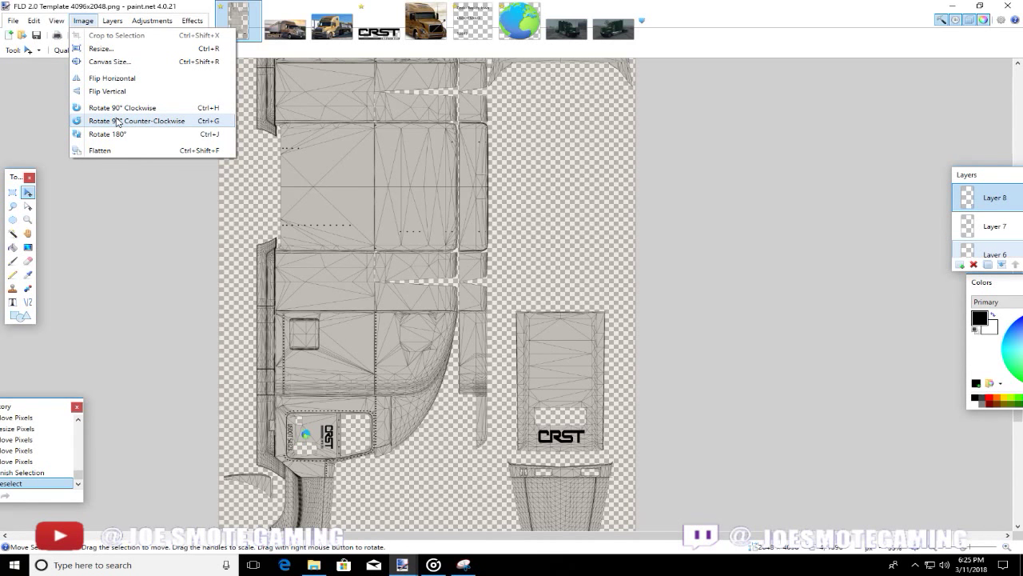
left_click(117, 121)
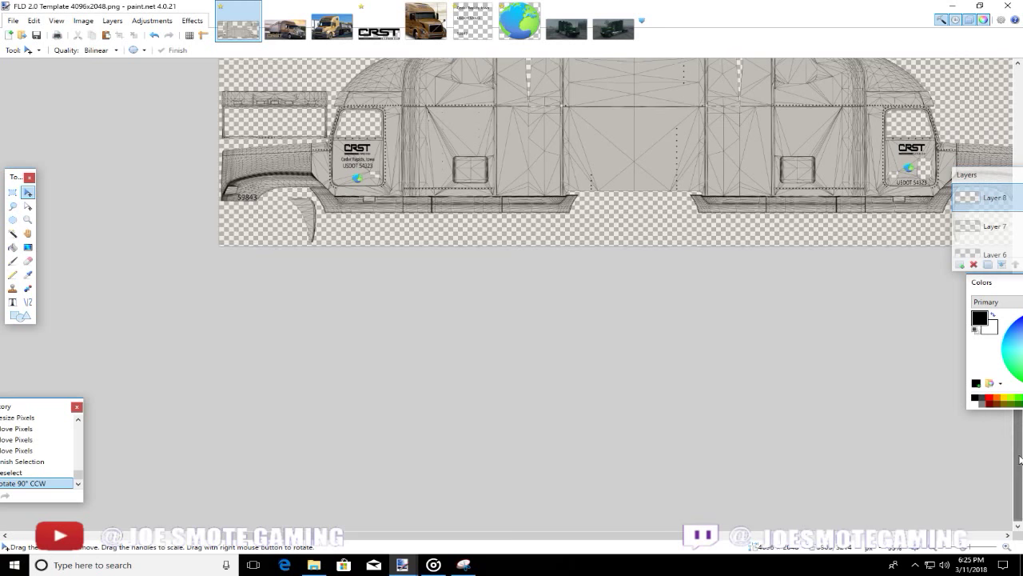
scroll(1012, 458, "up", 3)
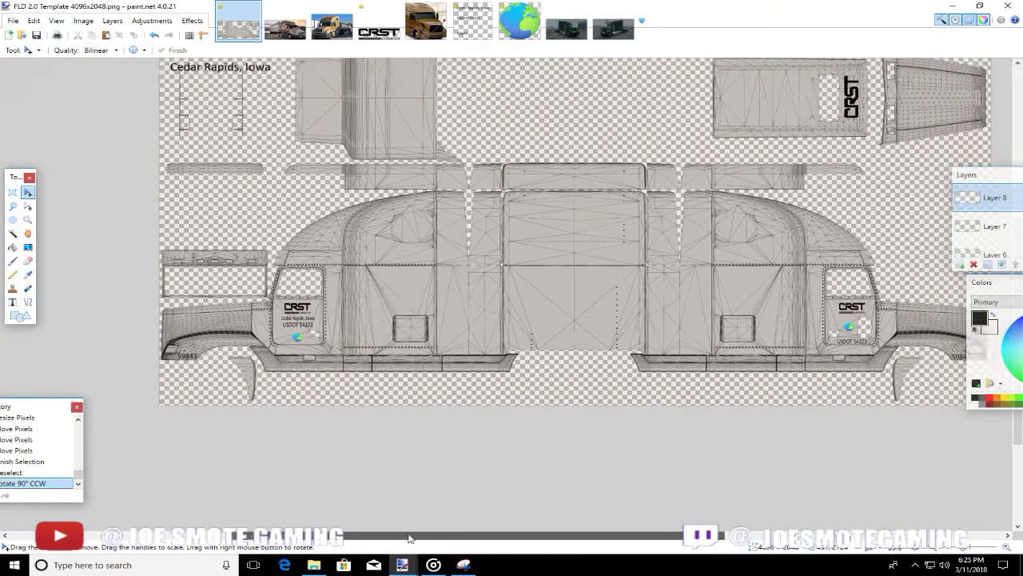
left_click_drag(374, 536, 475, 542)
scroll(372, 488, "up", 3)
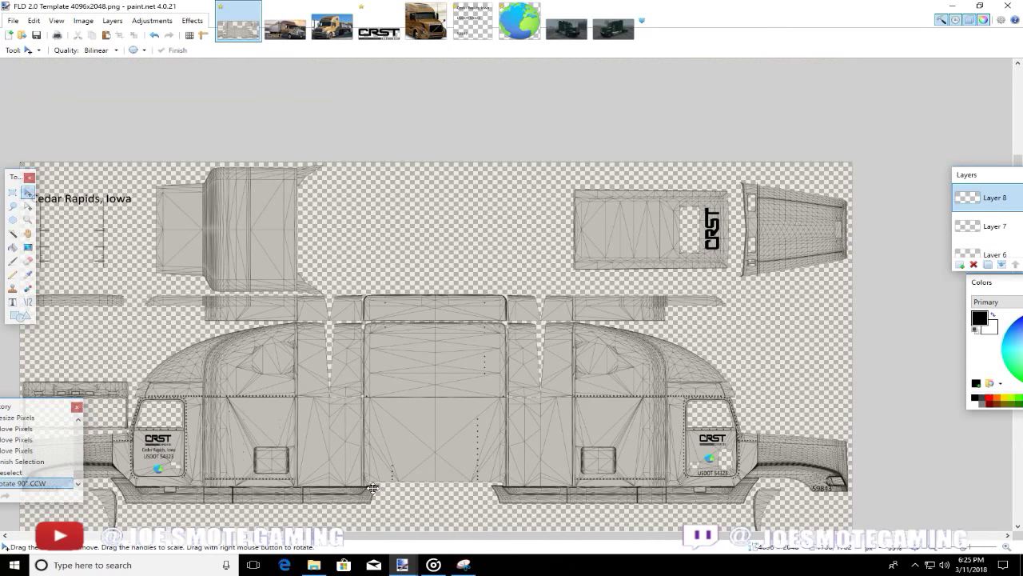
scroll(373, 488, "down", 2)
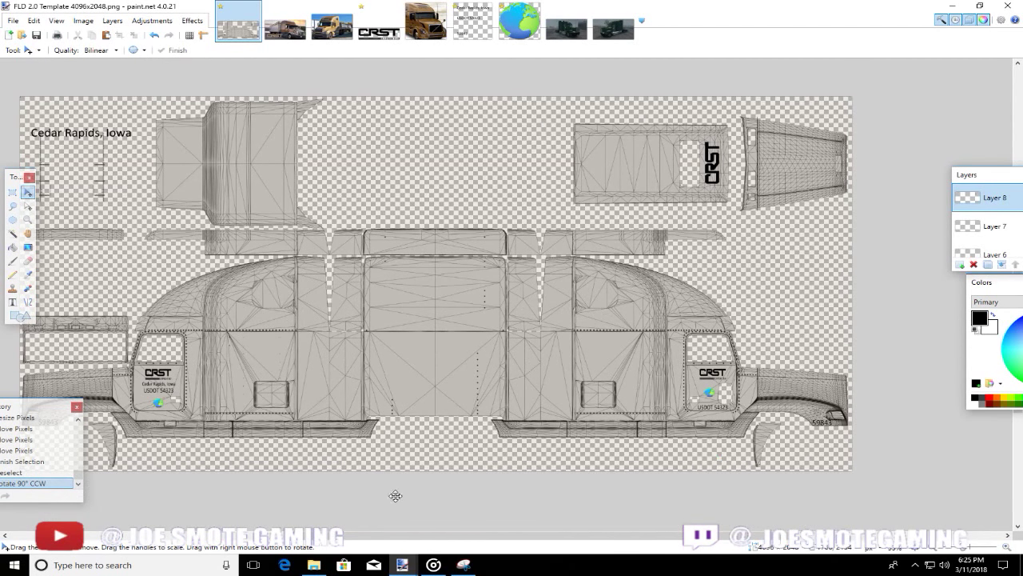
left_click_drag(430, 542, 369, 542)
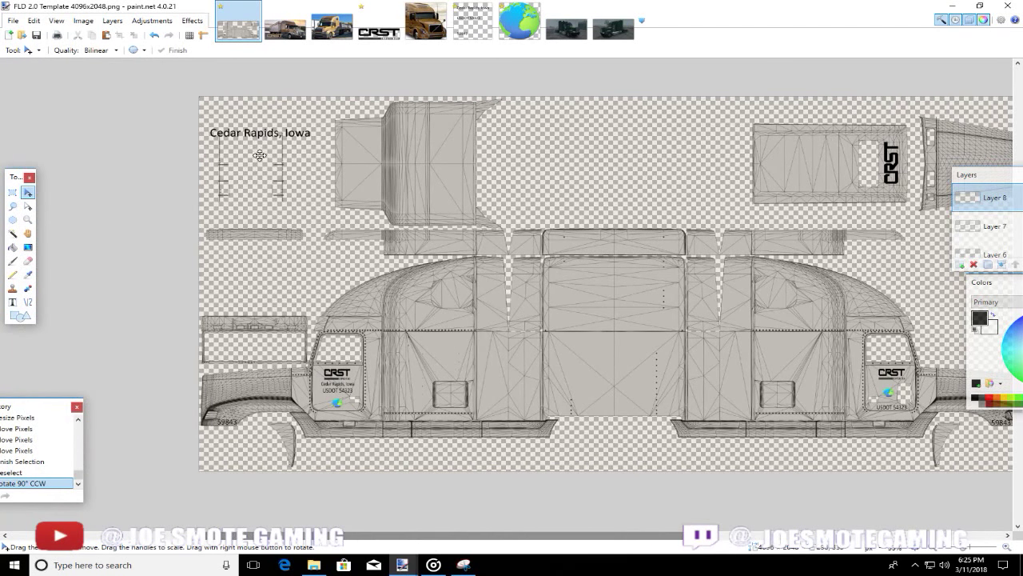
- Try to remove the large stray "Cedar Rapids, Iowa" text from Layer 8 by erasing it and cutting a rectangular selection around it
left_click(29, 262)
left_click_drag(310, 134, 185, 140)
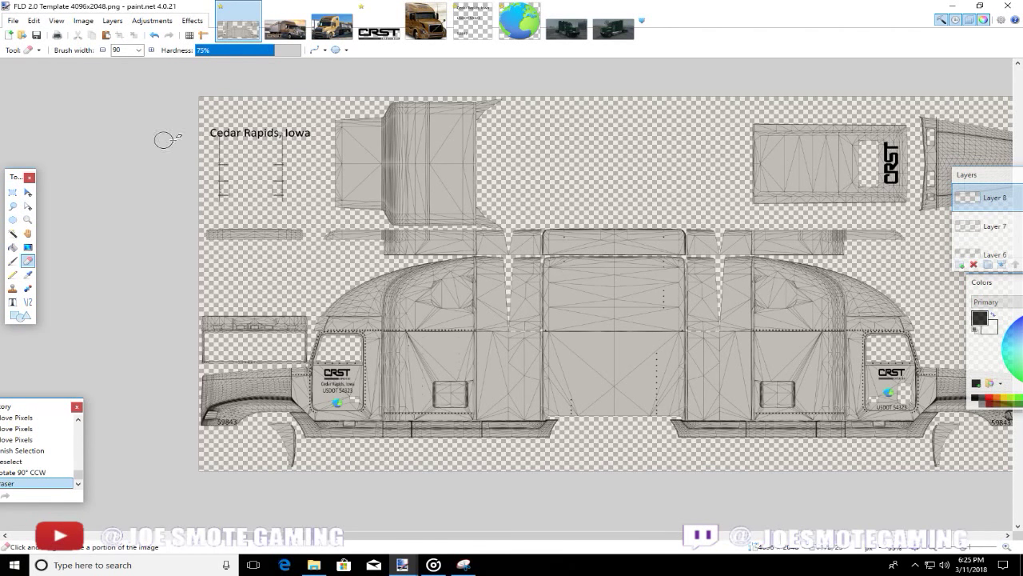
left_click(12, 192)
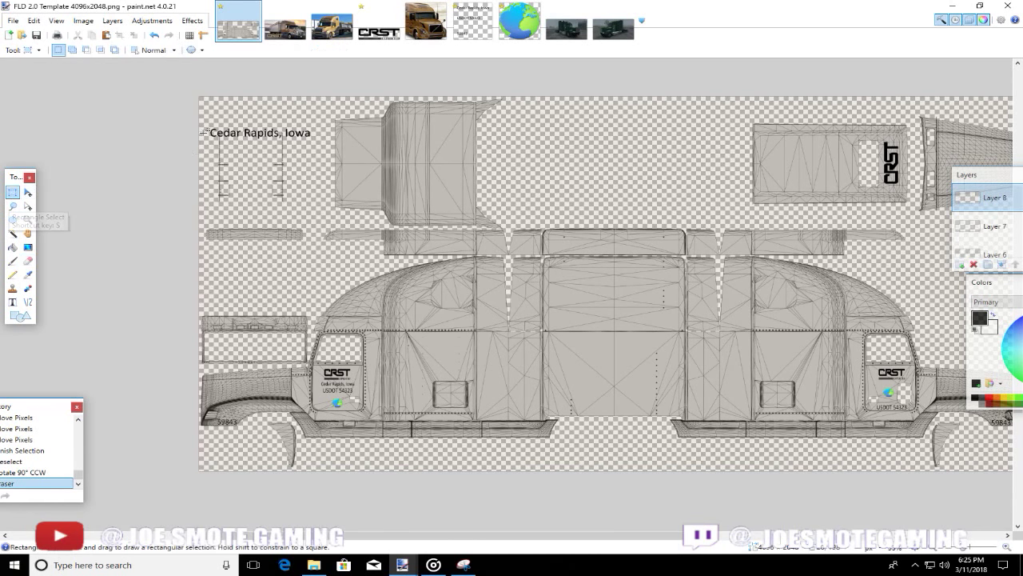
left_click_drag(206, 126, 321, 145)
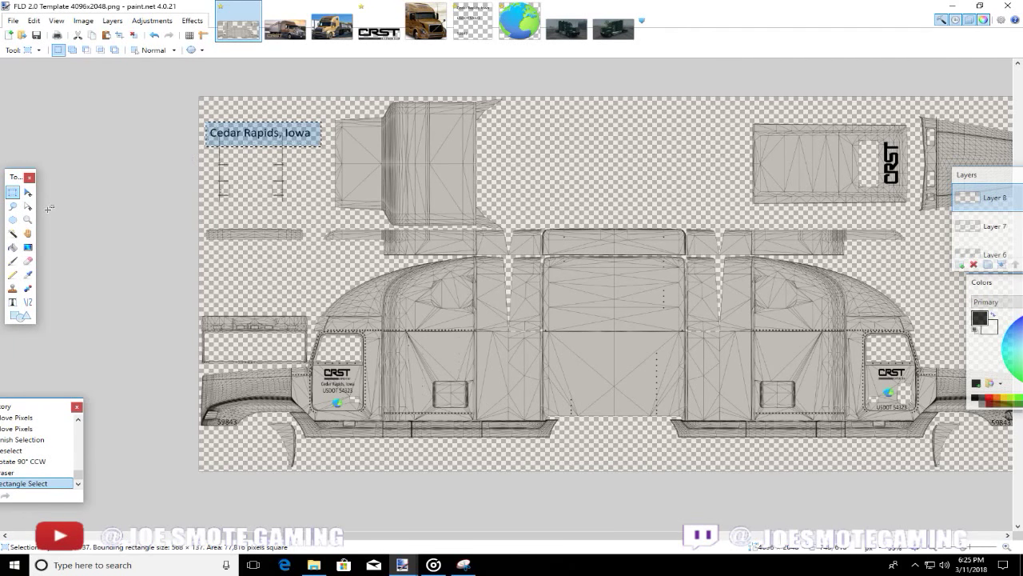
left_click(83, 21)
left_click(71, 23)
left_click(62, 22)
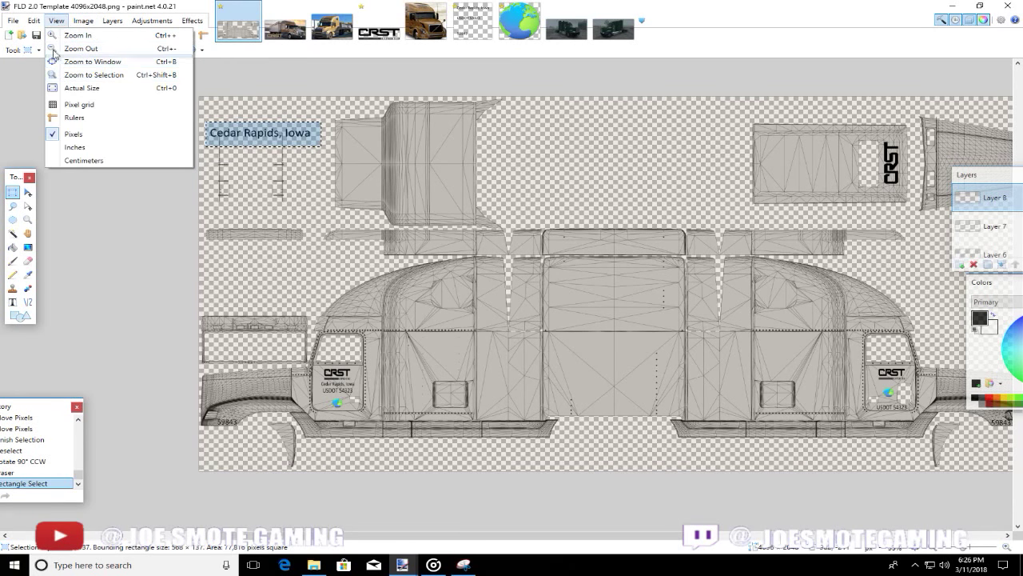
left_click(35, 22)
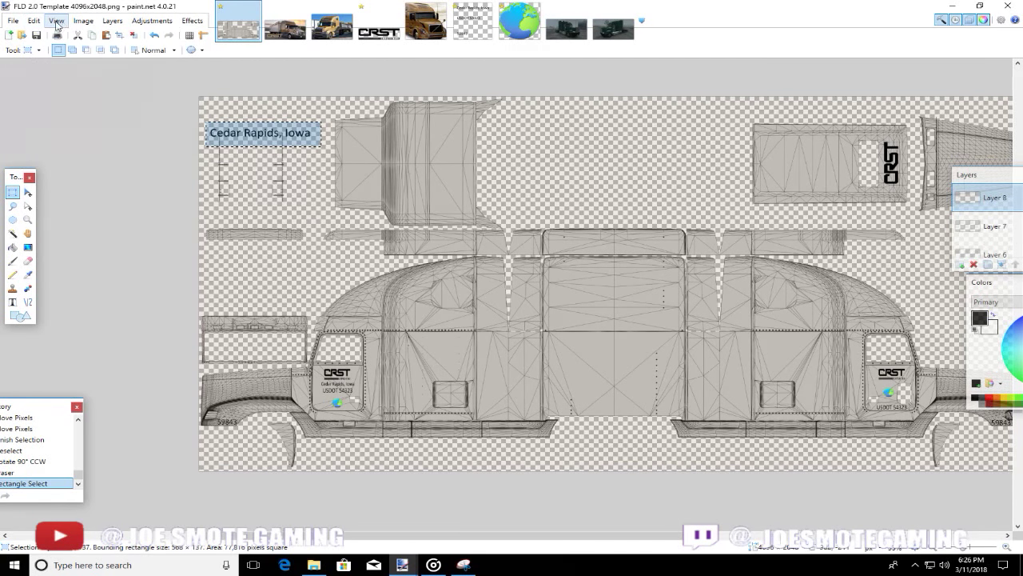
left_click(36, 23)
mouse_move(53, 23)
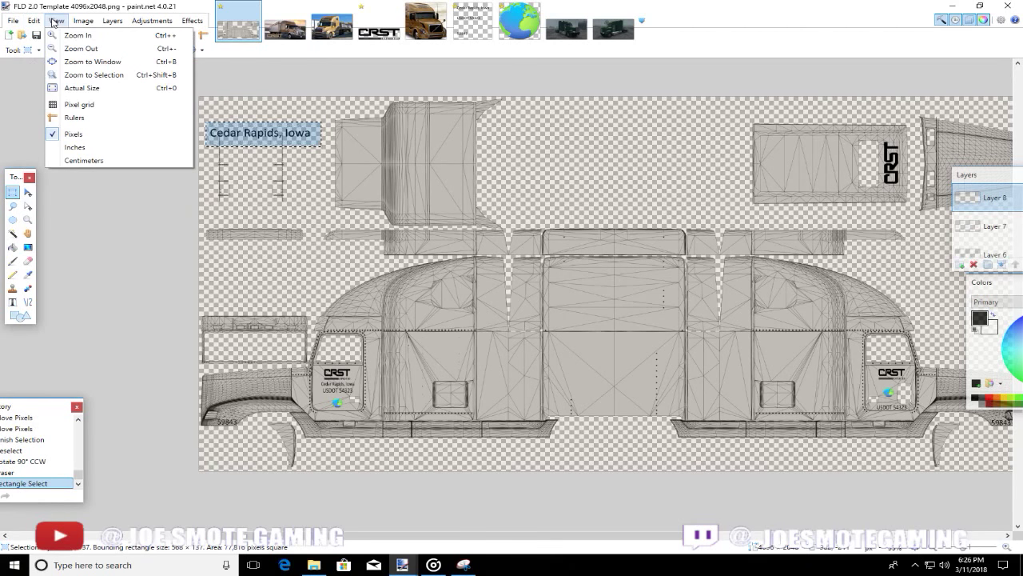
mouse_move(134, 21)
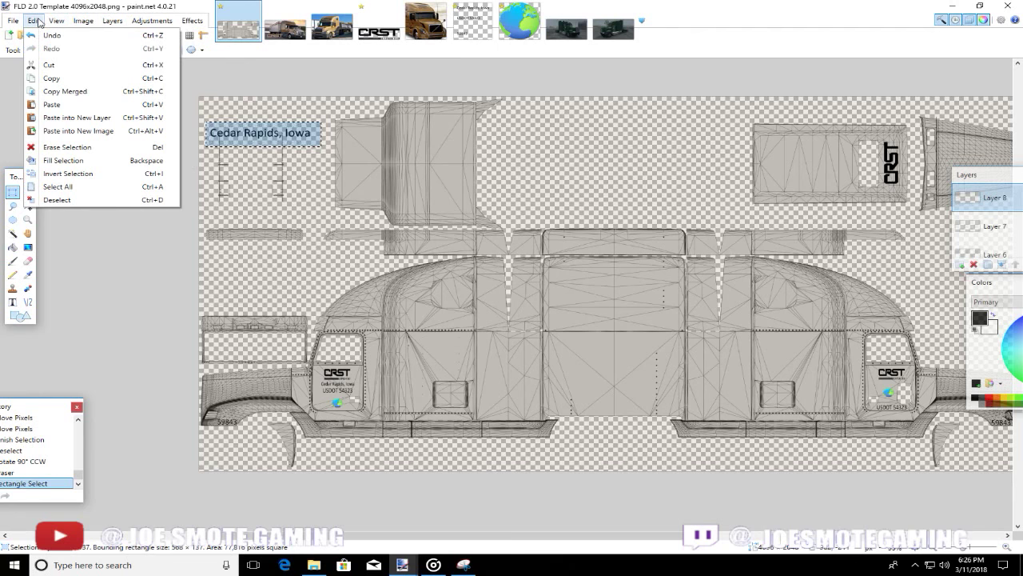
left_click(50, 65)
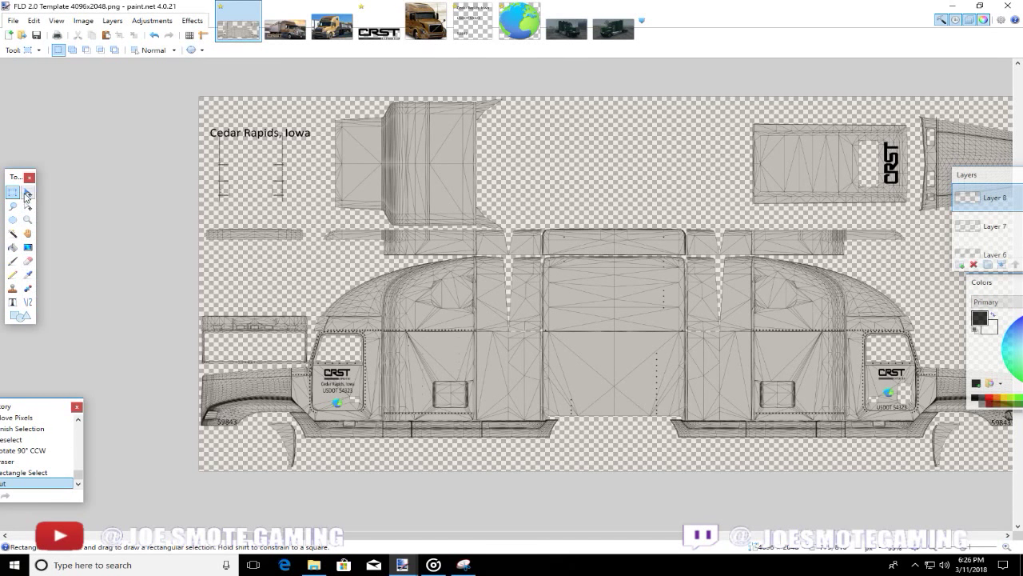
- Try to erase the large "Cedar Rapids, Iowa" text inside a new rectangular selection on Layer 8, and deselect
left_click_drag(204, 113, 318, 148)
left_click(28, 260)
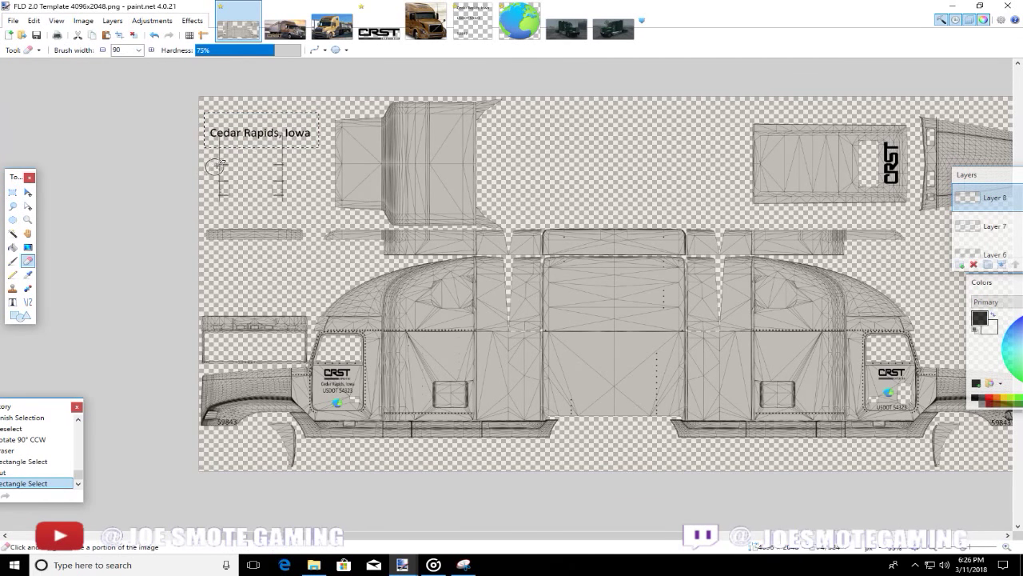
left_click_drag(240, 144, 244, 135)
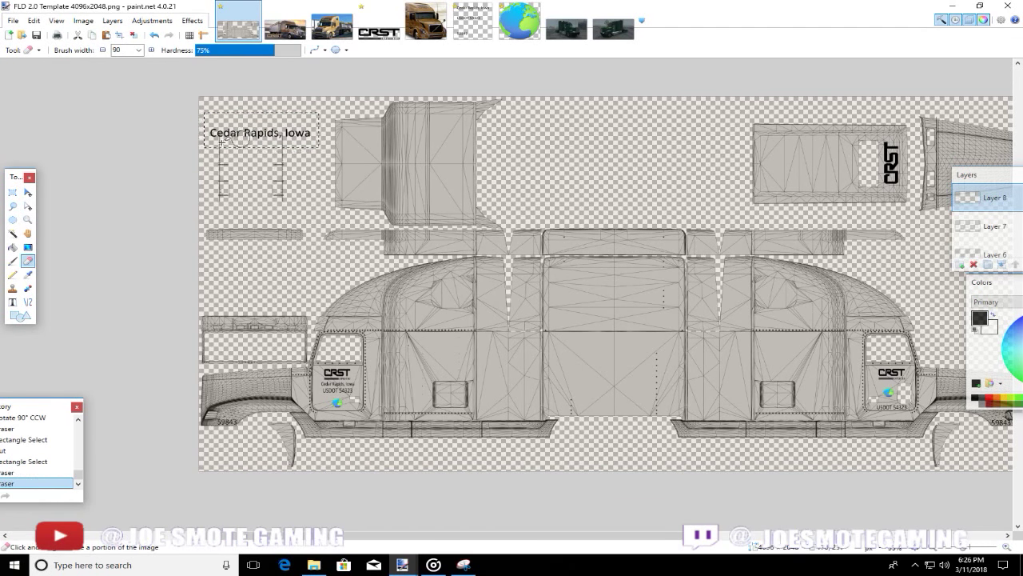
left_click(134, 36)
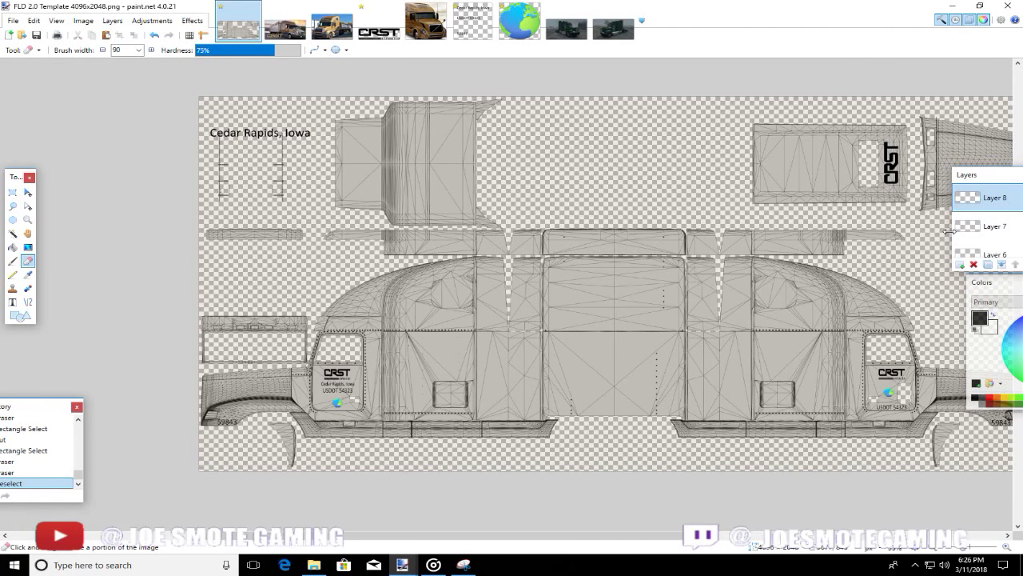
- Make Layer 4 active and try to erase the large "Cedar Rapids, Iowa" text there
scroll(975, 231, "down", 5)
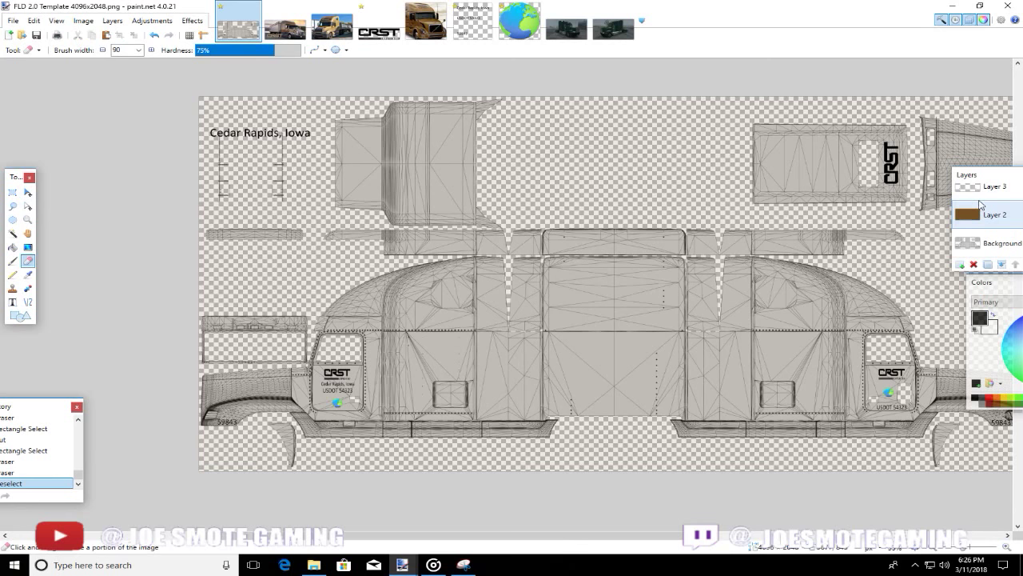
left_click_drag(967, 175, 924, 161)
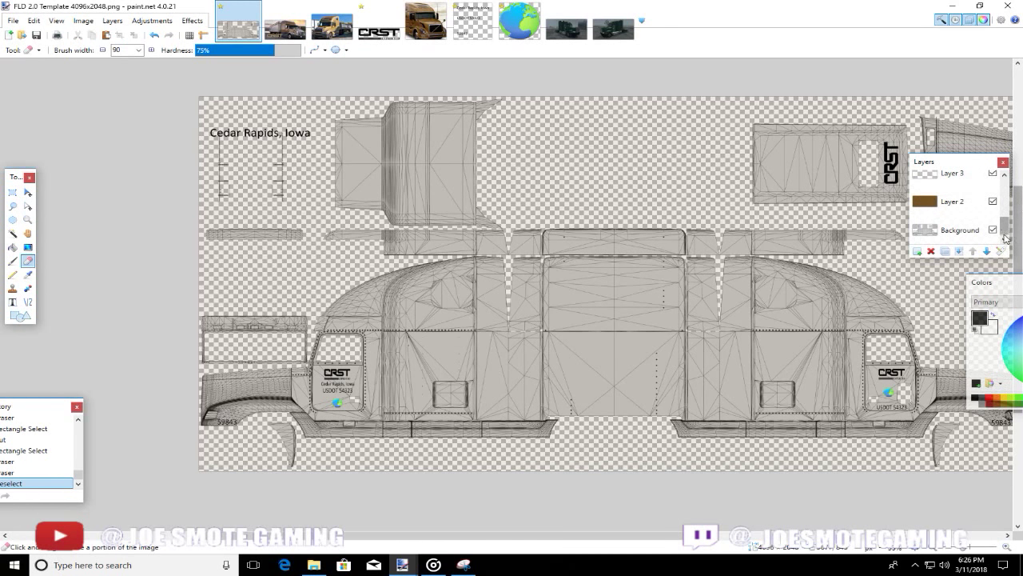
scroll(1005, 226, "up", 2)
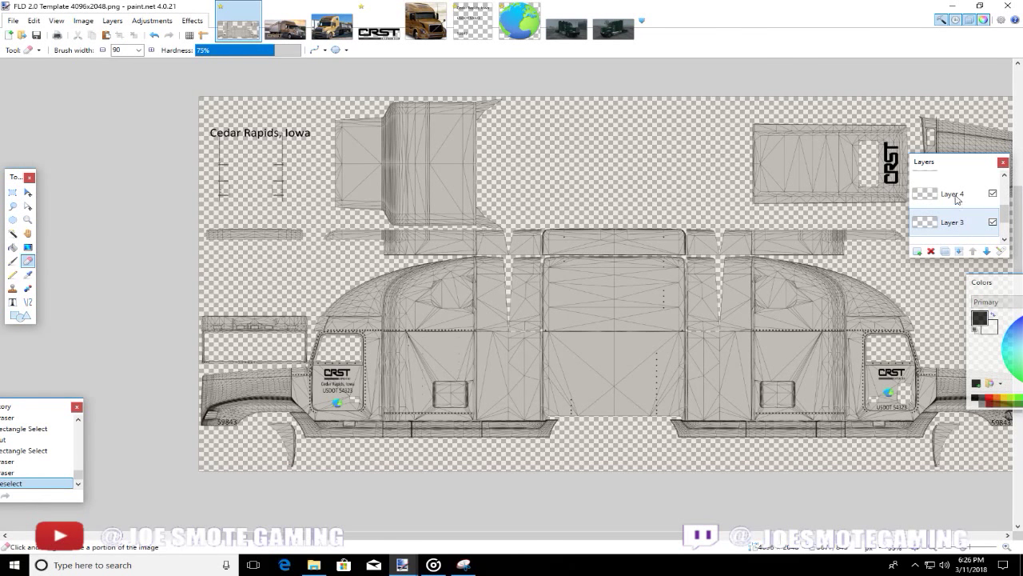
left_click(955, 196)
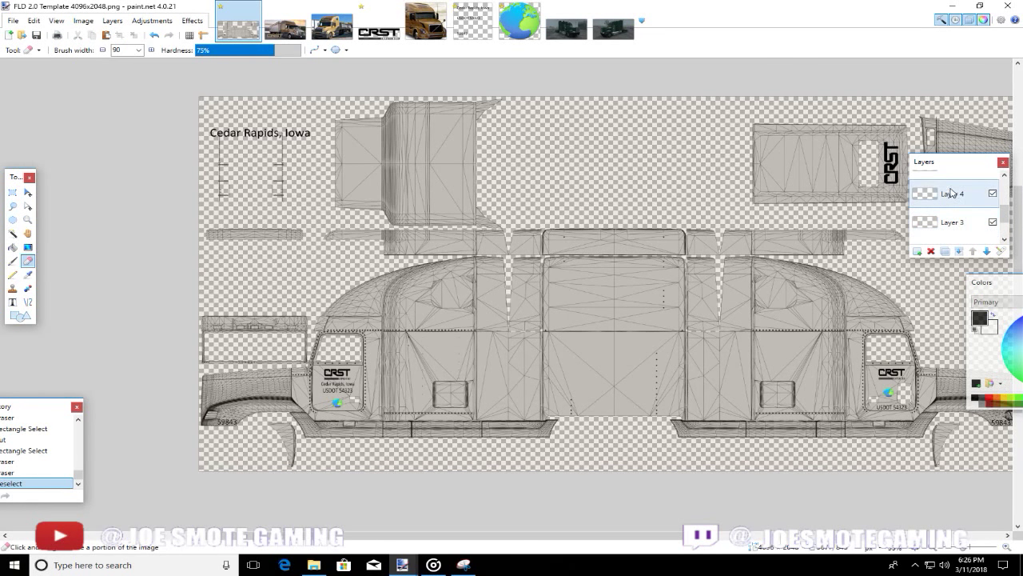
left_click(218, 133)
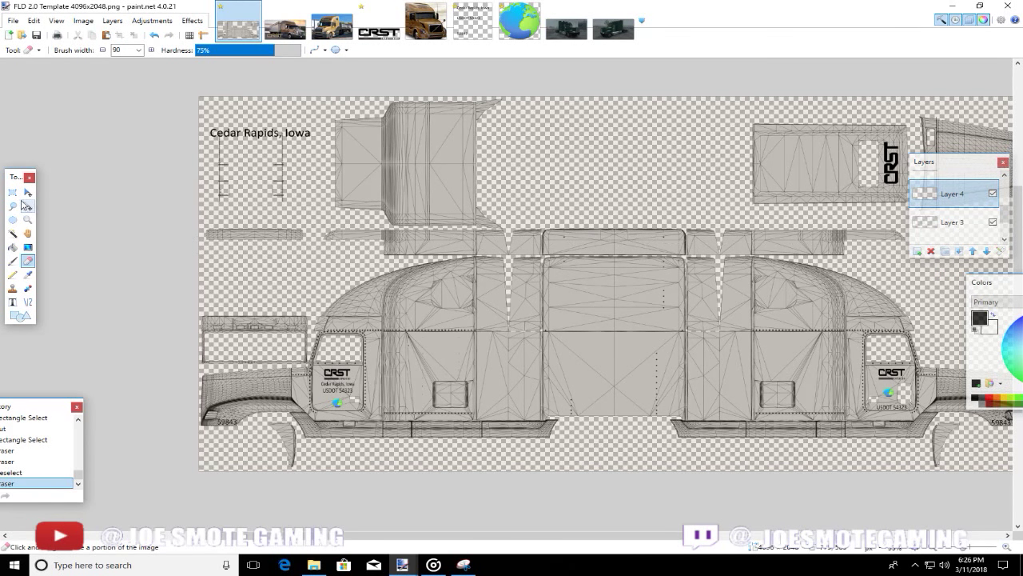
- Select the area around the large "Cedar Rapids, Iowa" text on Layer 4, try to move it, and deselect
left_click(13, 194)
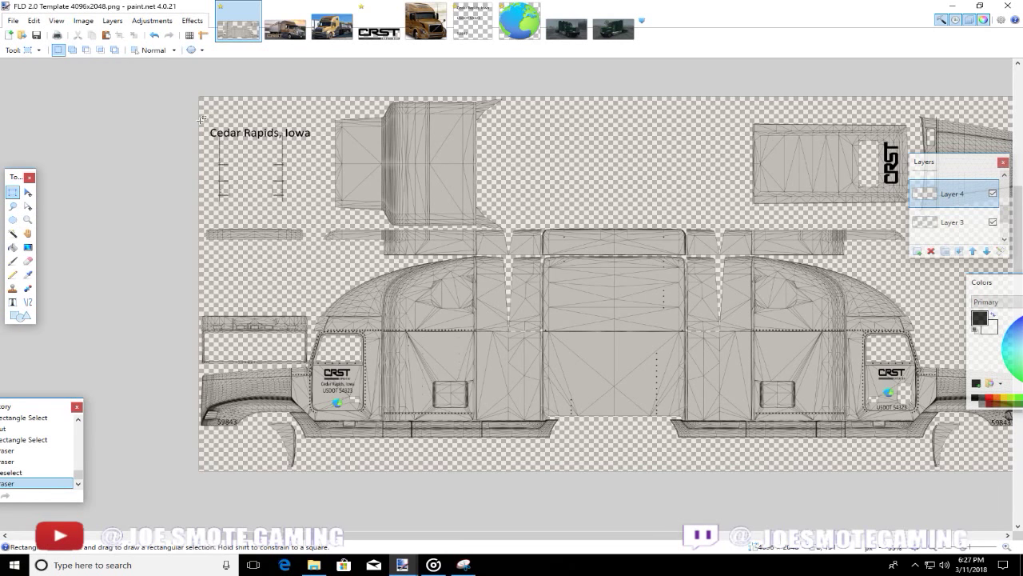
left_click_drag(205, 118, 321, 145)
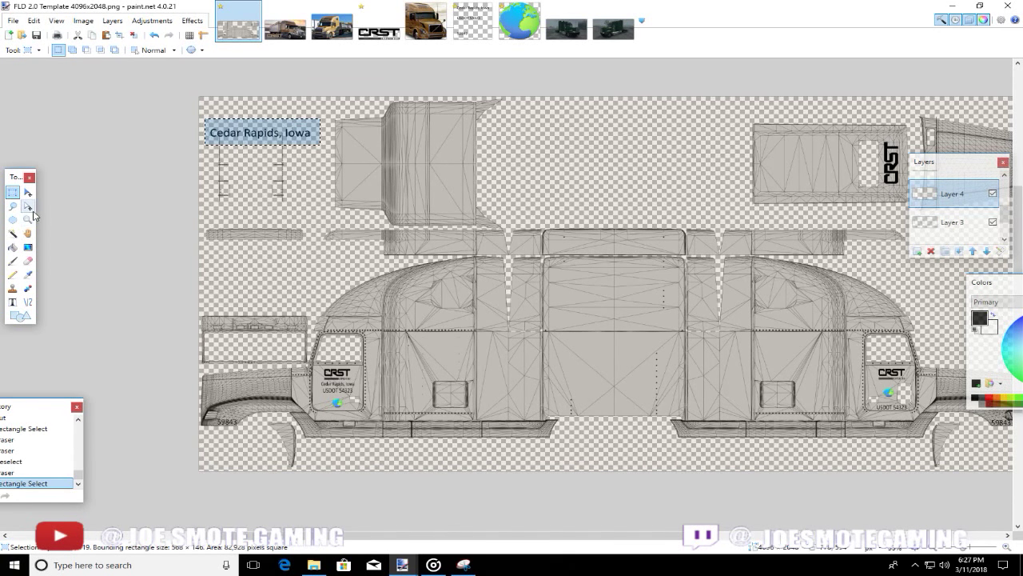
left_click(28, 193)
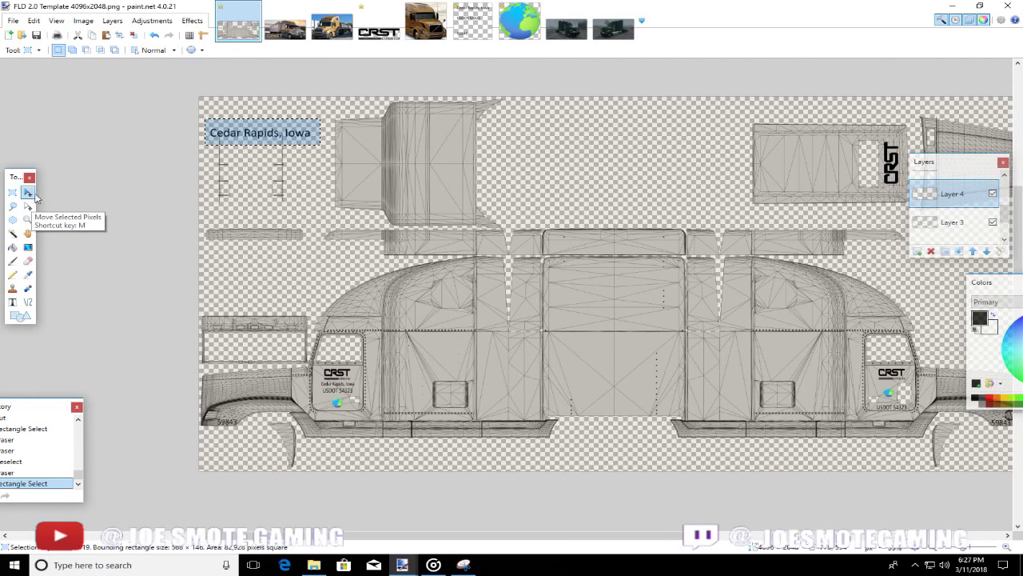
mouse_move(345, 151)
left_mouse_down()
mouse_move(334, 115)
mouse_move(345, 150)
left_mouse_up()
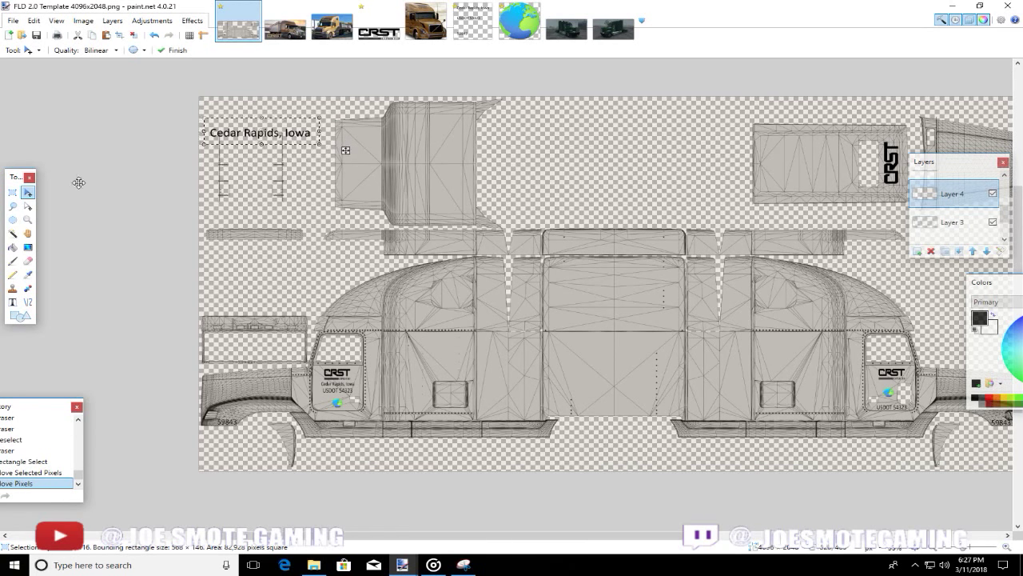
left_click(28, 206)
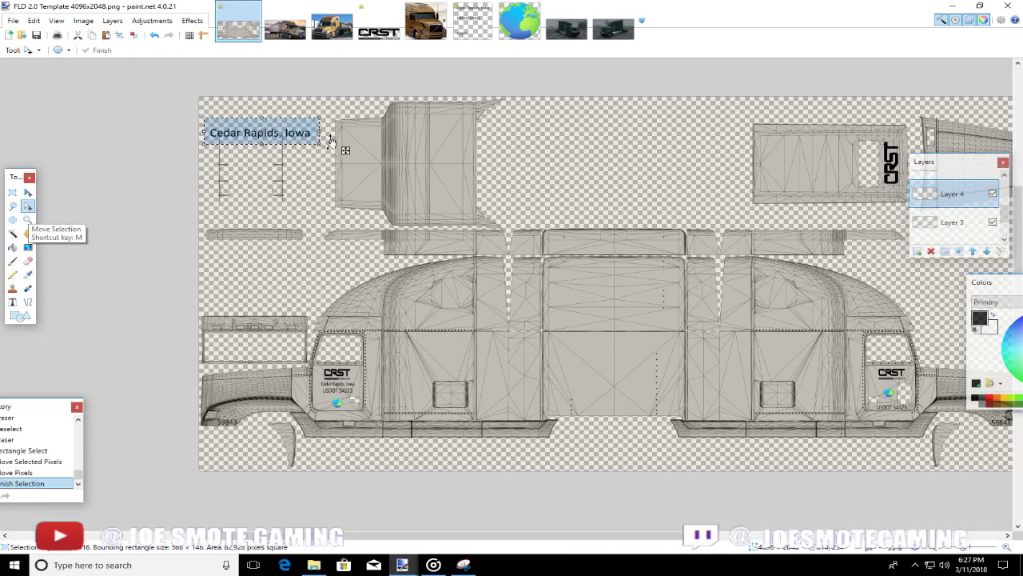
mouse_move(343, 151)
left_mouse_down()
mouse_move(341, 142)
mouse_move(350, 150)
left_mouse_up()
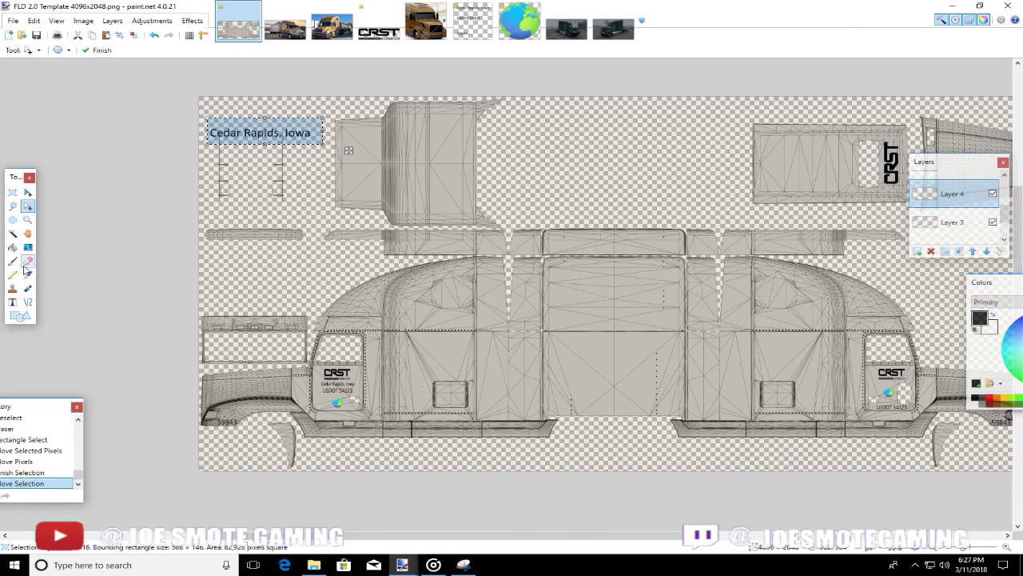
left_click(133, 36)
- Make Layer 5 active, select the area around the large "Cedar Rapids, Iowa" text, try to move its pixels, and deselect
scroll(1005, 212, "up", 2)
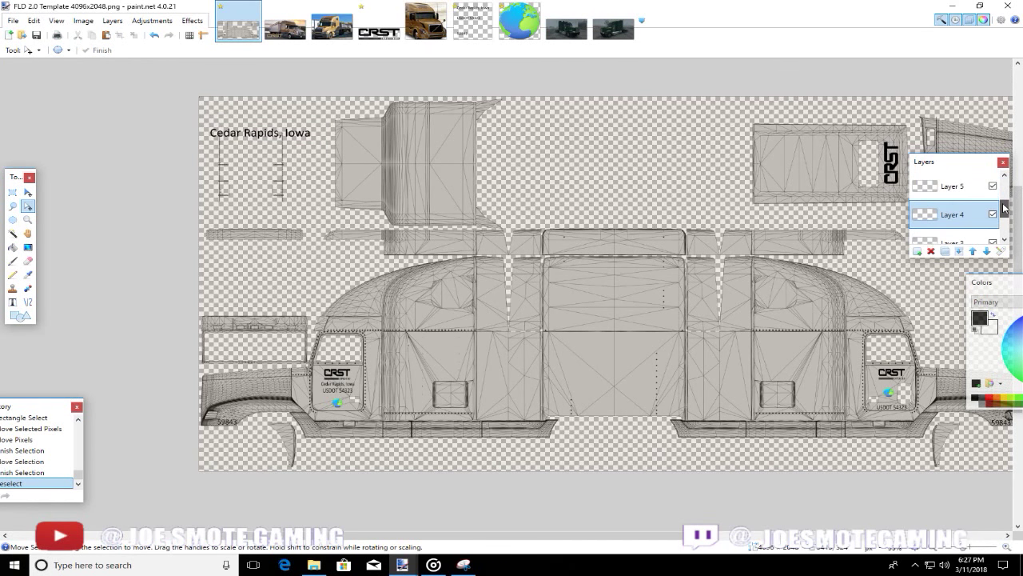
left_click(927, 186)
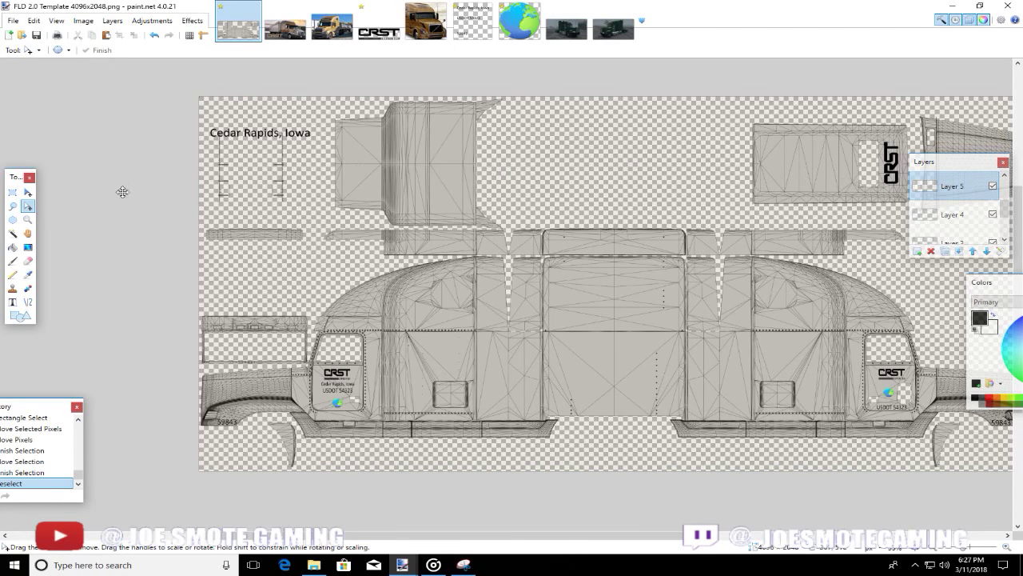
left_click(12, 193)
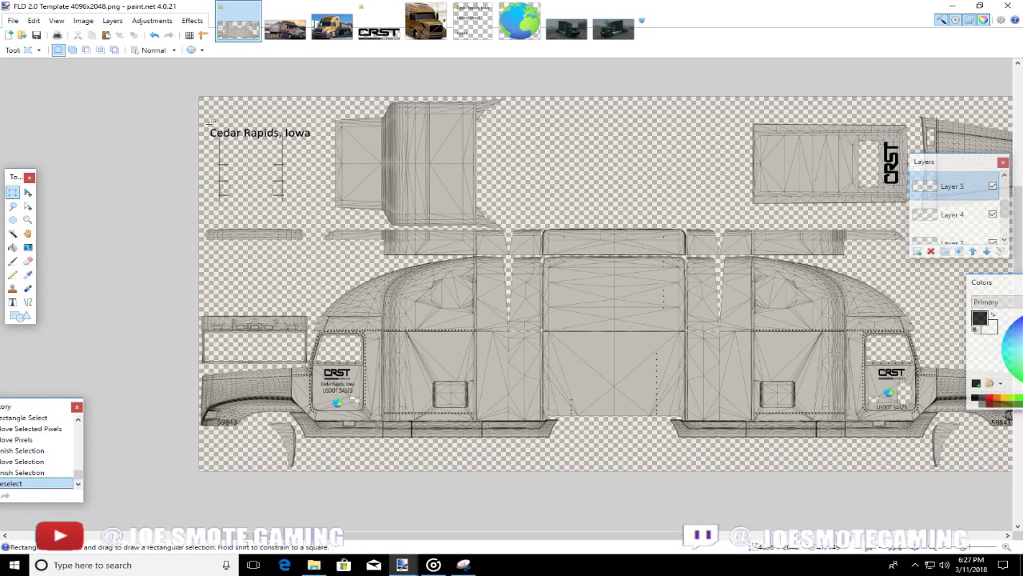
left_click_drag(207, 123, 326, 142)
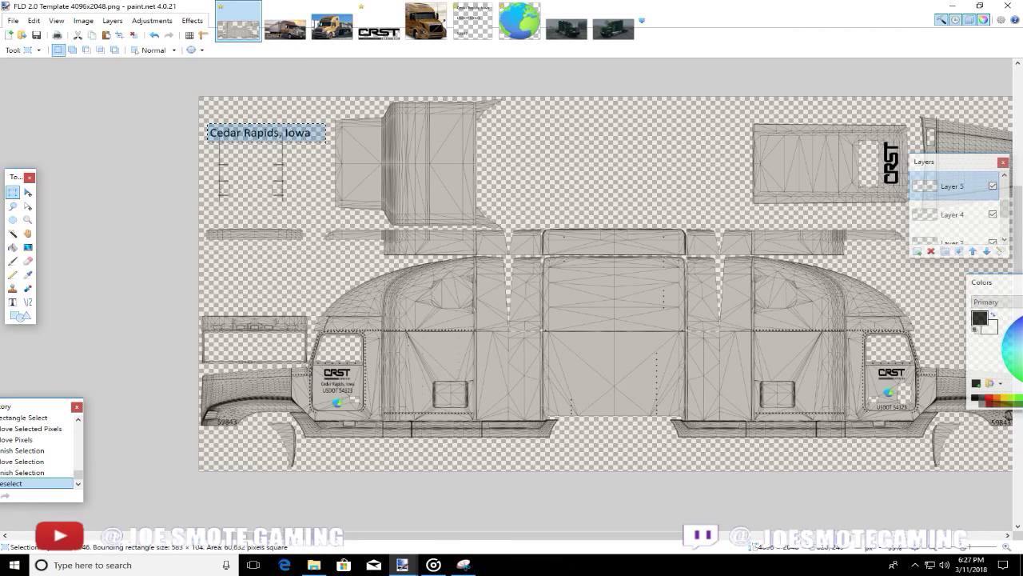
left_click(28, 193)
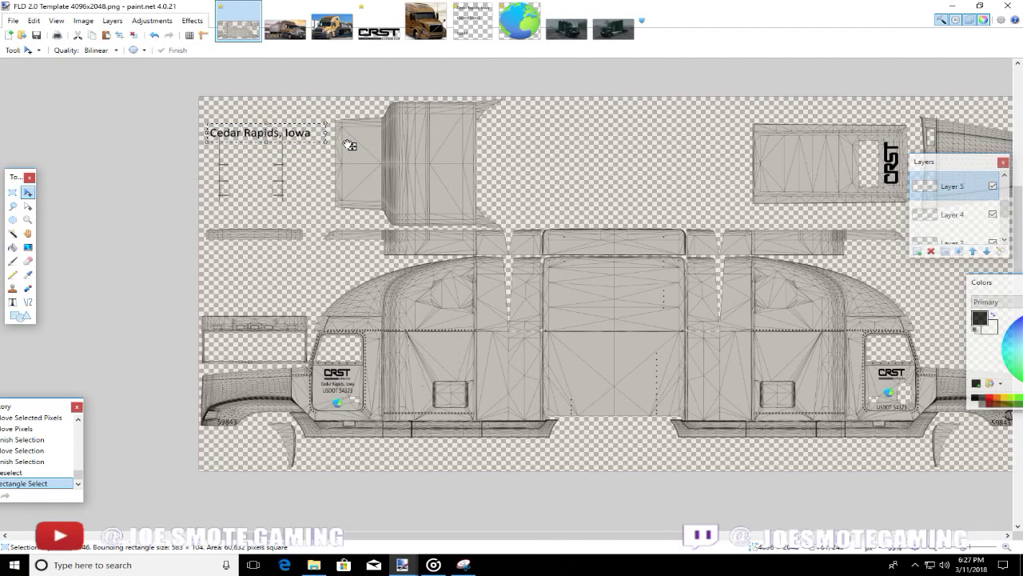
left_click_drag(351, 136, 350, 151)
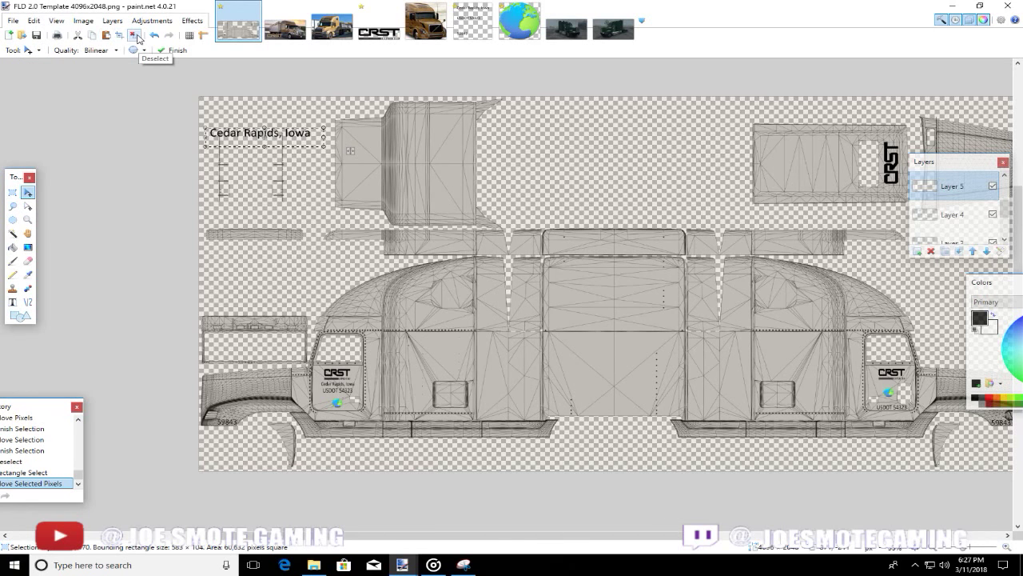
left_click(136, 37)
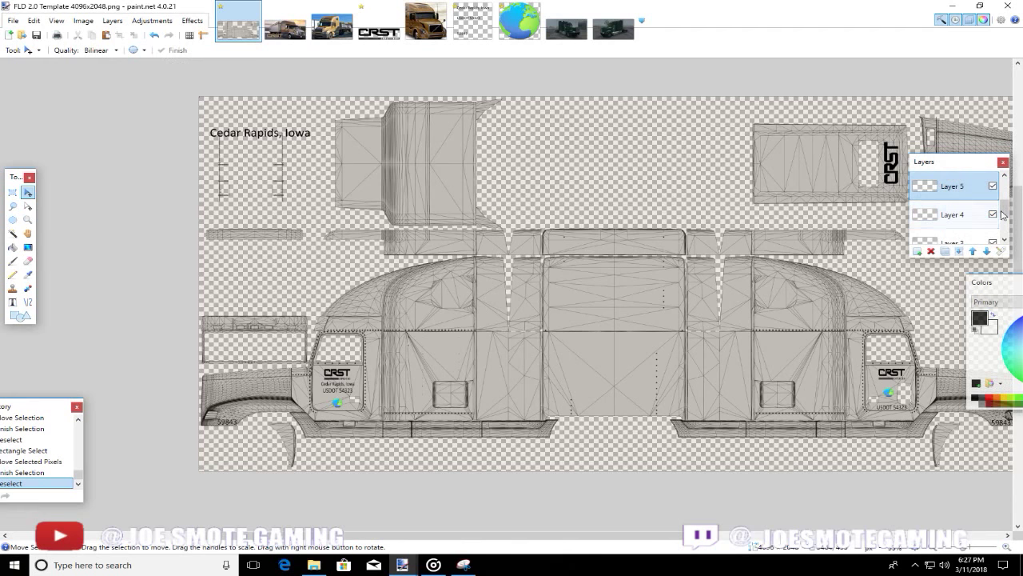
- Make Layer 6 active, select the area around the large "Cedar Rapids, Iowa" text, try to move its pixels, and deselect
scroll(1004, 198, "up", 2)
left_click(951, 214)
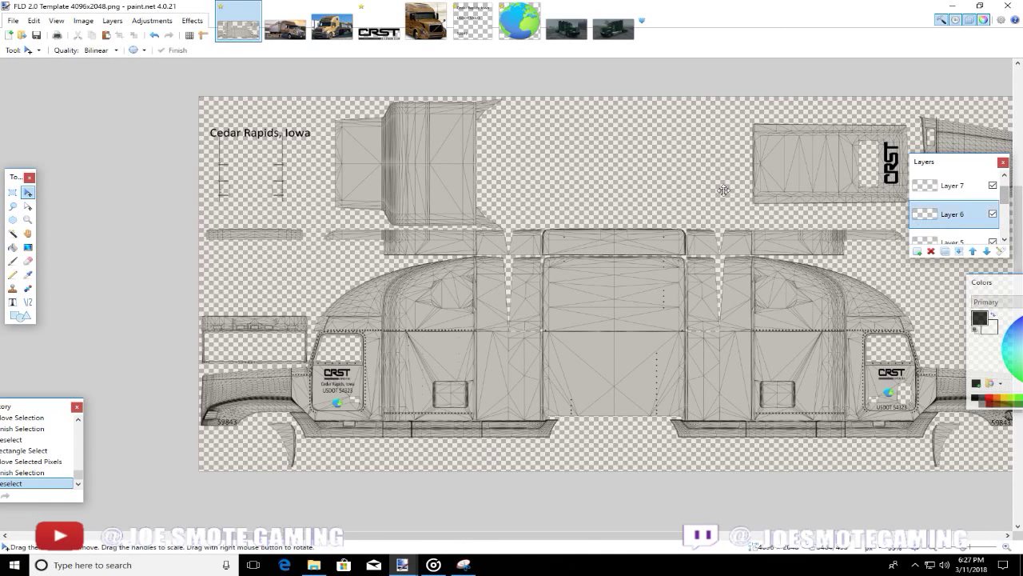
left_click(12, 192)
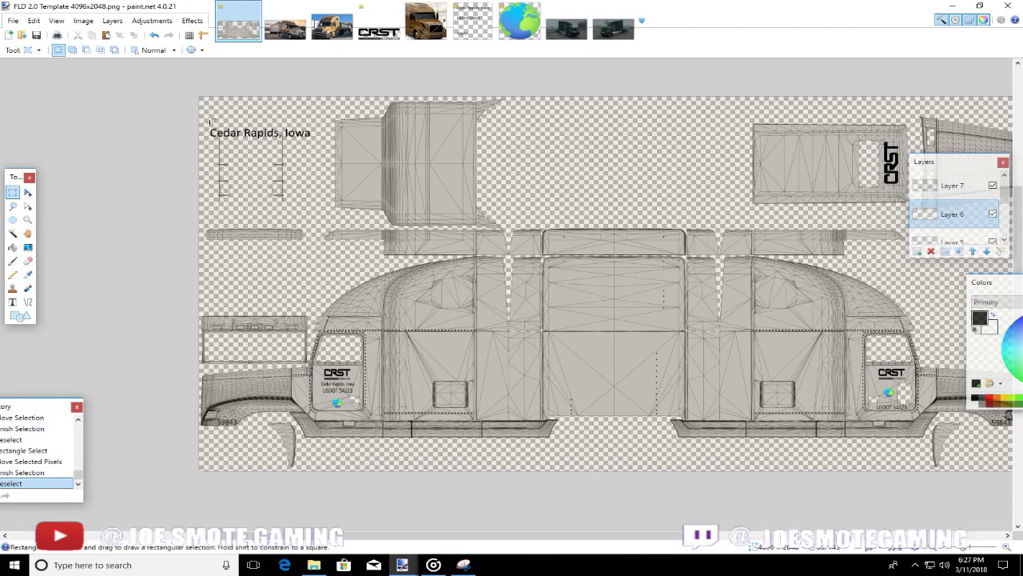
left_click_drag(209, 126, 319, 144)
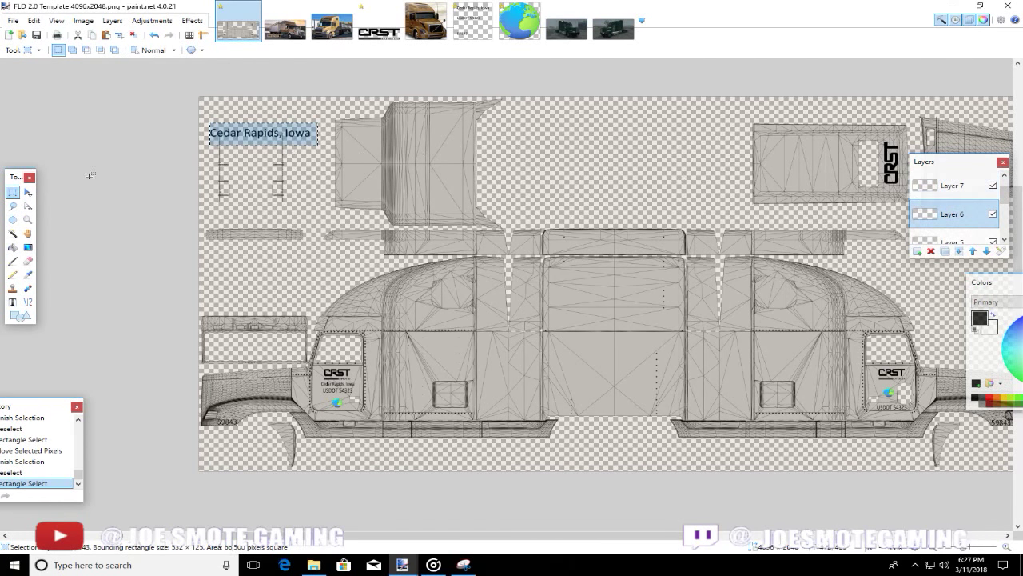
left_click(28, 193)
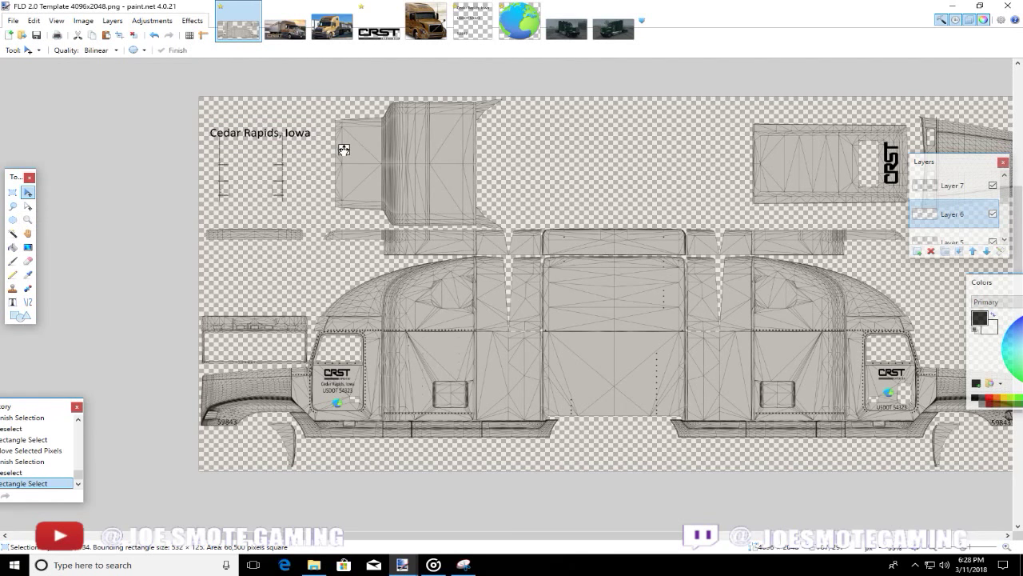
left_click_drag(344, 149, 347, 150)
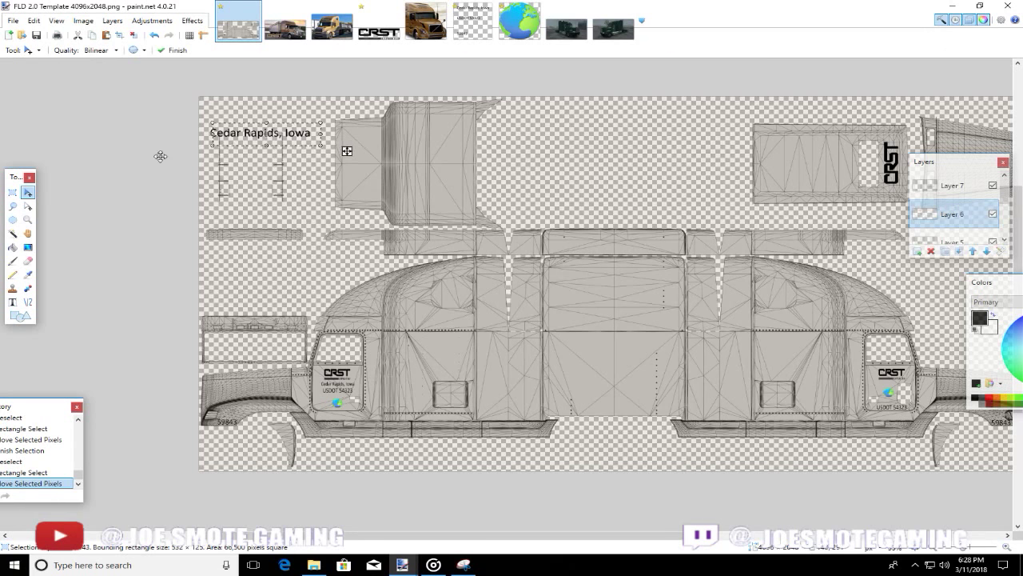
left_click(132, 35)
- Make Layer 7 active, select the area around the large "Cedar Rapids, Iowa" text, and try to move its pixels
left_click(955, 188)
left_click(12, 192)
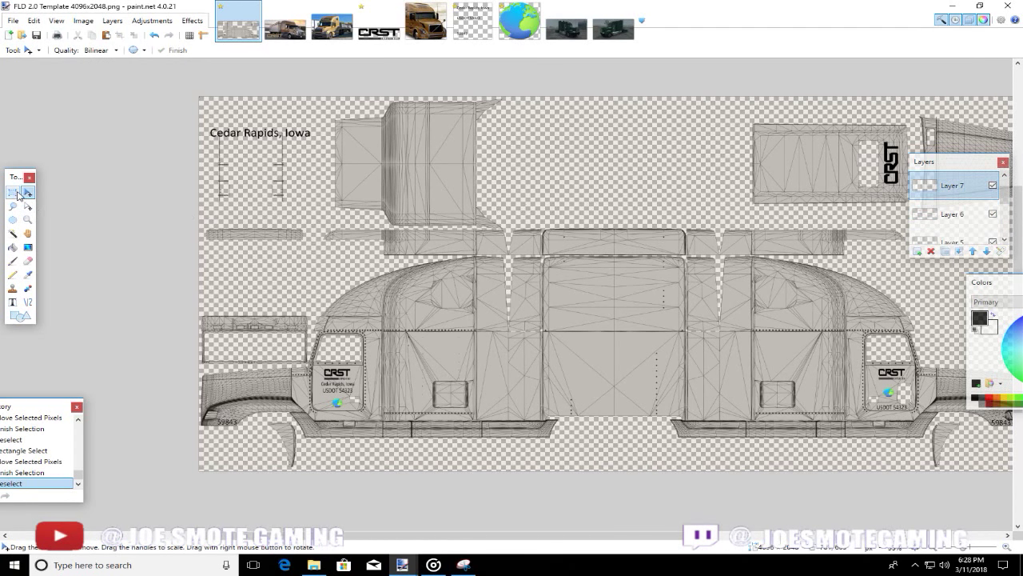
left_click_drag(205, 123, 323, 142)
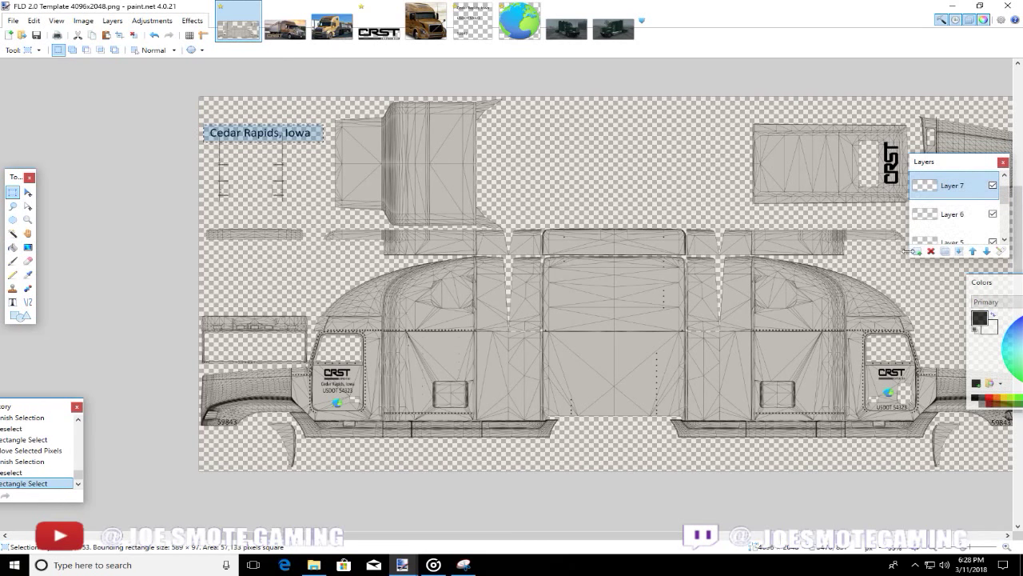
left_click(27, 193)
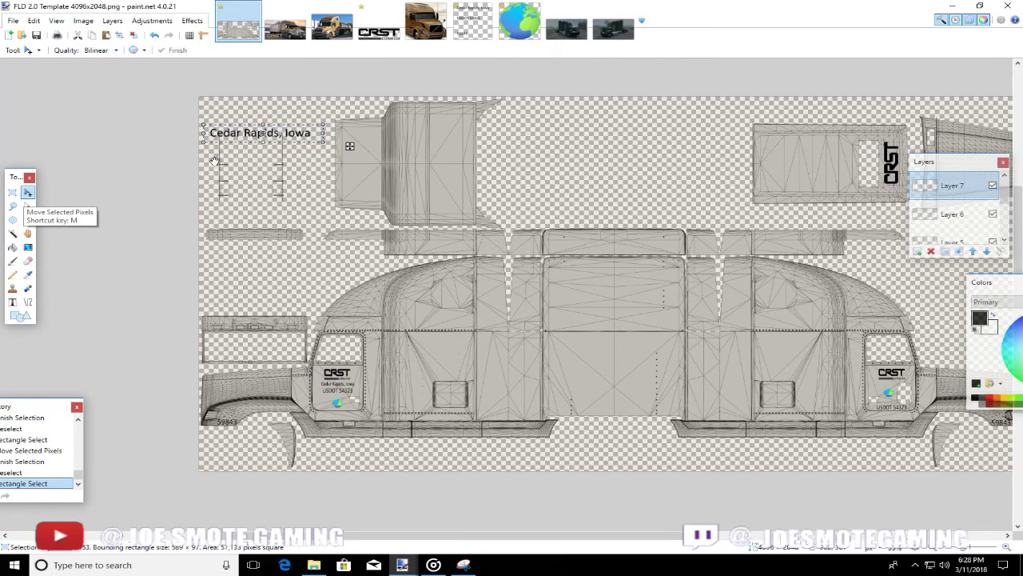
left_click(270, 126)
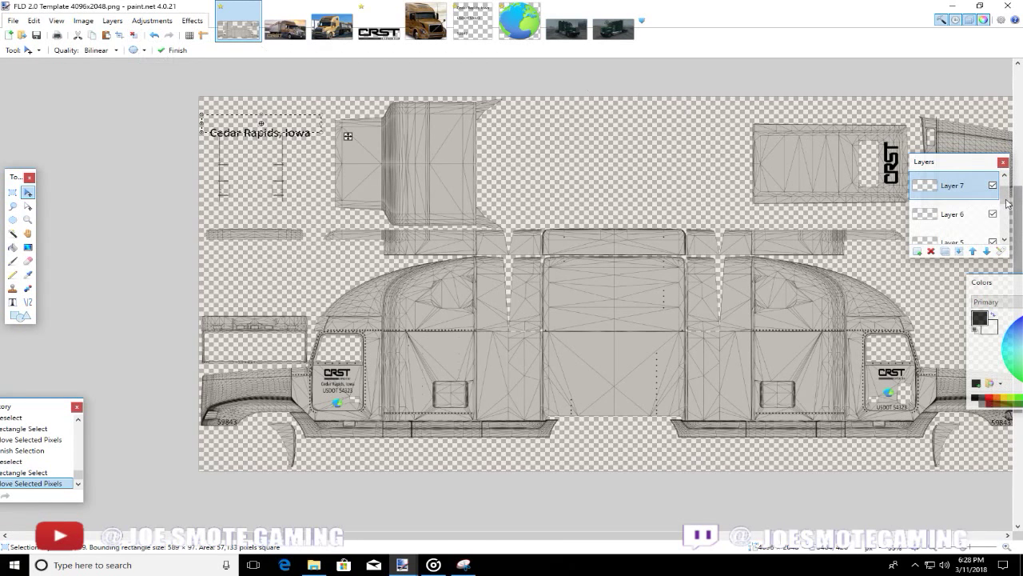
- Select the area around the "Cedar Rapids, Iowa" text with Layer 8 active and try to move it
scroll(1008, 203, "up", 1)
left_click(951, 185)
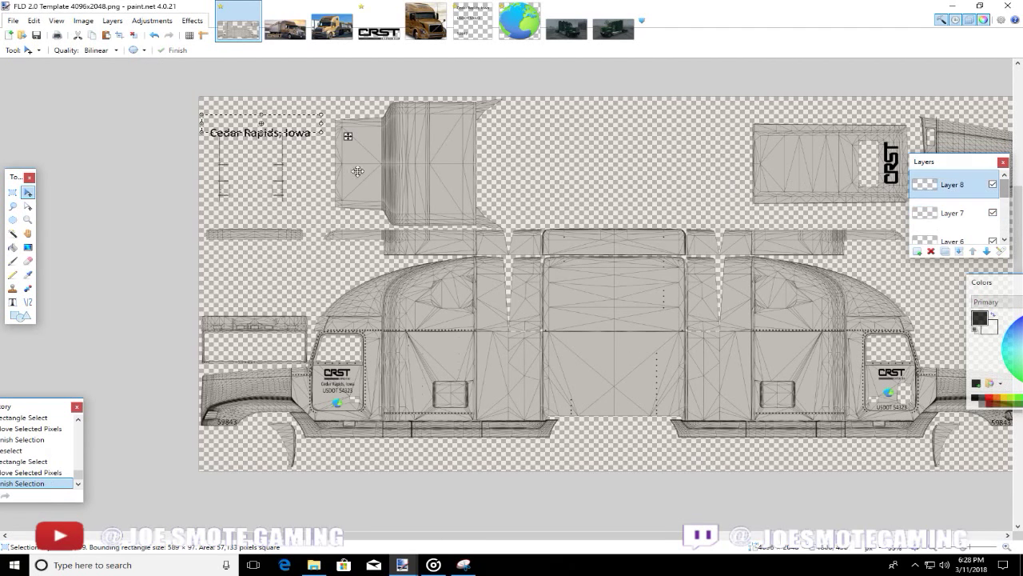
left_click(12, 193)
left_click_drag(205, 120, 318, 145)
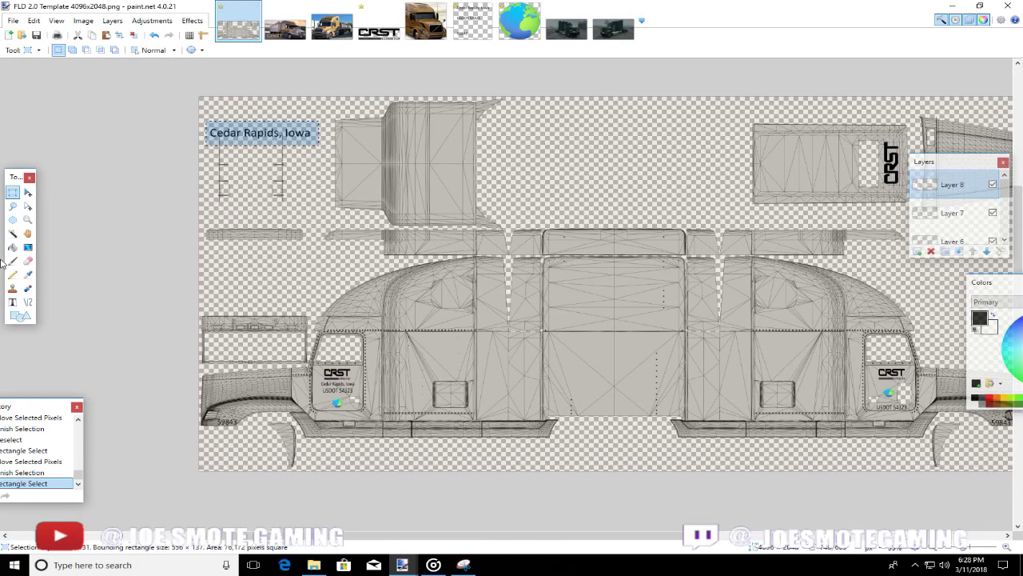
left_click(28, 192)
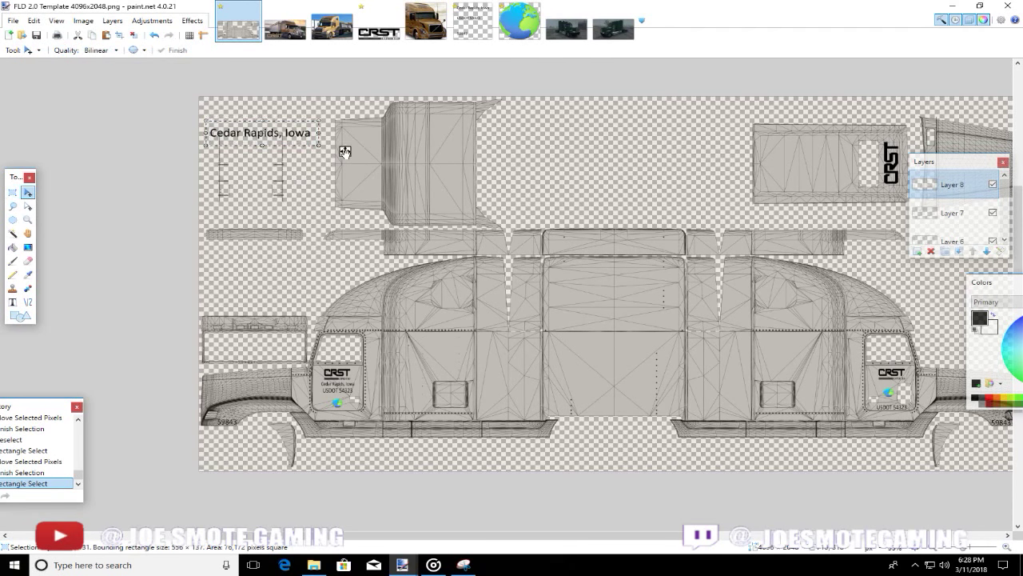
left_click_drag(344, 152, 339, 148)
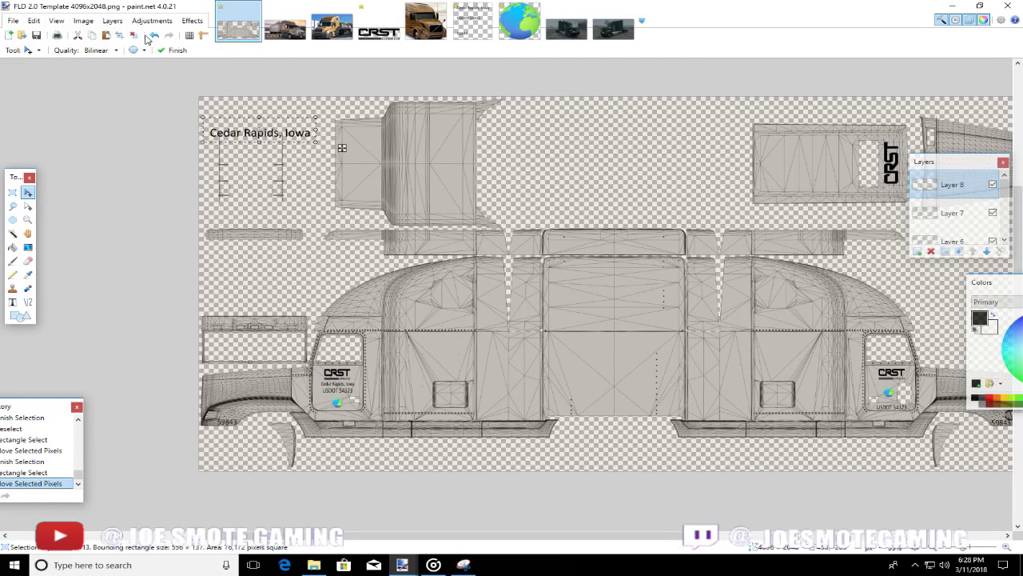
- Move the selected "Cedar Rapids, Iowa" text on Layer 3 off the canvas
scroll(1003, 190, "down", 5)
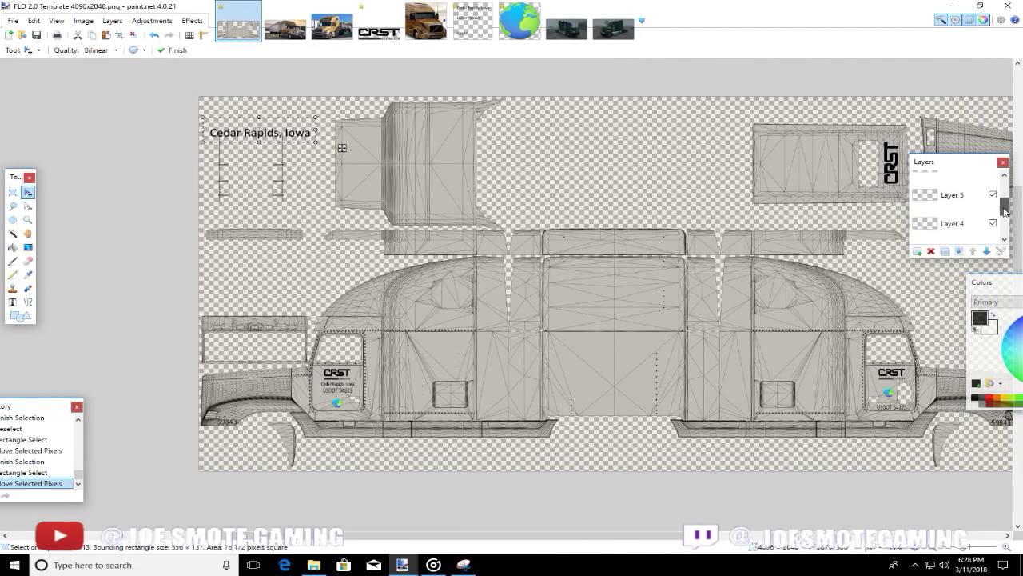
left_click(942, 184)
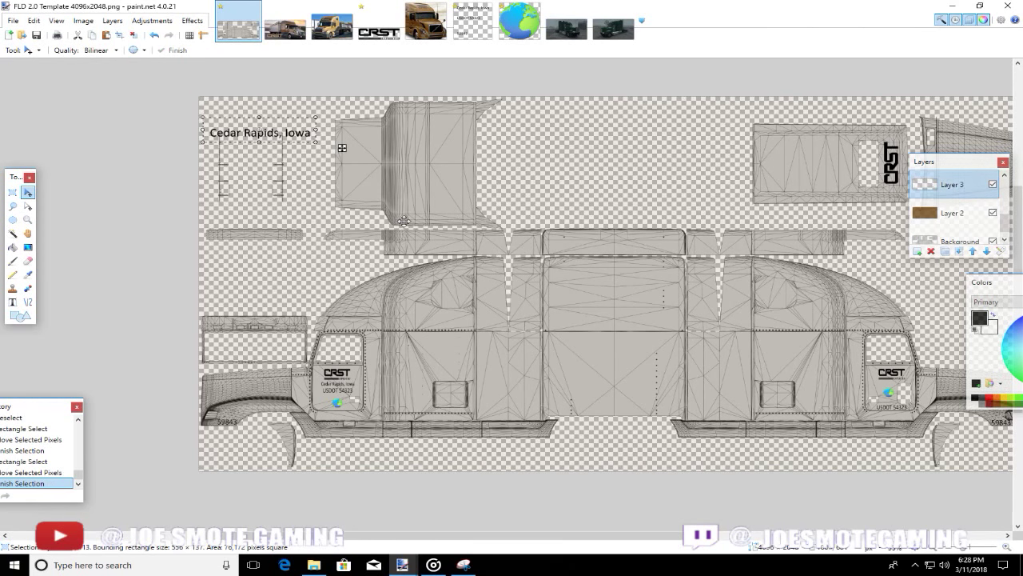
left_click(12, 192)
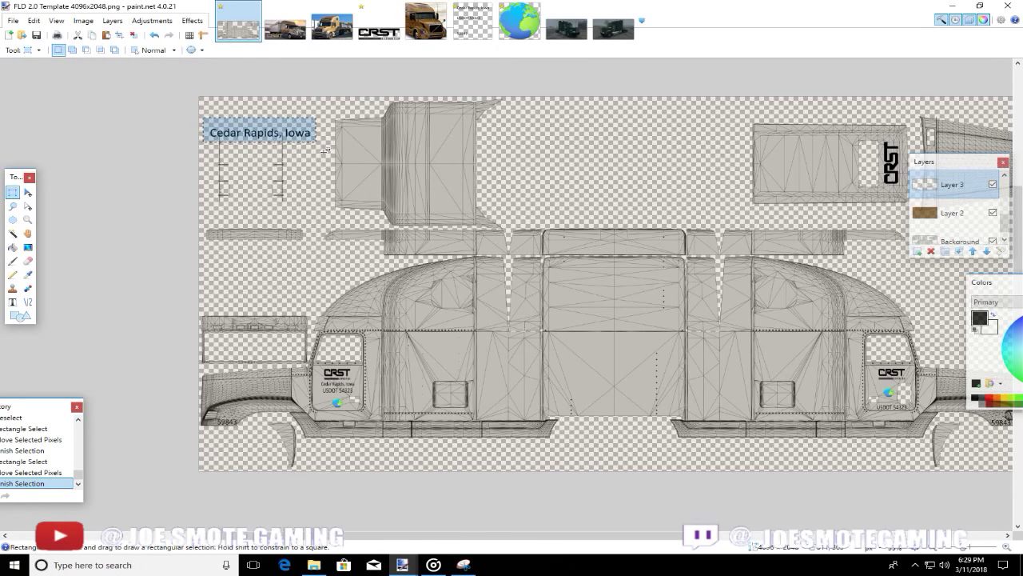
left_click(28, 192)
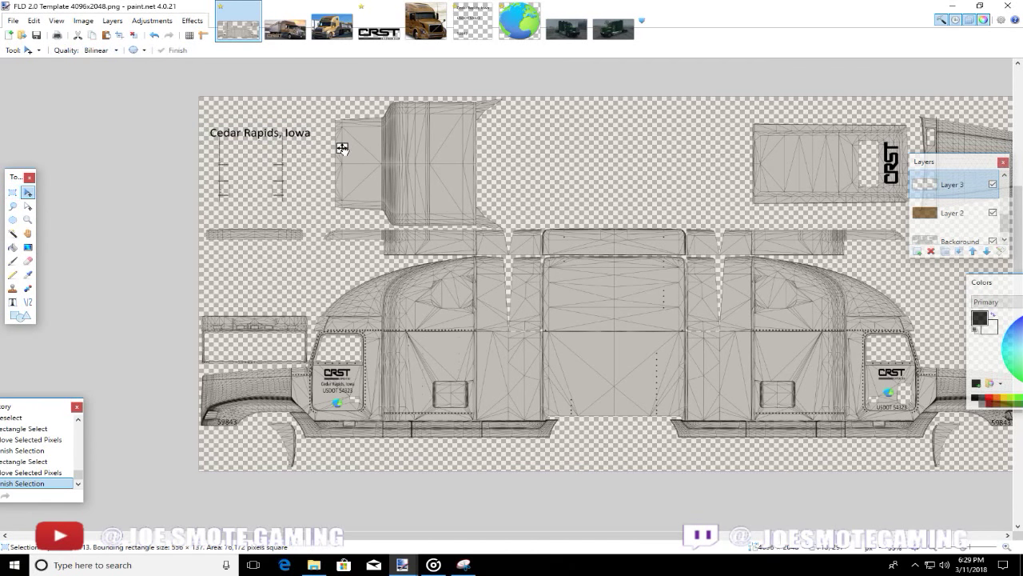
left_click_drag(342, 149, 118, 126)
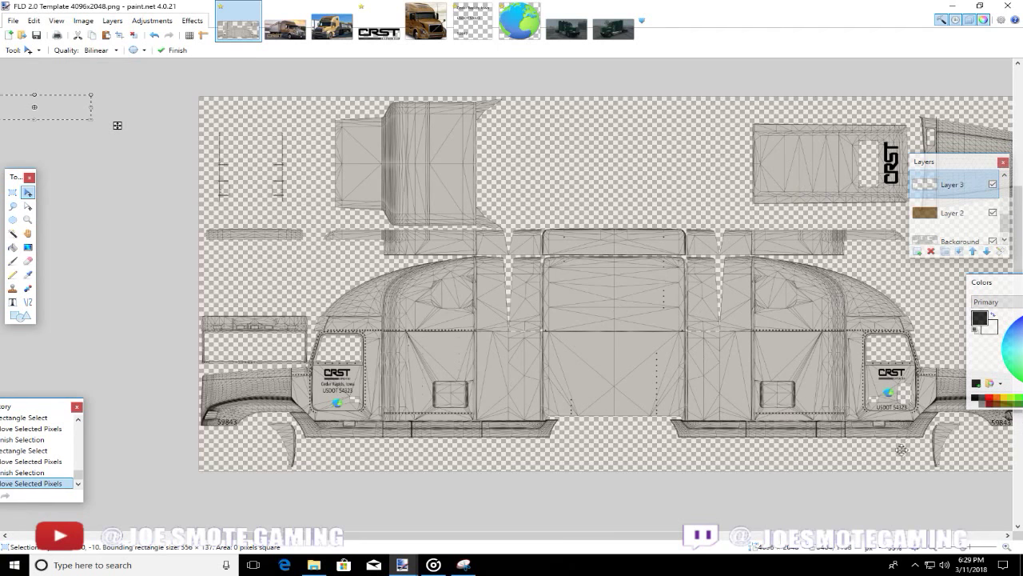
- Set the opacity of the brown Layer 2 to 255
left_click(934, 550)
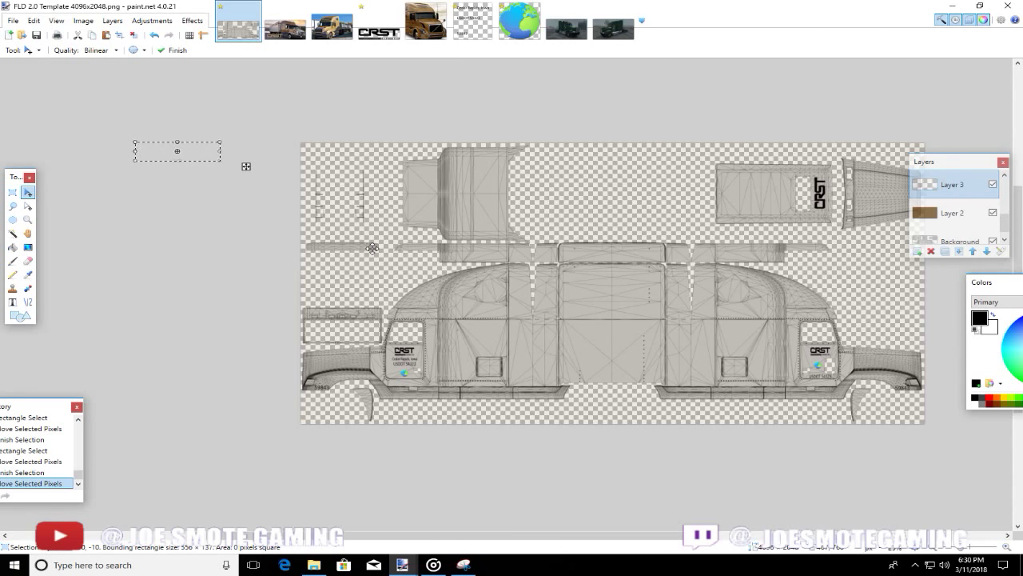
scroll(372, 248, "up", 2)
scroll(372, 248, "down", 2)
left_click(1009, 547)
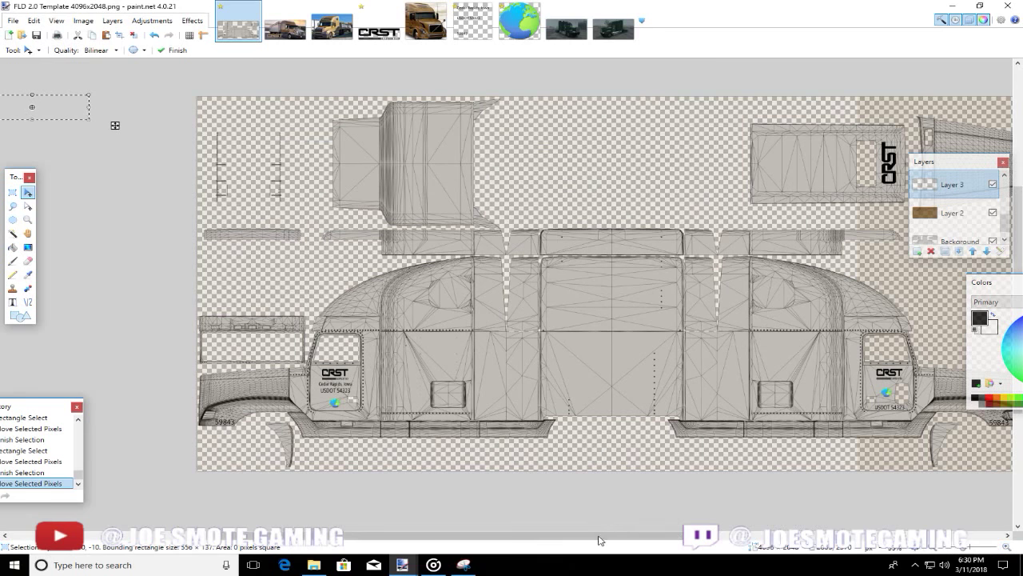
left_click_drag(584, 543, 612, 543)
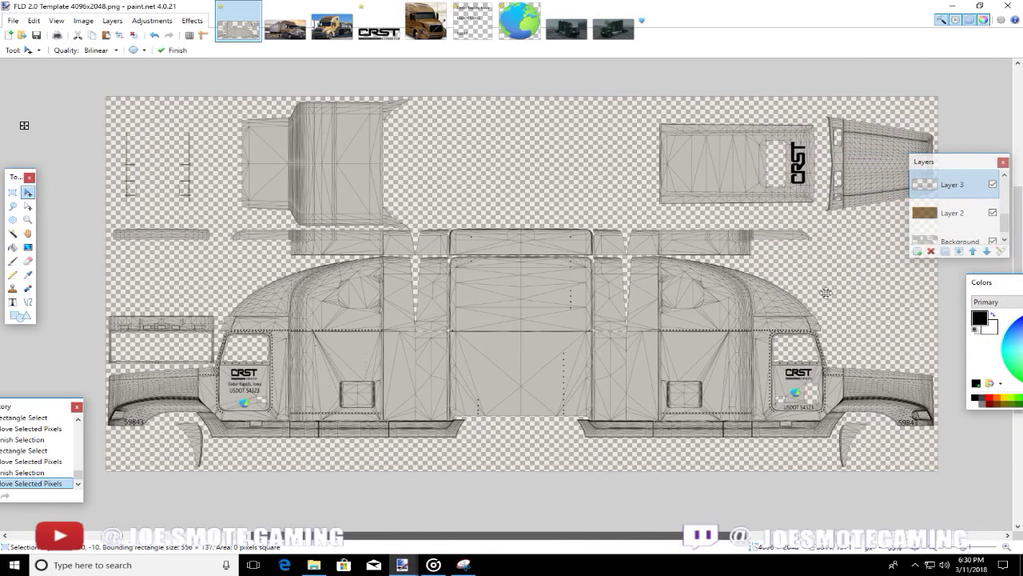
left_click(948, 225)
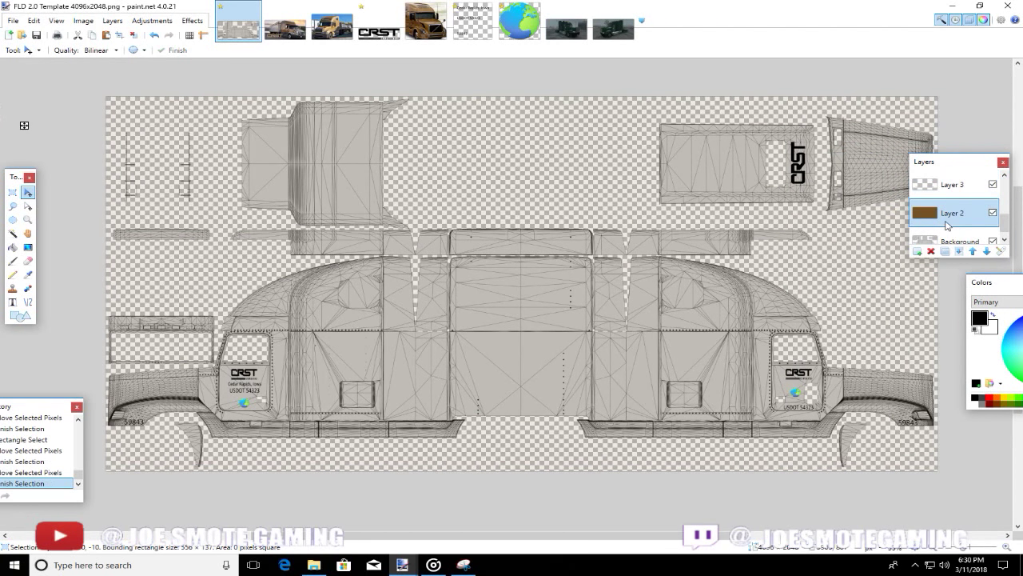
double_click(947, 226)
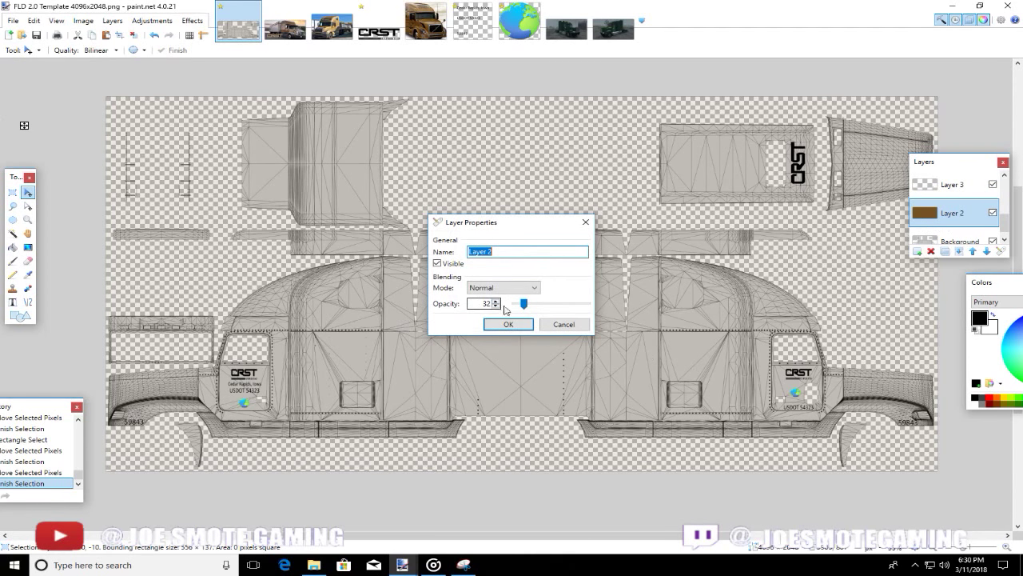
left_click_drag(524, 303, 599, 305)
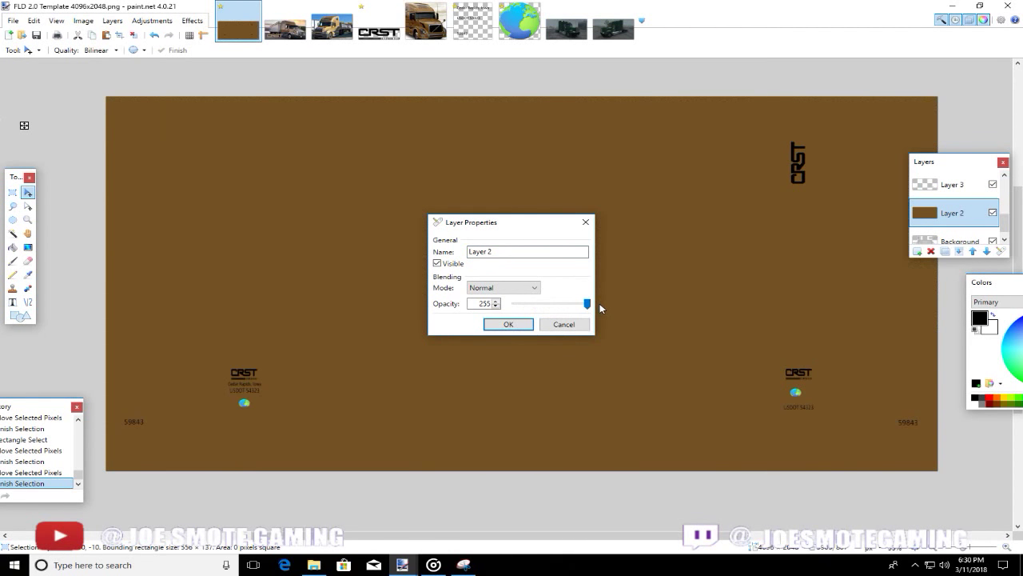
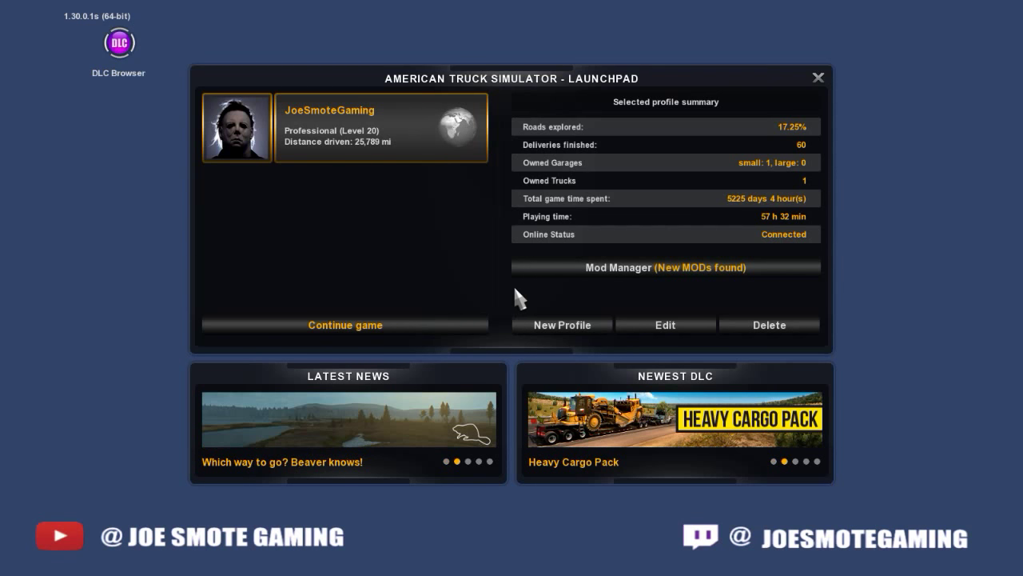
- Switch to the American Truck Simulator launchpad and activate the CRSTSkin mod in the Mod Manager
left_click(601, 271)
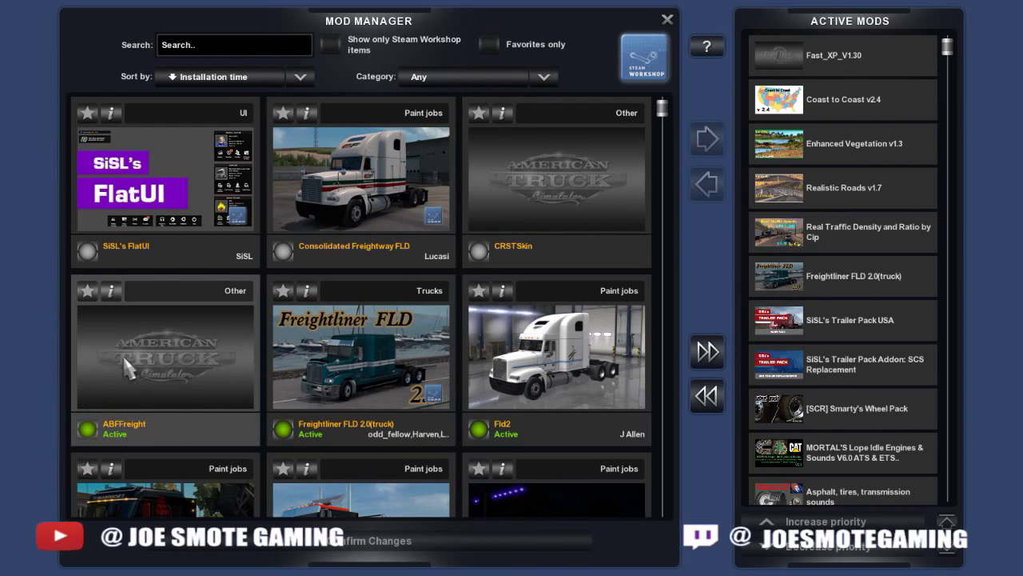
left_click(582, 193)
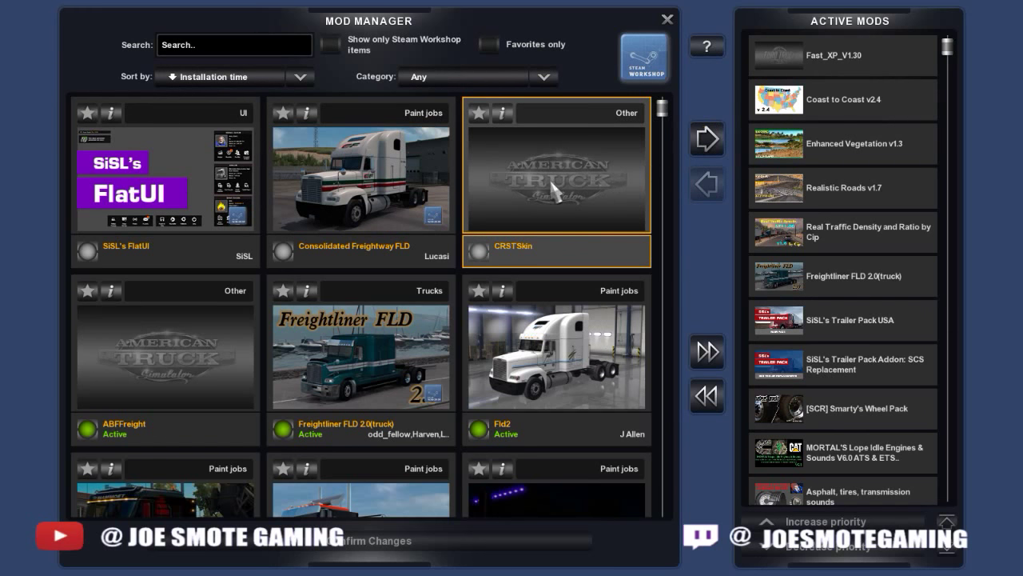
left_click(707, 140)
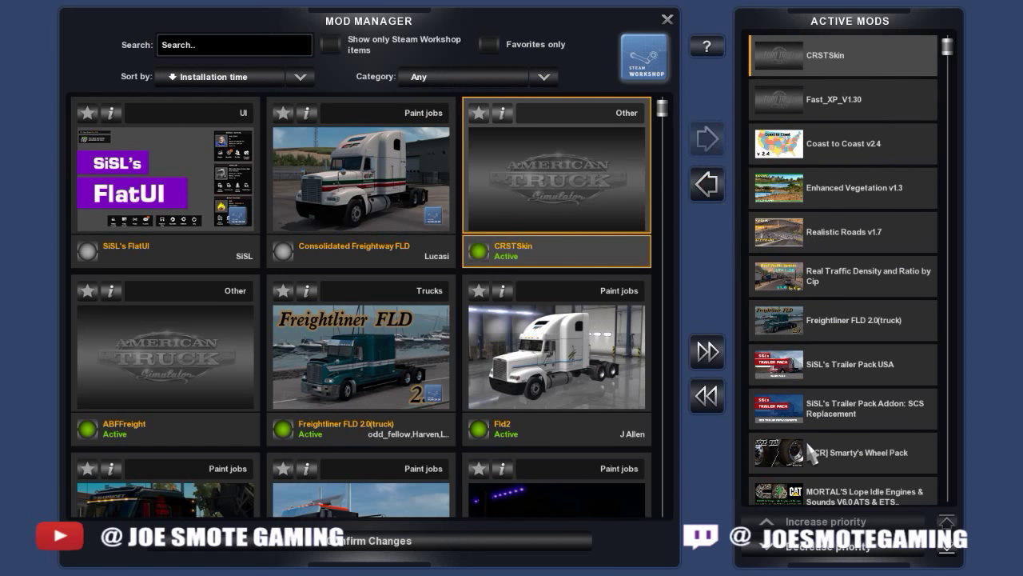
- Lower CRSTSkin to the last position in the active mods, below ABFFreight, and apply the mod changes
left_click(834, 554)
left_click(834, 553)
left_click(833, 553)
left_click(834, 553)
left_click(833, 553)
left_click(834, 553)
left_click(834, 553)
left_click(834, 553)
left_click(834, 553)
left_click(833, 553)
left_click(834, 553)
left_click(833, 553)
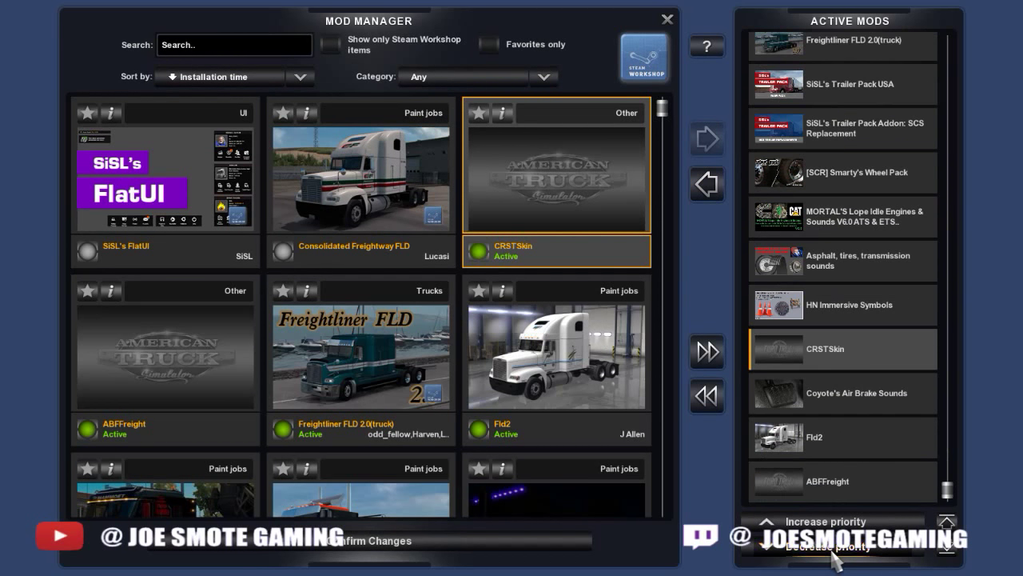
left_click(834, 553)
left_click(834, 553)
left_click(834, 553)
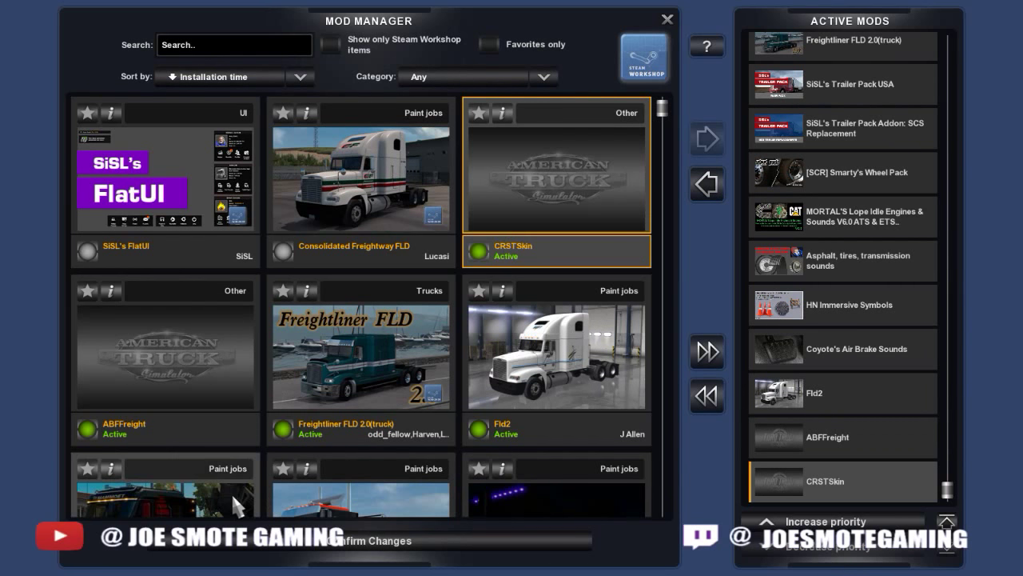
left_click(229, 544)
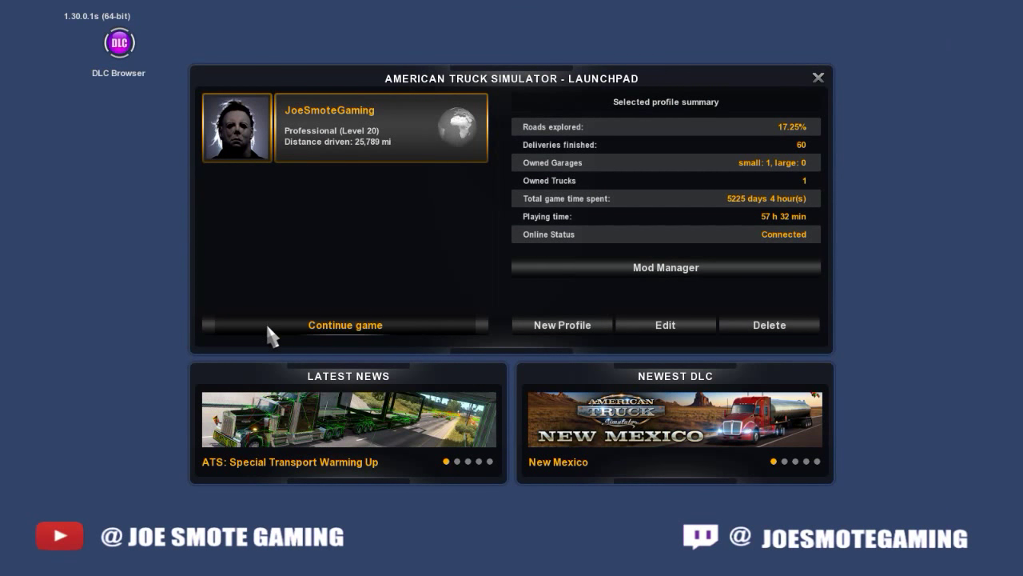
- Continue the game with the existing profile and set a world map navigation route to the repair shop in Amarillo
left_click(267, 327)
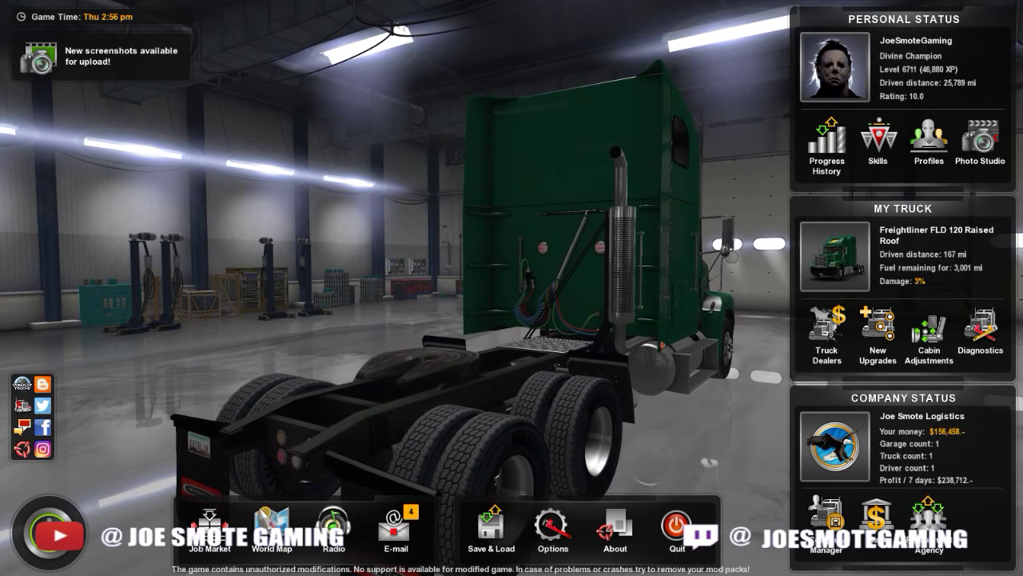
left_click(262, 534)
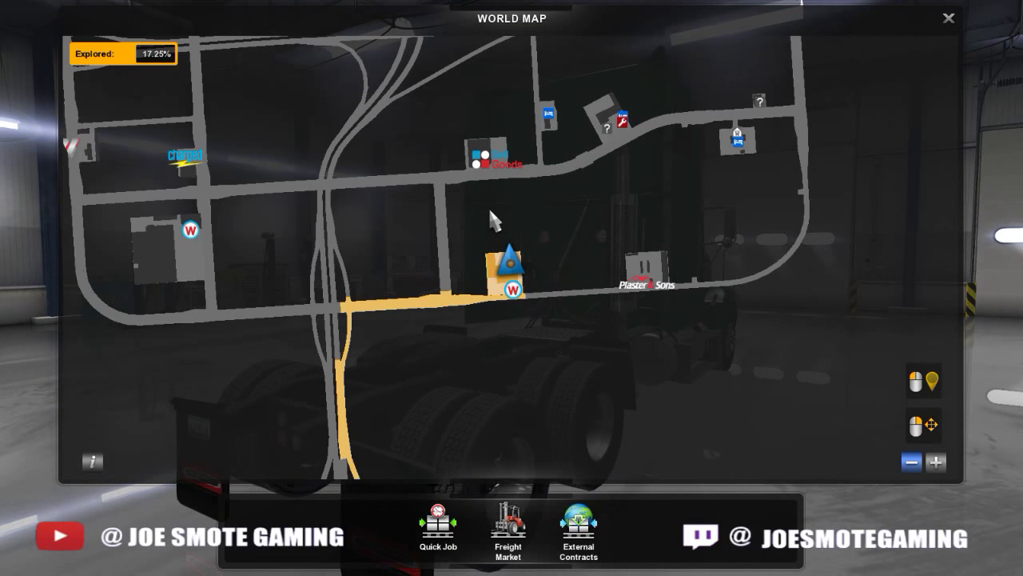
scroll(629, 137, "down", 3)
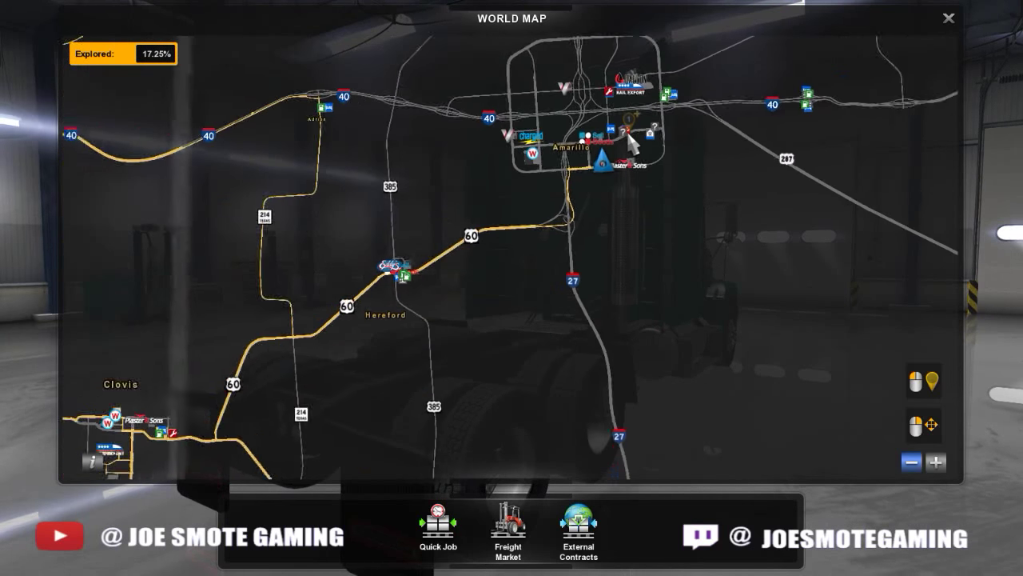
scroll(629, 138, "up", 3)
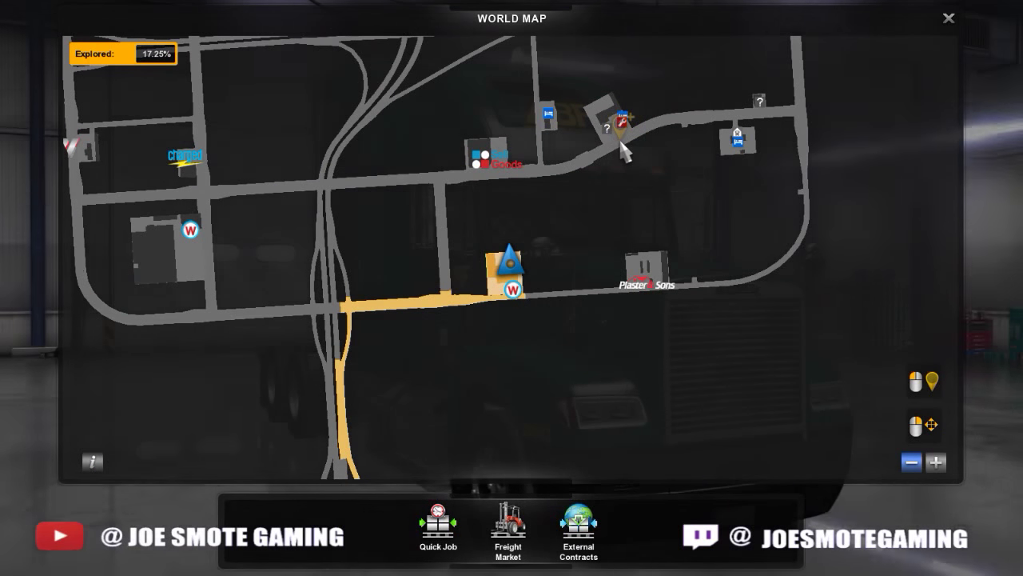
left_click(621, 142)
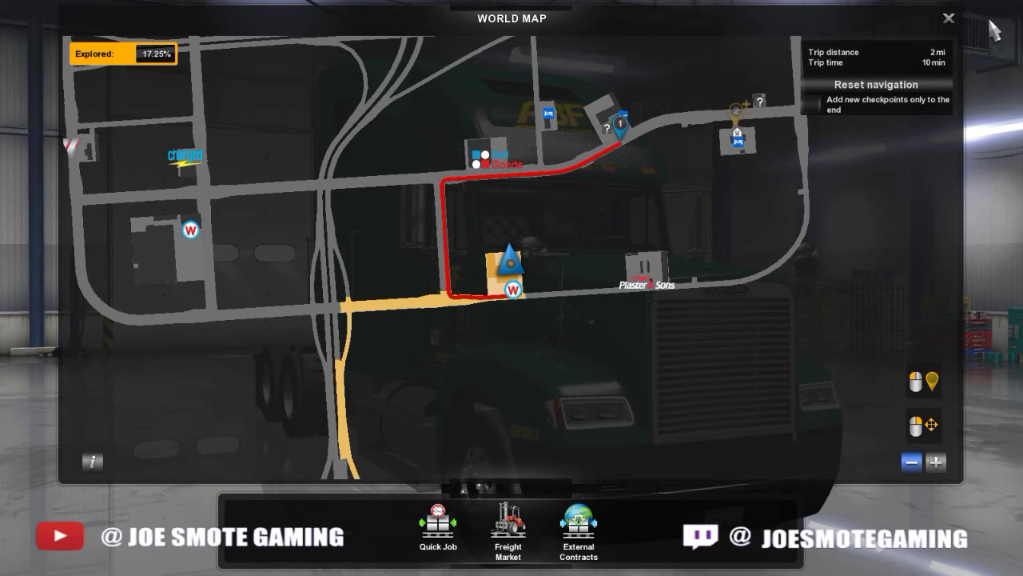
left_click(948, 18)
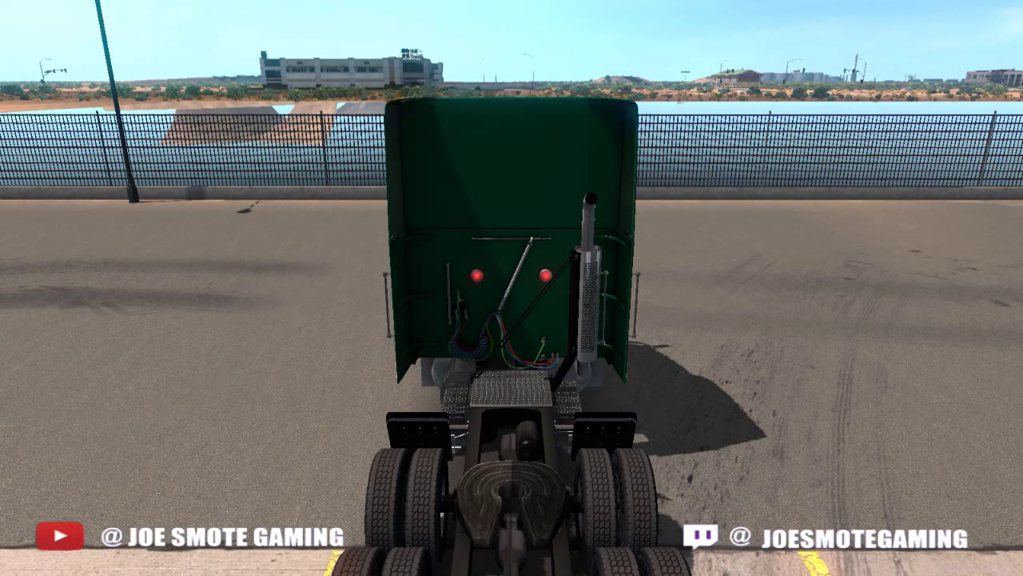
- Switch to the driver's cab view, start the truck's engine and release the parking brake
key("1")
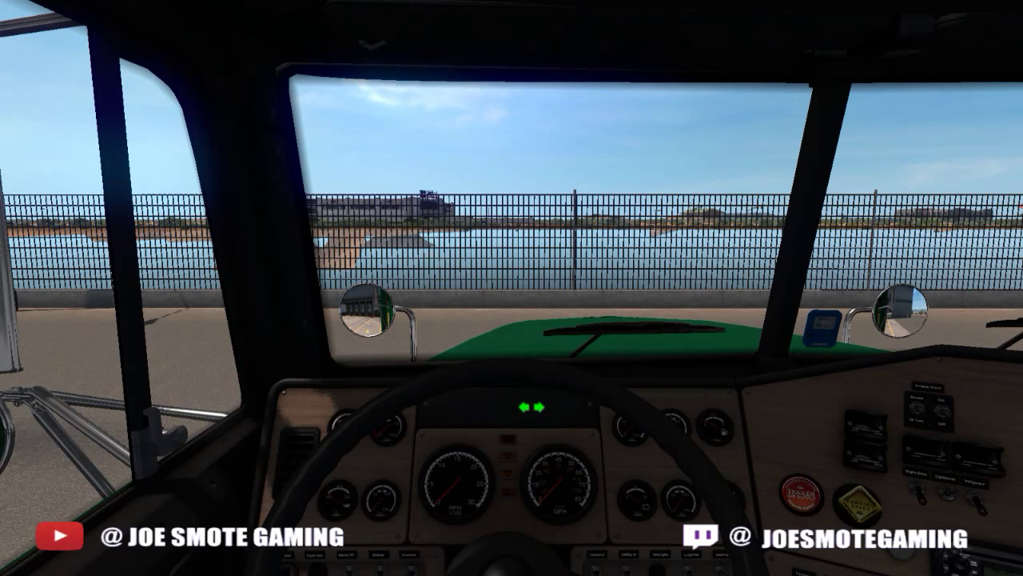
key("e")
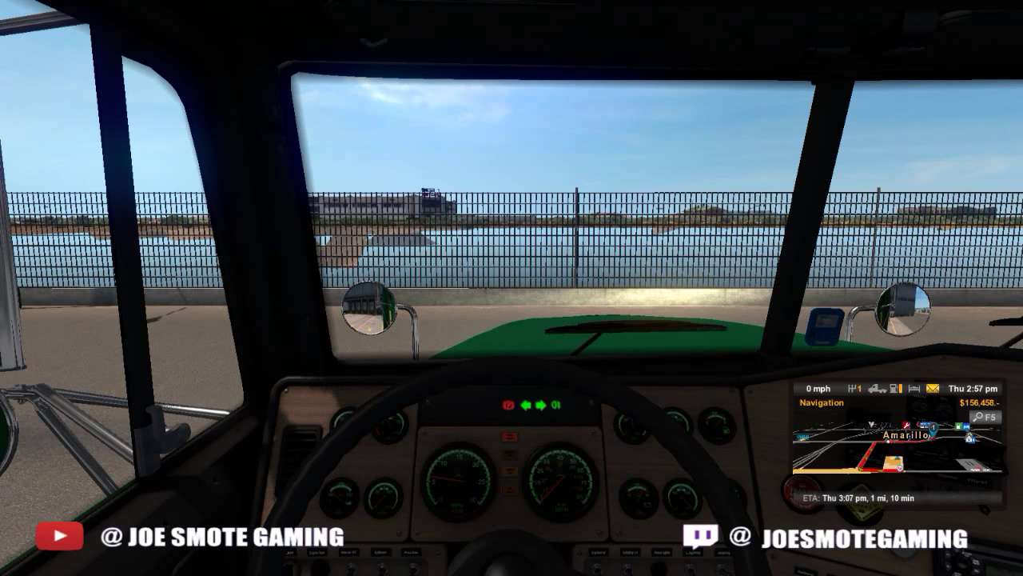
key("w")
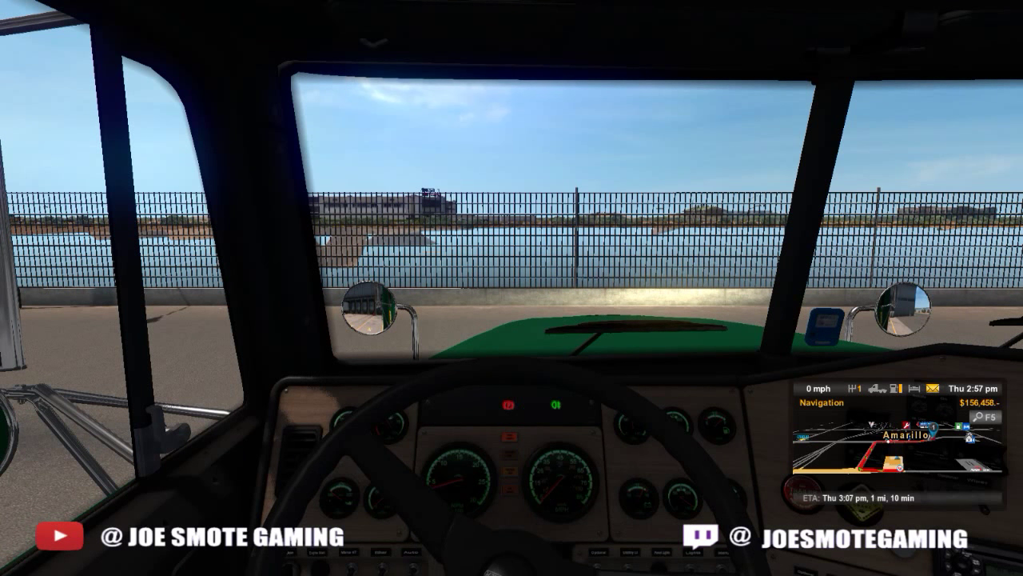
key("m")
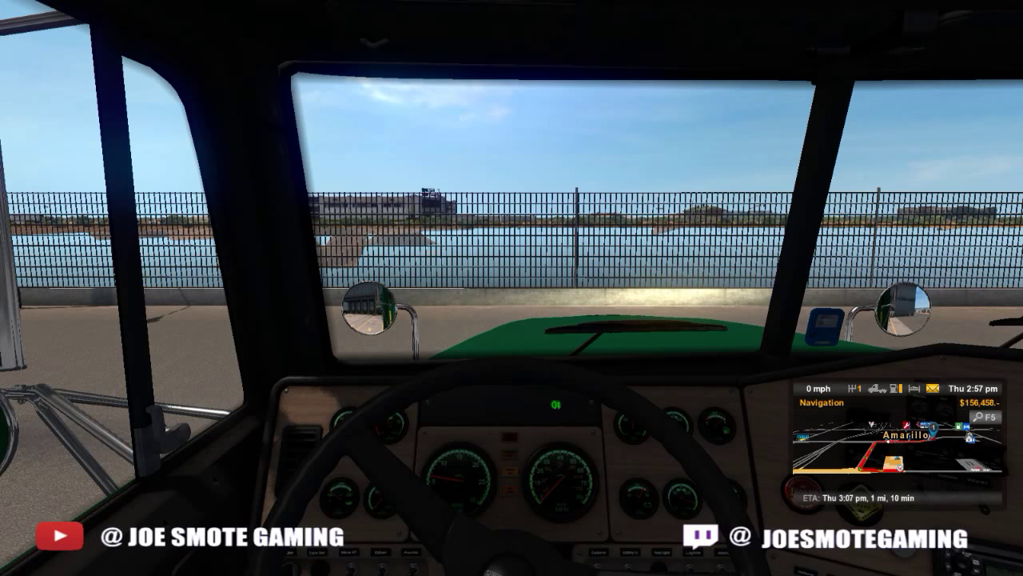
- Pull away with the hazard lights off and steer right around the end of the warehouse yard
key("w")
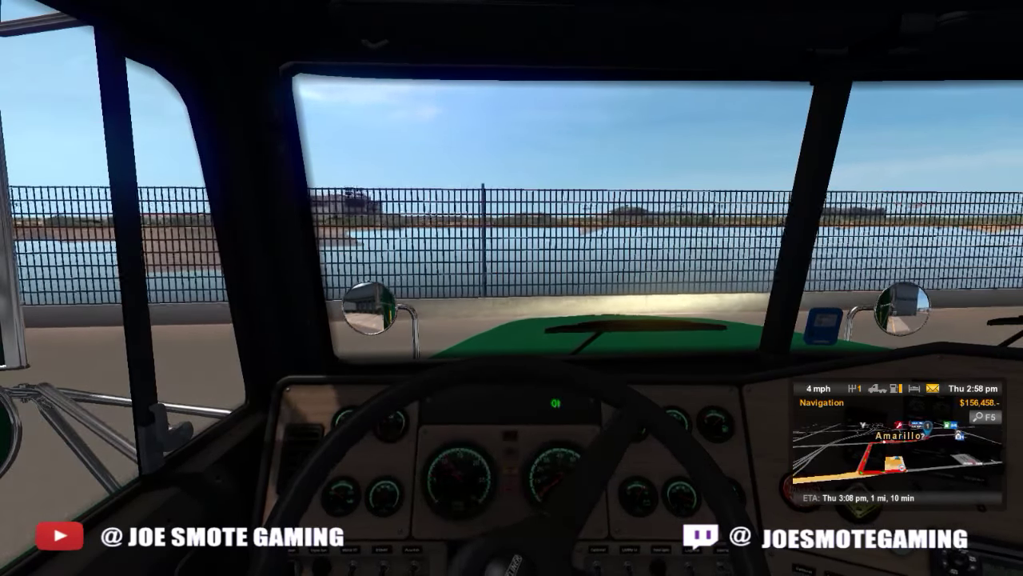
key("f")
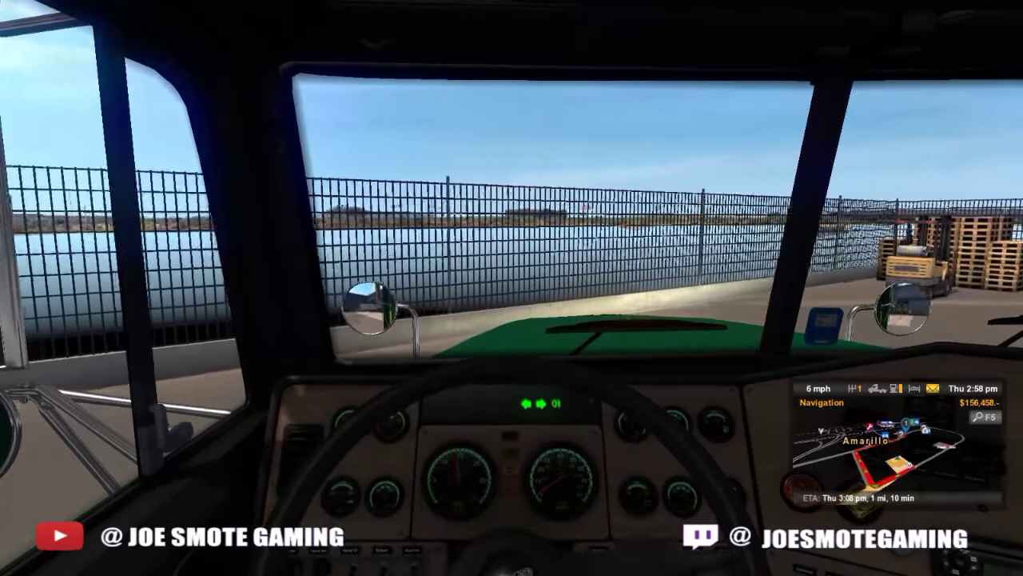
key("d")
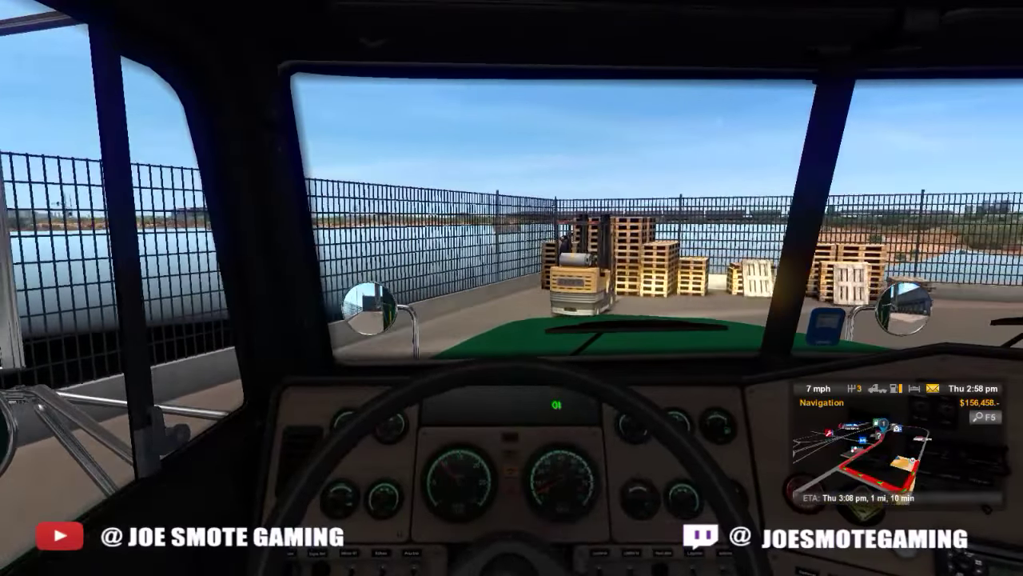
key("d")
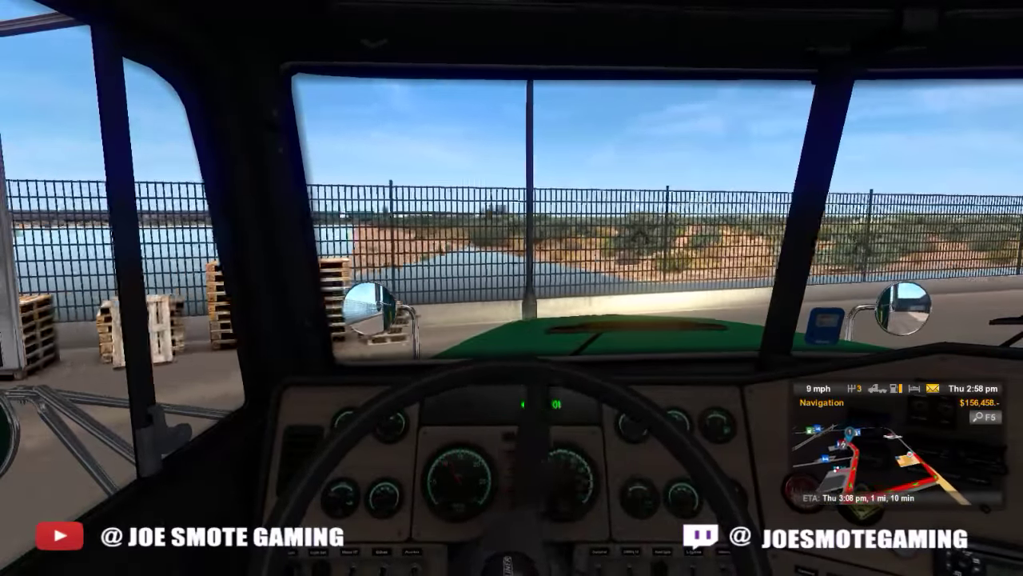
key("d")
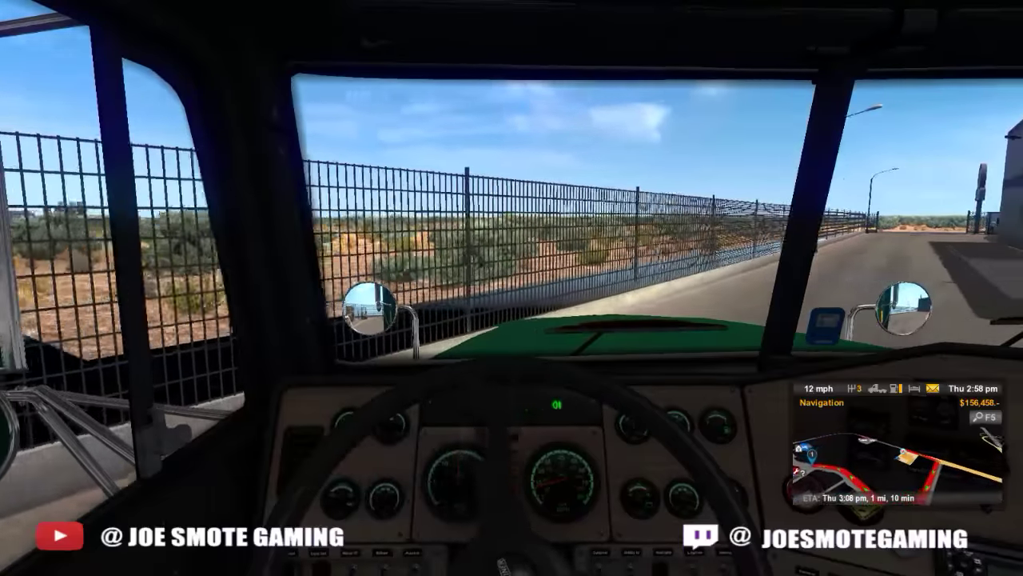
key("a")
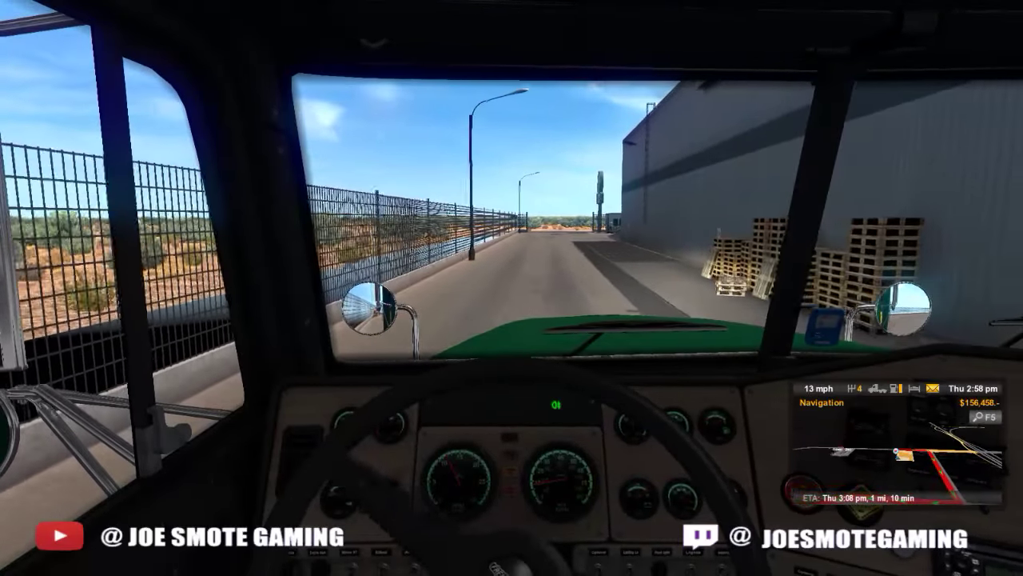
- Drive along the warehouse to the Wallbert yard exit, signal right and stop at the road
key("w")
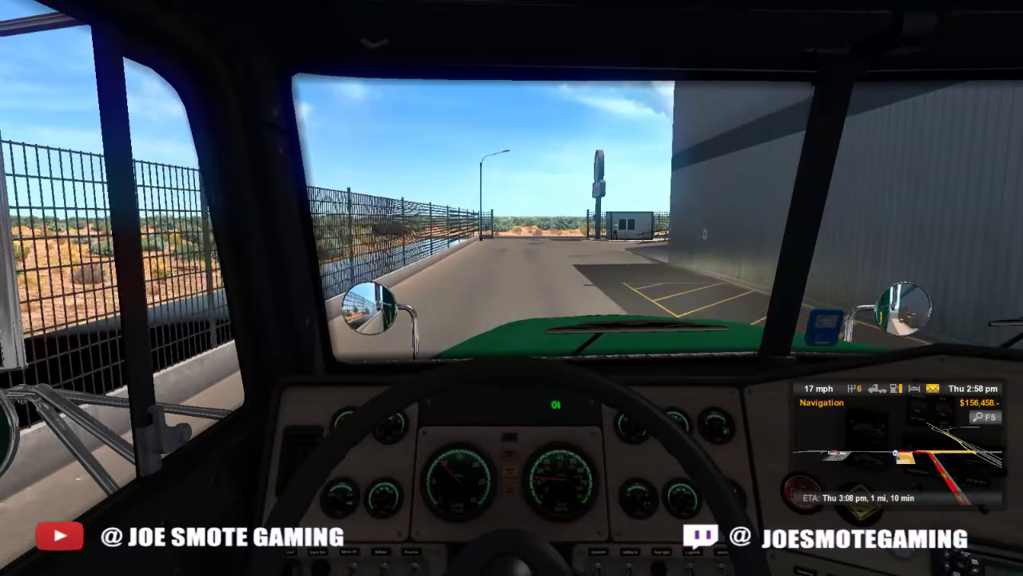
key("w")
key("a")
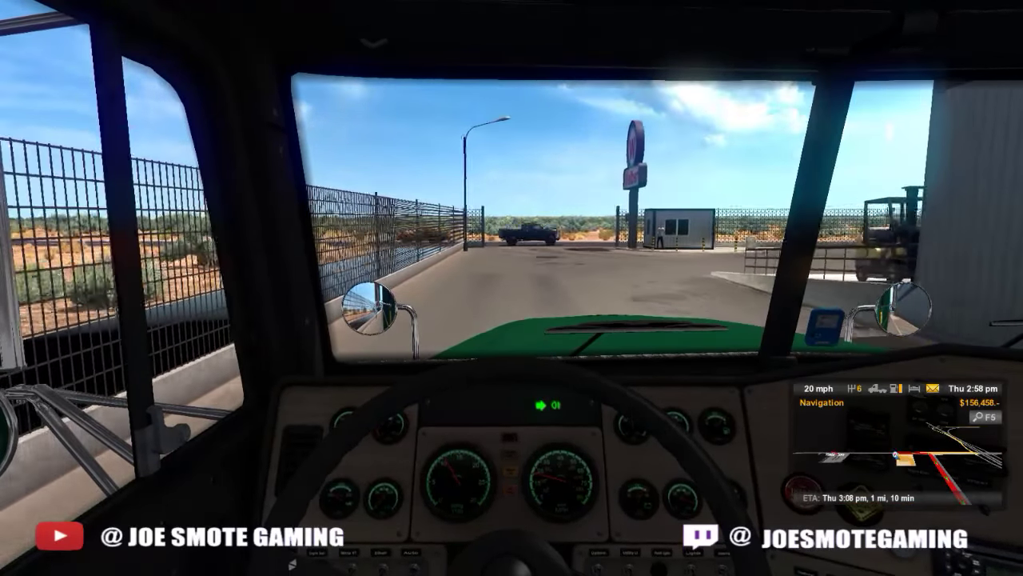
key("s")
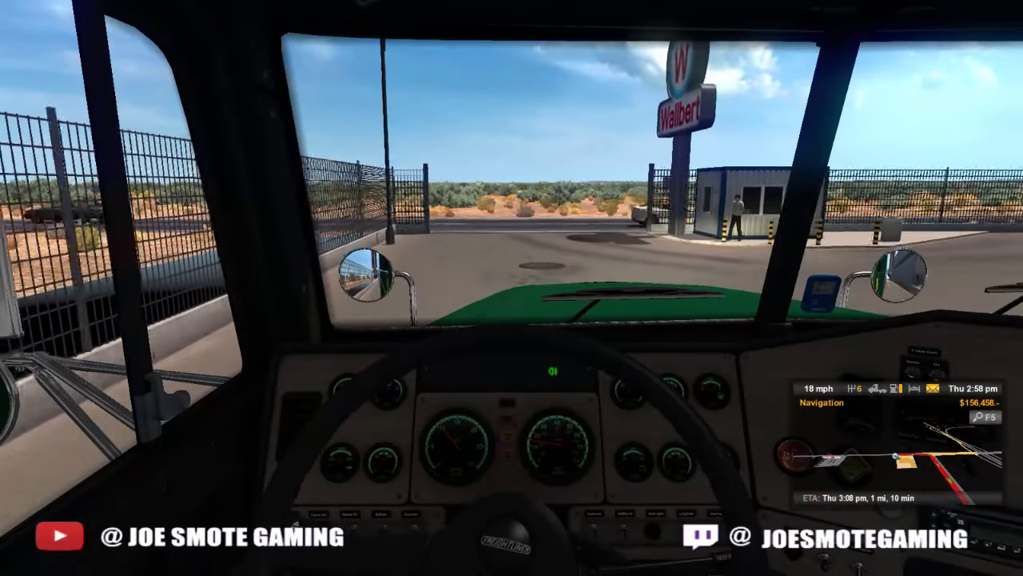
key("s")
key("e")
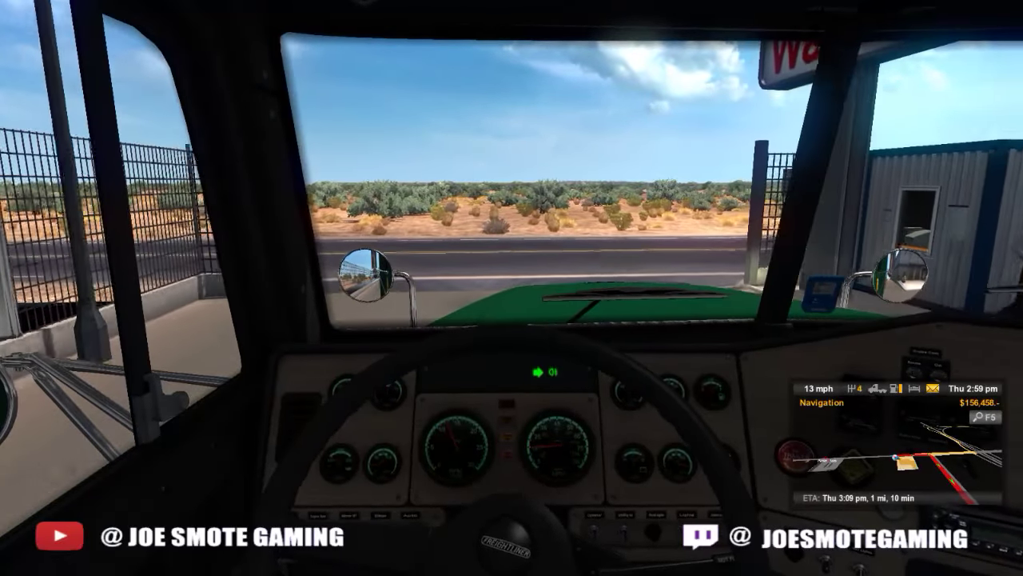
key("s")
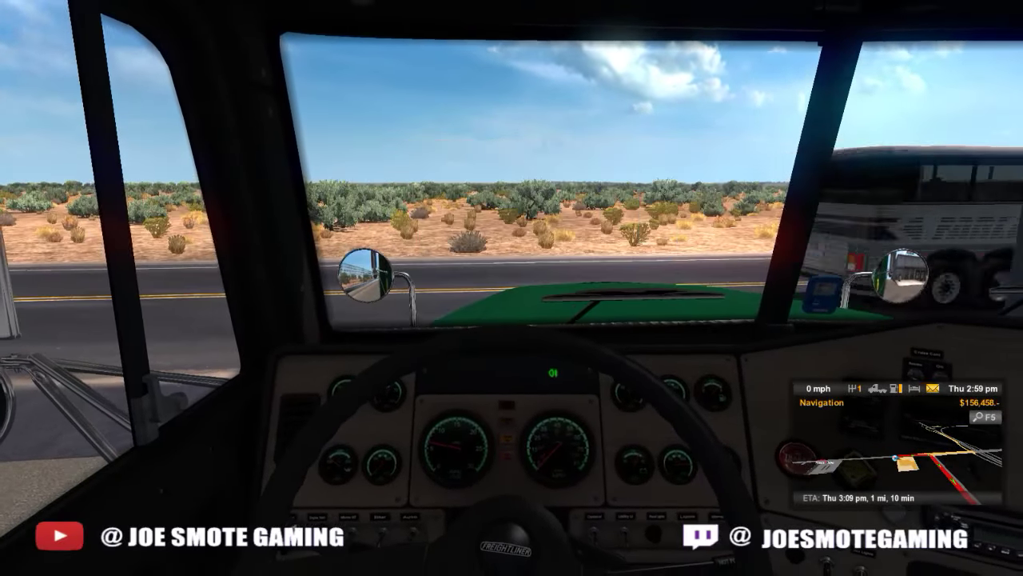
- Check the road to the left for traffic and turn right out of the yard onto the highway
mouse_move(512, 288)
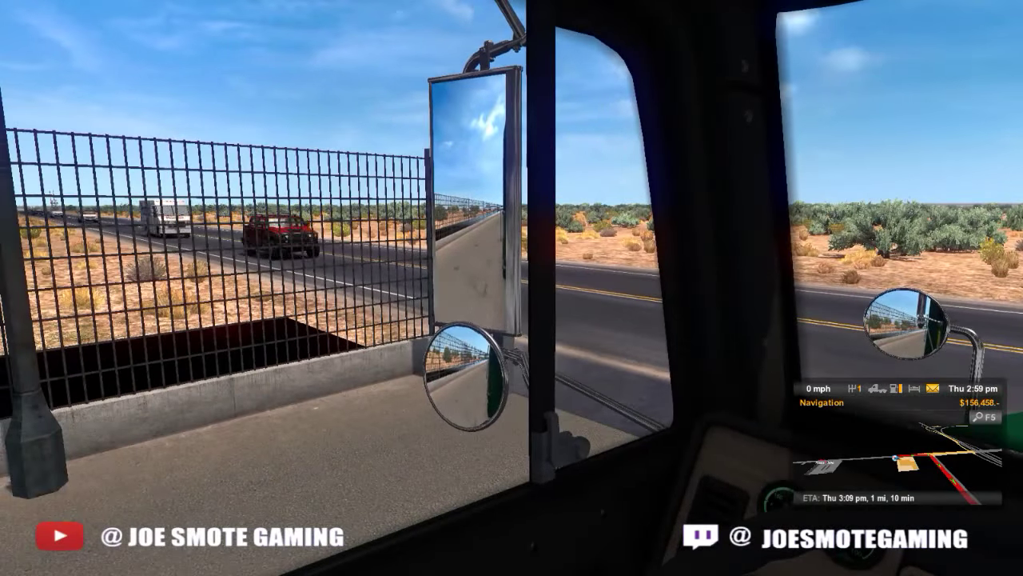
key("w")
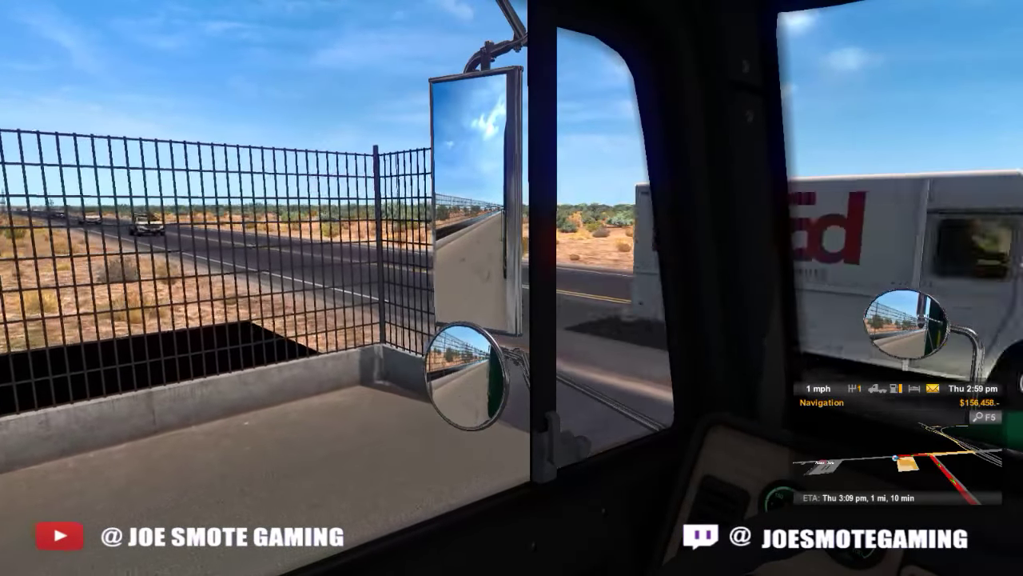
key("s")
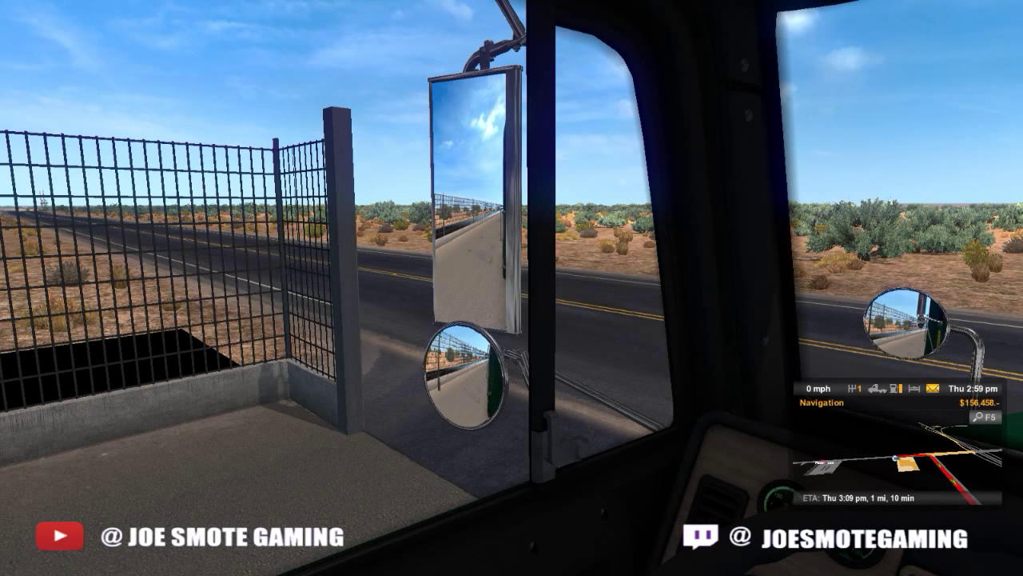
key("w")
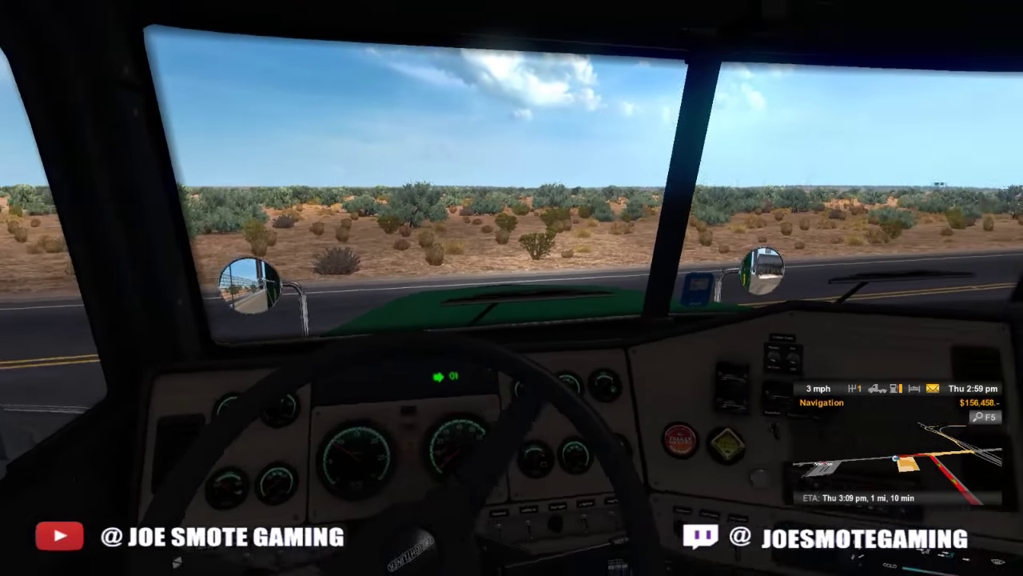
key("d")
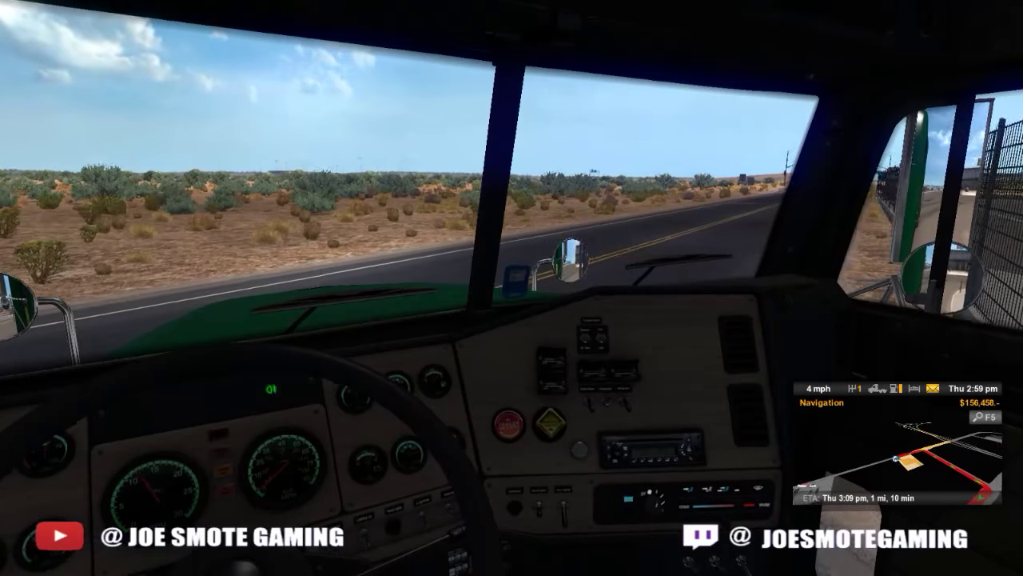
key("w")
key("d")
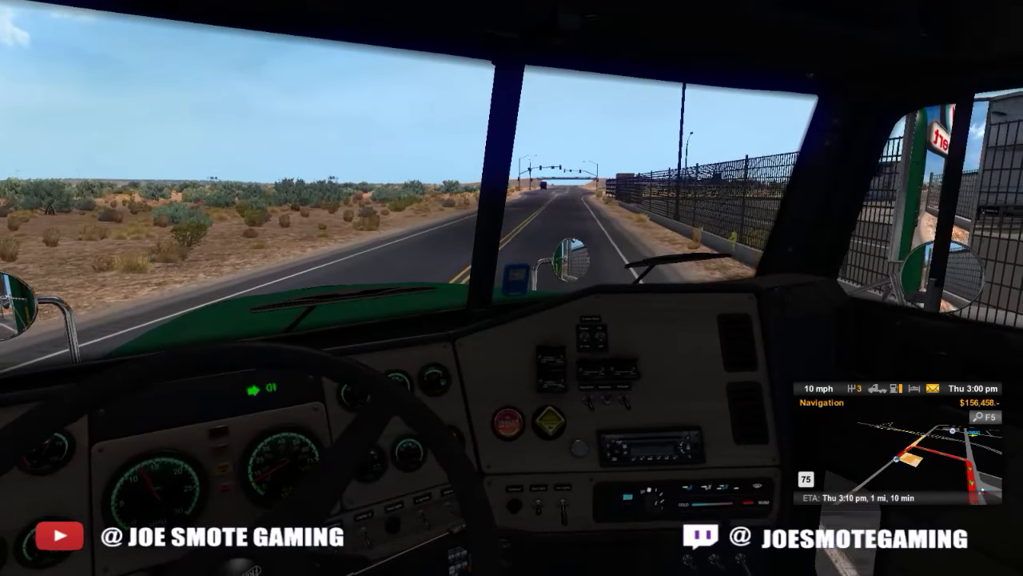
- Follow the road past the yard fence to the traffic lights and stop at the intersection
key("w")
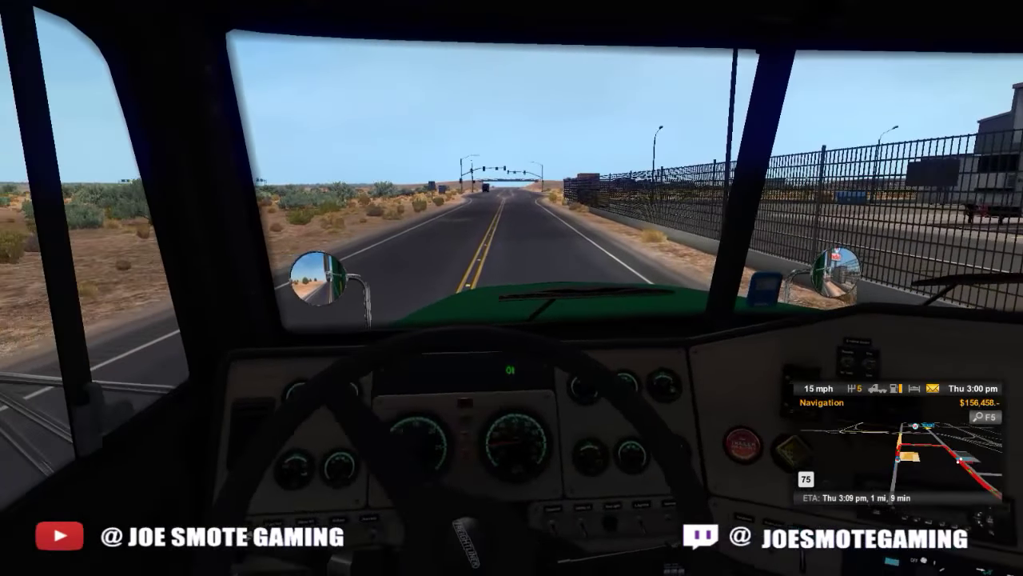
key("w")
key("w")
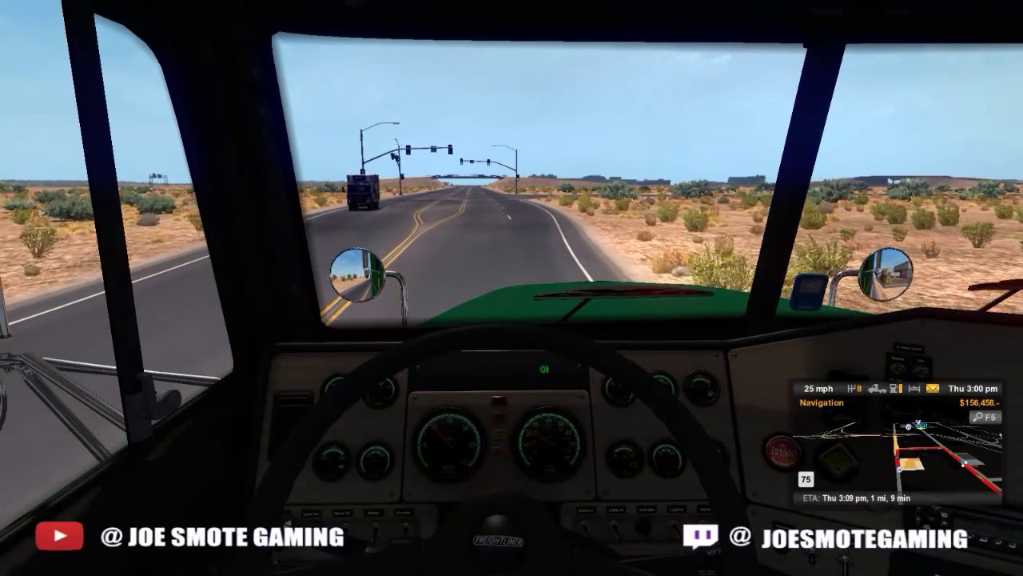
key("w")
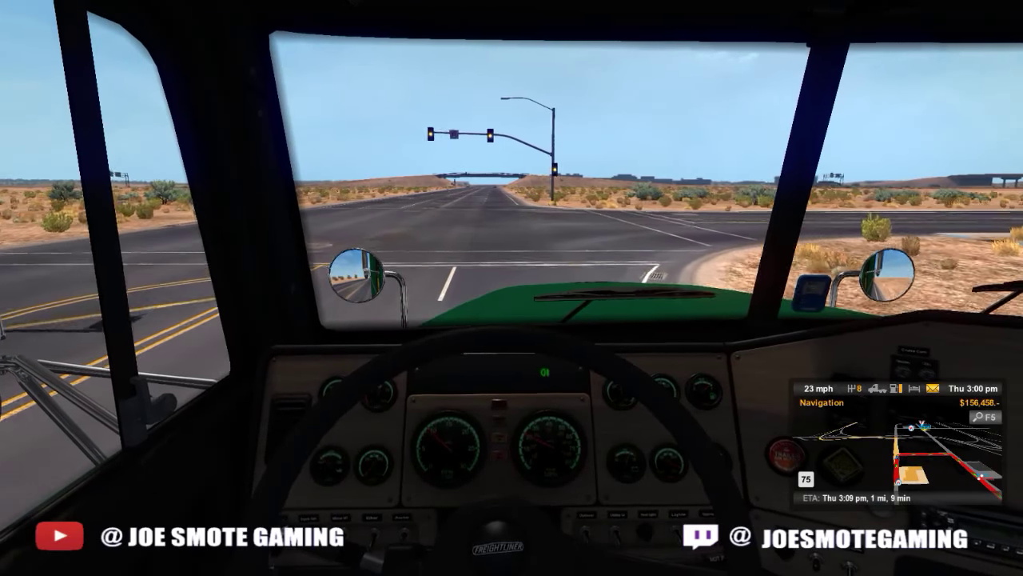
key("s")
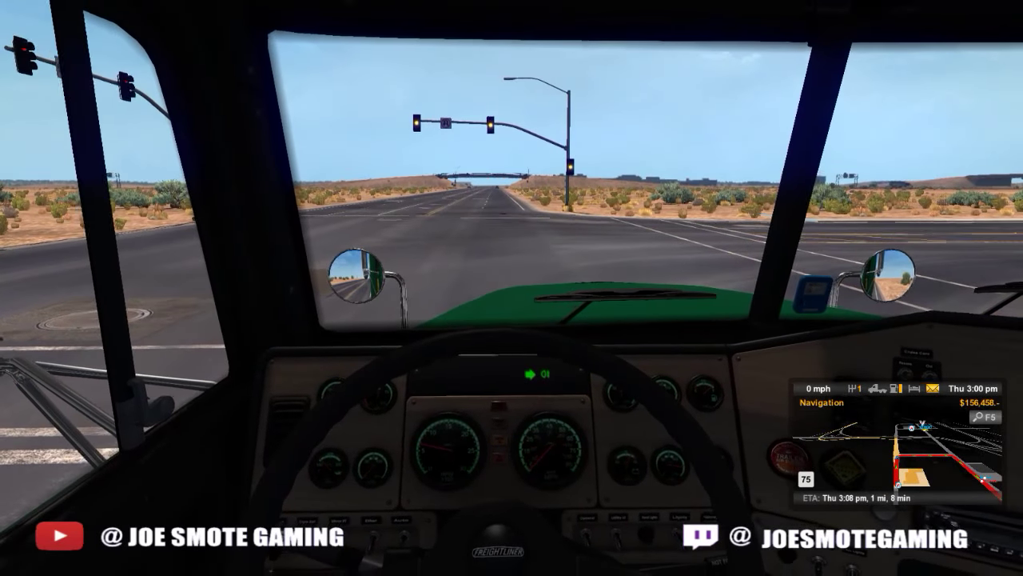
- Turn right at the intersection onto the multi-lane road along the navigation route
key("w")
key("d")
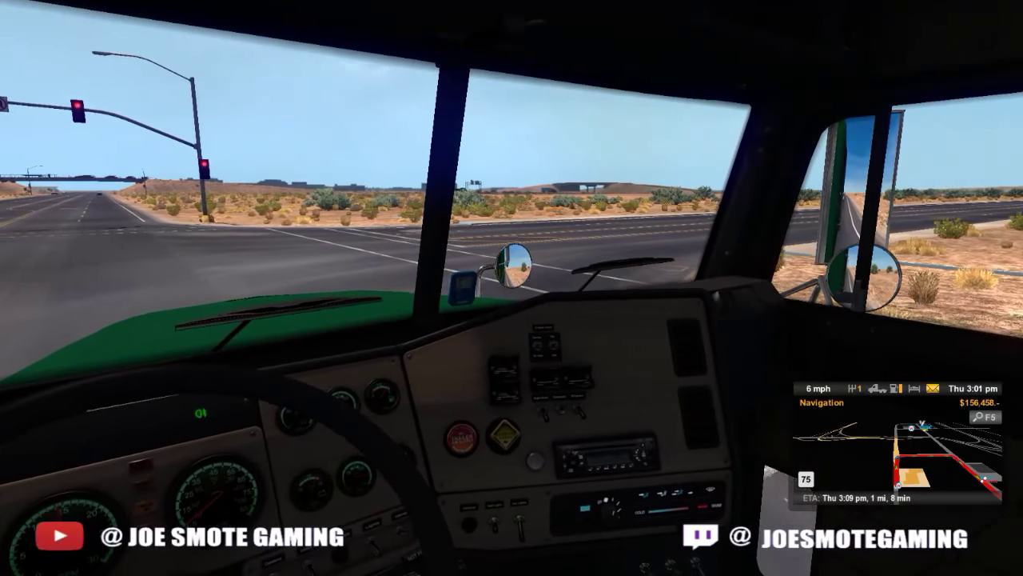
key("w")
key("d")
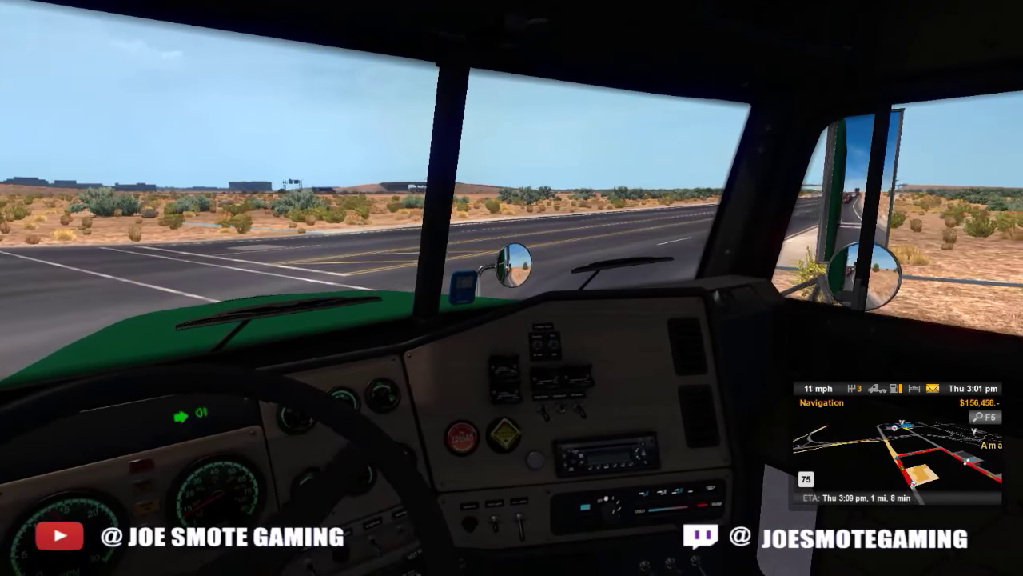
key("w")
key("d")
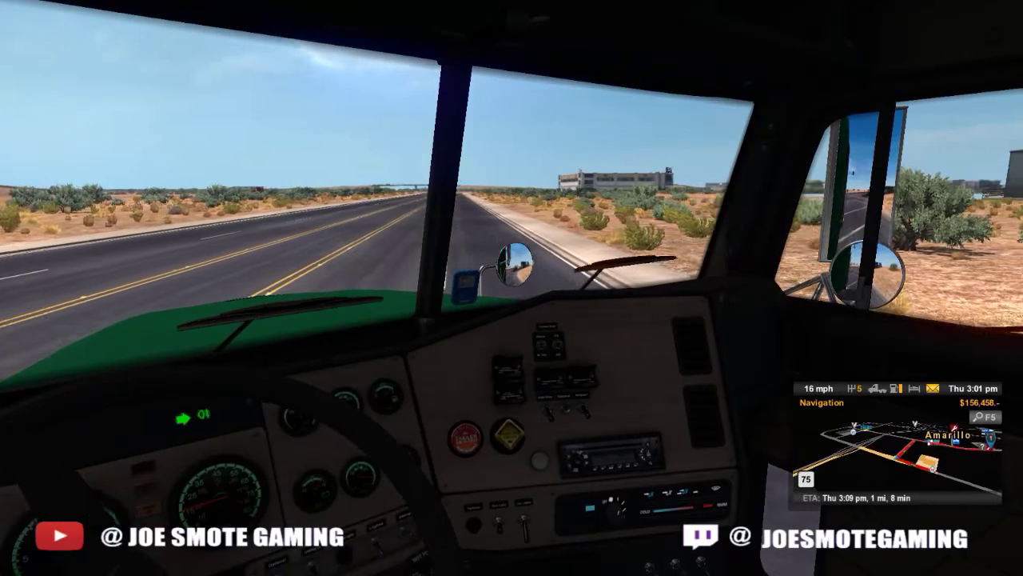
- Drive down the multi-lane road to the next traffic lights and switch to the exterior chase view
key("w")
key("w")
key("w")
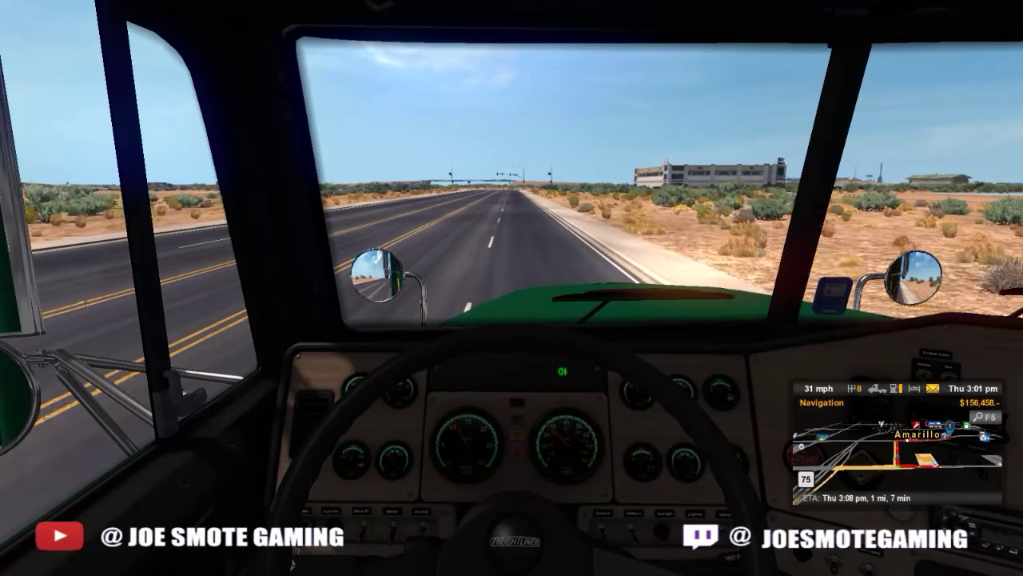
key("2")
key("w")
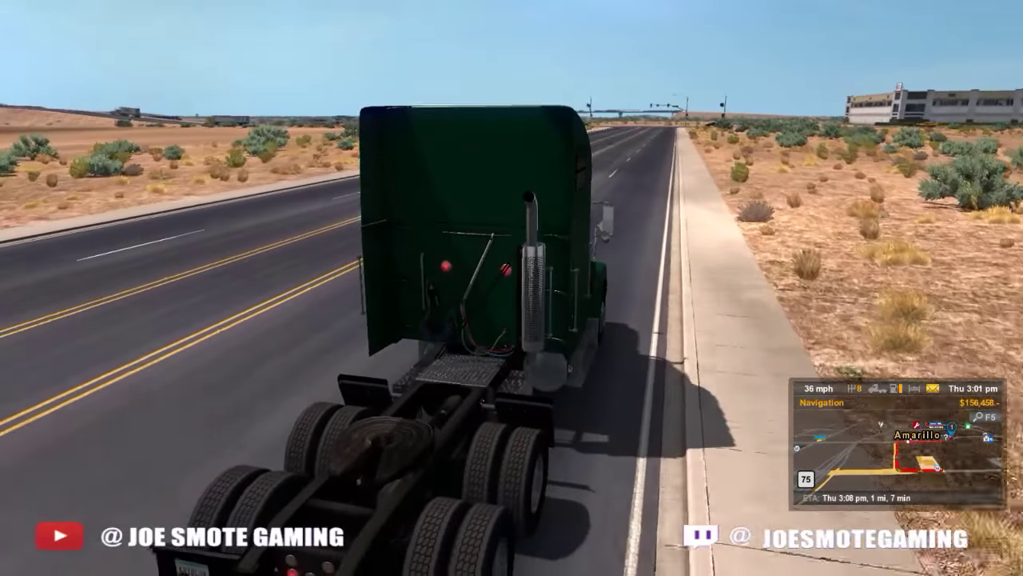
key("w")
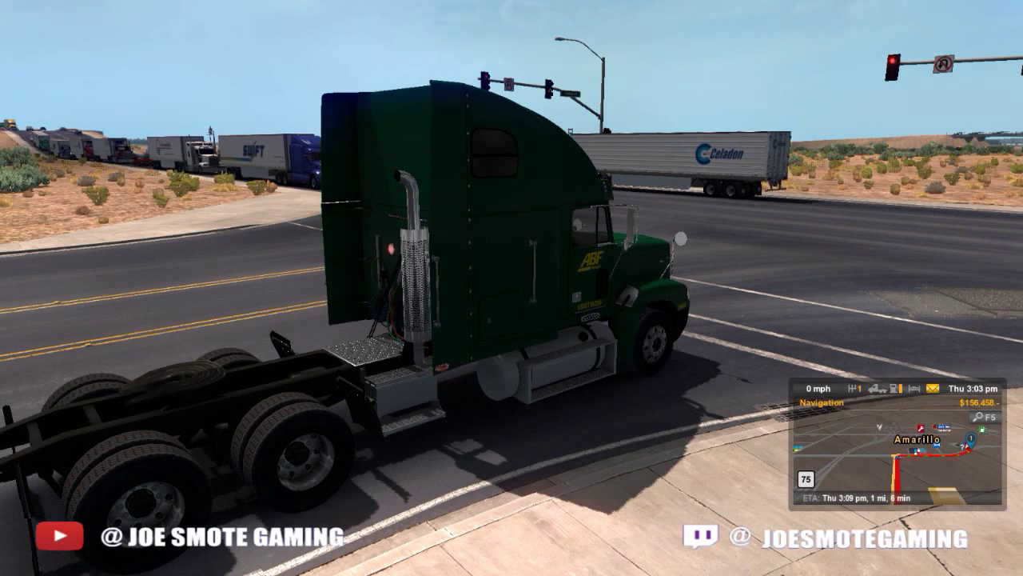
- Turn right at the traffic lights and continue along the route towards the Amarillo repair shop
key("w")
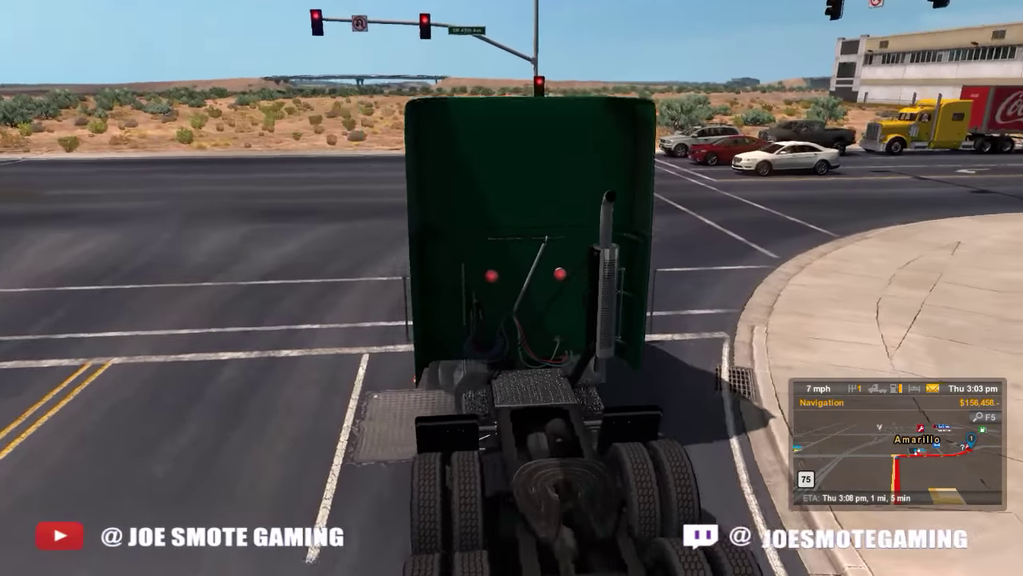
key("a")
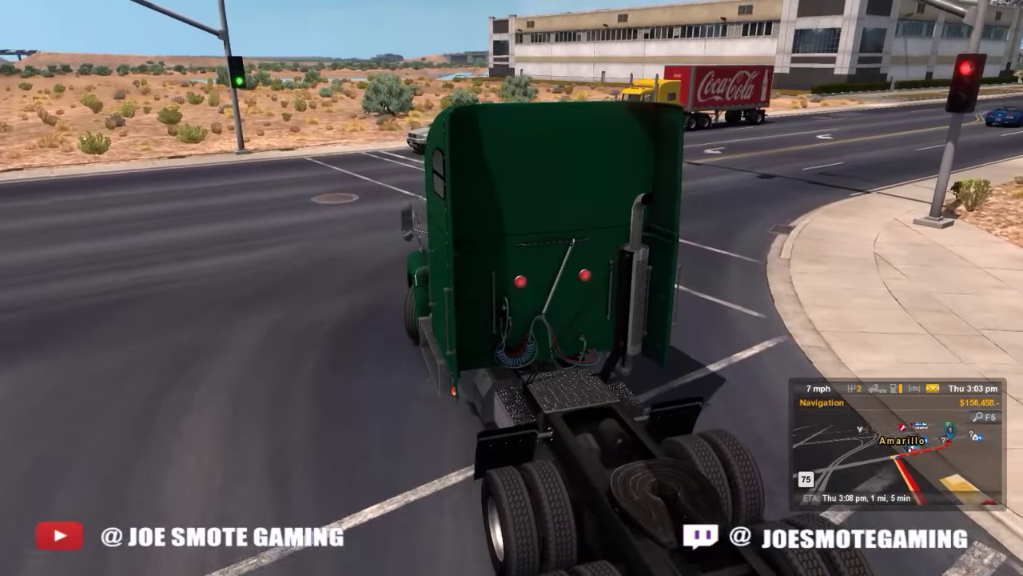
key("d")
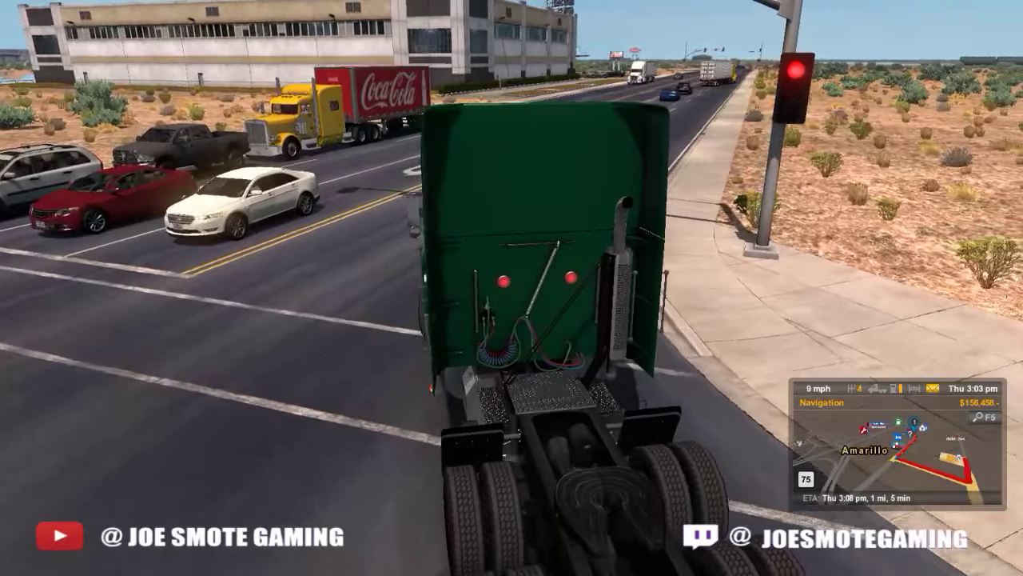
key("w")
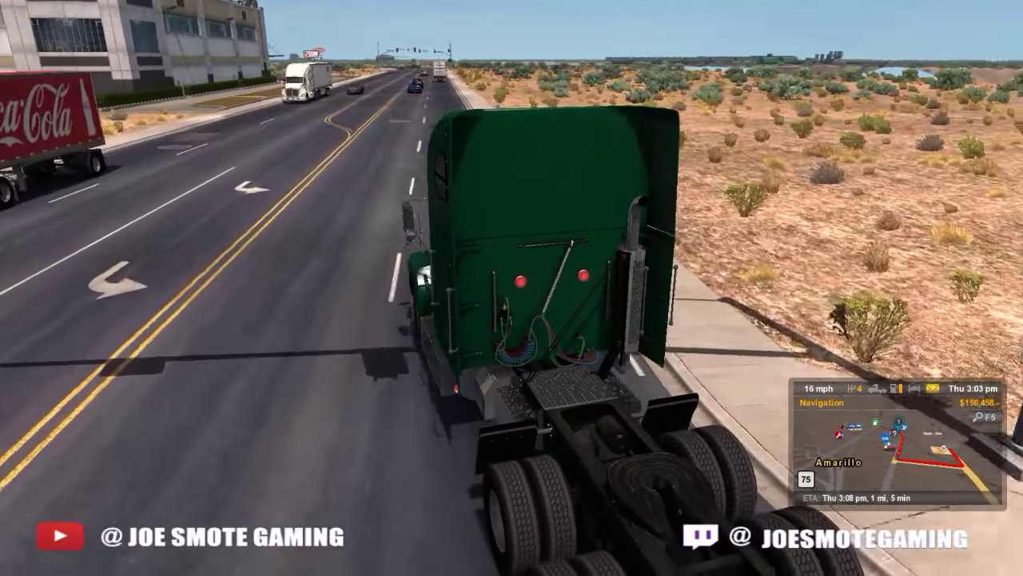
- Drive down the multi-lane road along the navigation route to the vehicles waiting at the next traffic lights
key("w")
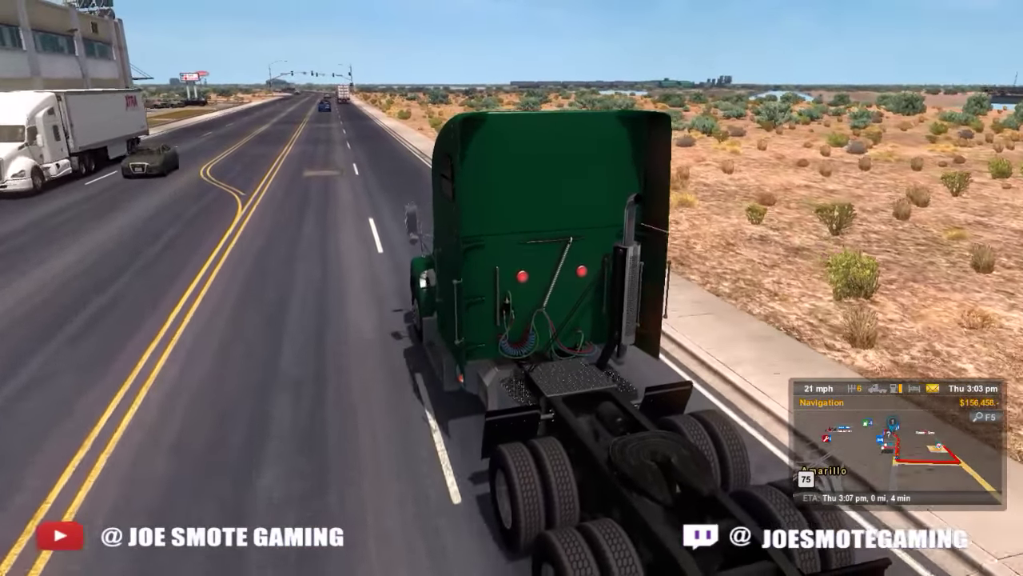
key("w")
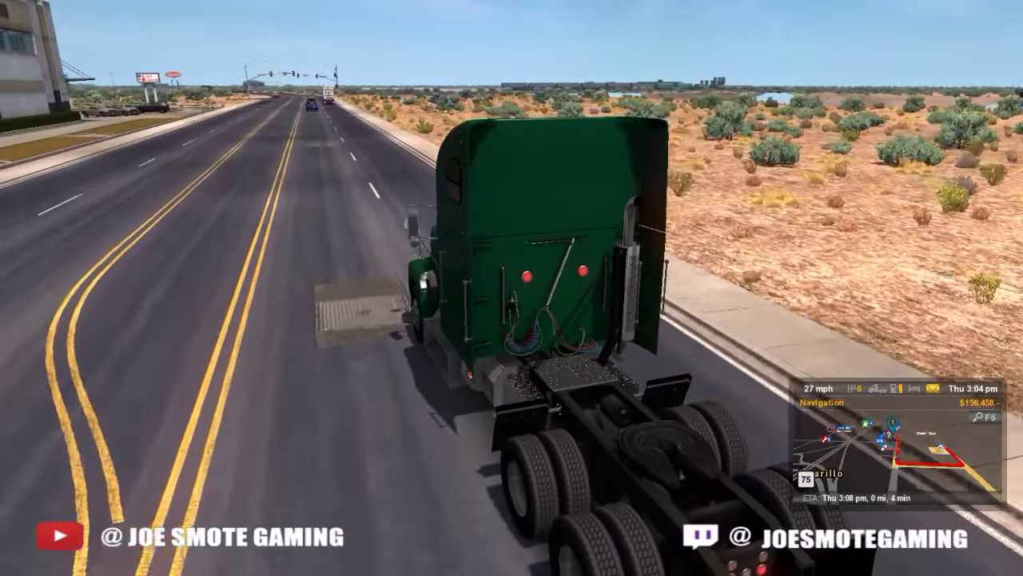
key("w")
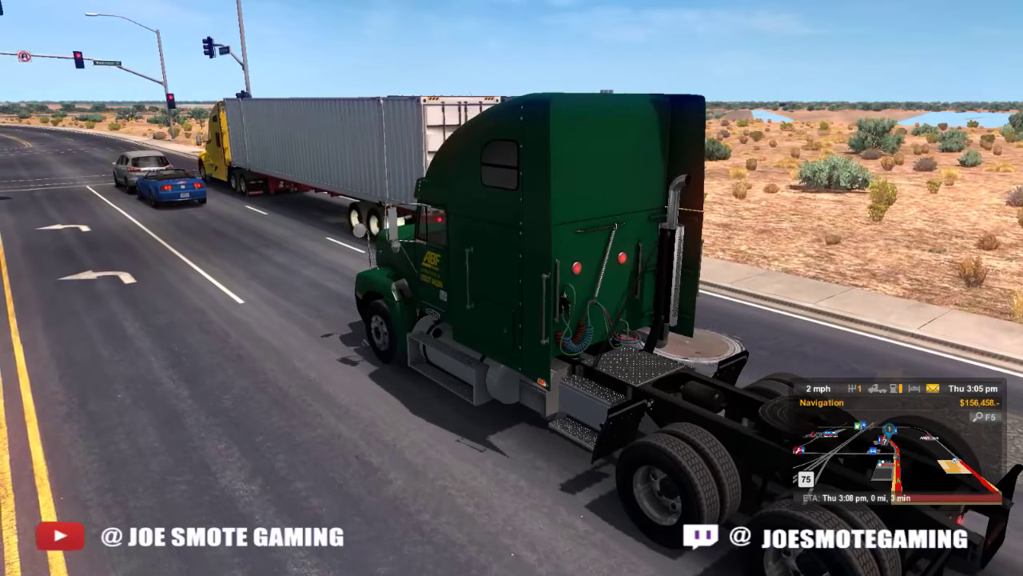
- Continue through the traffic lights and drive into the yard of the Amarillo repair shop
key("w")
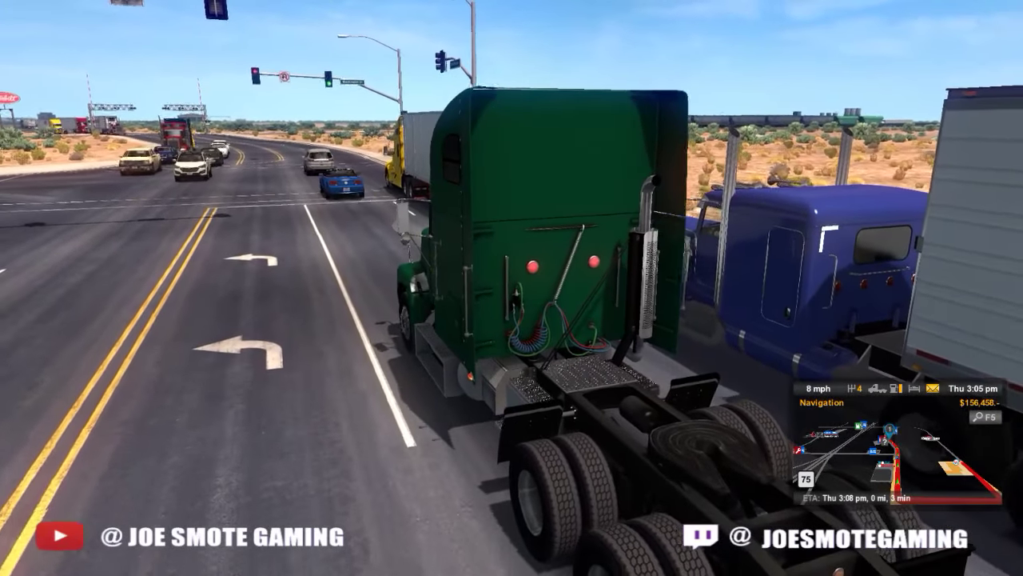
key("w")
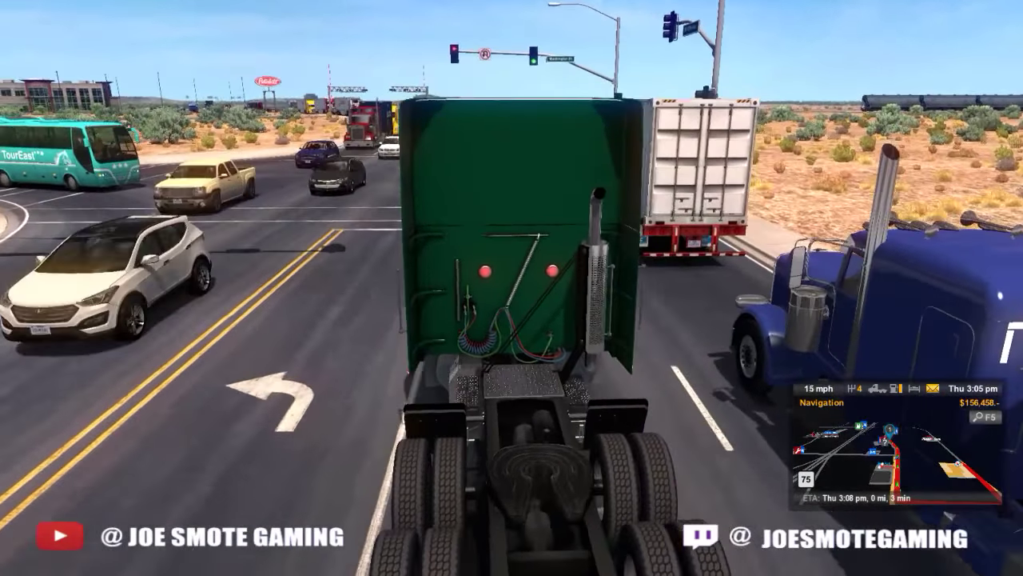
key("w")
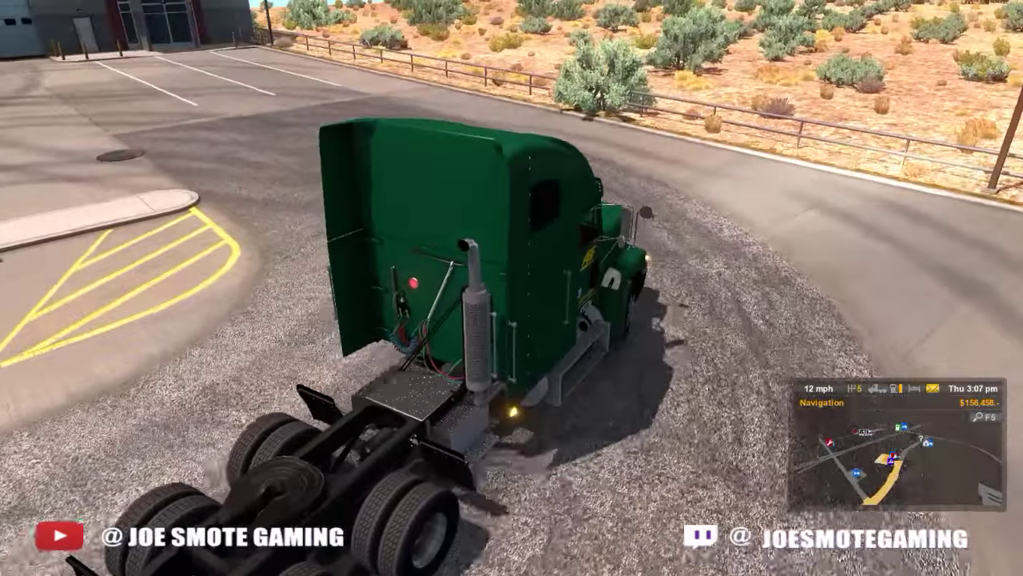
- Switch to the cab view, turn on the hazard lights and stop the truck at the service point
key("1")
key("f")
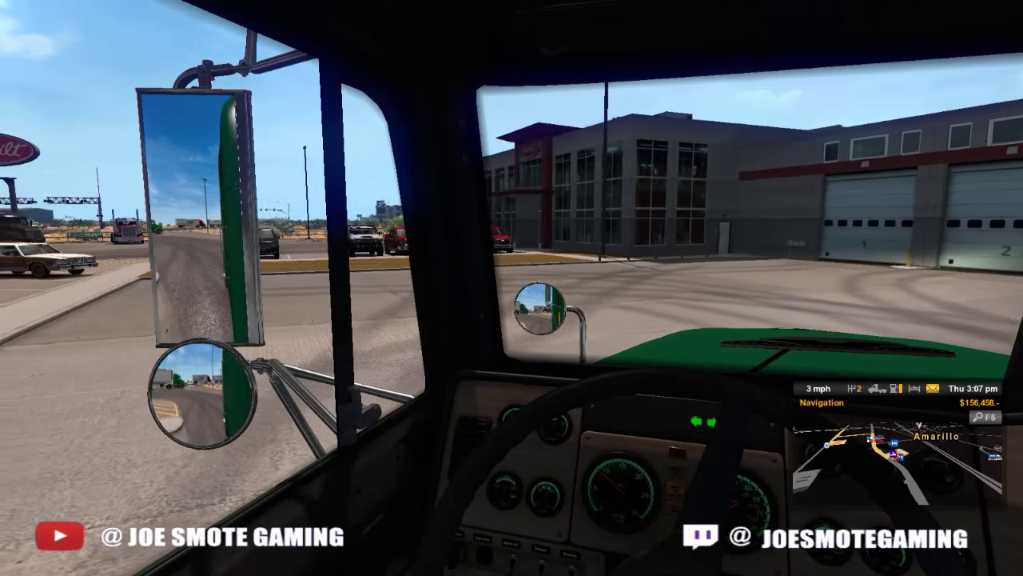
key("s")
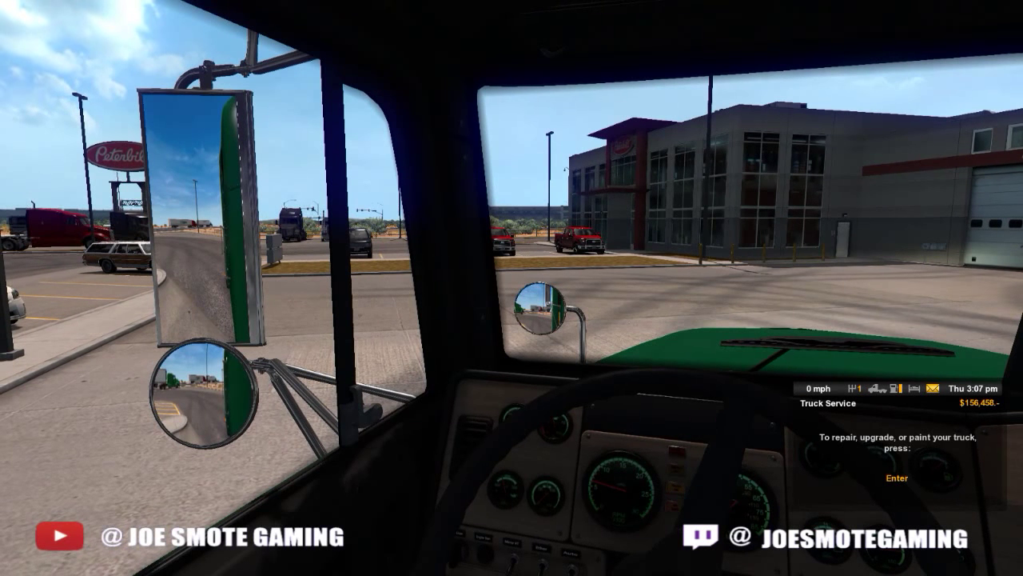
- Buy the CRSTExpedited paint job in the truck service's upgrade shop, then view the repainted truck from outside
key("Return")
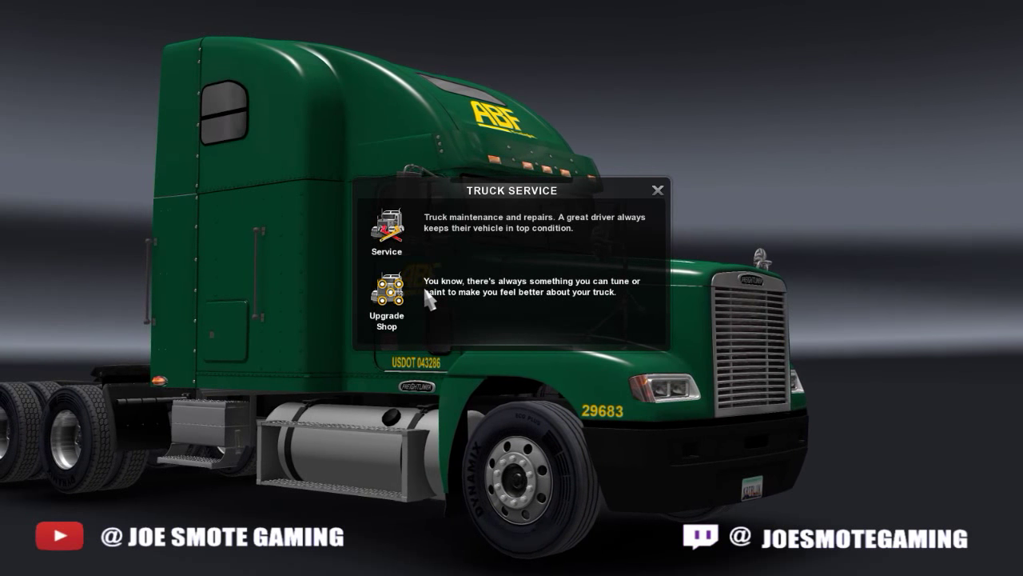
left_click(374, 296)
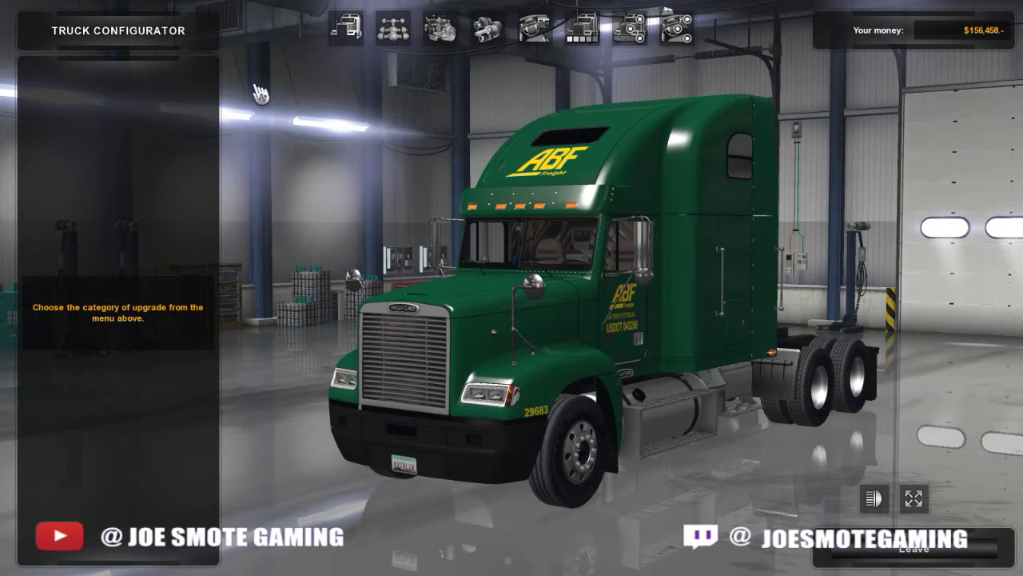
left_click(581, 32)
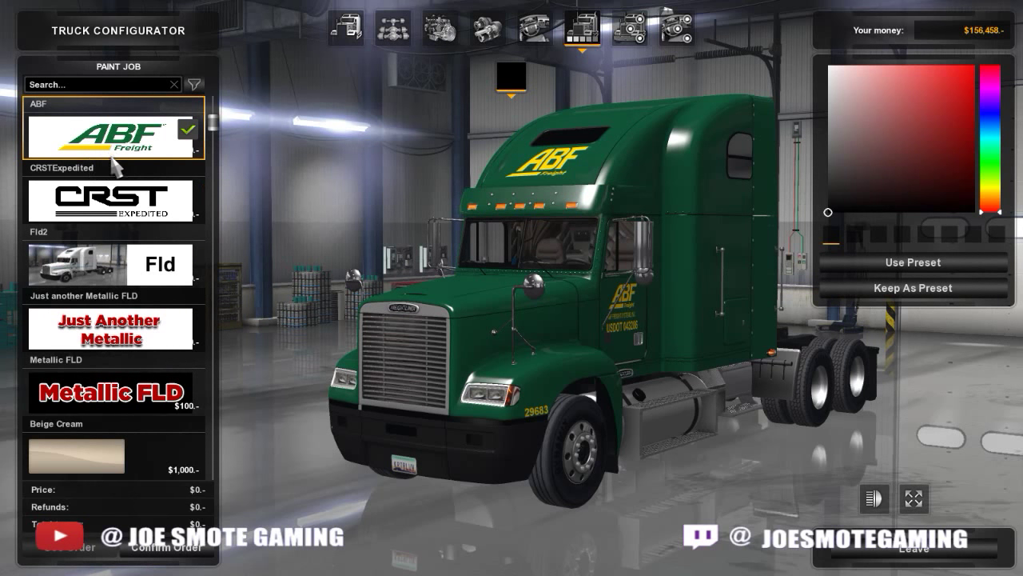
left_click(134, 201)
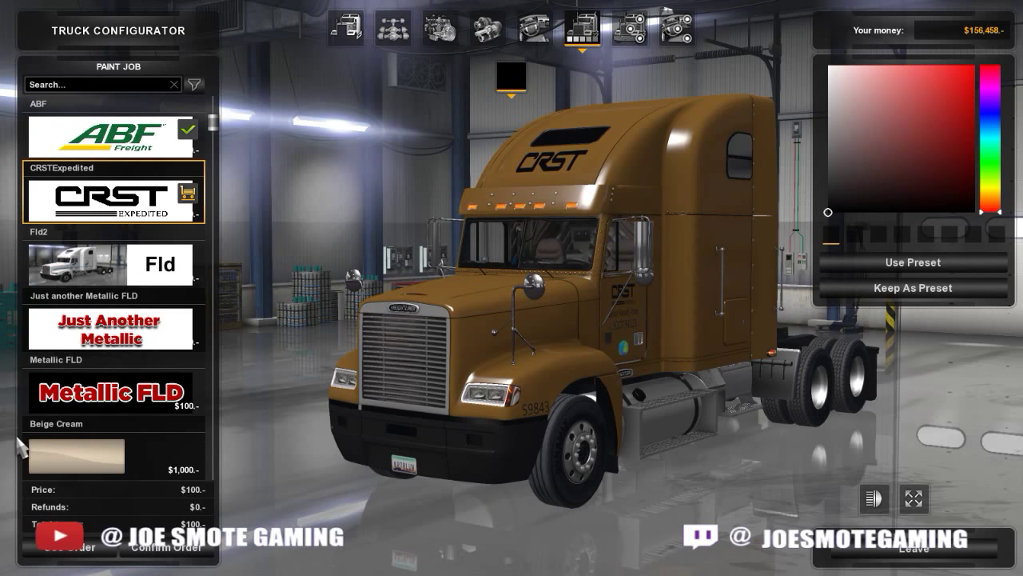
left_click(146, 552)
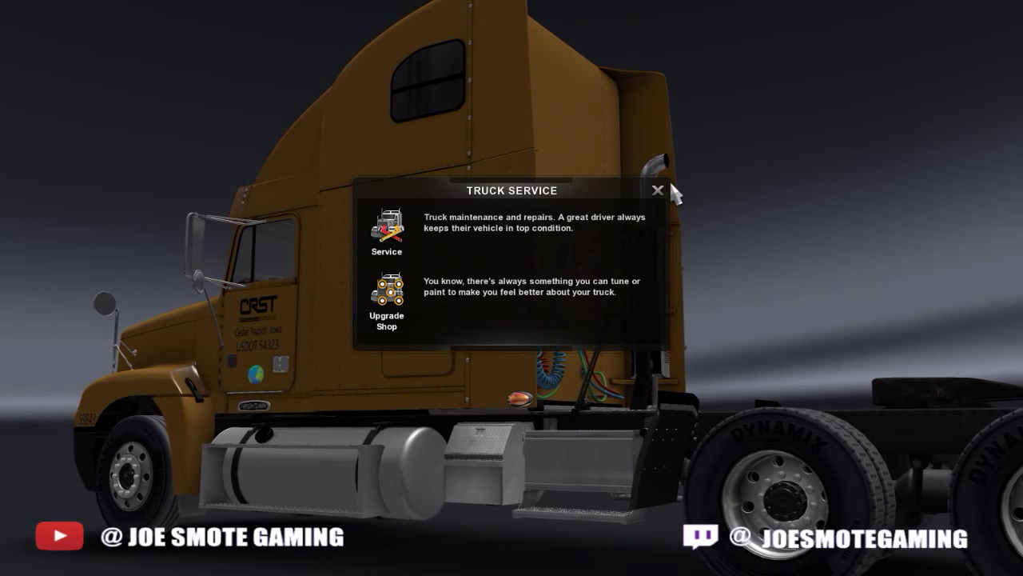
left_click(657, 191)
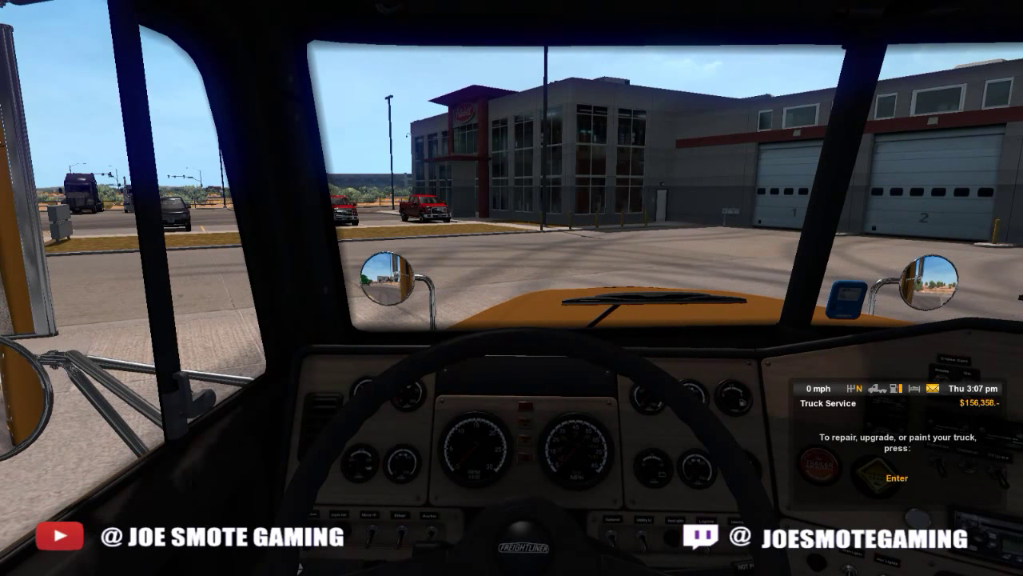
key("2")
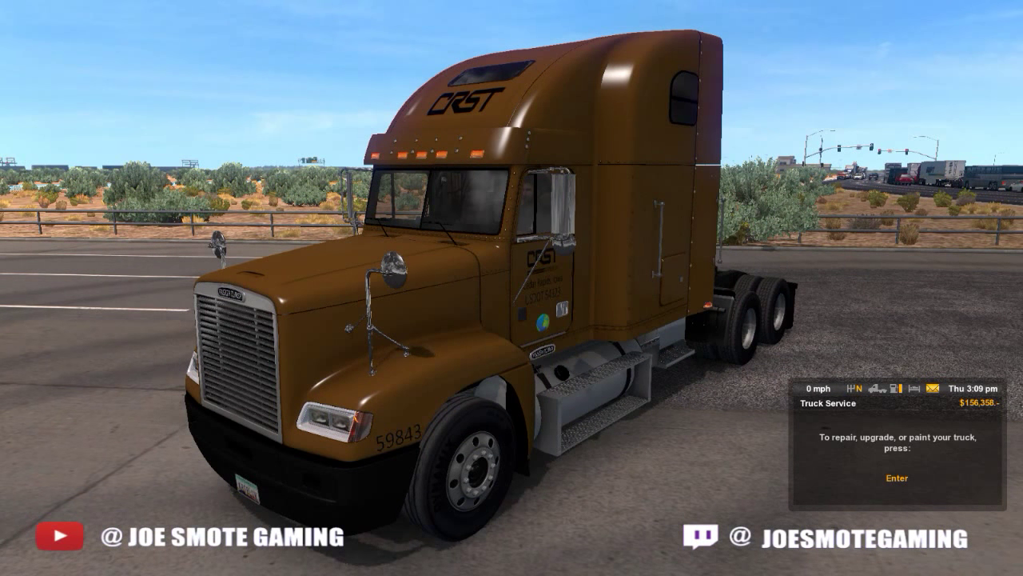
- Open the graphics options, raise the simple graphics quality to Ultra and keep the new display settings
key("Return")
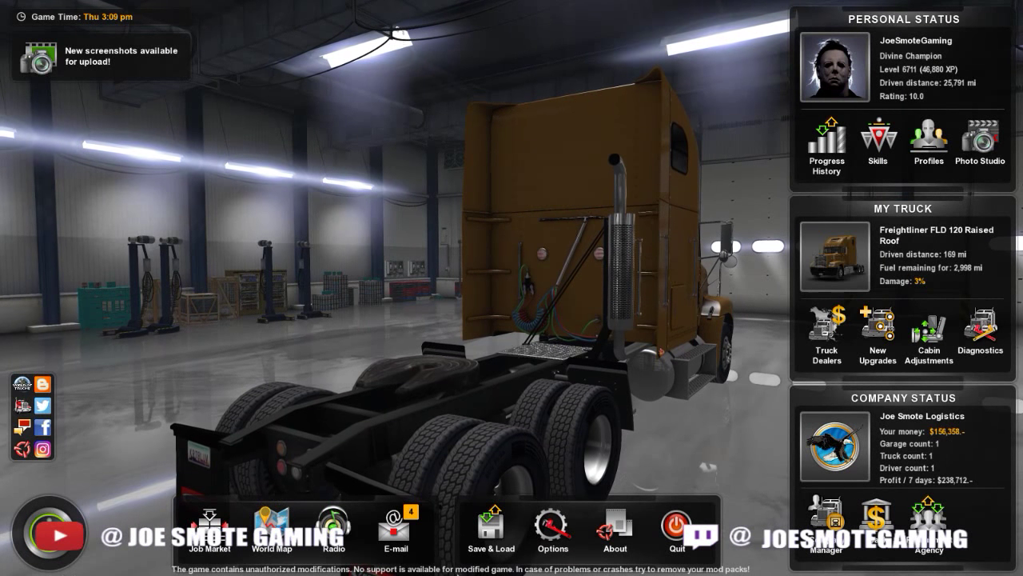
left_click(553, 528)
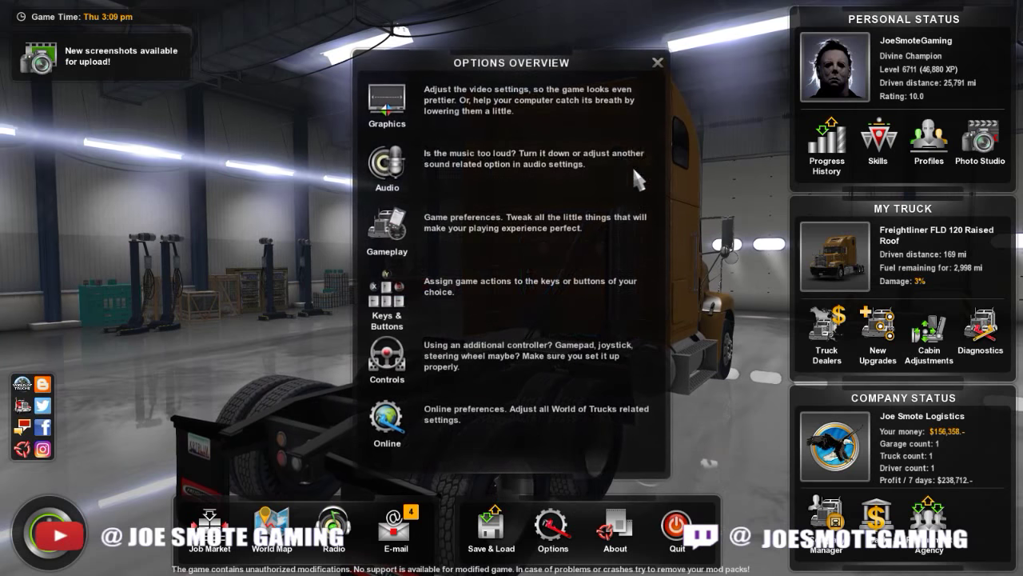
key("Escape")
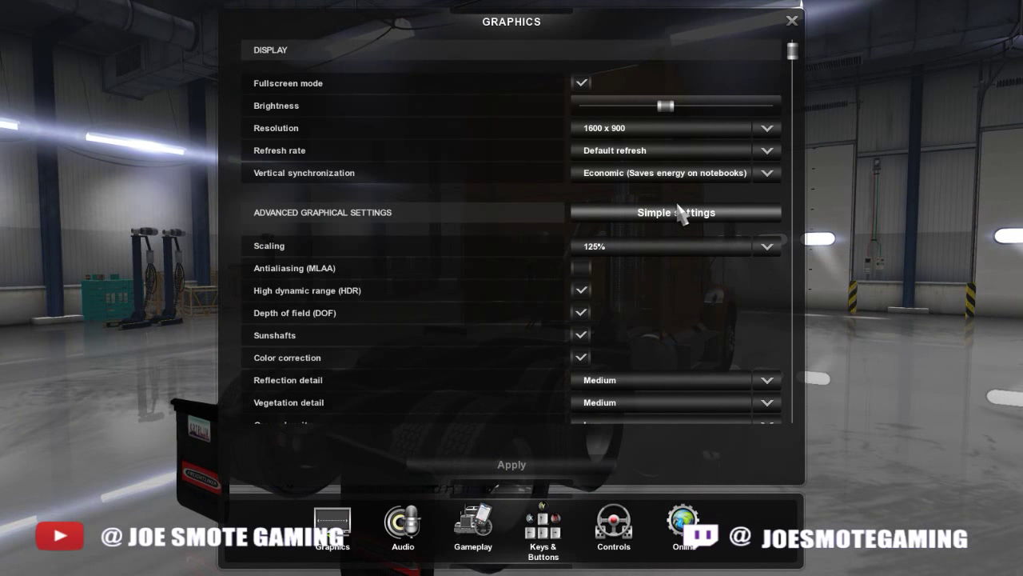
left_click(678, 213)
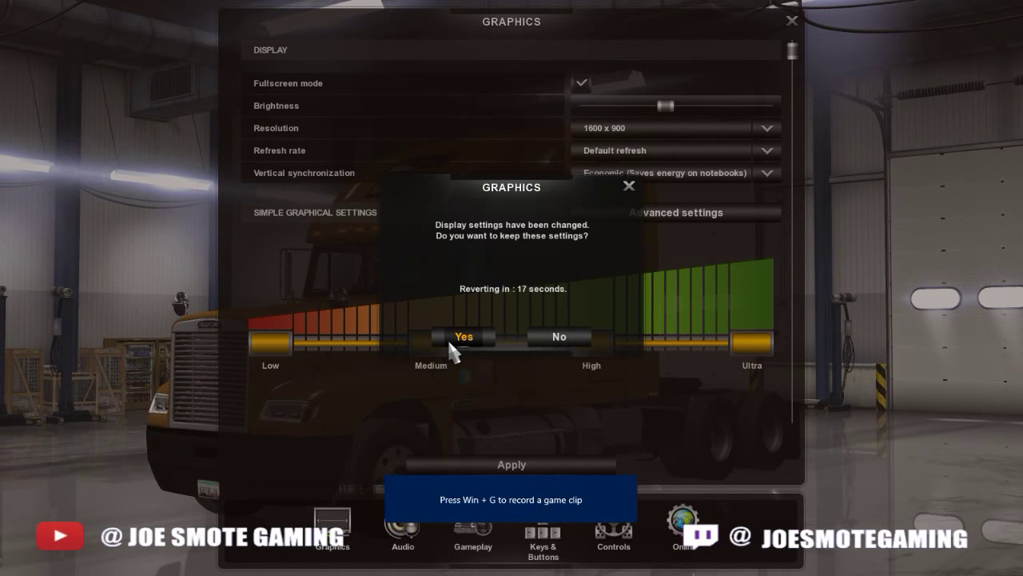
left_click(449, 340)
- Set the scaling to 300% in the advanced graphics settings, apply and keep it, and return to the truck
left_click(651, 213)
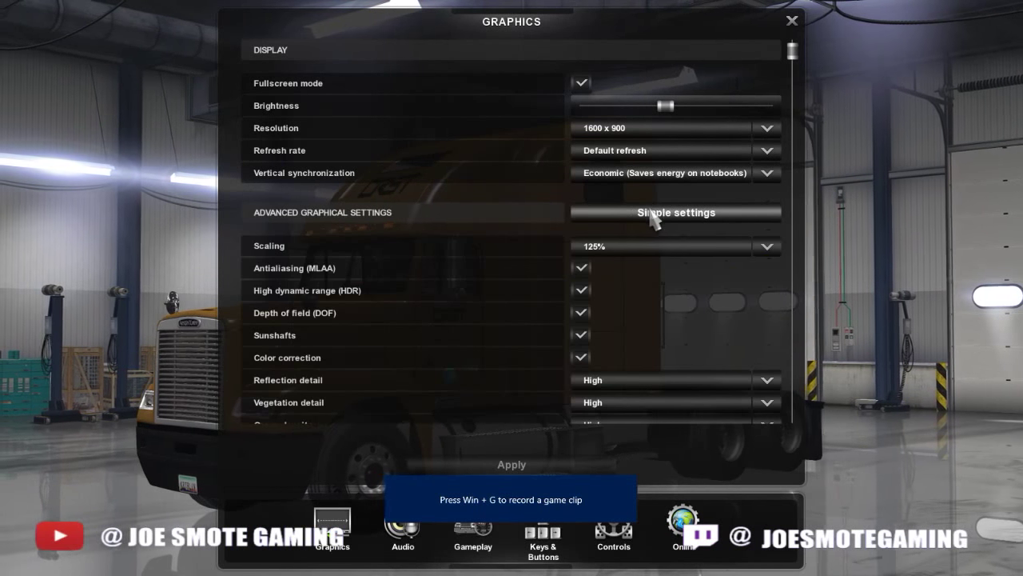
left_click(648, 248)
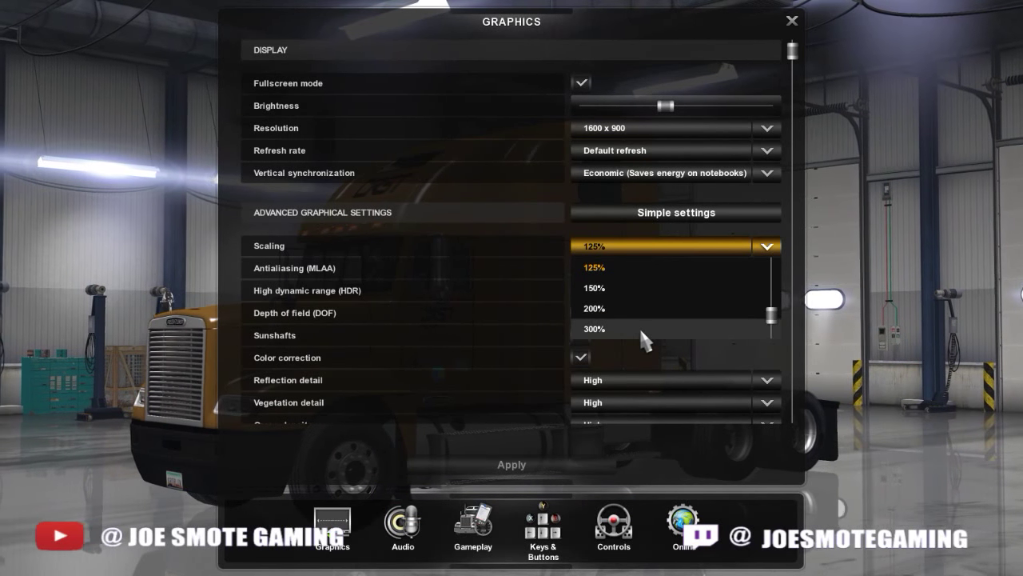
left_click(591, 329)
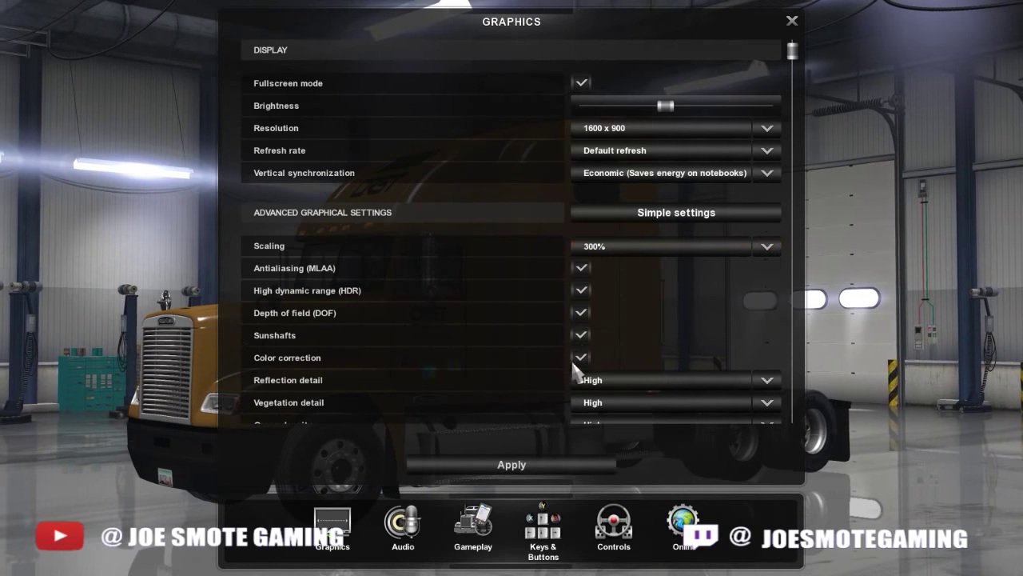
left_click(524, 460)
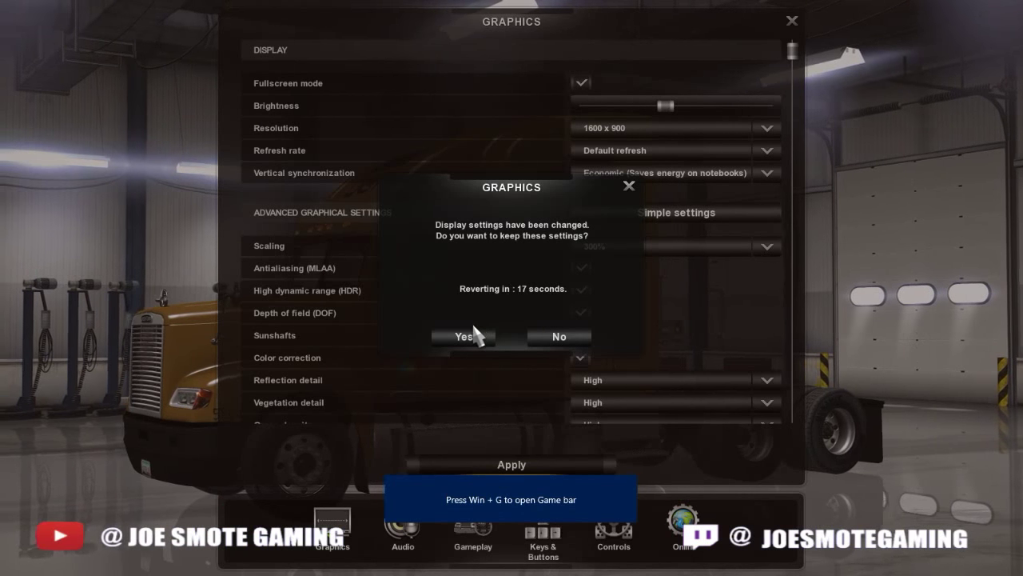
left_click(477, 328)
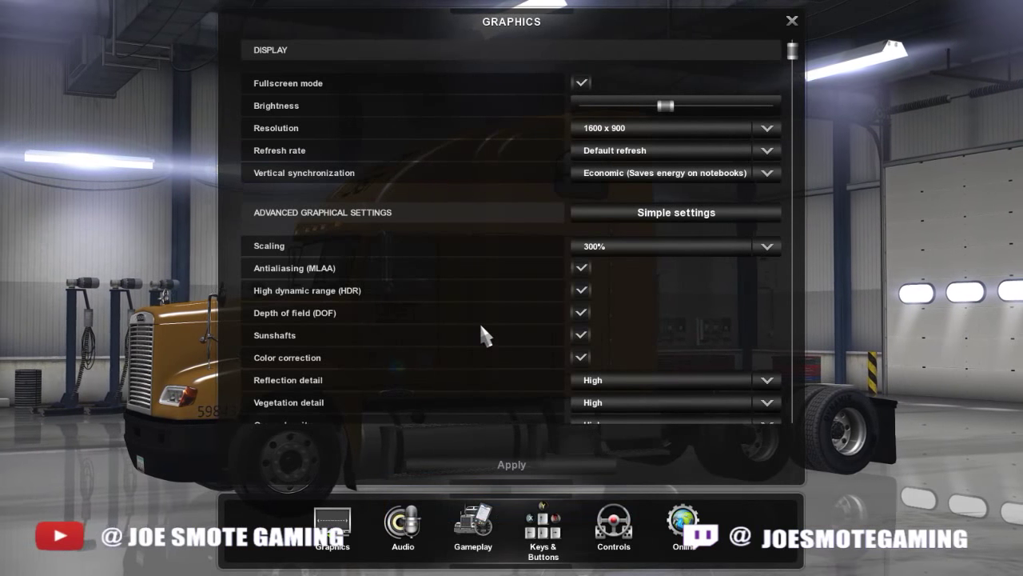
key("Escape")
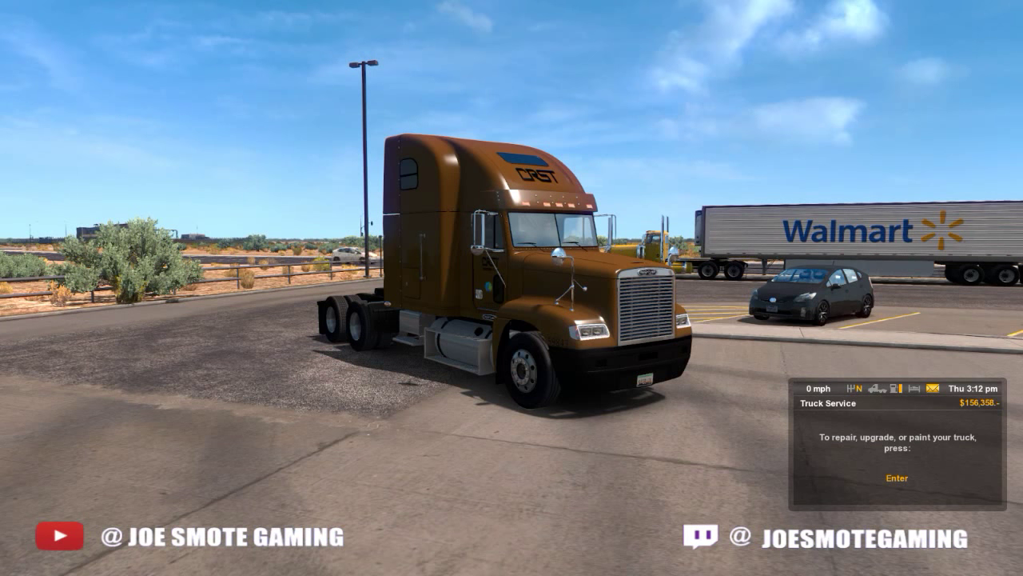
- Open the game's main menu and quit to the desktop
key("Return")
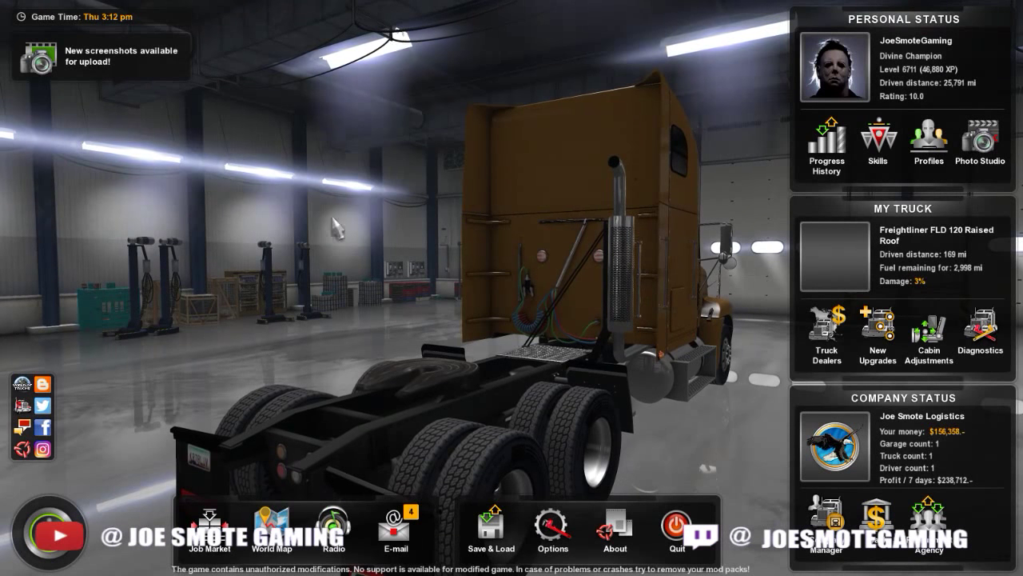
left_click(676, 527)
left_click(462, 373)
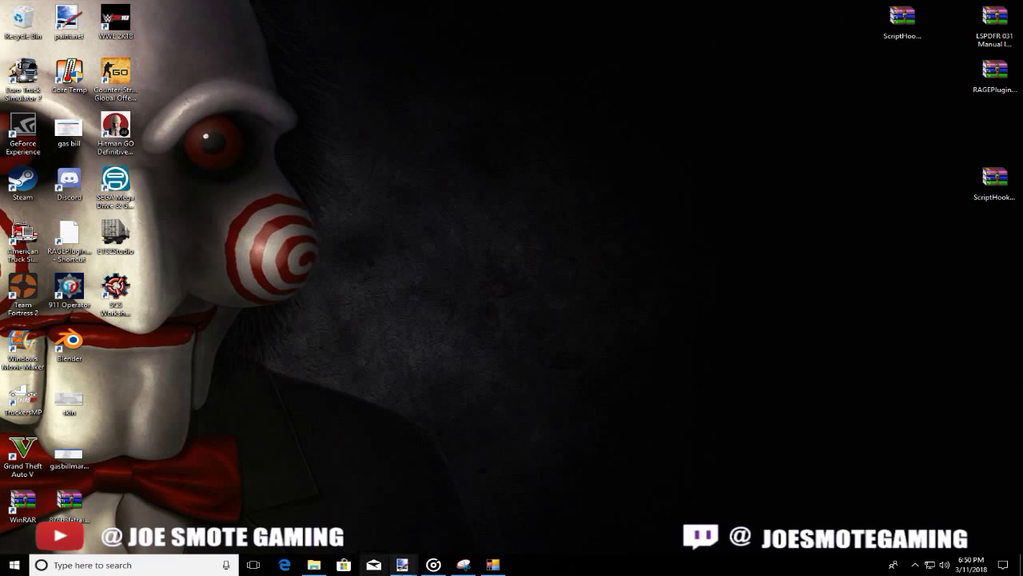
- Switch to paint.net with the CRSTTemplate.dds image in front
mouse_move(477, 568)
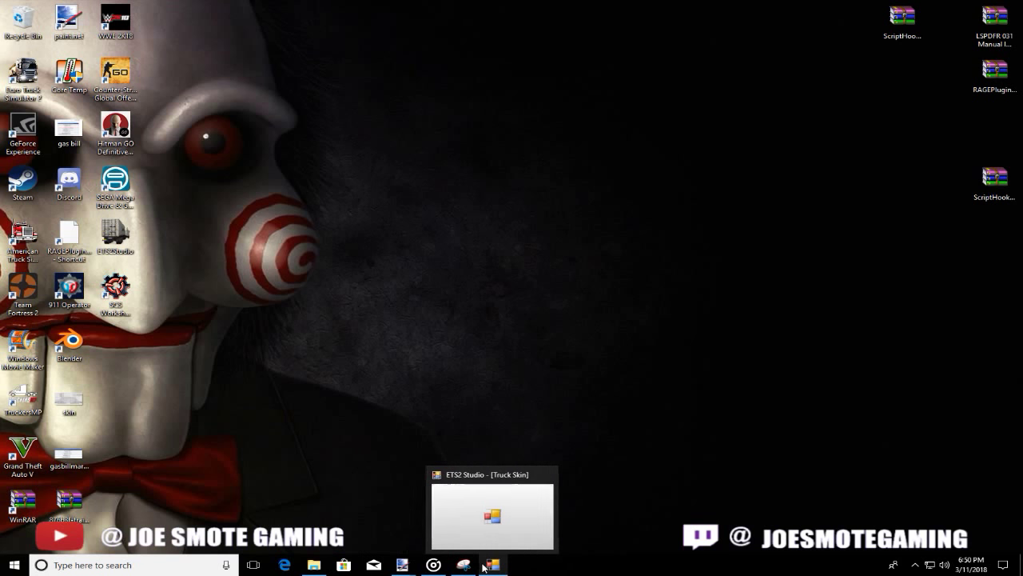
mouse_move(398, 569)
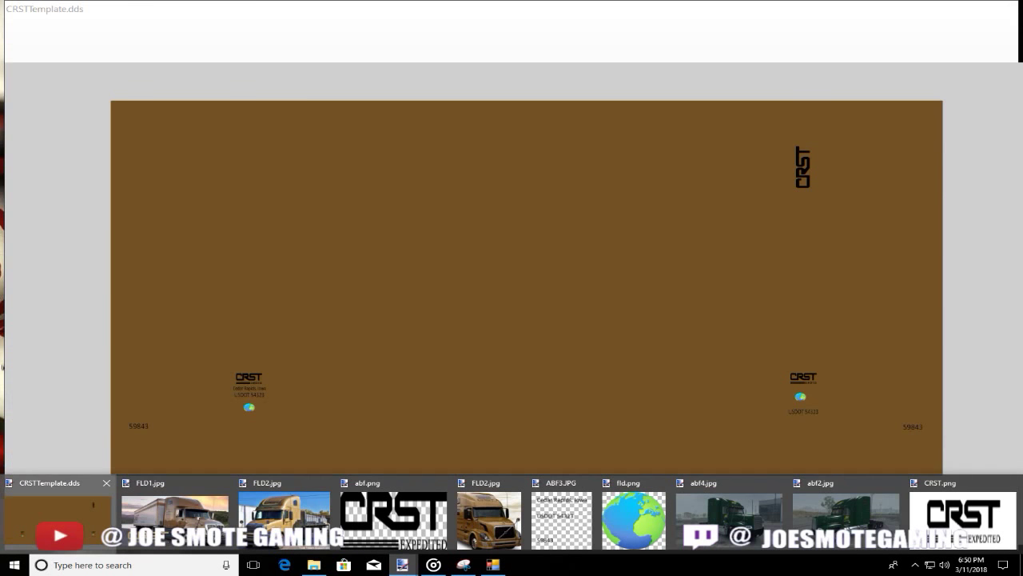
left_click(56, 515)
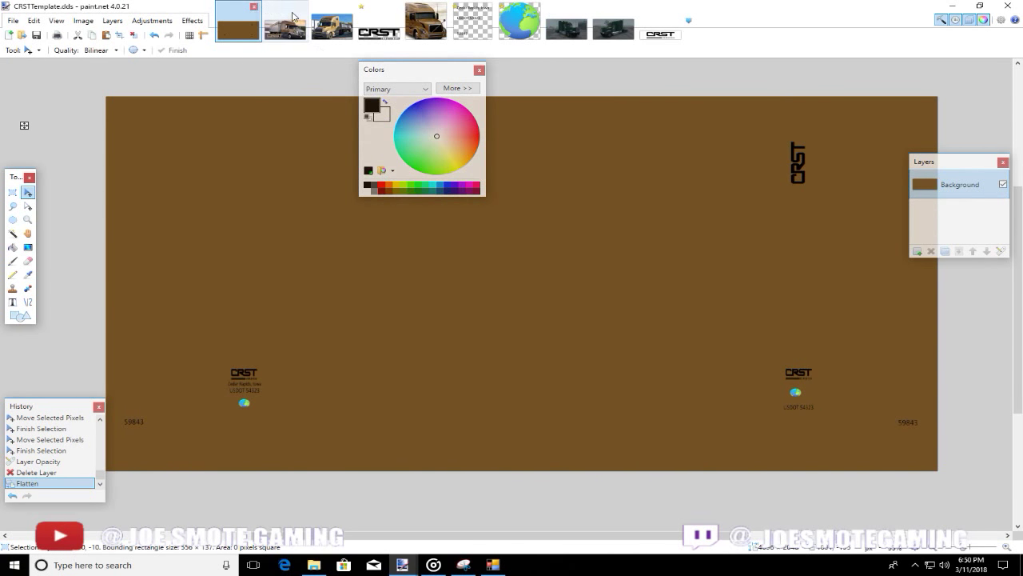
- Close FLD1.jpg, FLD2.jpg, the remaining tan truck photo and one of the two green ABF truck screenshots
left_click(294, 17)
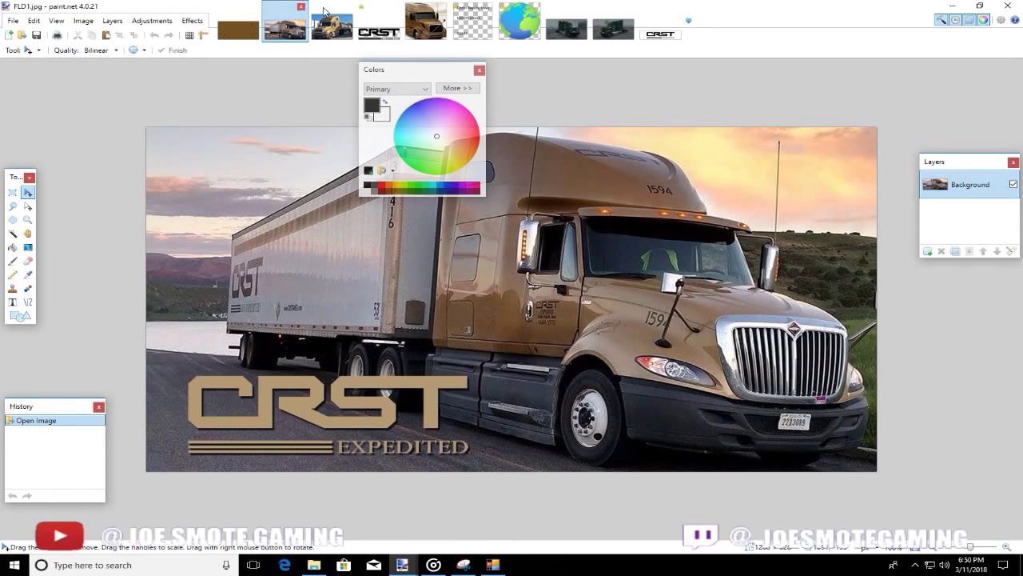
left_click(300, 9)
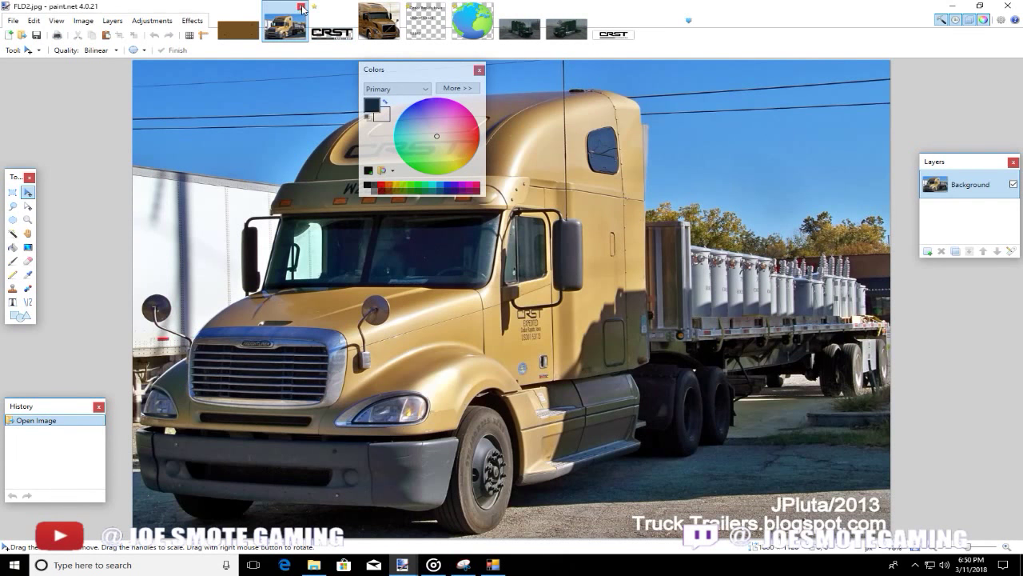
left_click(300, 9)
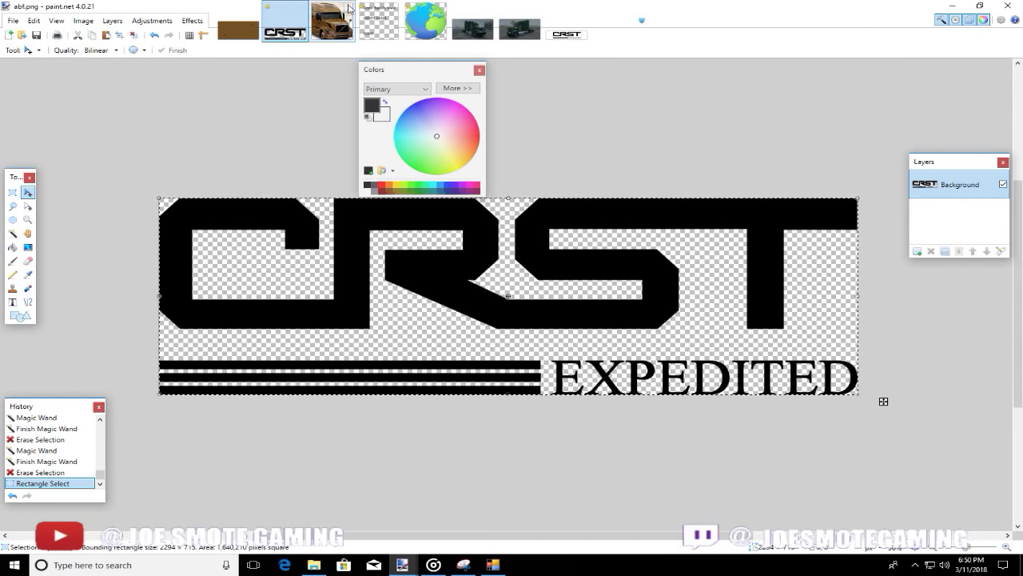
left_click(349, 12)
left_click(348, 8)
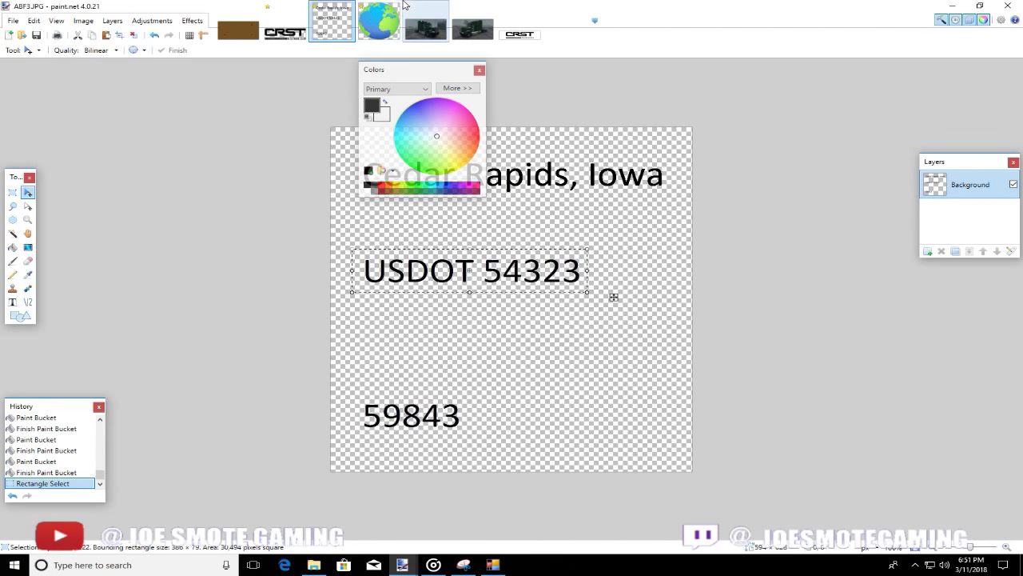
left_click(428, 10)
left_click(443, 7)
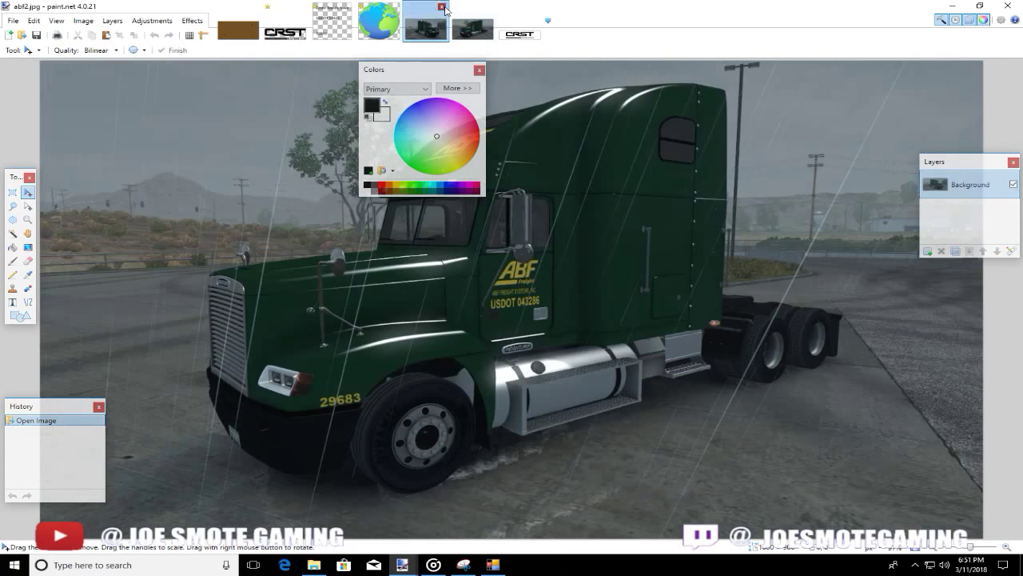
- Open the layered CRSTTemplate.pdn file from the FLD Template folder
left_click(13, 21)
left_click(13, 21)
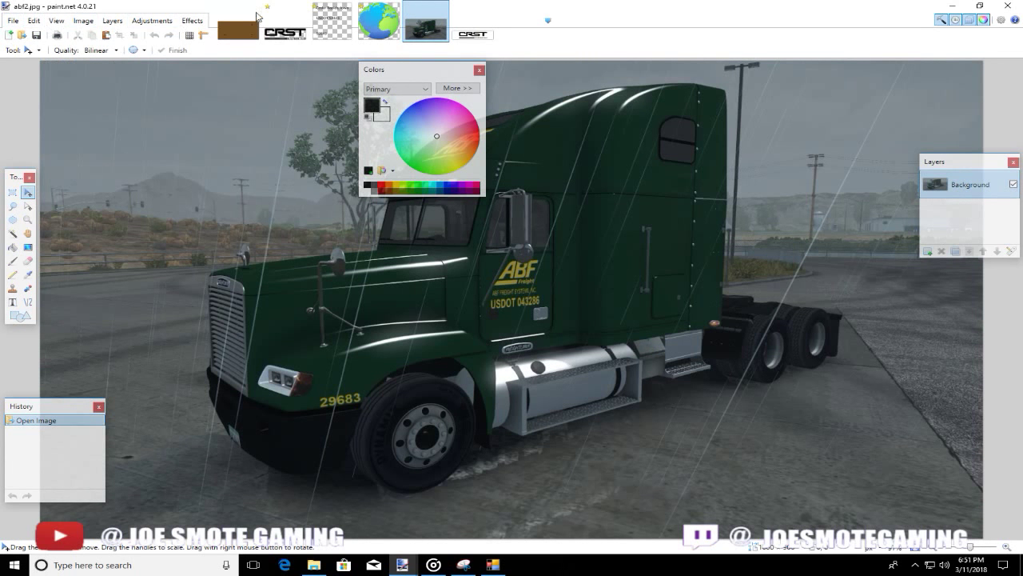
left_click(319, 32)
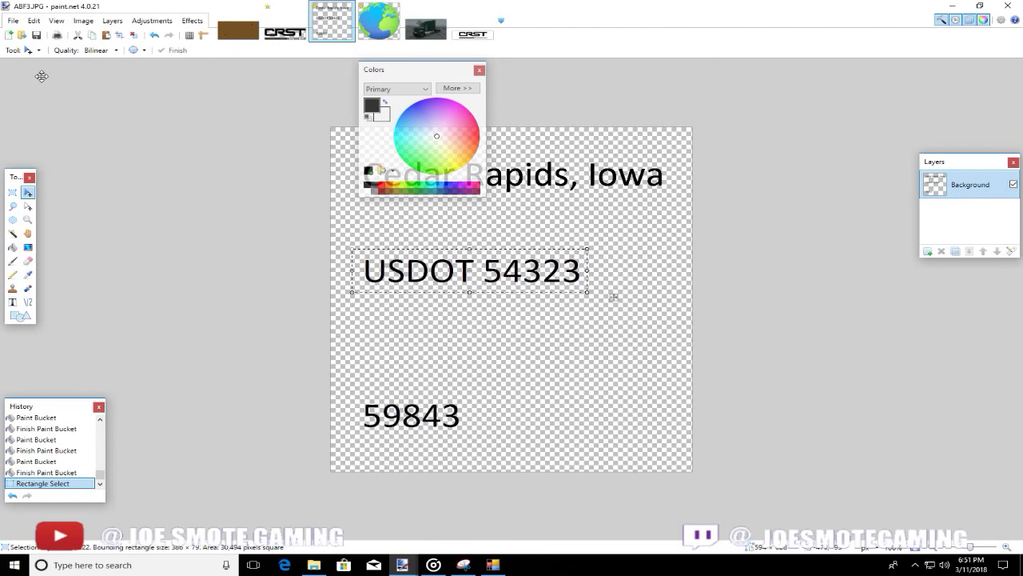
left_click(13, 24)
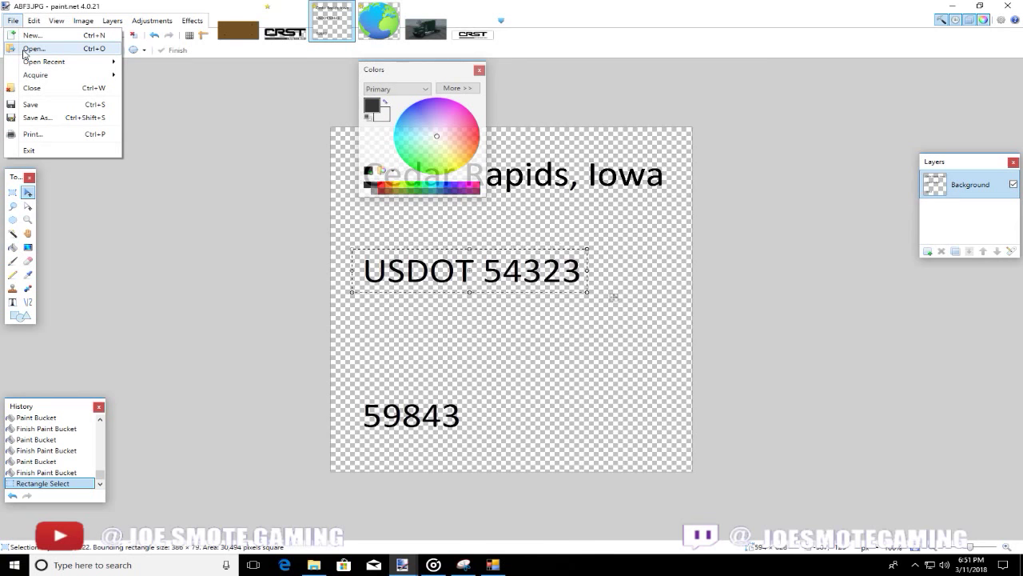
left_click(25, 53)
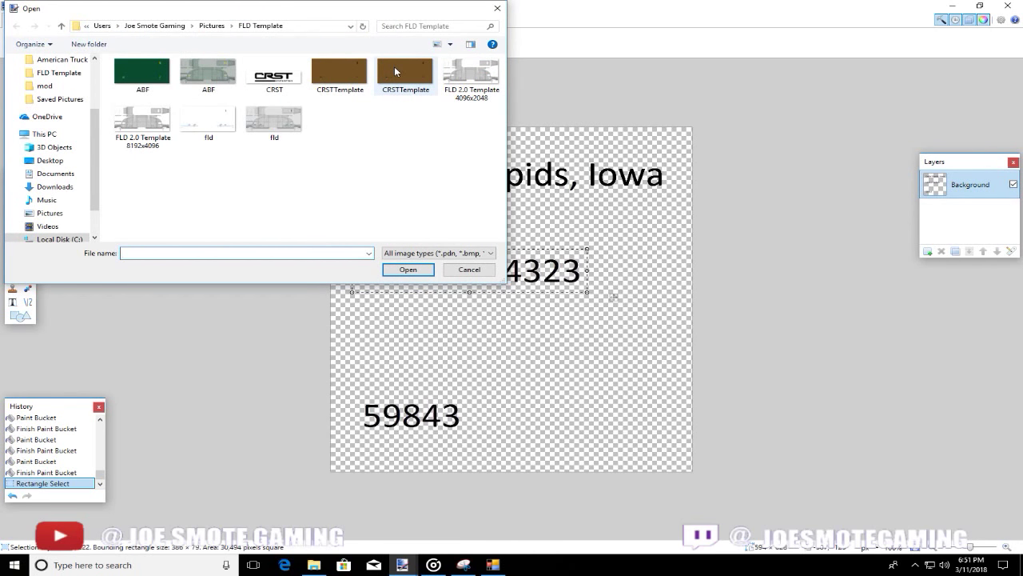
left_click(394, 67)
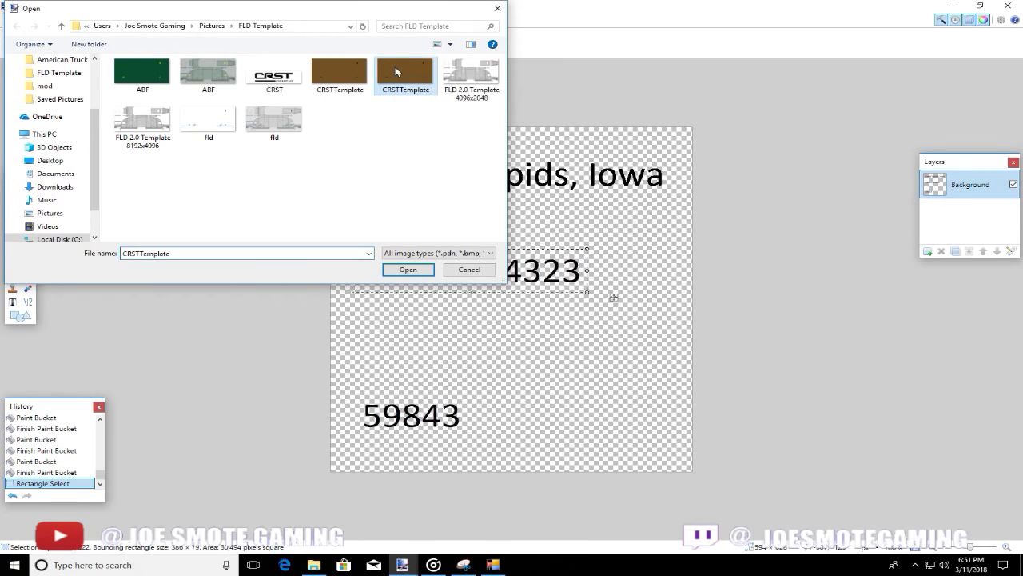
left_click(405, 268)
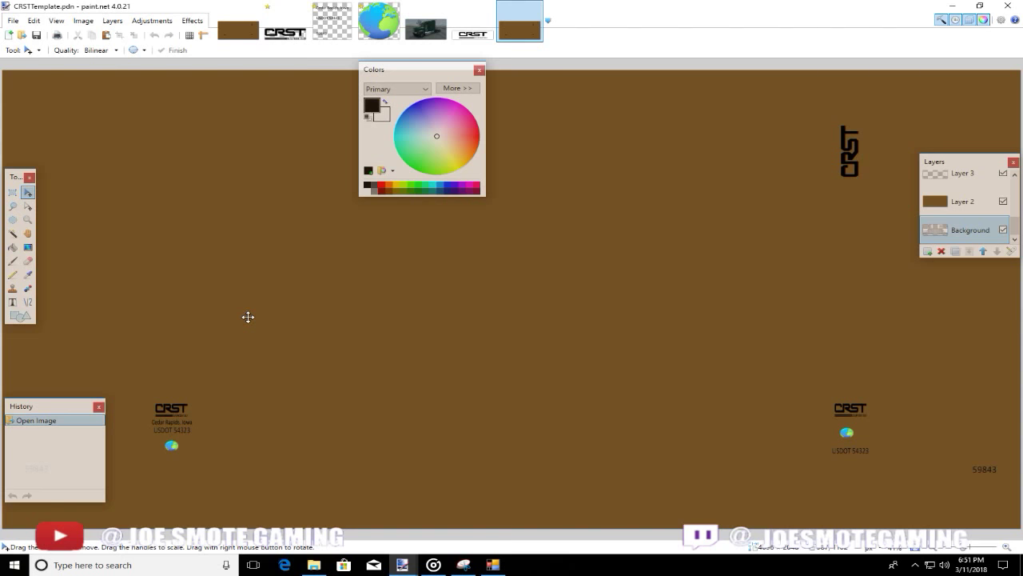
- Set the opacity of the brown Layer 2 to 107 so the truck template beneath it shows through
double_click(955, 202)
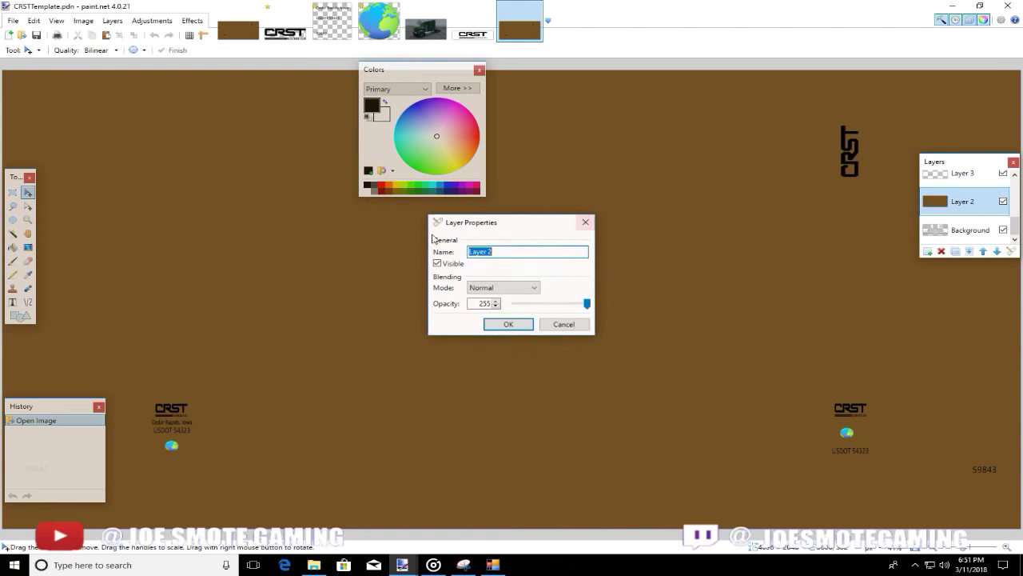
left_click_drag(588, 304, 548, 306)
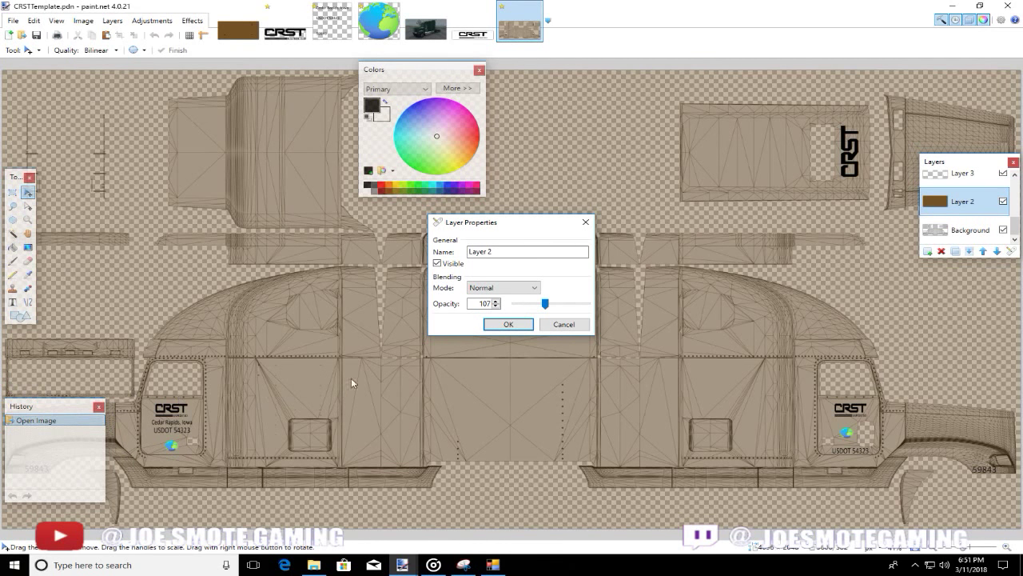
left_click(508, 324)
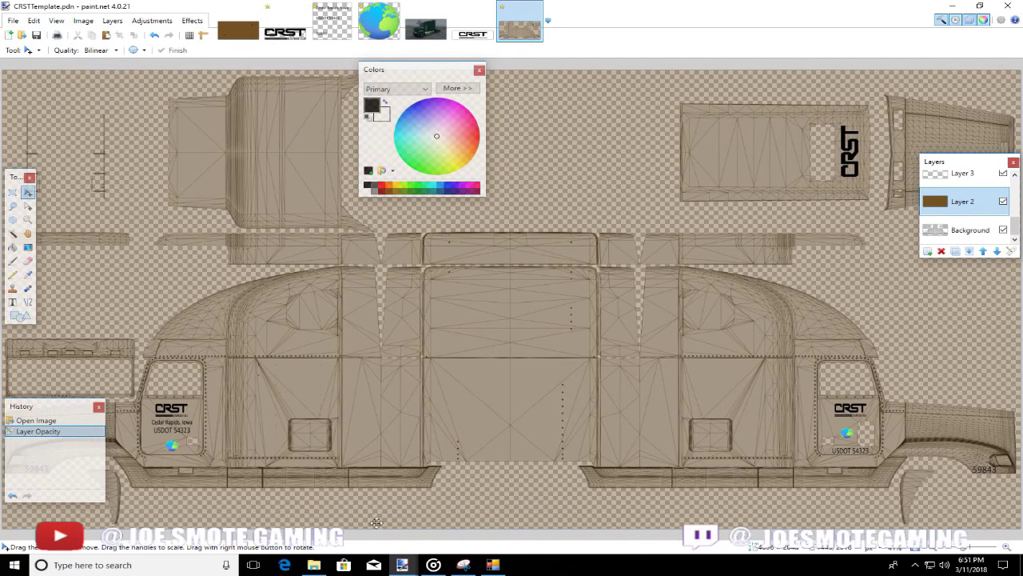
- Select everything on Layer 2, shift the selected pixels slightly to the left and deselect
key("ctrl+a")
left_click(113, 350)
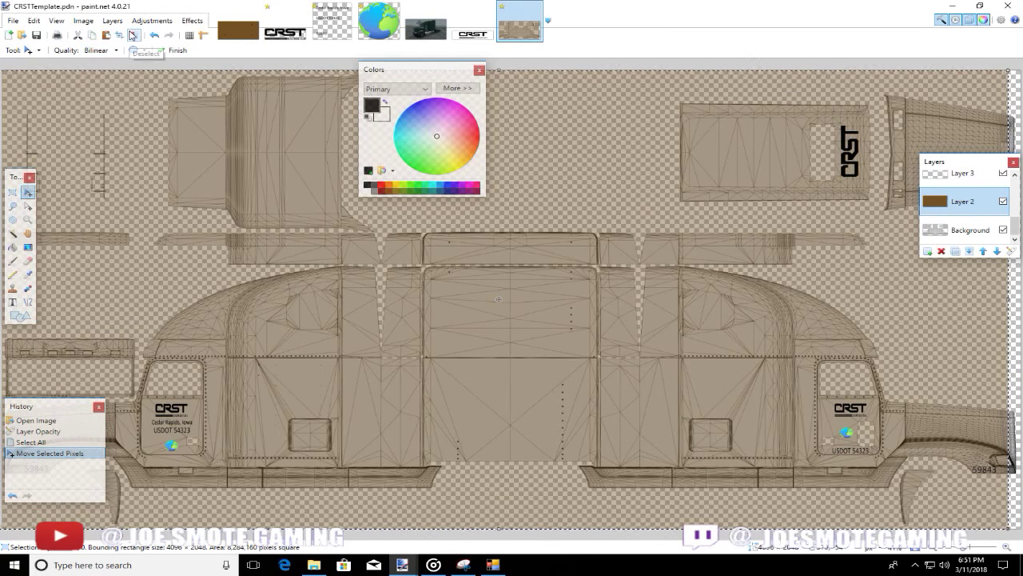
left_click(133, 36)
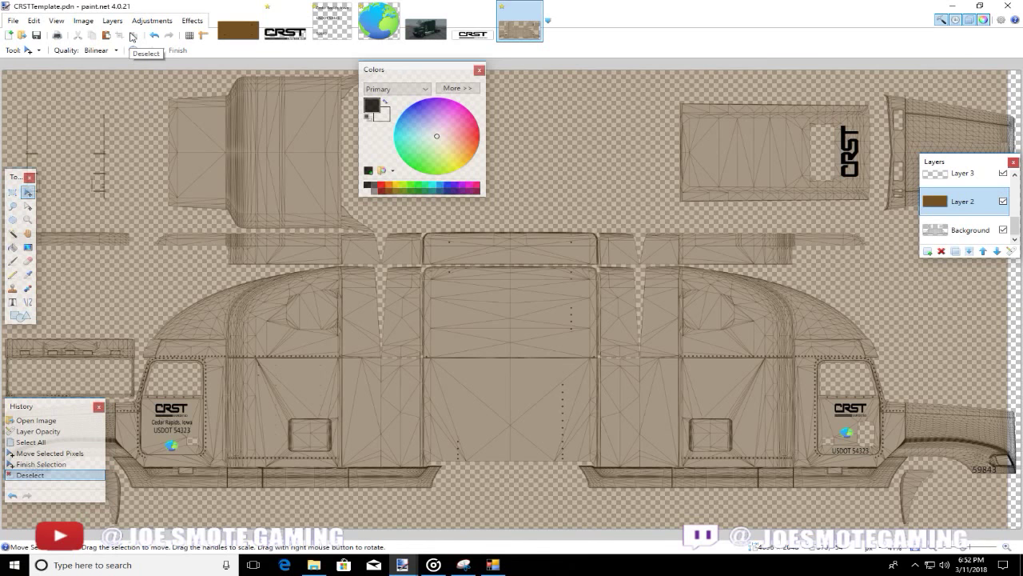
- Try to shrink the Cedar Rapids and USDOT lettering on the left door to about 190 × 73 pixels, using Layer 3
left_click(939, 547)
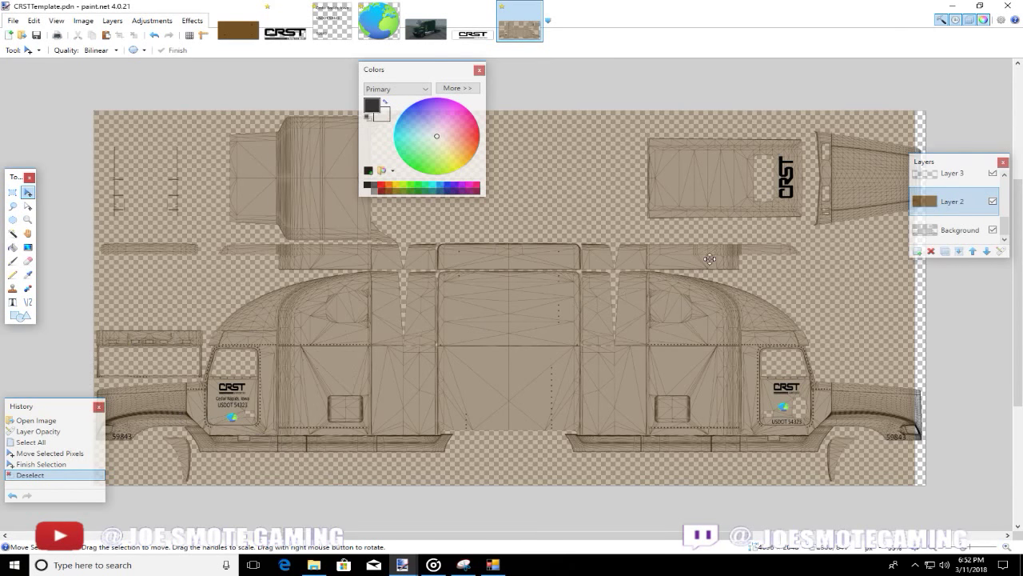
scroll(935, 232, "up", 2)
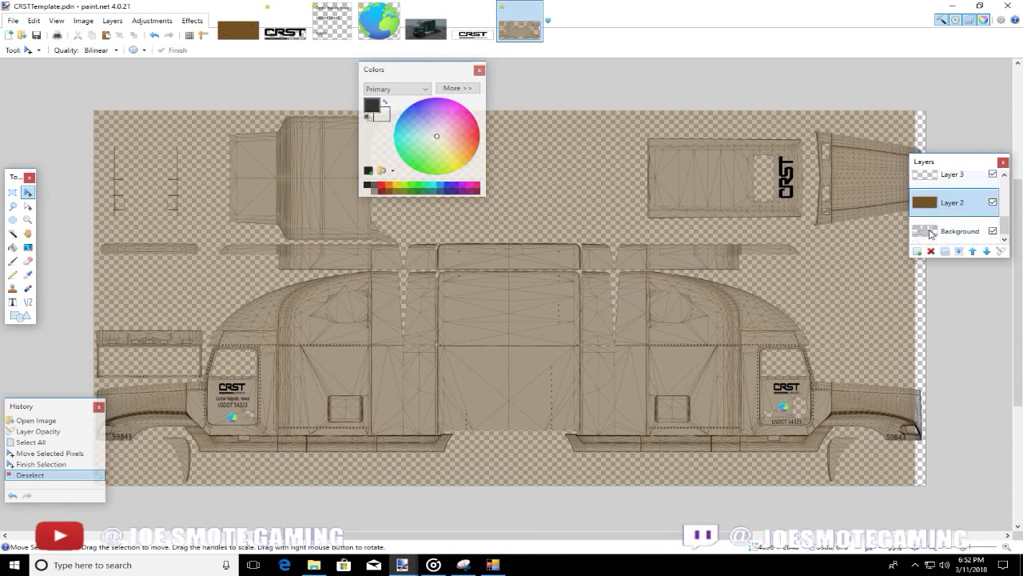
left_click(934, 185)
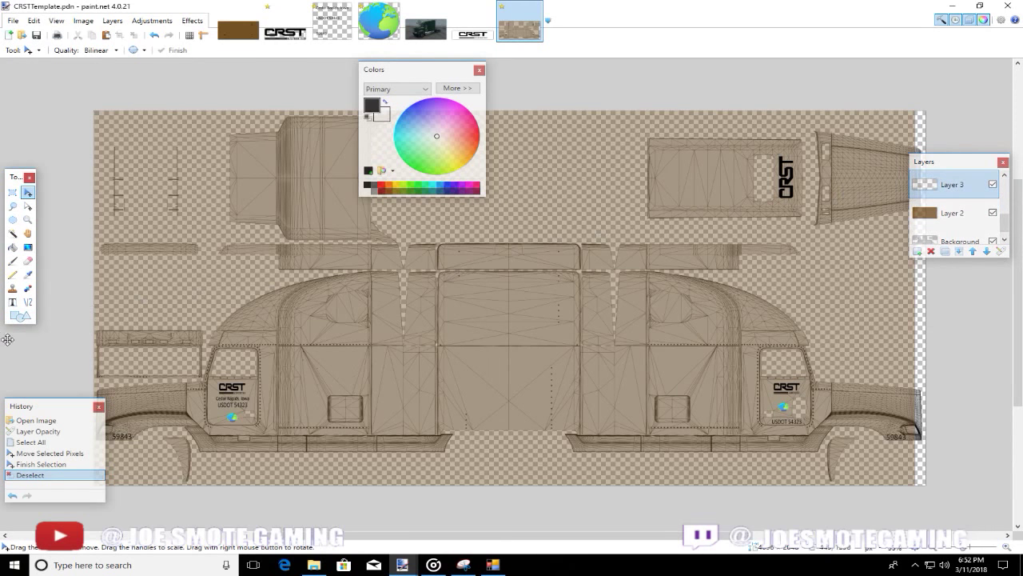
left_click(12, 193)
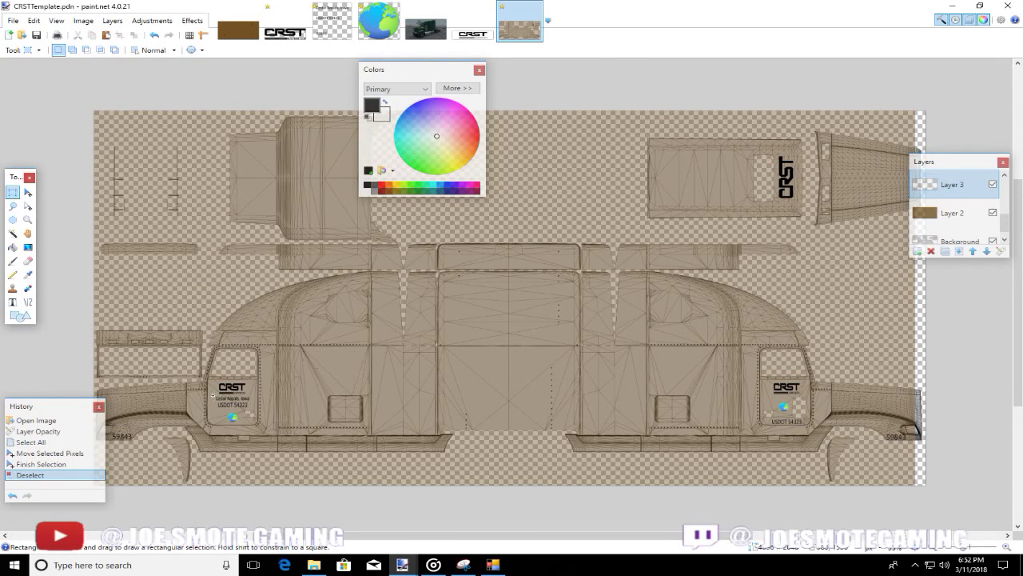
left_click_drag(213, 395, 253, 408)
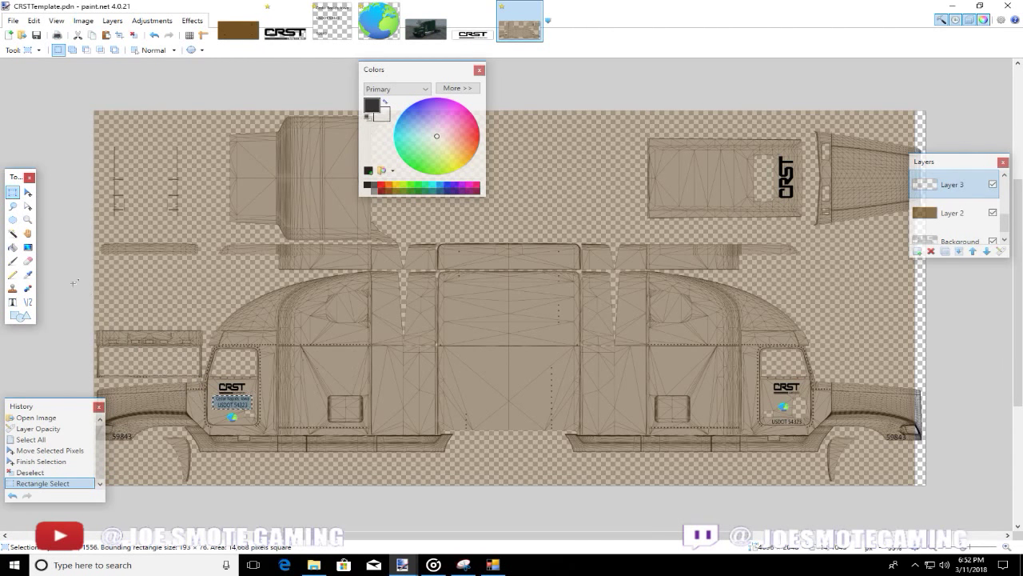
left_click(28, 194)
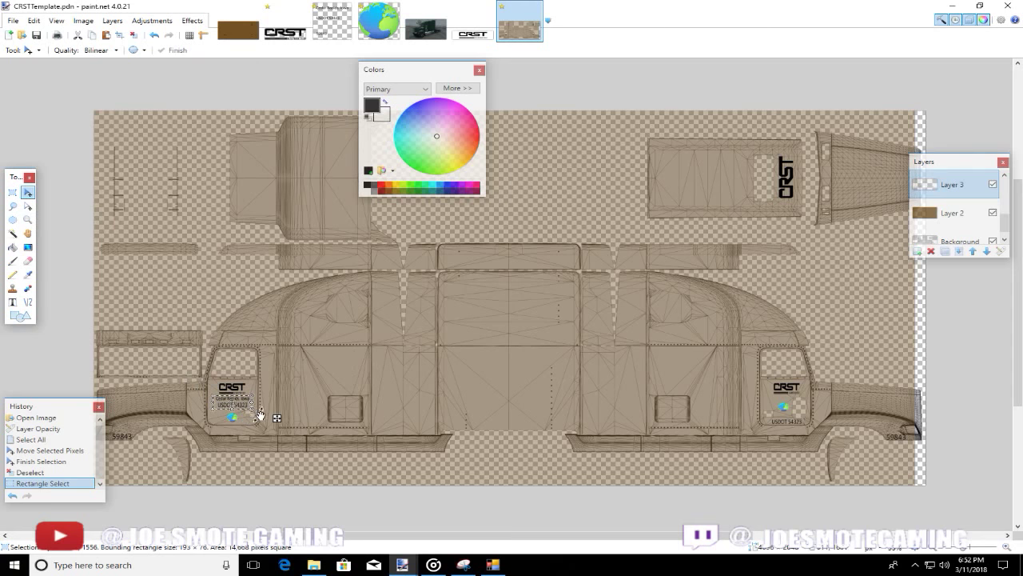
left_click_drag(252, 411, 250, 408)
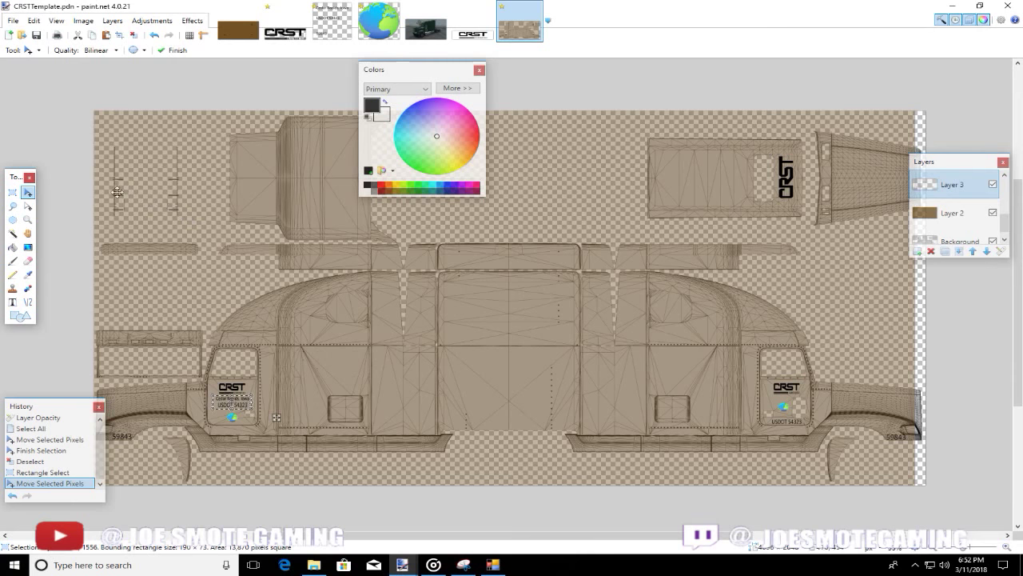
- Check the lettering in ABF3.JPG and the flattened CRSTTemplate.dds, return to CRSTTemplate.pdn and clear the selection
left_click(332, 17)
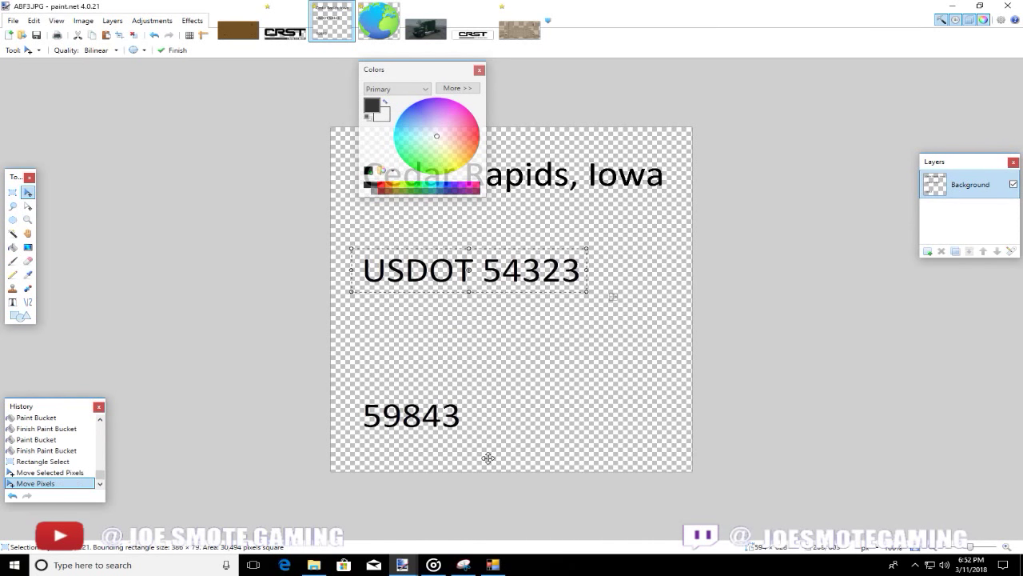
left_click(230, 30)
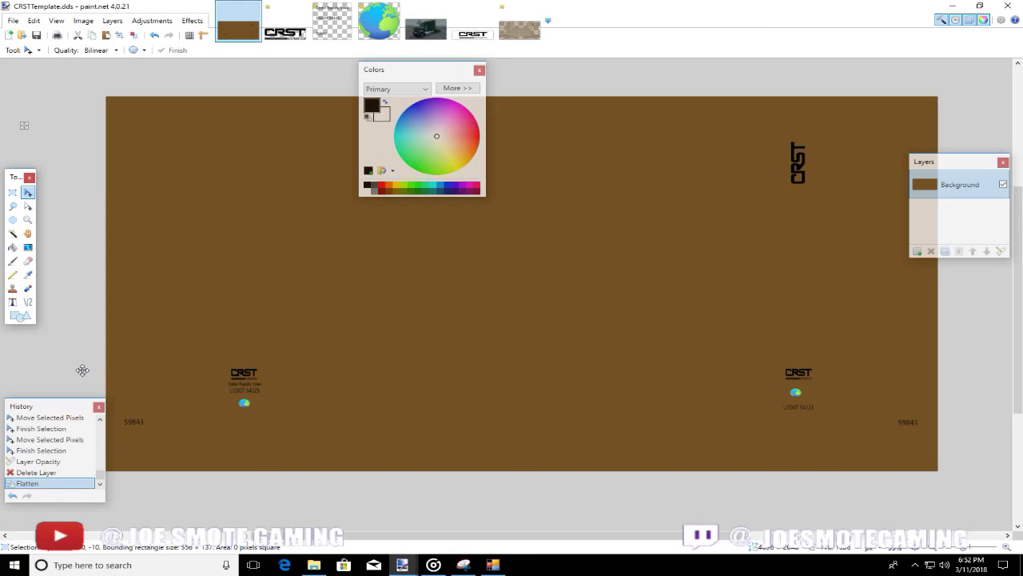
left_click(521, 29)
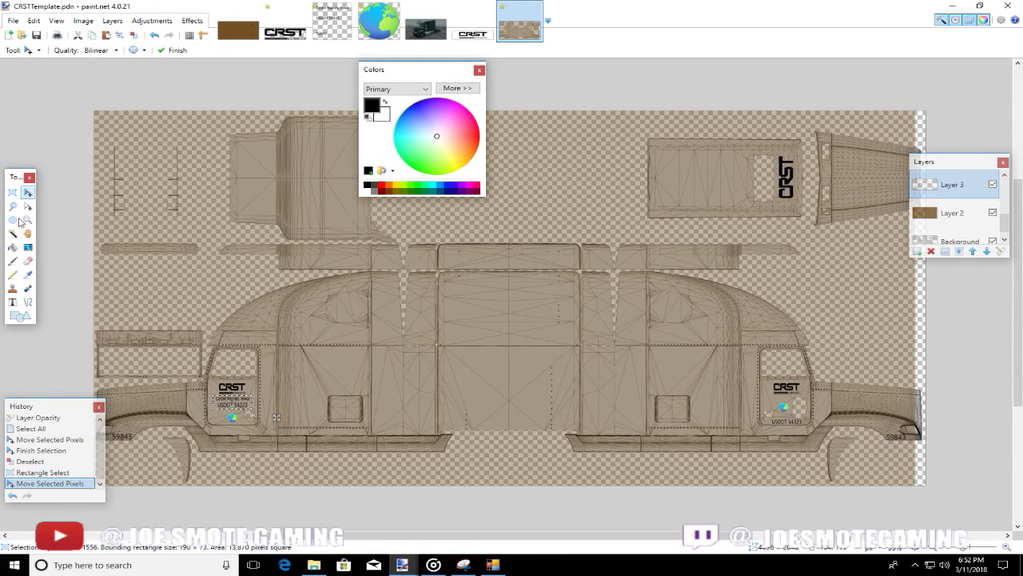
key("ctrl+d")
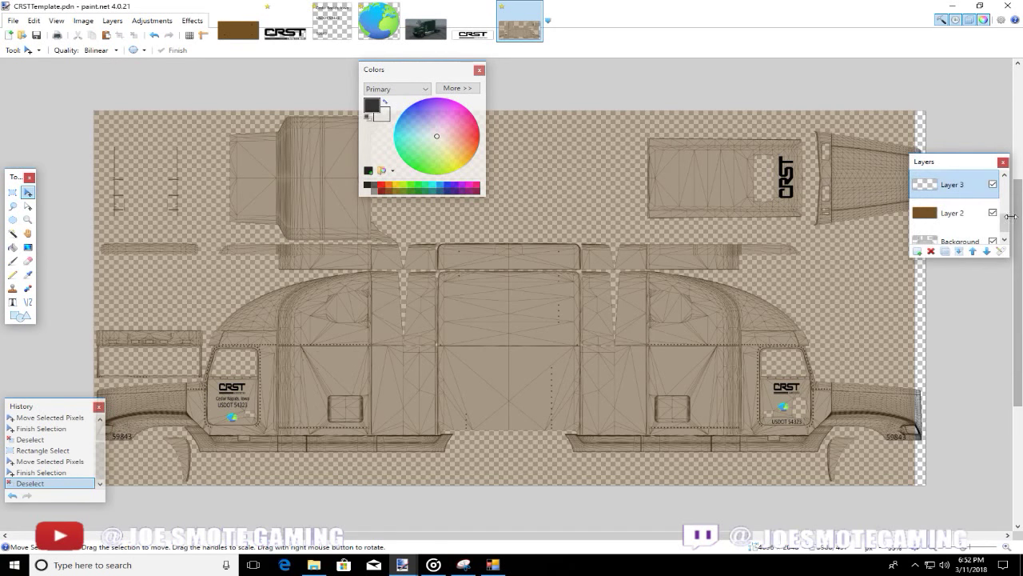
- On Layer 4, select the lettering area under the left door's CRST logo, scale it to about 149 × 57 pixels, reposition it and deselect
scroll(982, 215, "up", 2)
left_click(982, 212)
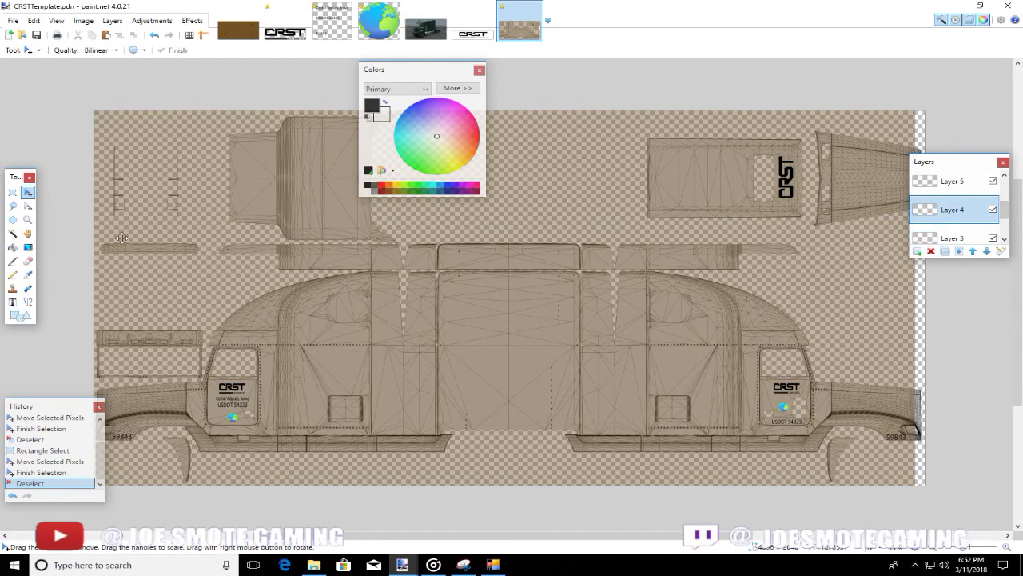
left_click(12, 192)
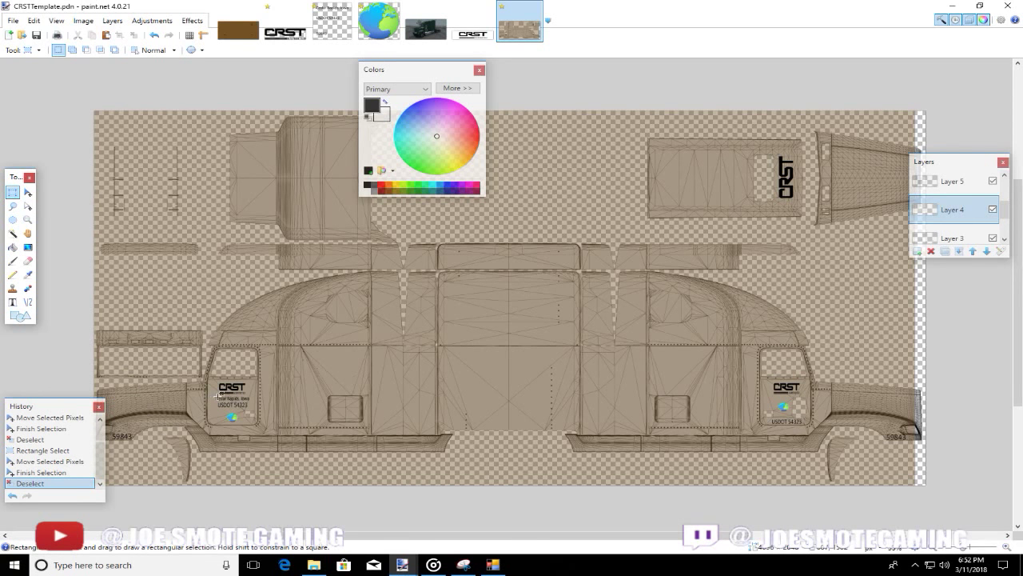
left_click_drag(214, 395, 245, 409)
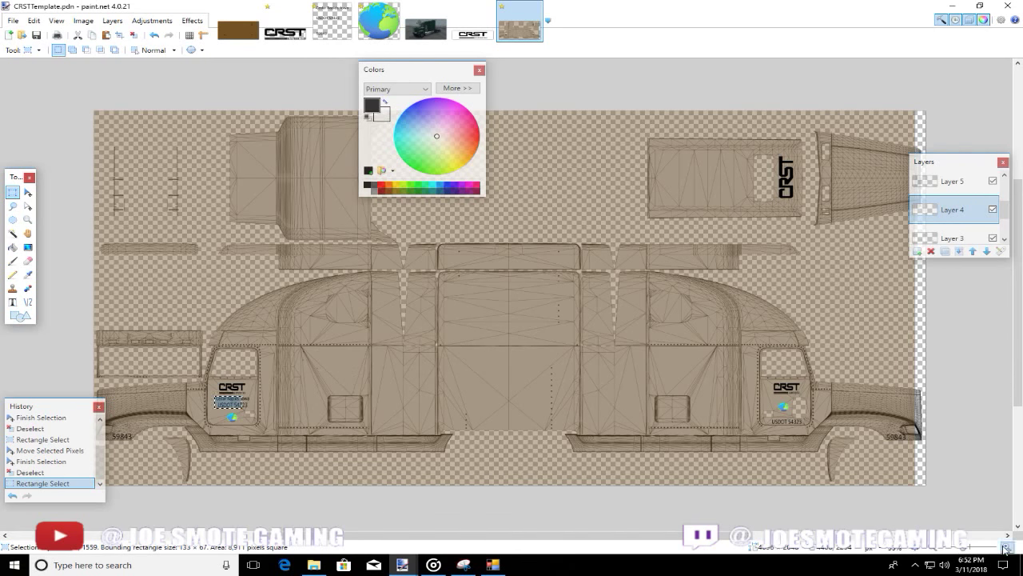
key("ctrl+plus")
scroll(488, 534, "left", 5)
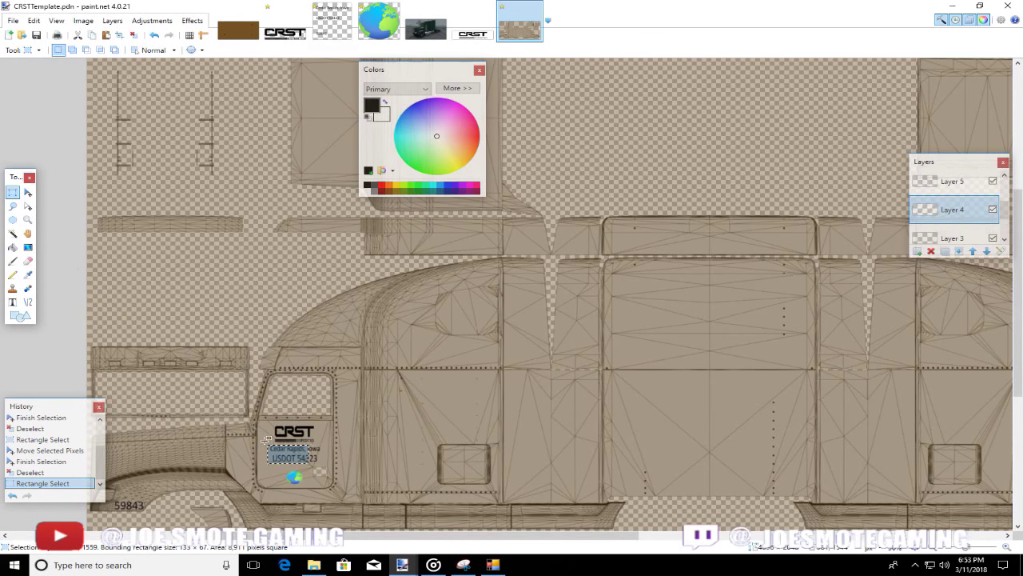
left_click_drag(262, 438, 322, 462)
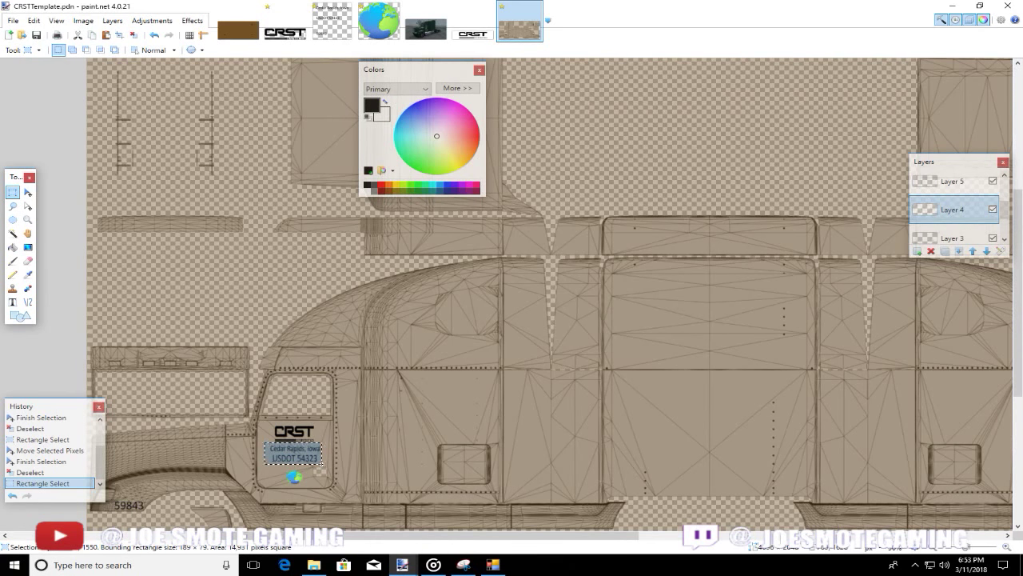
left_click(27, 195)
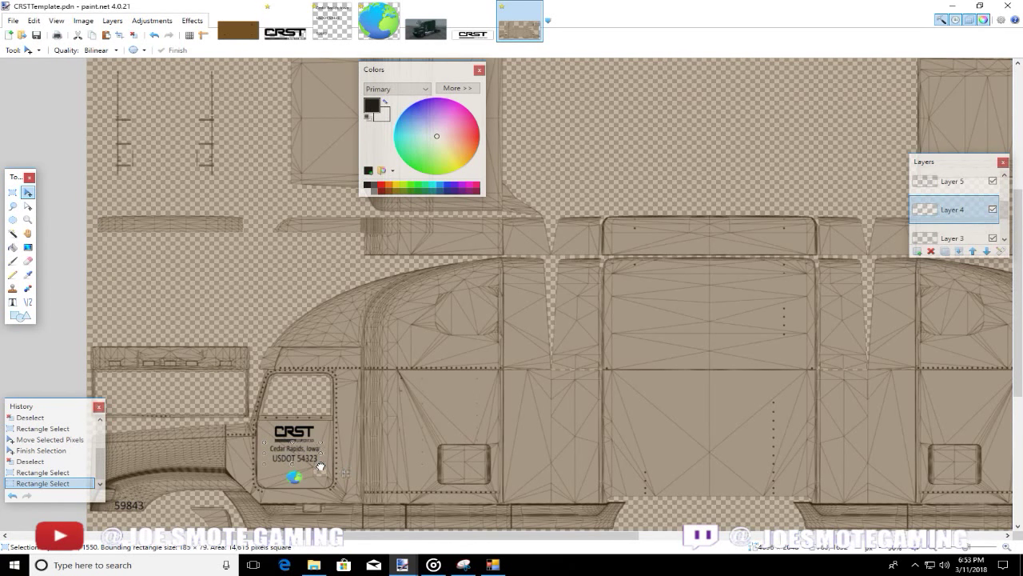
left_click_drag(319, 466, 310, 459)
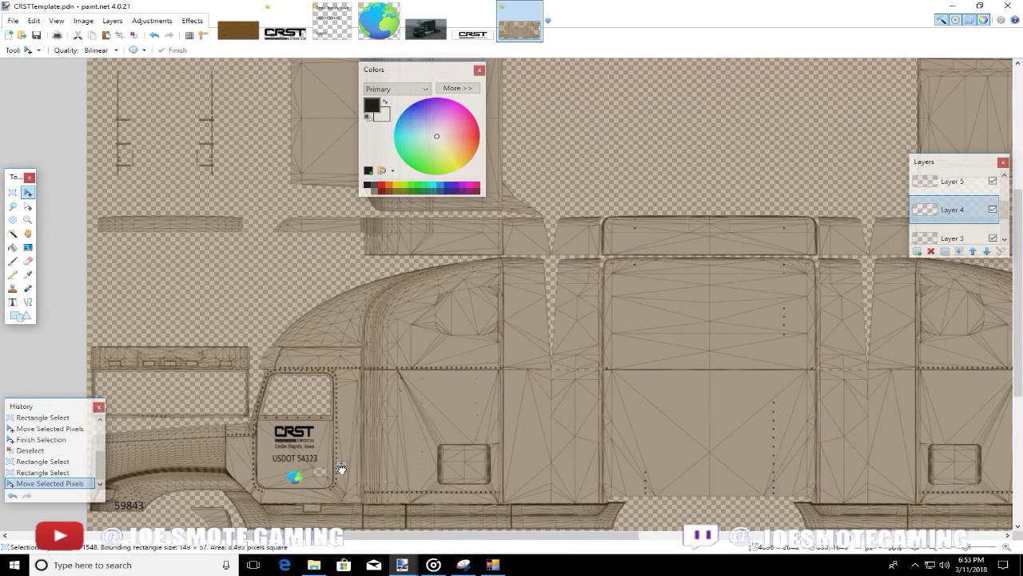
left_click(341, 469)
left_click(134, 35)
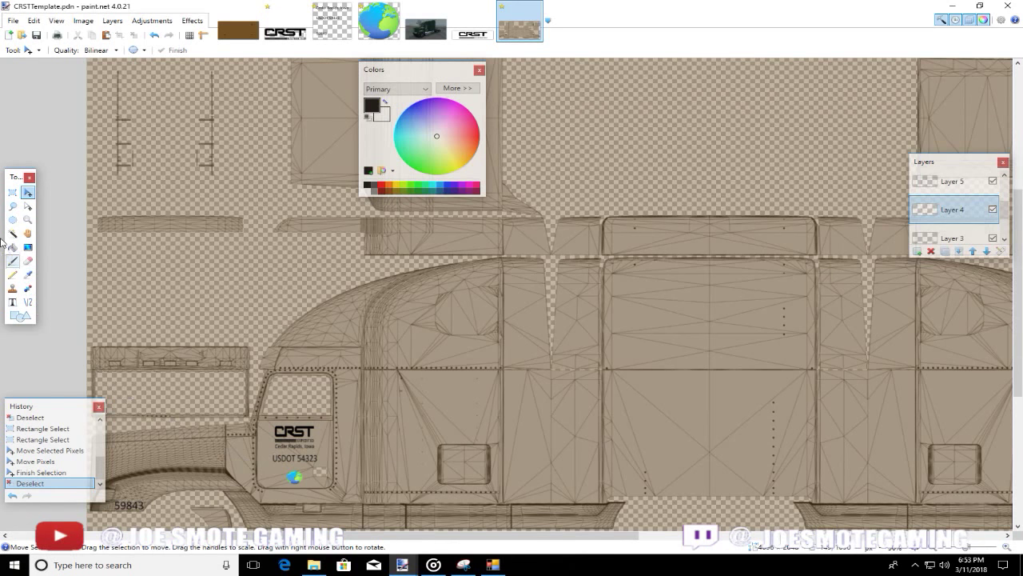
- Try to shrink the USDOT lettering on the left door using Layer 4, then deselect
left_click(12, 191)
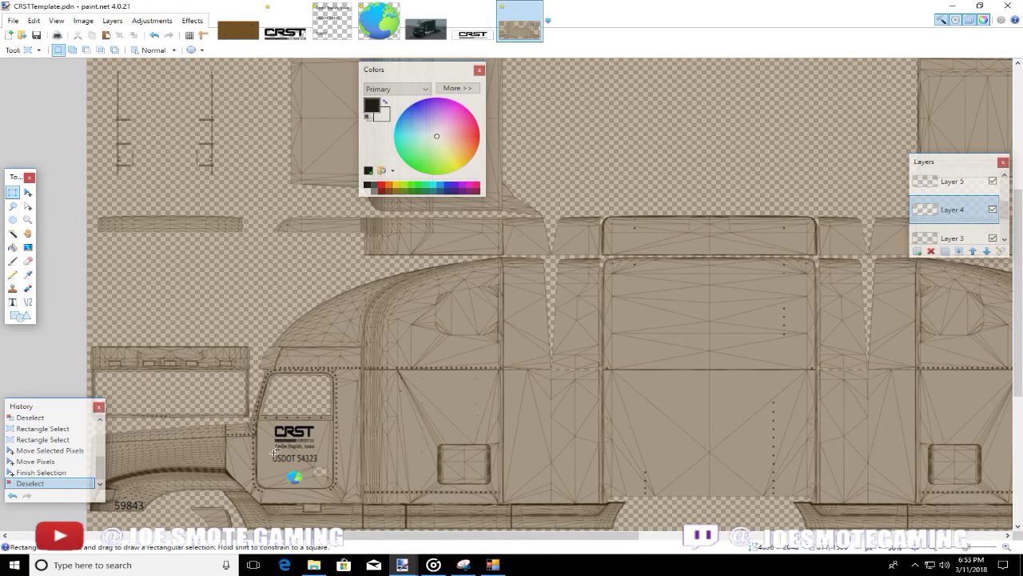
left_click_drag(270, 450, 323, 466)
key("m")
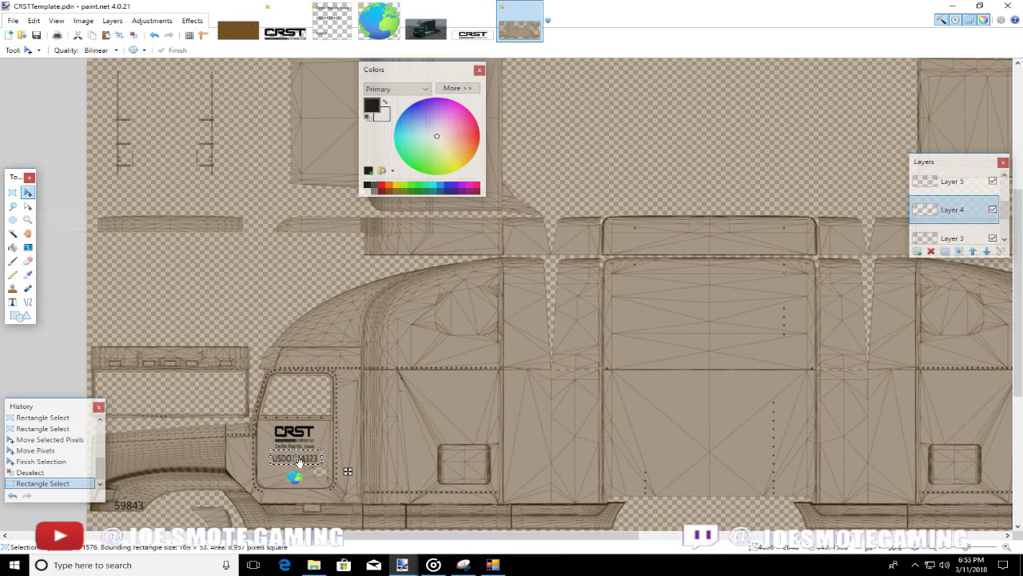
left_click_drag(325, 467, 320, 466)
left_click(134, 35)
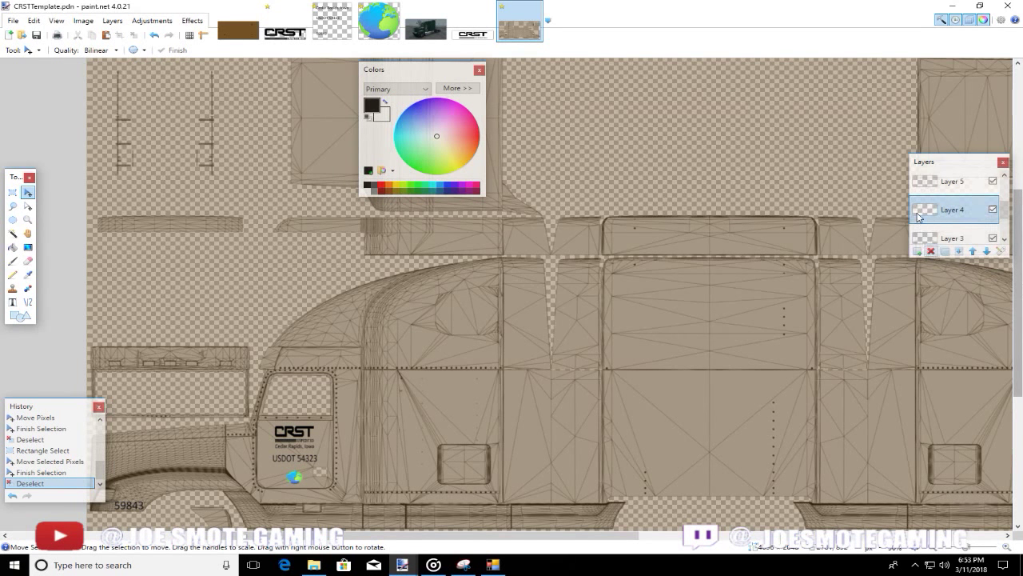
- Try to scale the left door's USDOT lettering to about 171 × 35 pixels using Layer 5, then clear the selection
left_click(933, 185)
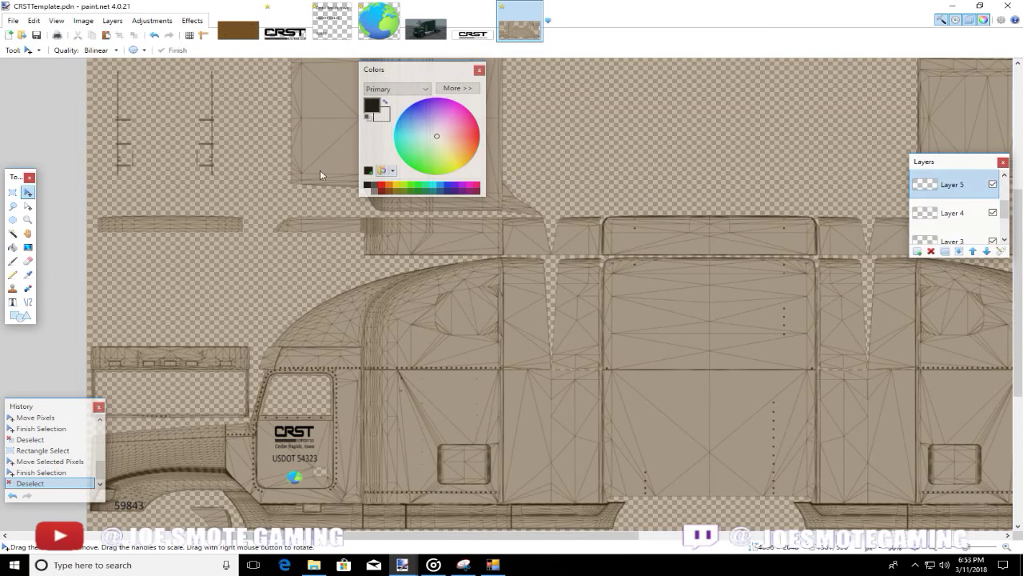
left_click(13, 192)
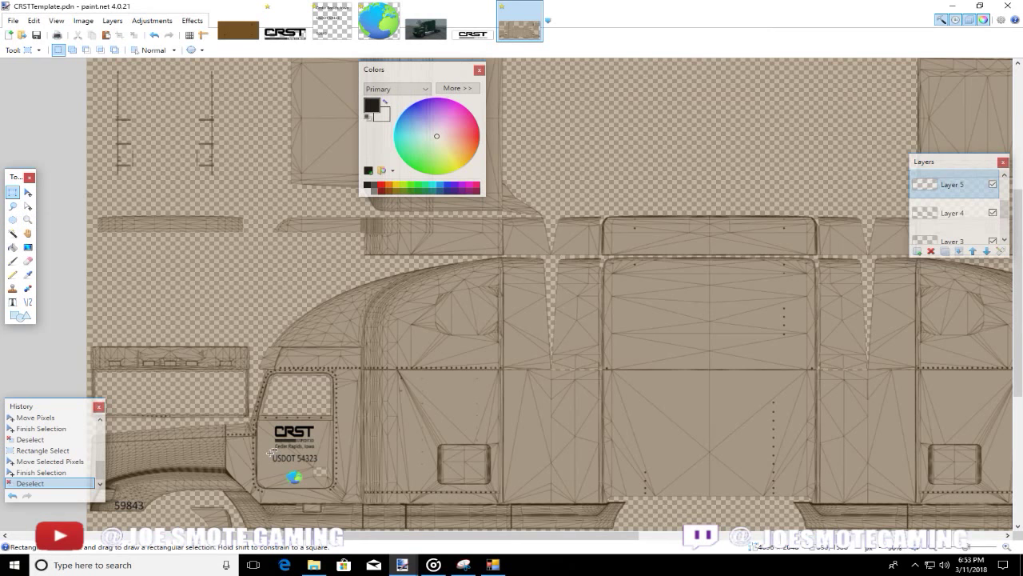
left_click_drag(270, 453, 323, 458)
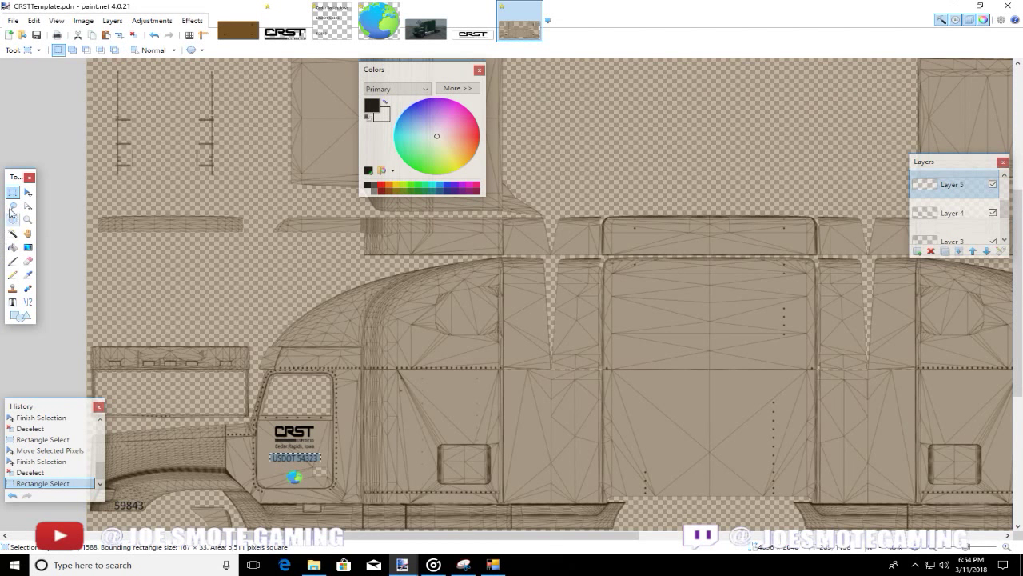
left_click(29, 194)
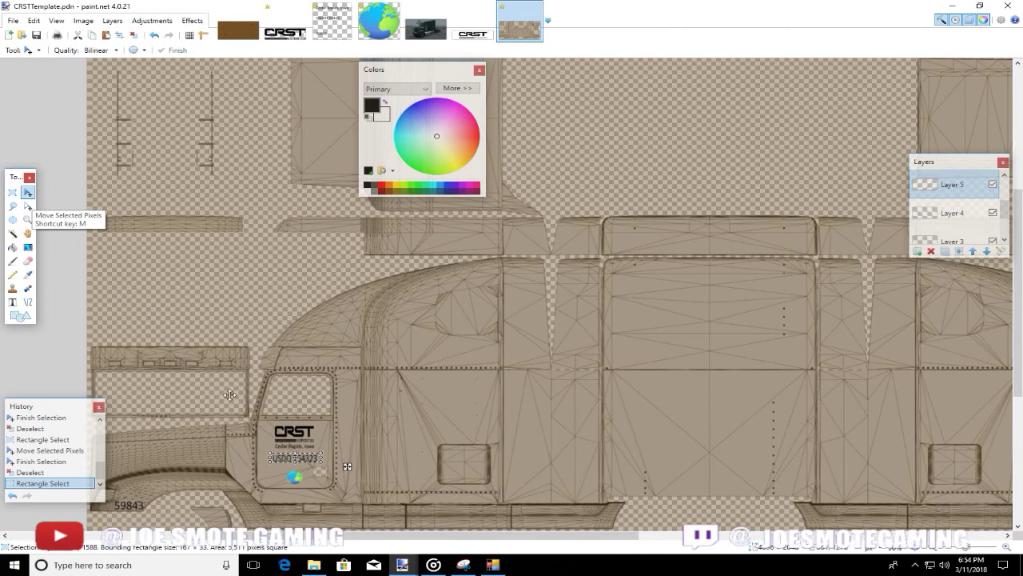
left_click_drag(319, 466, 323, 467)
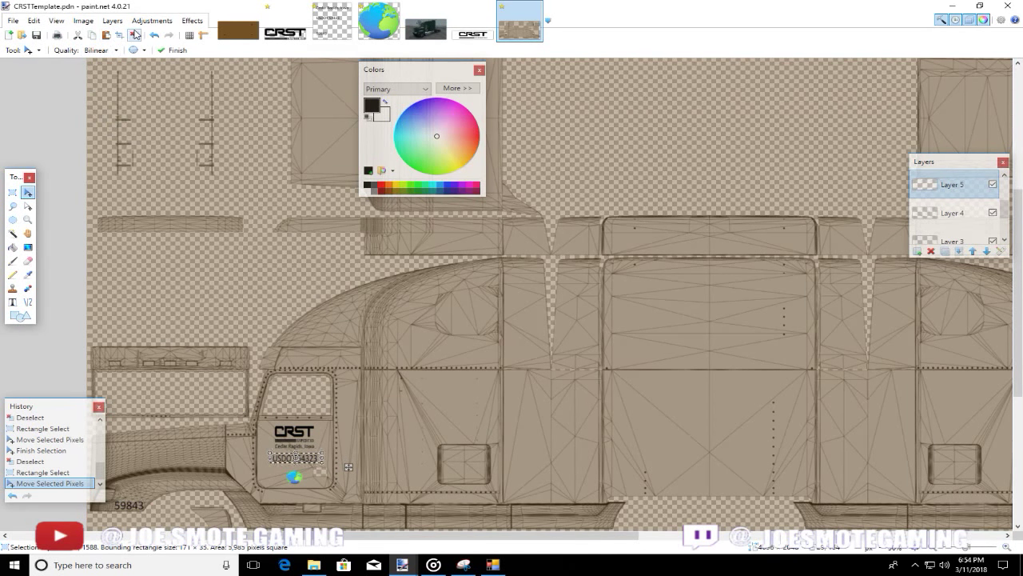
key("ctrl+d")
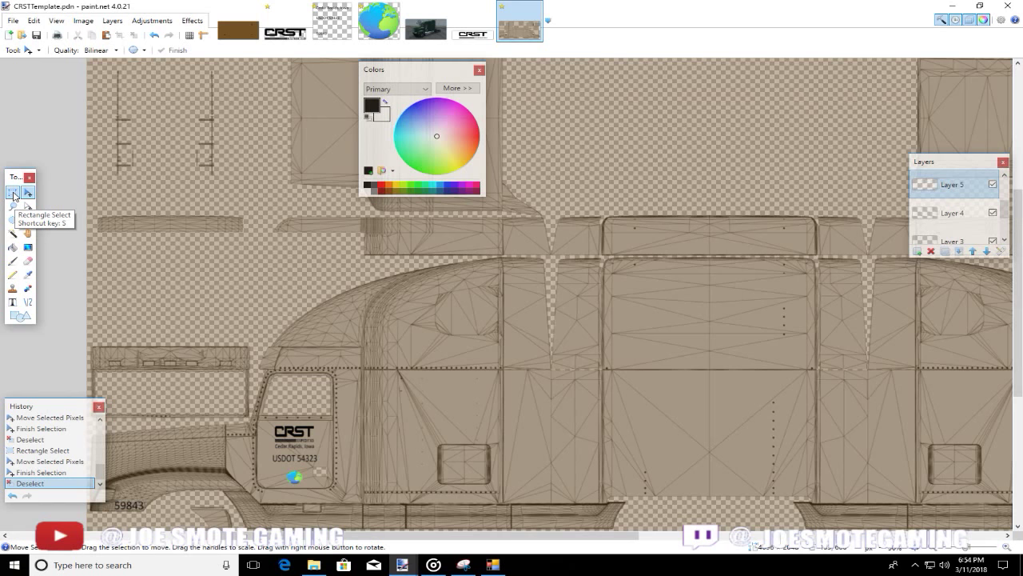
- On Layer 6, scale the left door's USDOT lettering to about 153 × 43 pixels, move it up beneath the Cedar Rapids line and deselect
left_click(14, 196)
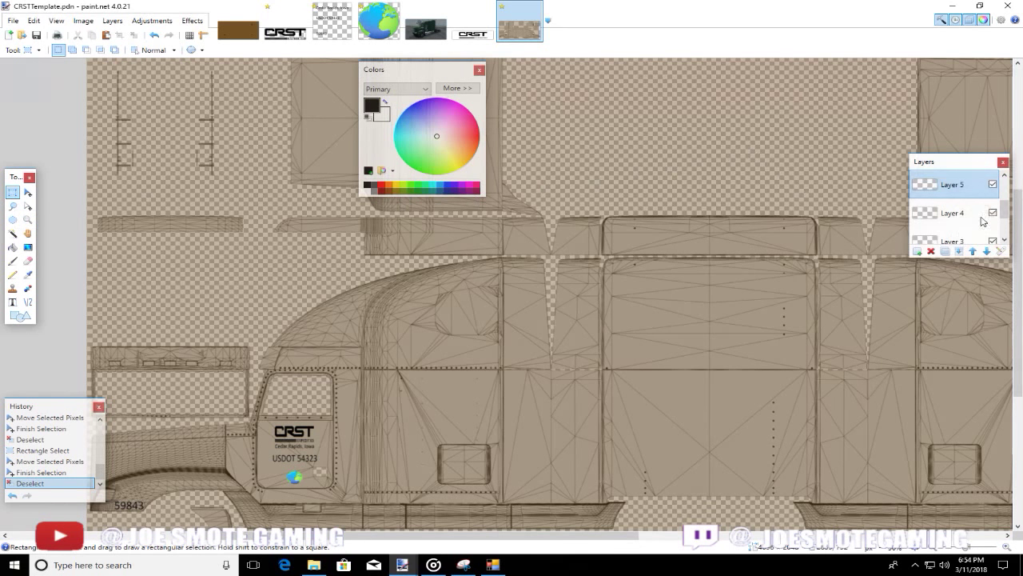
left_click_drag(1006, 211, 1006, 185)
left_click(951, 184)
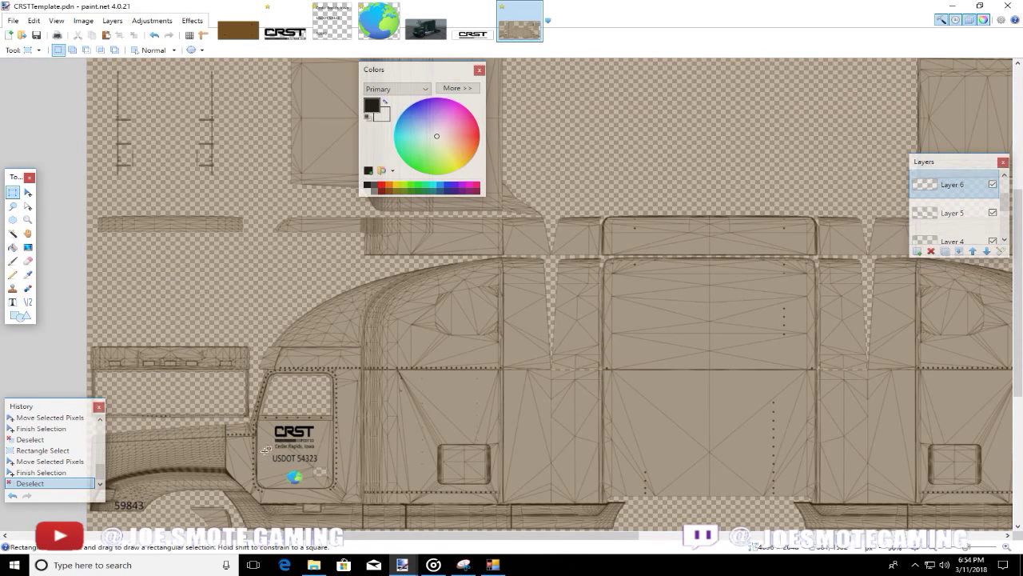
left_click_drag(269, 450, 323, 463)
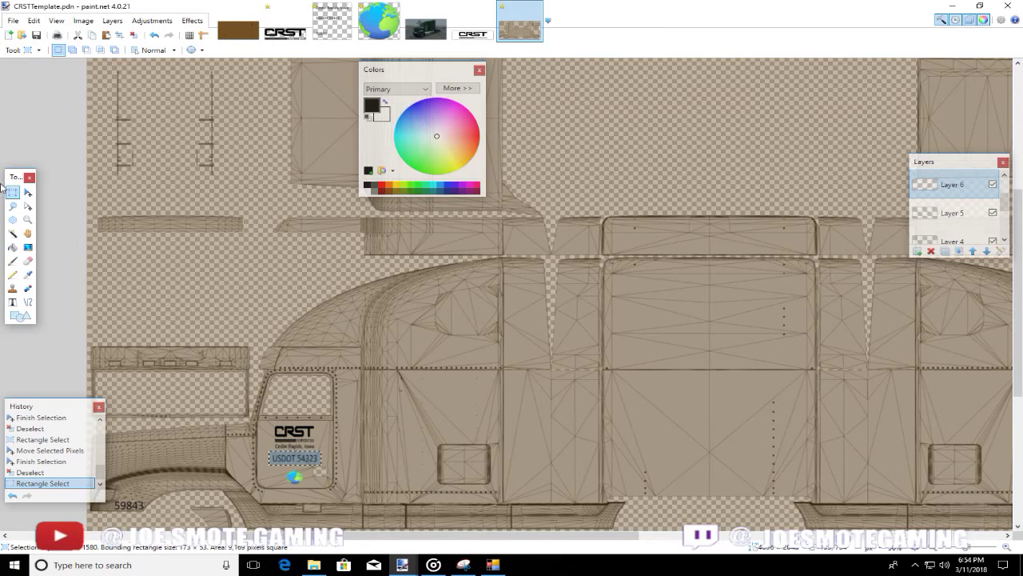
left_click(28, 192)
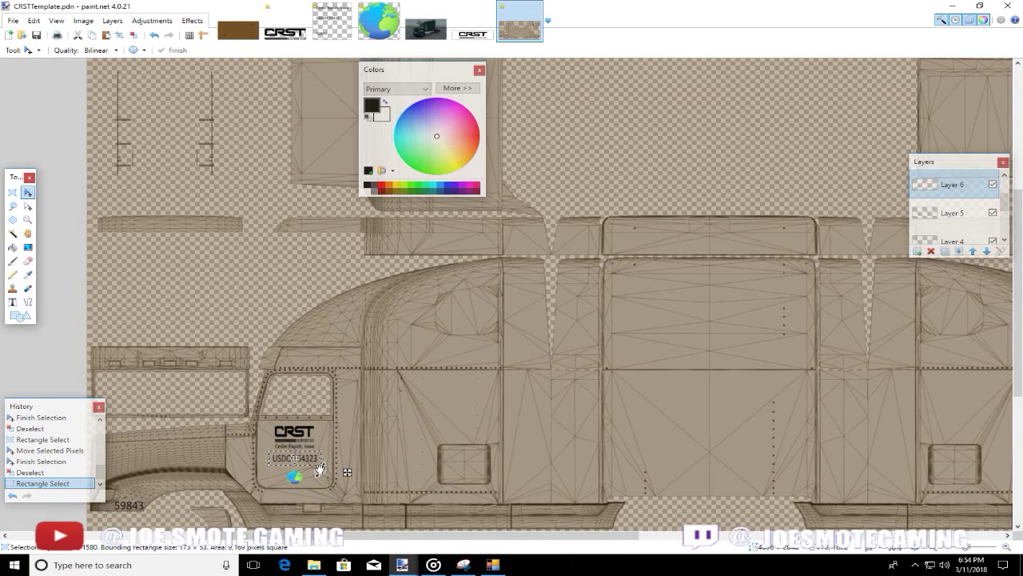
left_click_drag(320, 467, 314, 463)
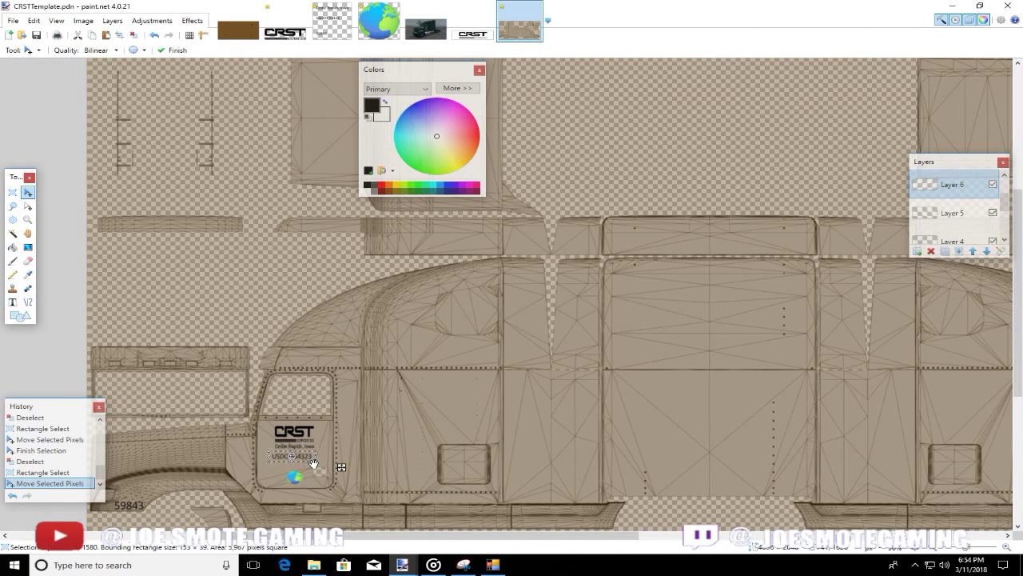
key("Return")
left_click_drag(314, 464, 345, 467)
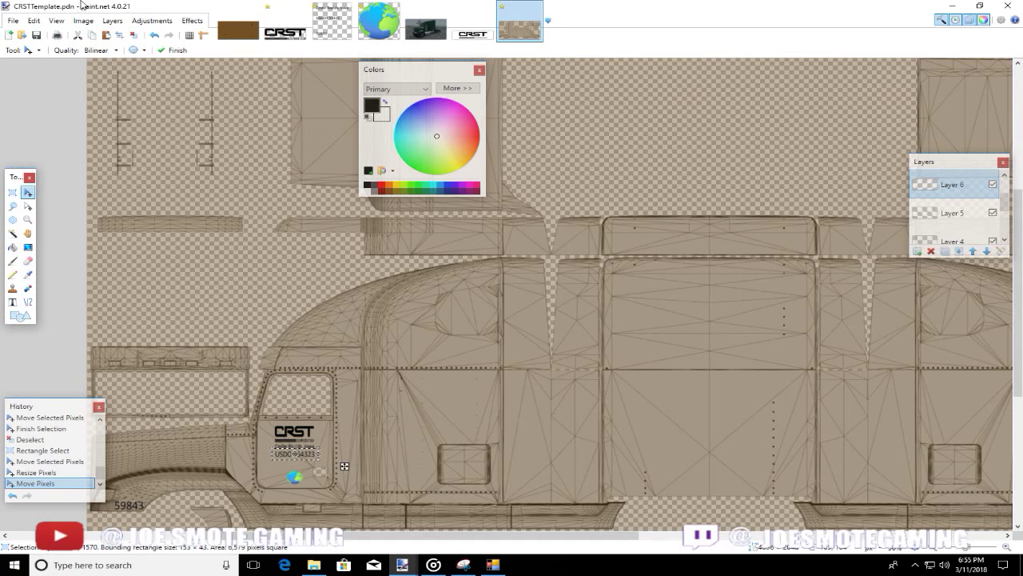
left_click(133, 35)
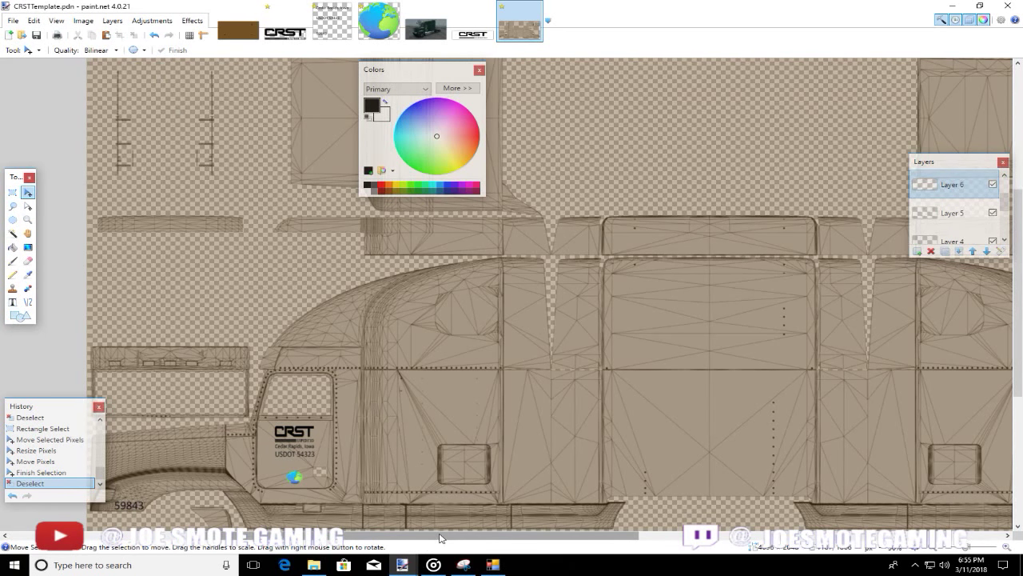
- On Layer 6, scale the right door's USDOT lettering area to about 141 × 47 pixels, center it under the globe and deselect
left_click_drag(746, 534, 678, 554)
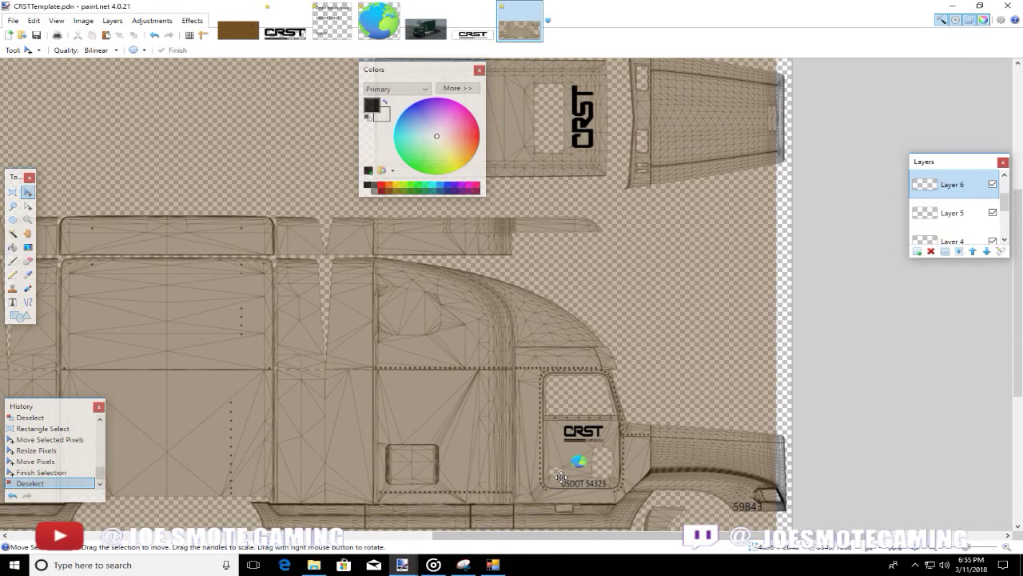
left_click(12, 192)
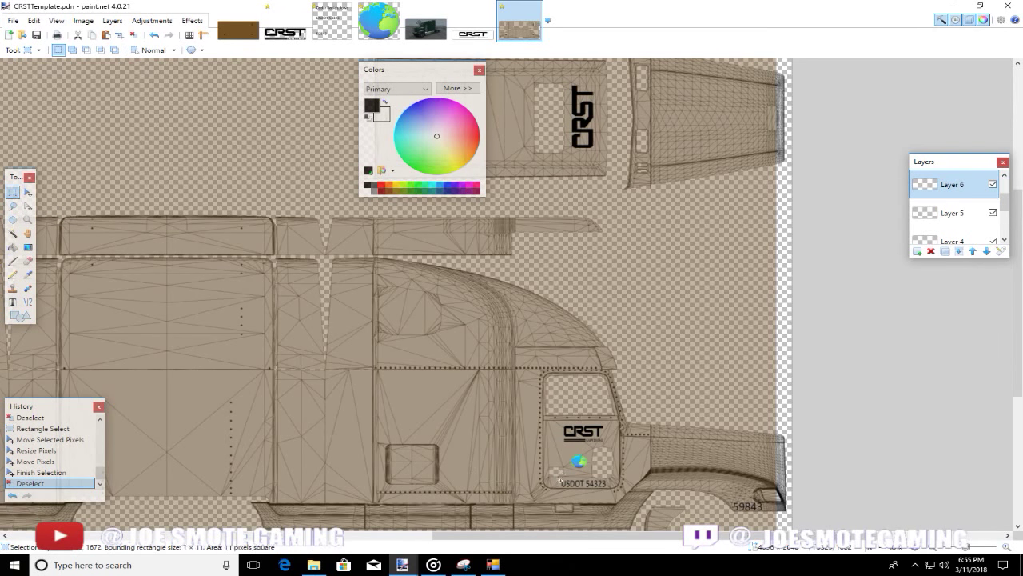
left_click_drag(559, 476, 612, 490)
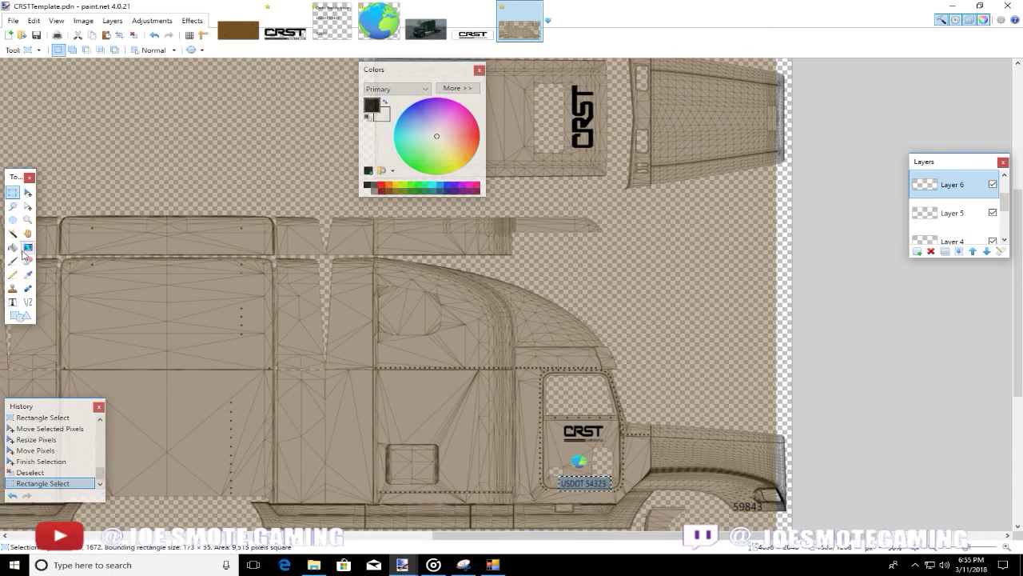
left_click(27, 193)
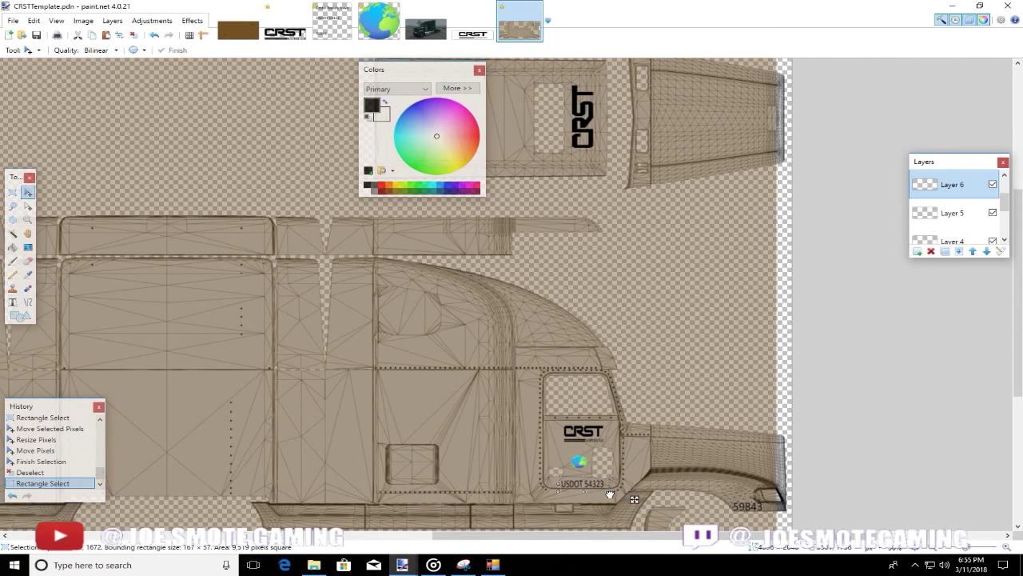
left_click_drag(610, 494, 605, 491)
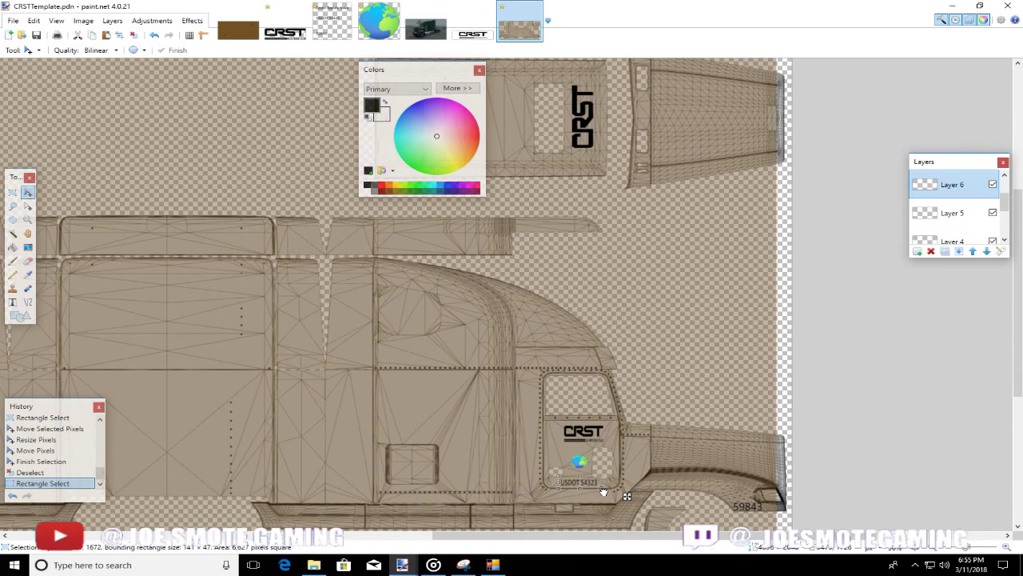
left_click(604, 490)
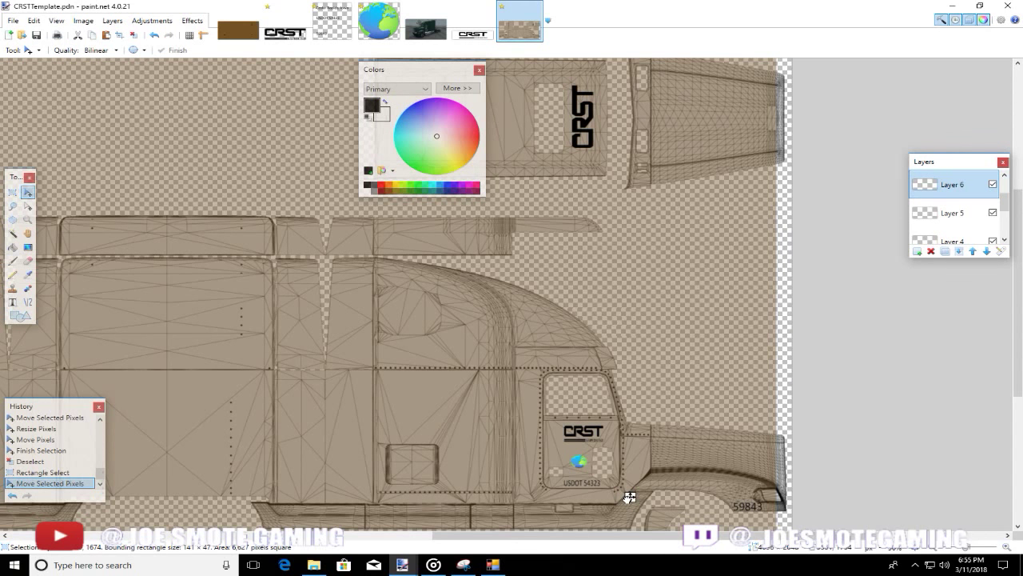
left_click(629, 497)
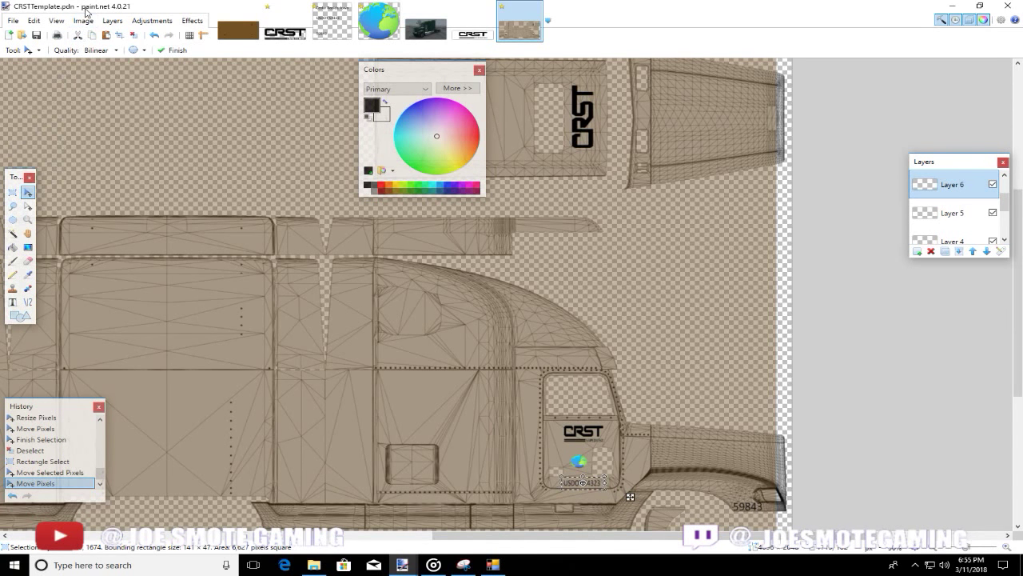
left_click(135, 36)
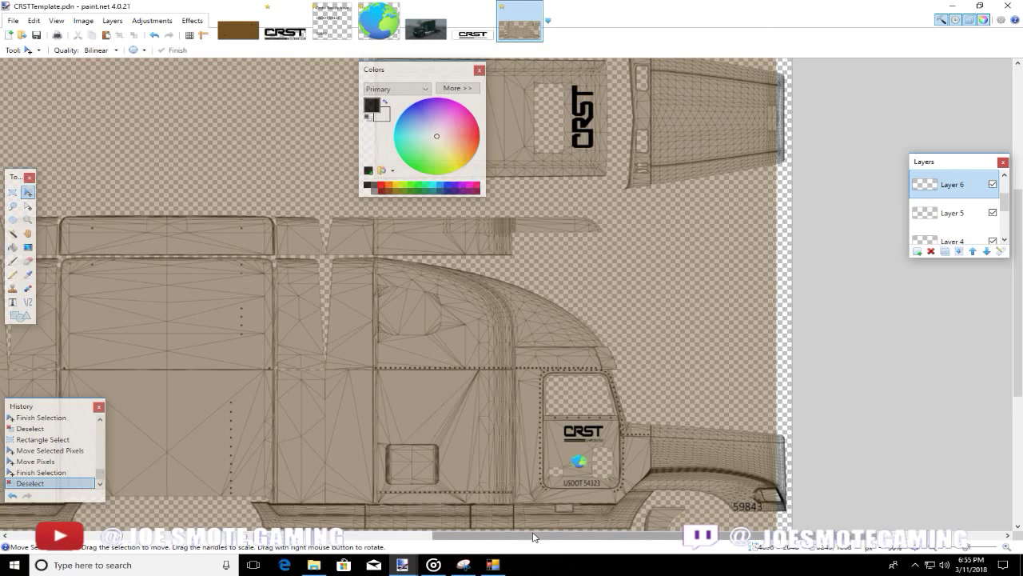
- On Layer 5, scale the truck number by the left front fender to about 91 × 49 pixels, reposition it slightly and deselect
left_click_drag(534, 537, 486, 536)
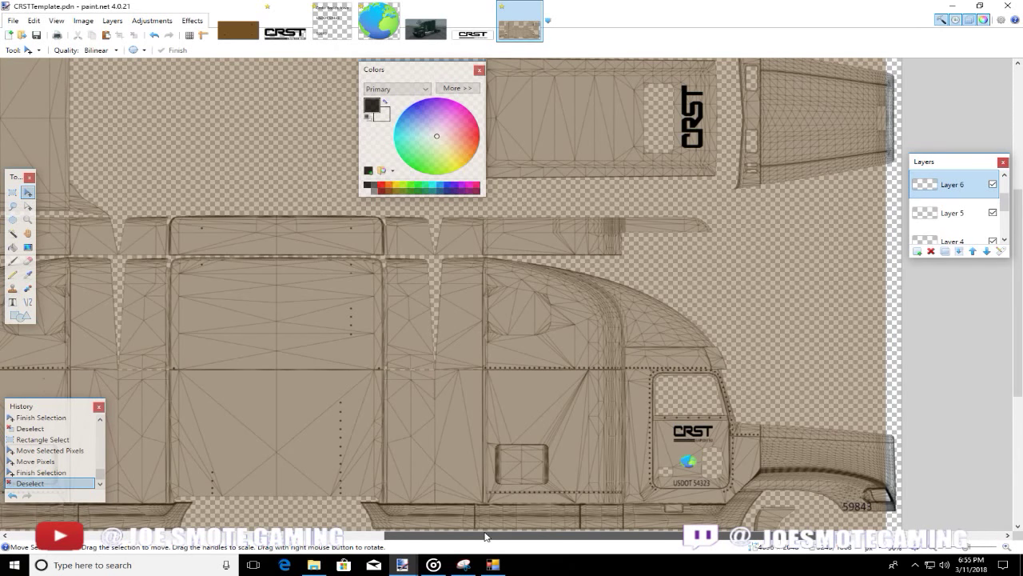
left_click_drag(486, 536, 566, 535)
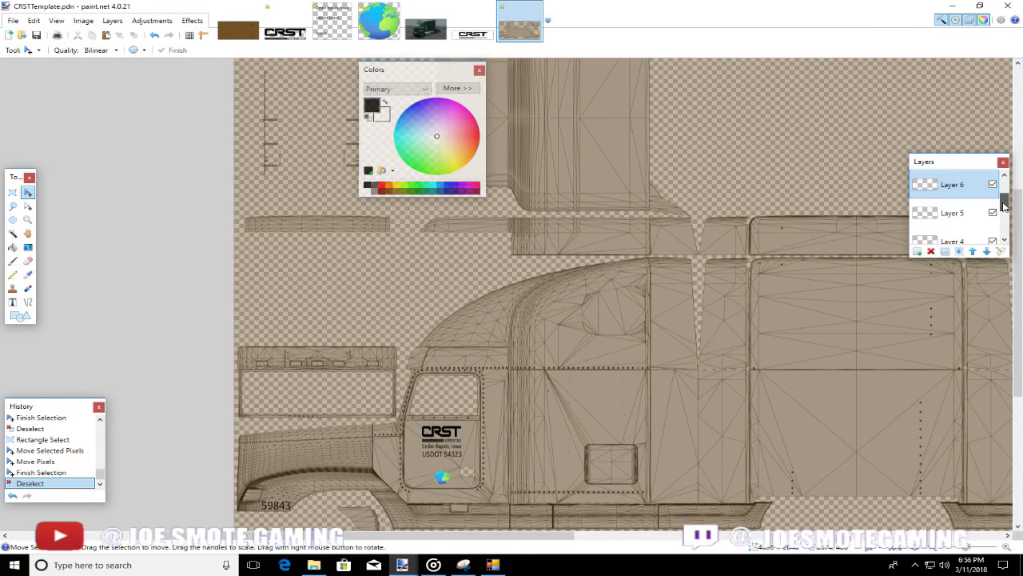
scroll(1005, 206, "down", 1)
left_click(952, 208)
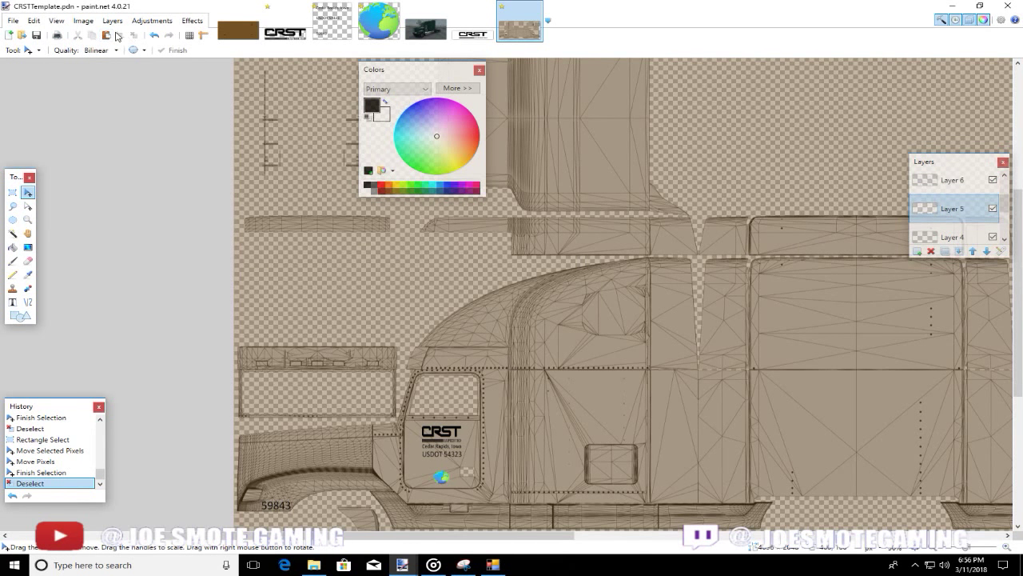
left_click(12, 193)
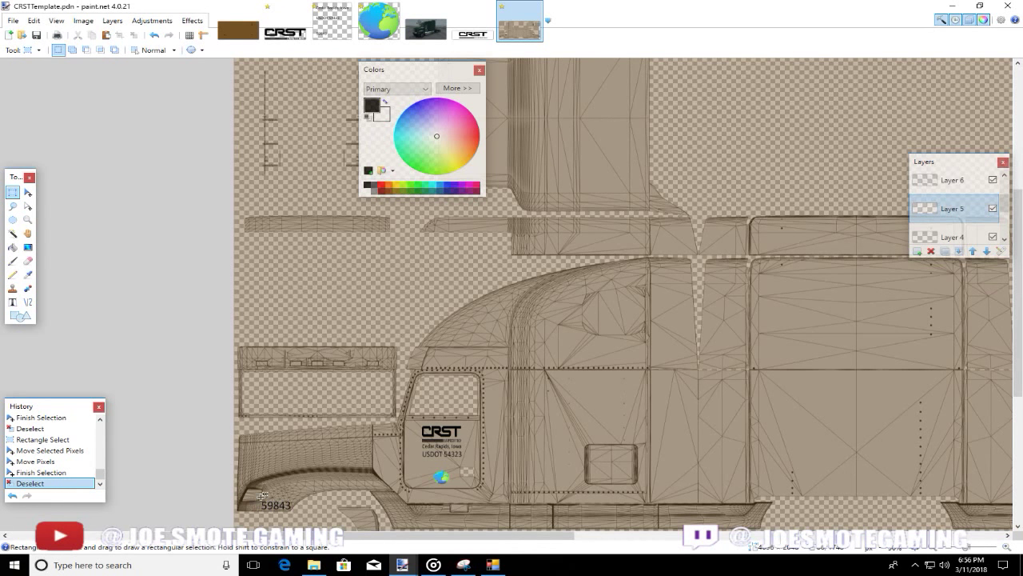
left_click_drag(260, 497, 297, 514)
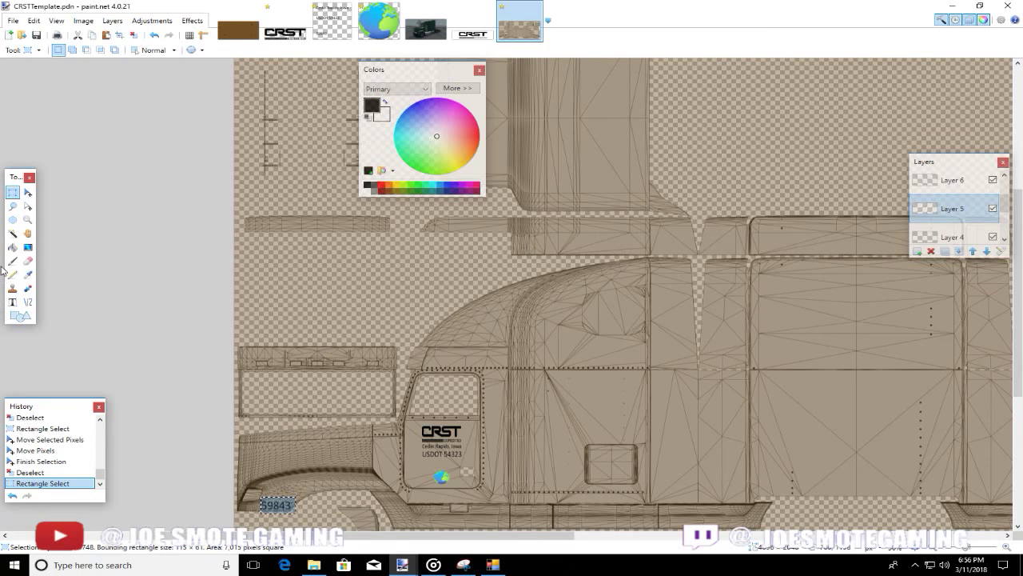
left_click(28, 193)
left_click_drag(292, 513, 289, 513)
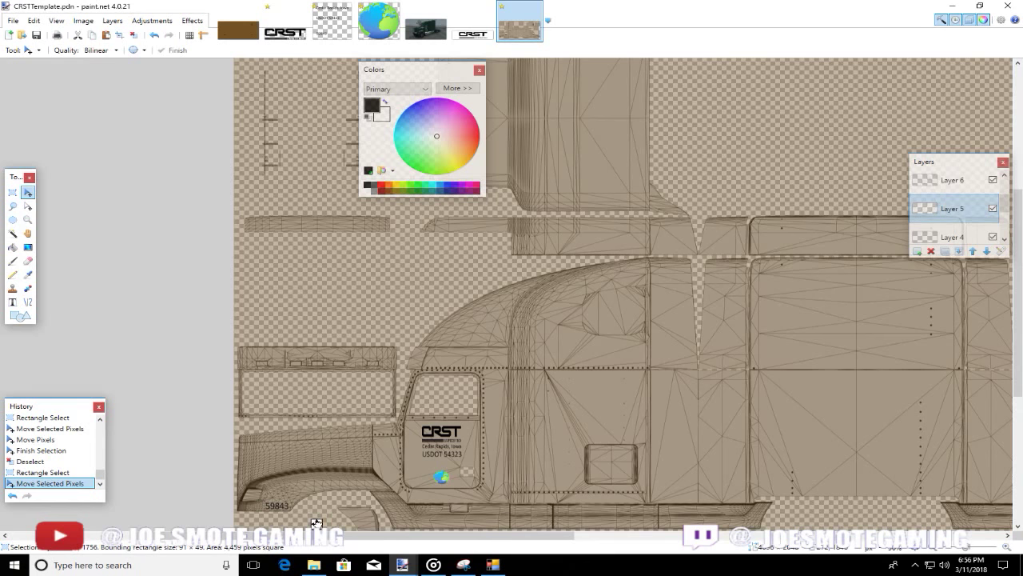
left_click(317, 523)
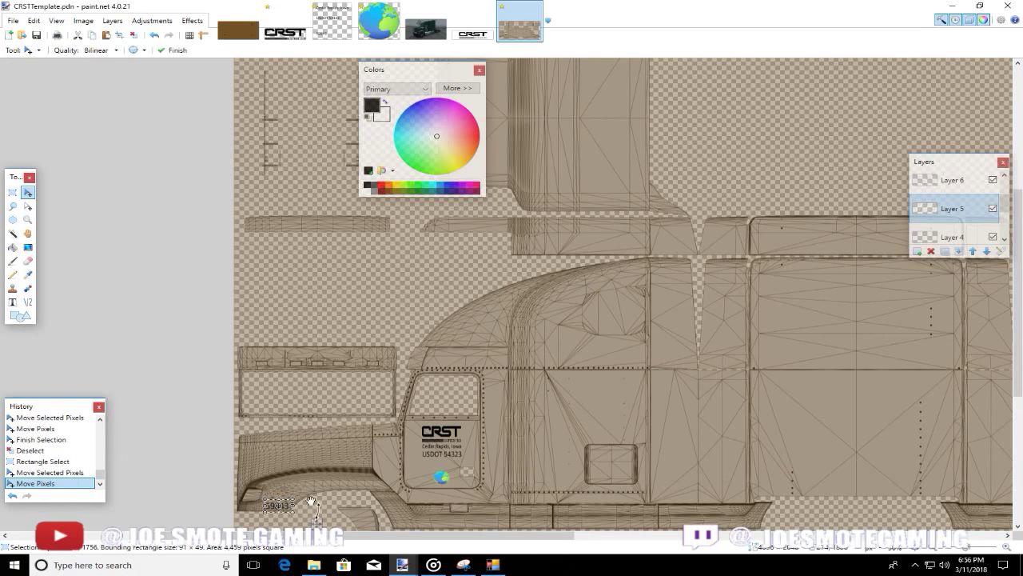
left_click(134, 36)
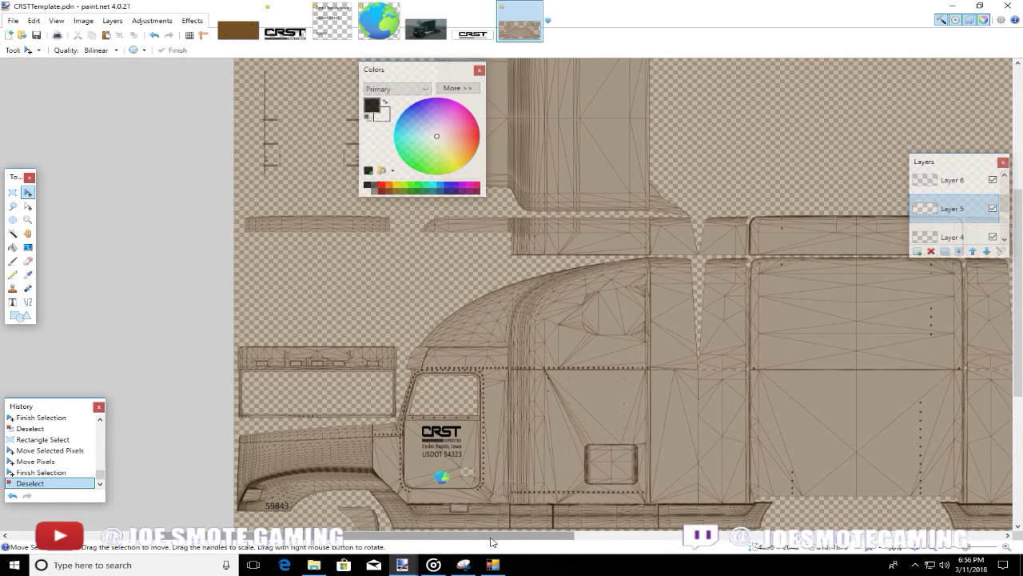
left_click_drag(504, 535, 610, 536)
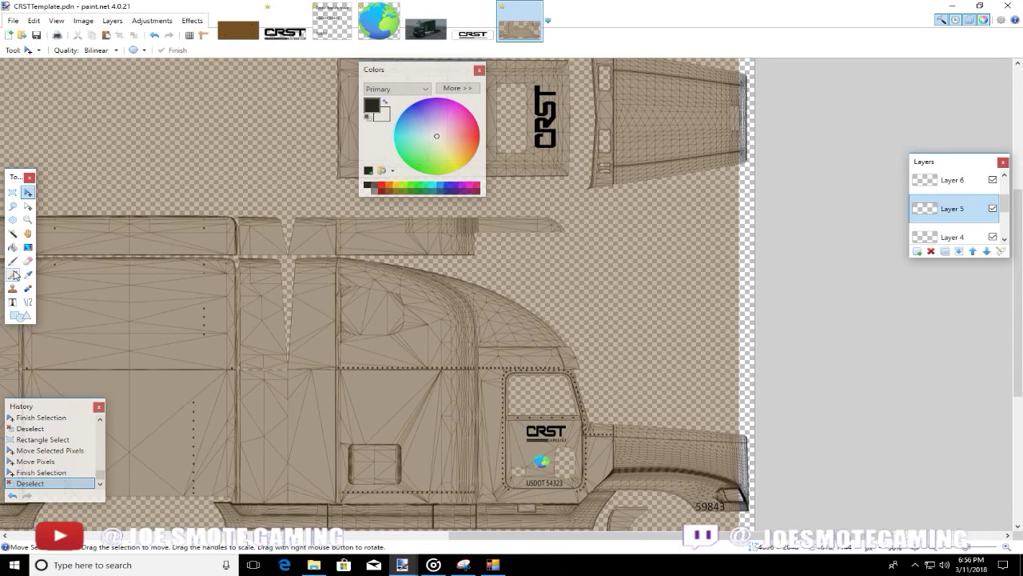
left_click(13, 196)
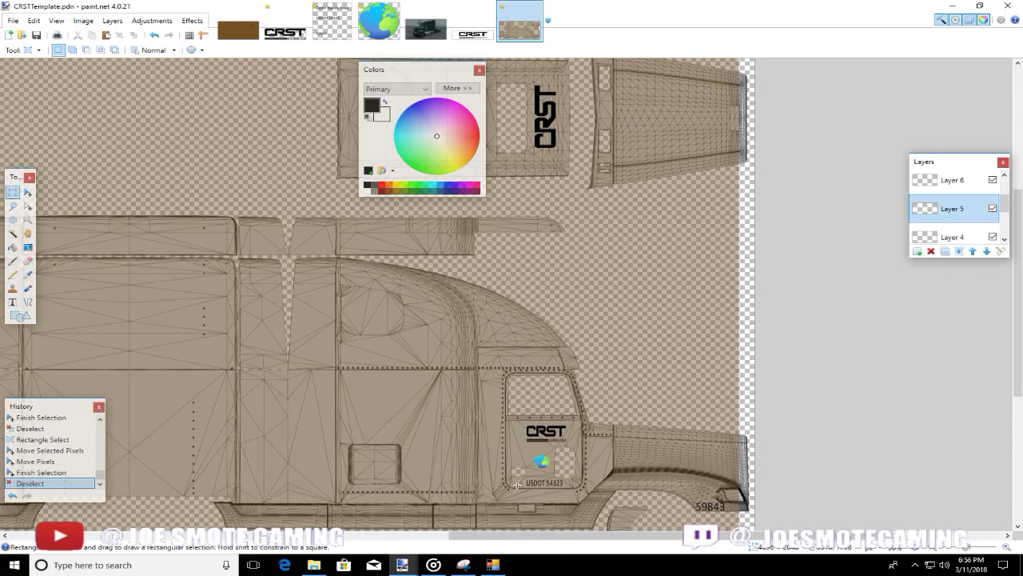
left_click_drag(523, 477, 567, 487)
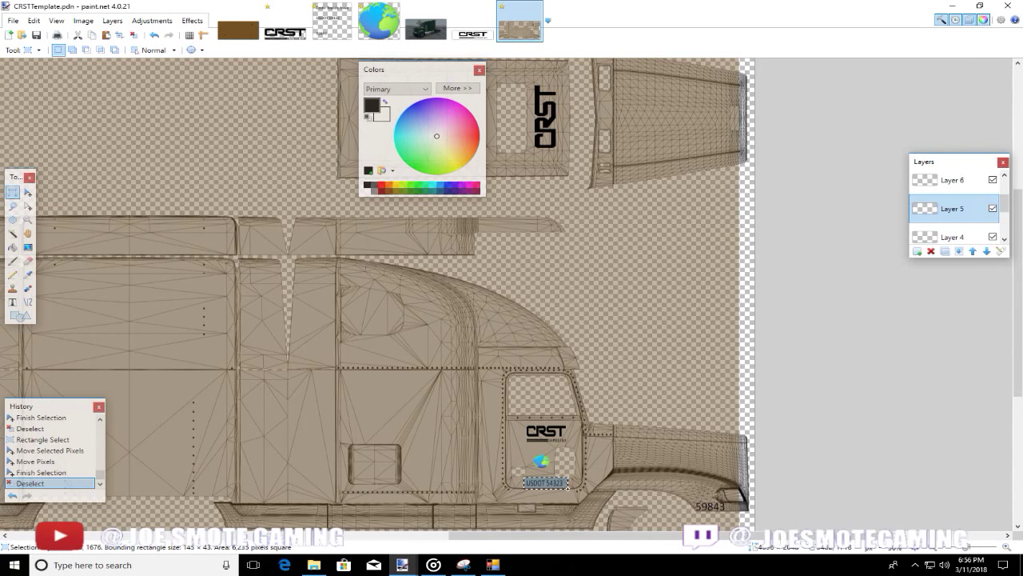
left_click(29, 194)
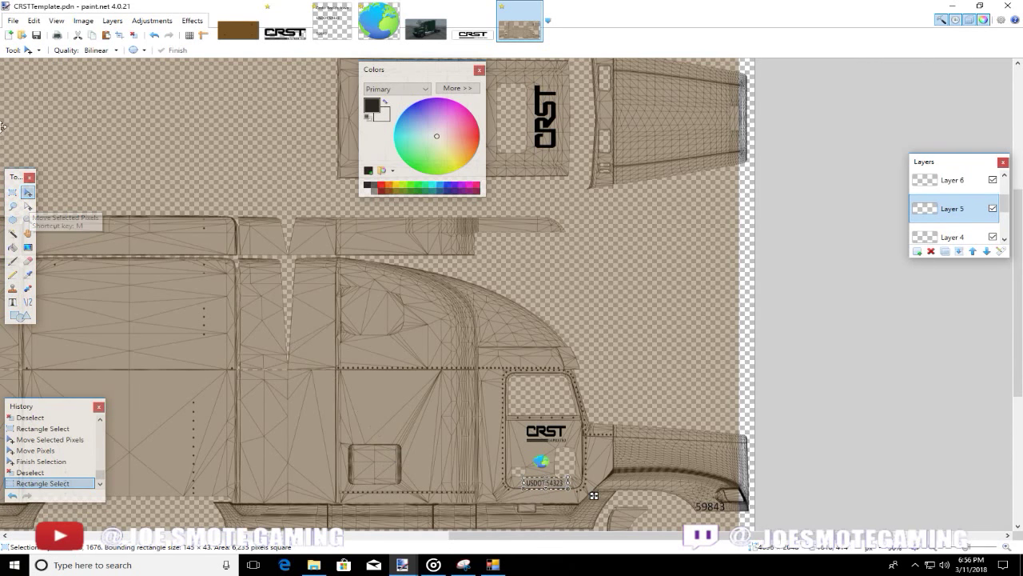
left_click(134, 34)
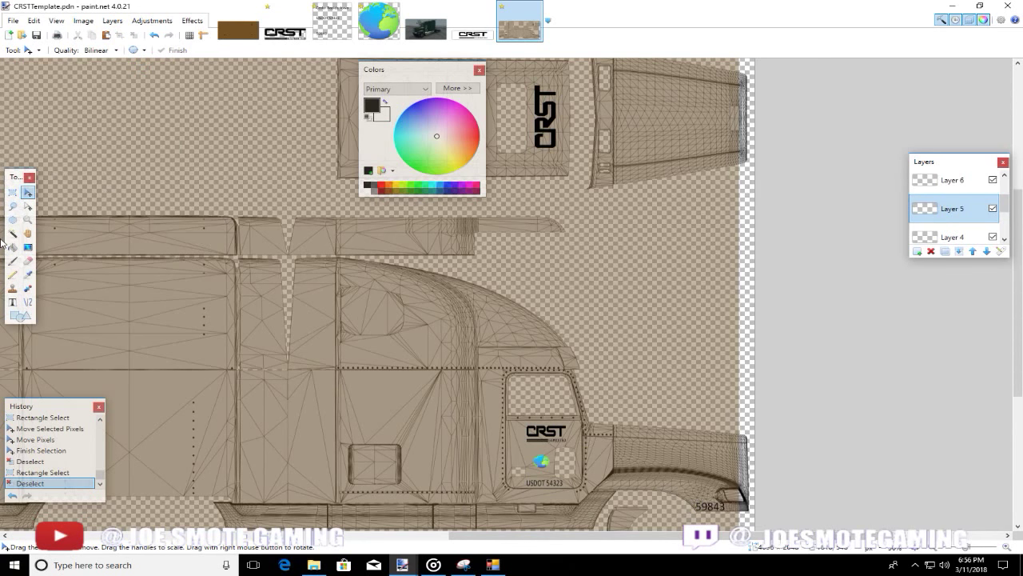
- On Layer 5, select the truck number by the right front fender and scale it to about 101 × 39 pixels
left_click(13, 193)
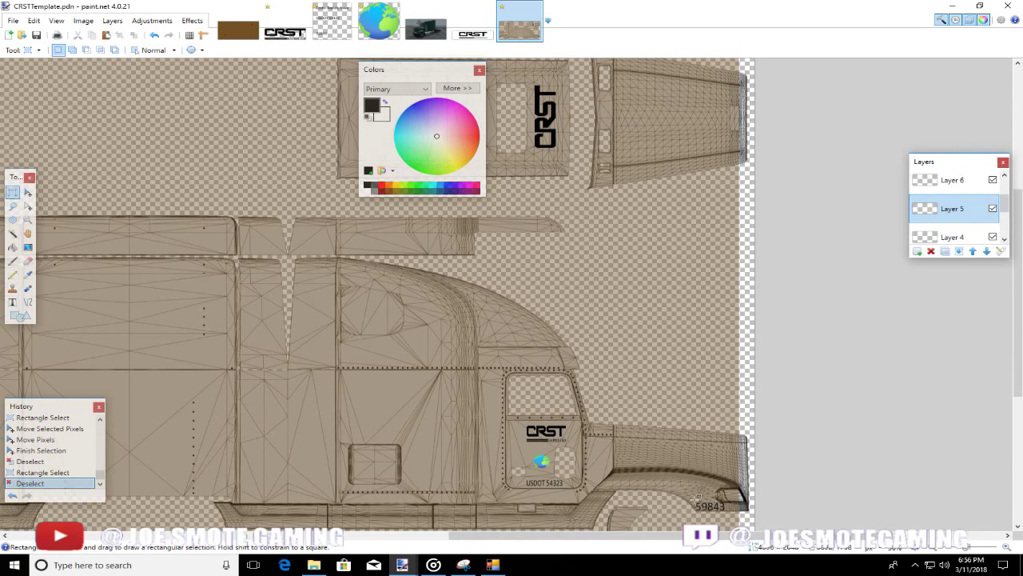
left_click_drag(693, 501, 730, 515)
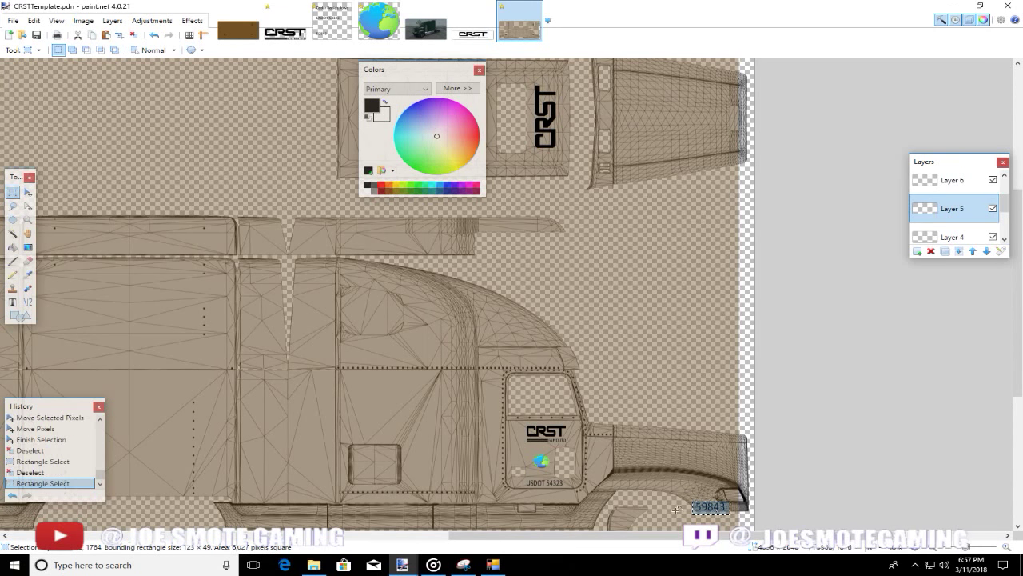
left_click(28, 193)
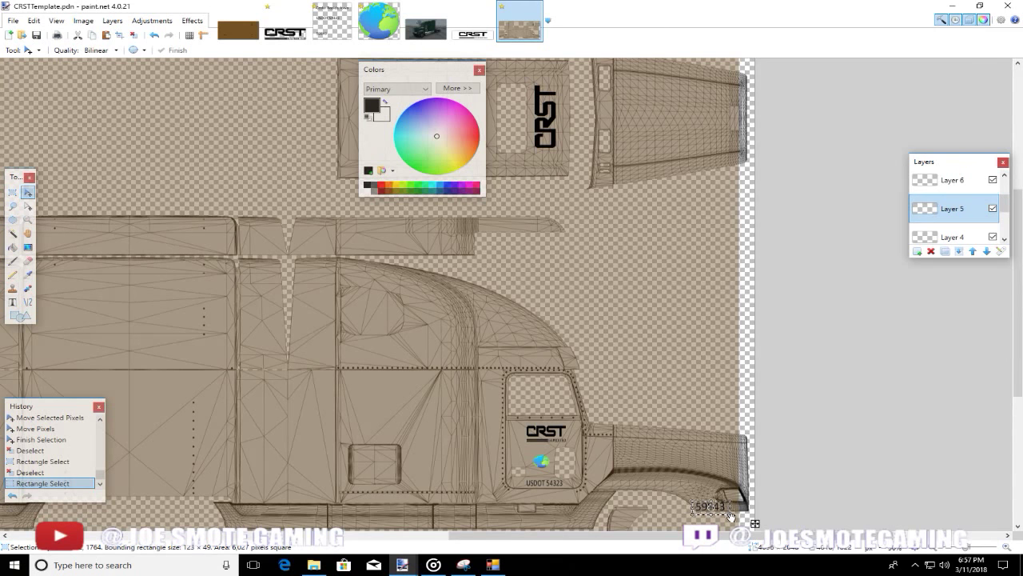
left_click_drag(731, 517, 723, 514)
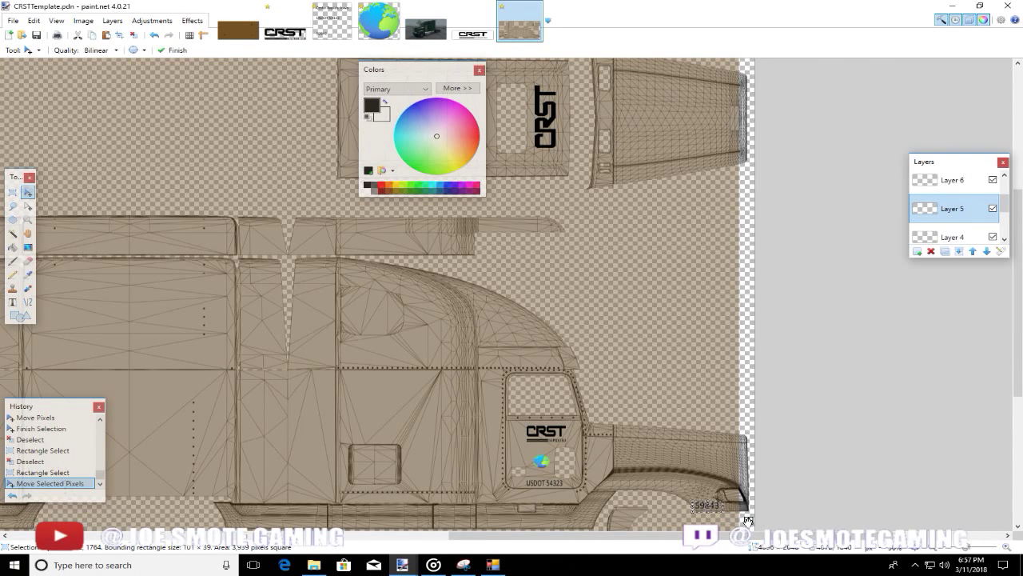
- Move the selected truck number directly beneath the left fender's number for comparison and scale it to about 97 × 35 pixels
left_click_drag(494, 535, 137, 482)
left_click_drag(552, 535, 270, 523)
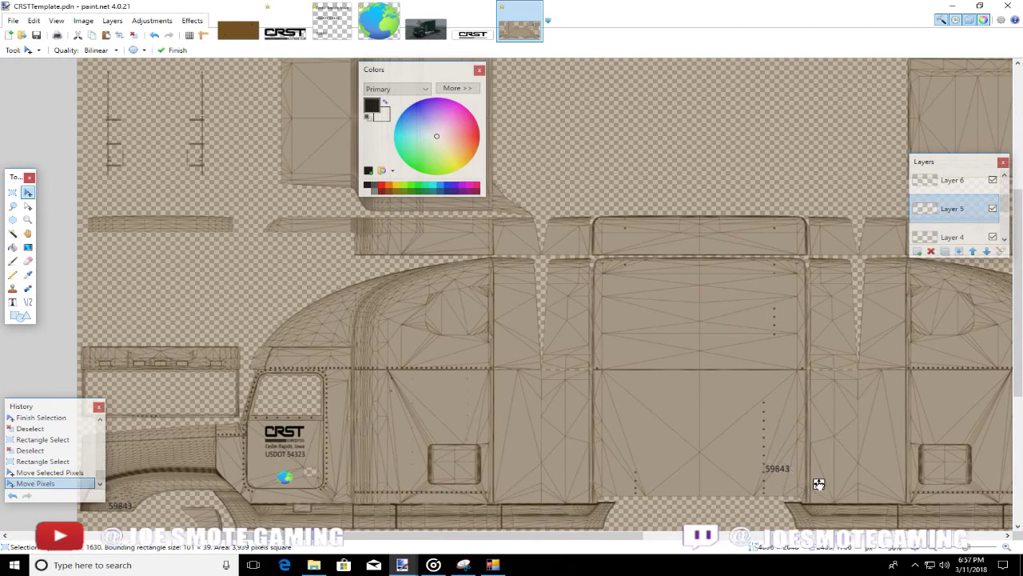
left_click_drag(818, 482, 133, 474)
scroll(188, 523, "down", 1)
left_click_drag(344, 540, 336, 540)
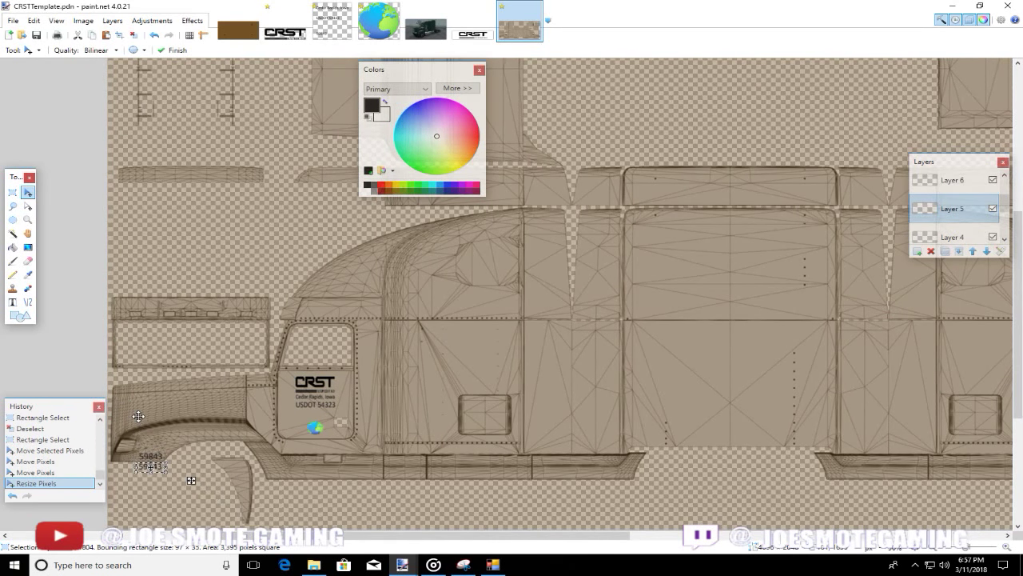
- Switch to Groove Music, start playback of the current track and minimize the player
left_click(433, 565)
left_click(653, 516)
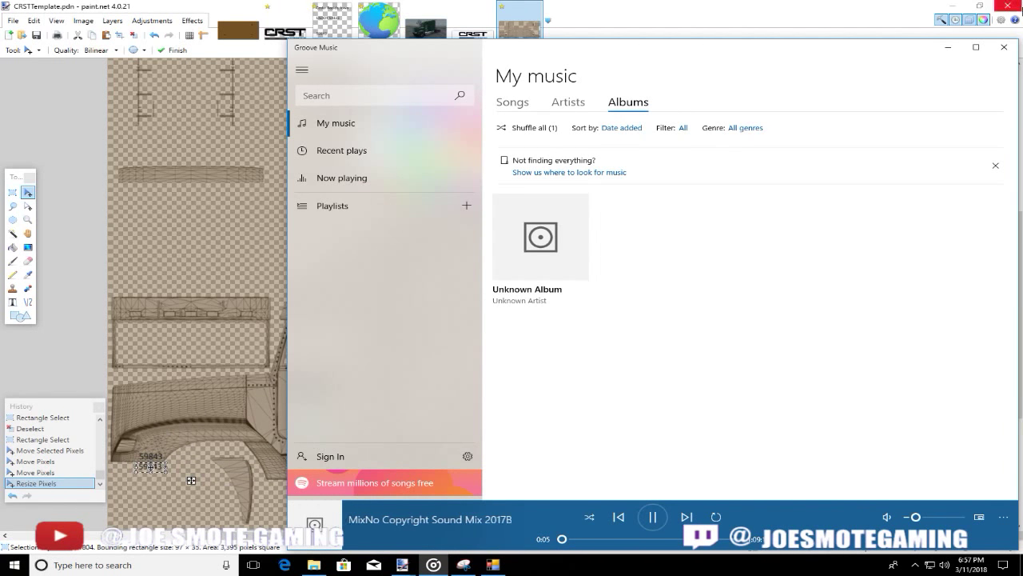
left_click(948, 47)
- Scale the selected truck number to about 97 × 37 pixels, move it back to the right front fender and deselect
left_click_drag(191, 481, 149, 478)
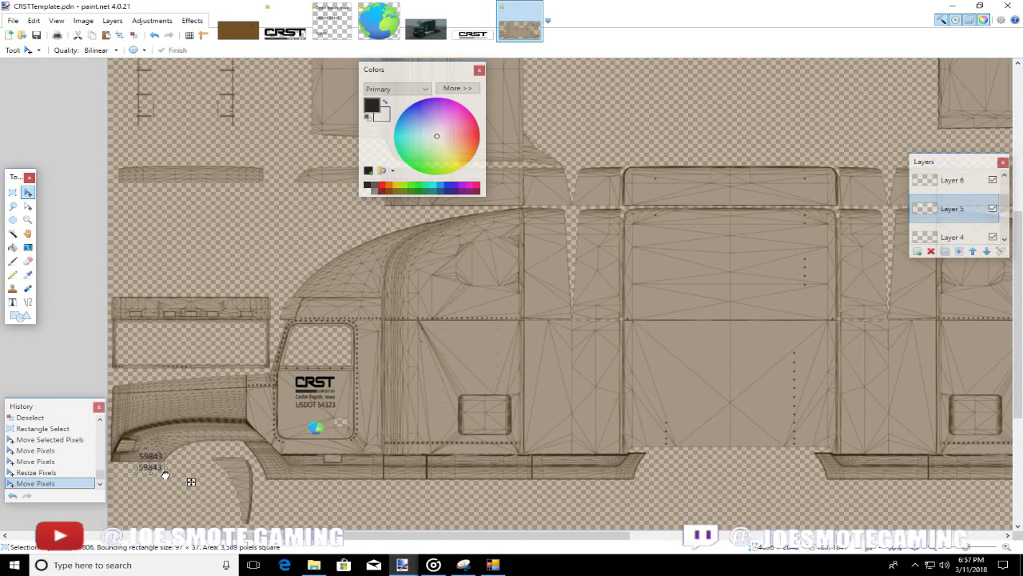
left_click_drag(191, 482, 1000, 468)
left_click_drag(488, 537, 566, 540)
key("Return")
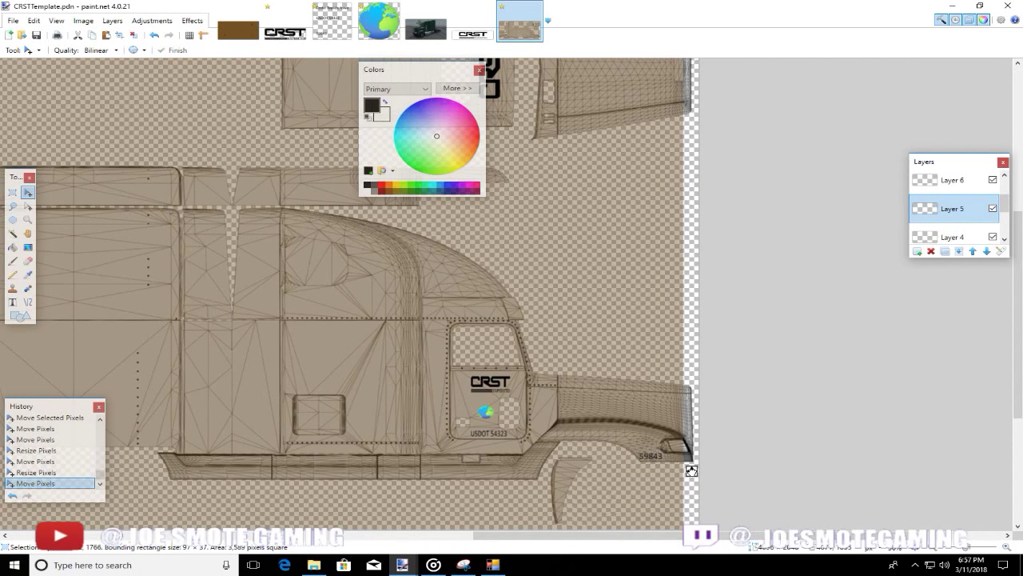
left_click_drag(691, 471, 694, 472)
left_click_drag(693, 471, 693, 471)
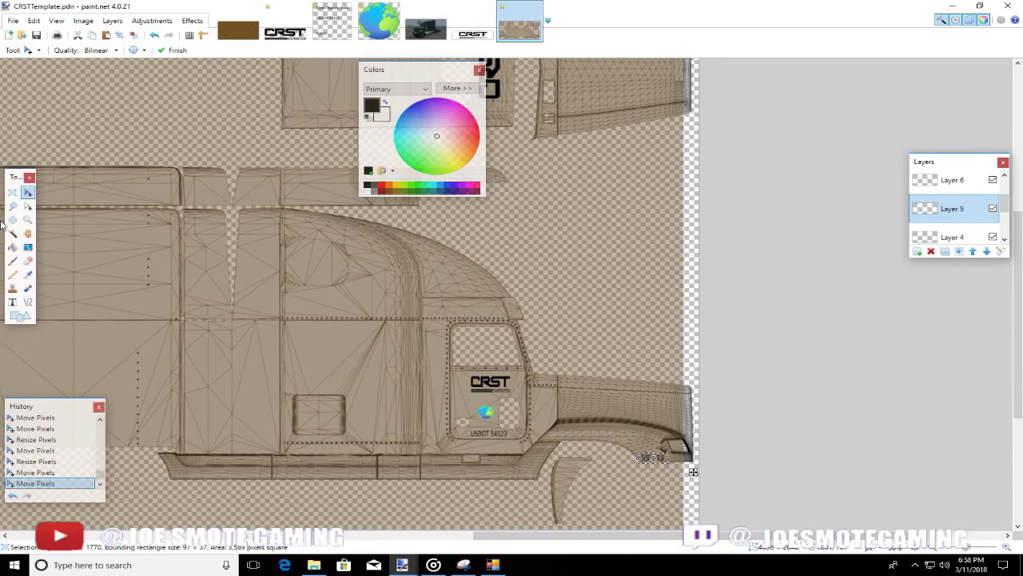
left_click(136, 38)
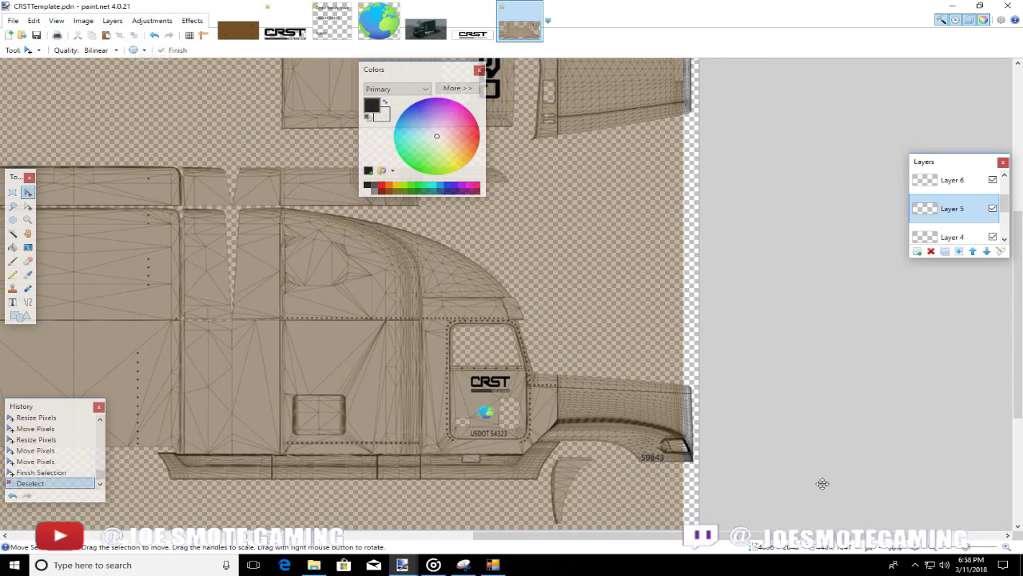
- Select the whole canvas and, on Layer 2, enlarge the brown fill to about 4204 × 2104 pixels past the canvas edges, then deselect
left_click(931, 548)
left_click_drag(429, 535, 171, 267)
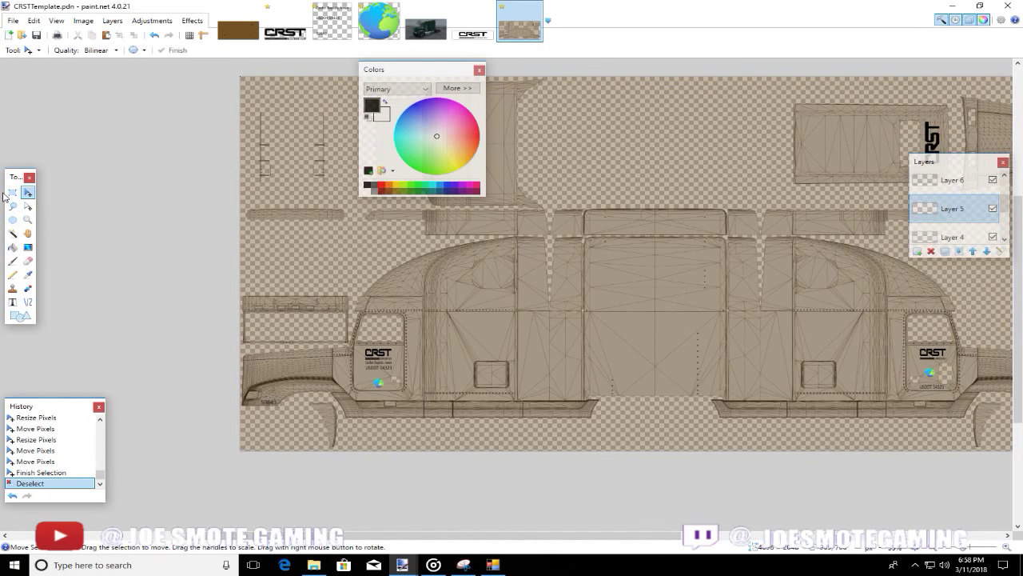
left_click(12, 192)
left_click_drag(236, 70, 991, 360)
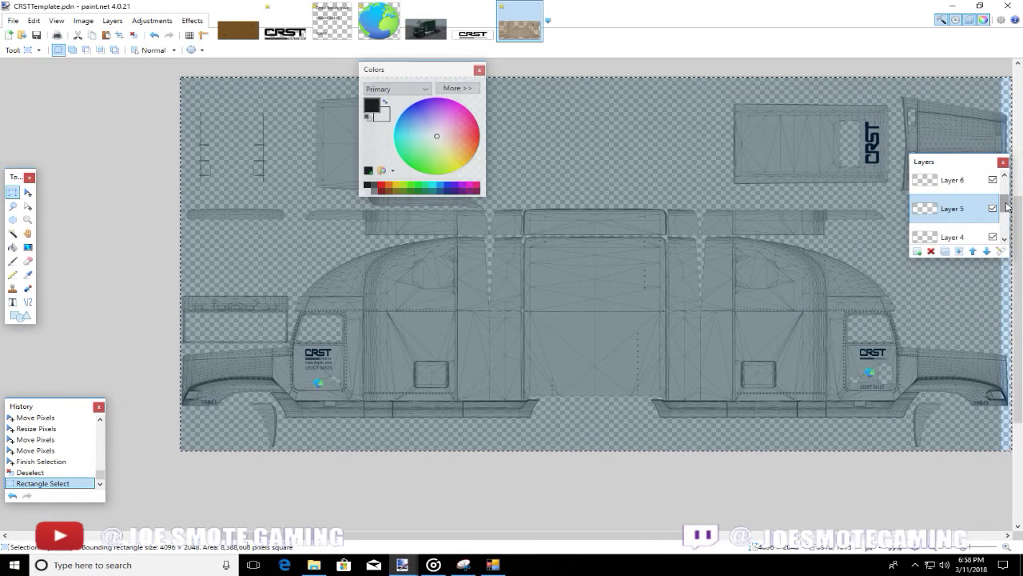
scroll(955, 210, "down", 3)
left_click(952, 201)
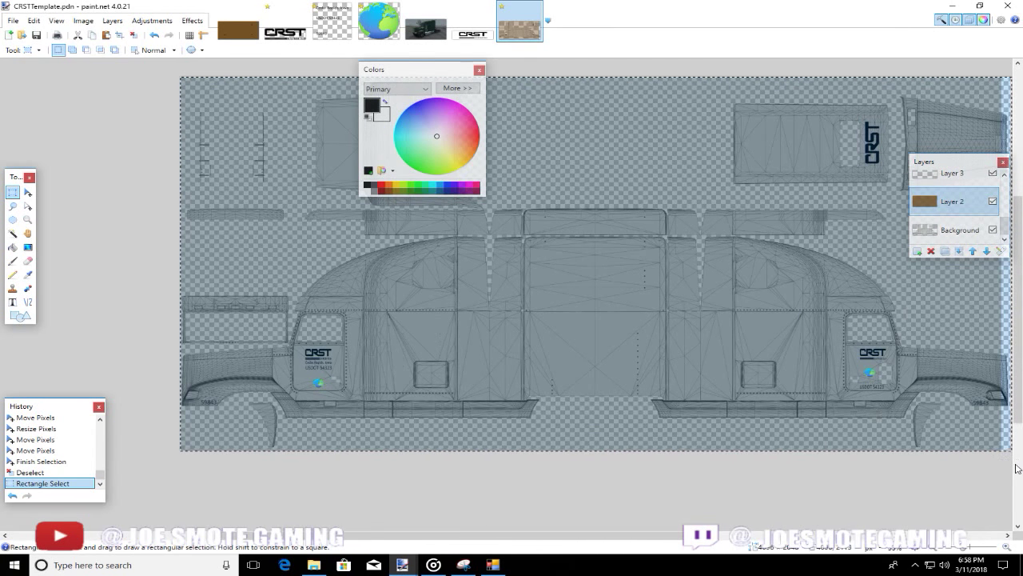
left_click(23, 193)
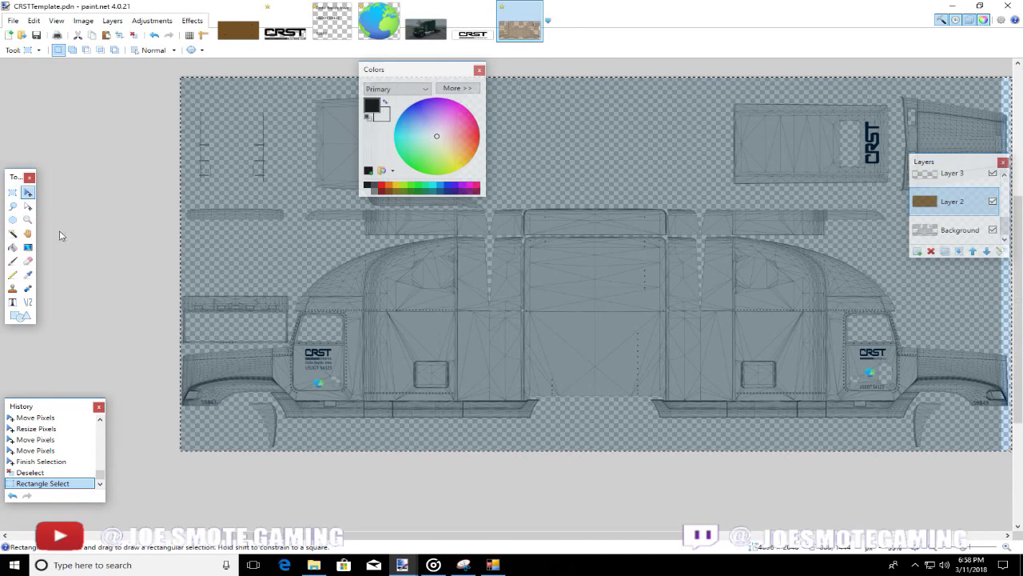
left_click(932, 547)
mouse_move(932, 413)
left_mouse_down()
mouse_move(903, 407)
mouse_move(920, 412)
left_mouse_up()
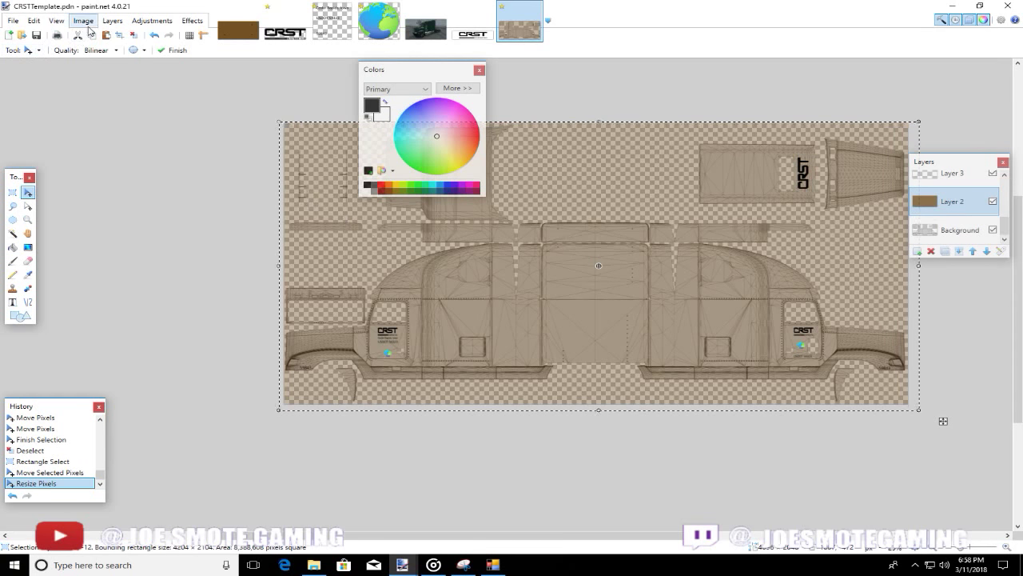
left_click(135, 39)
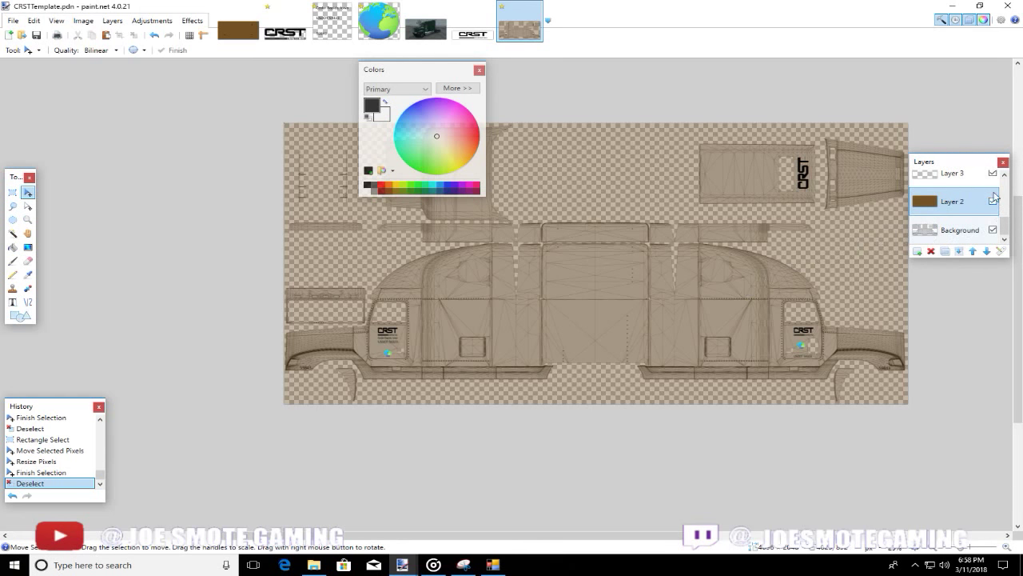
- Raise Layer 2's opacity to the maximum and delete the Background layer holding the wireframe template
double_click(969, 204)
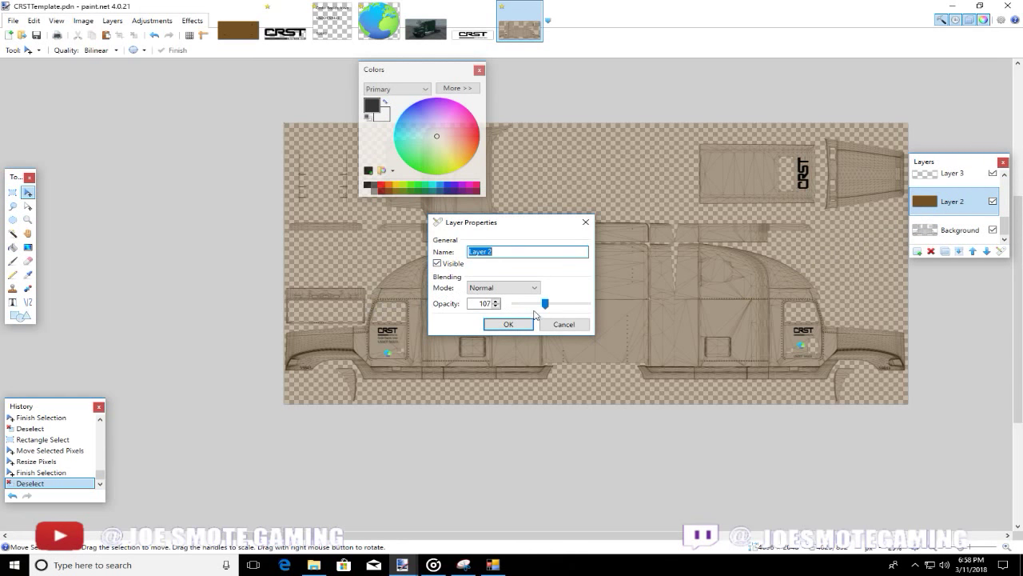
left_click_drag(546, 304, 595, 304)
left_click(508, 325)
left_click(951, 230)
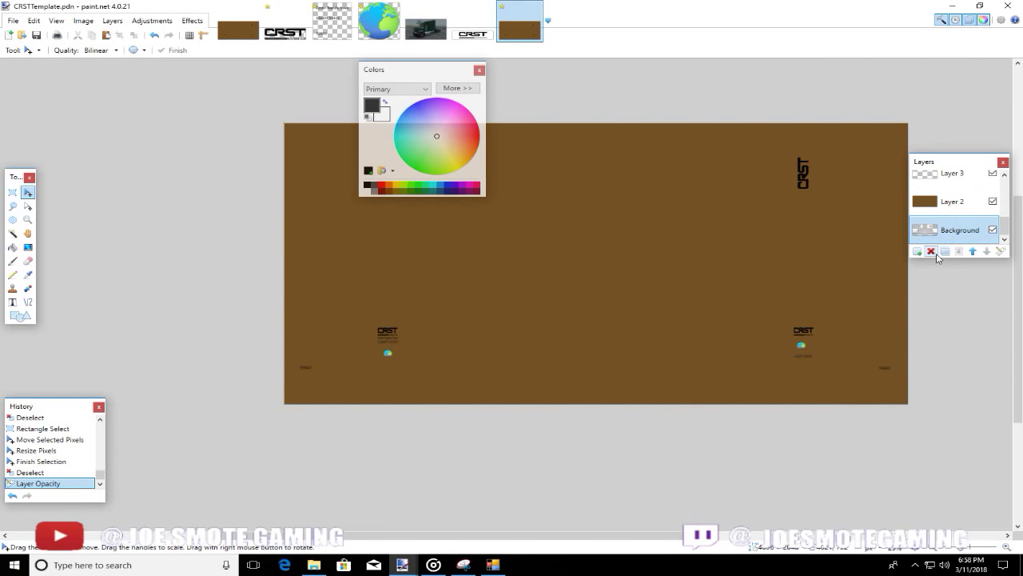
- Save the image as the paint.net file CRSTTemplate in the FLD Template folder, replacing the existing file
left_click(13, 21)
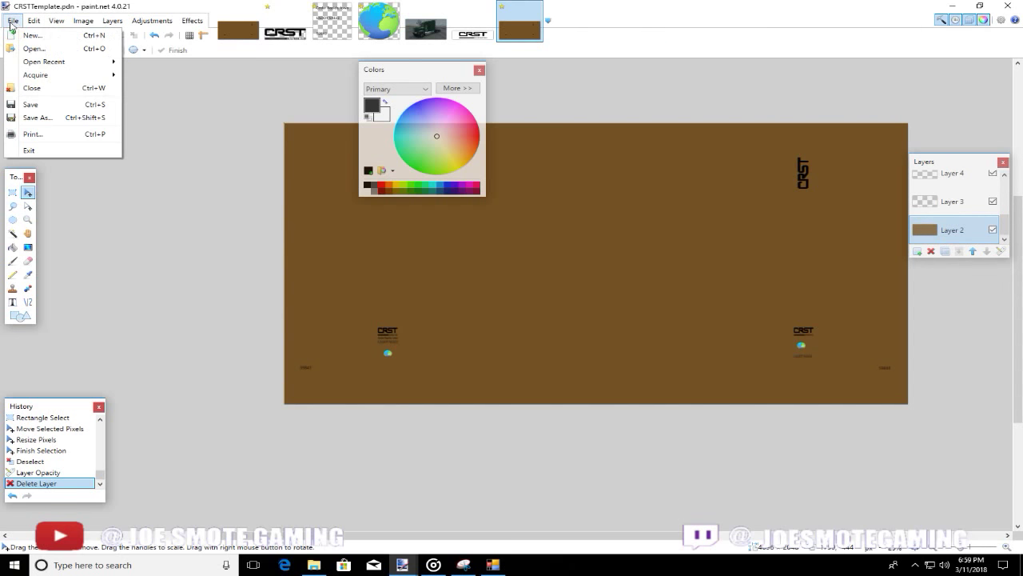
left_click(40, 118)
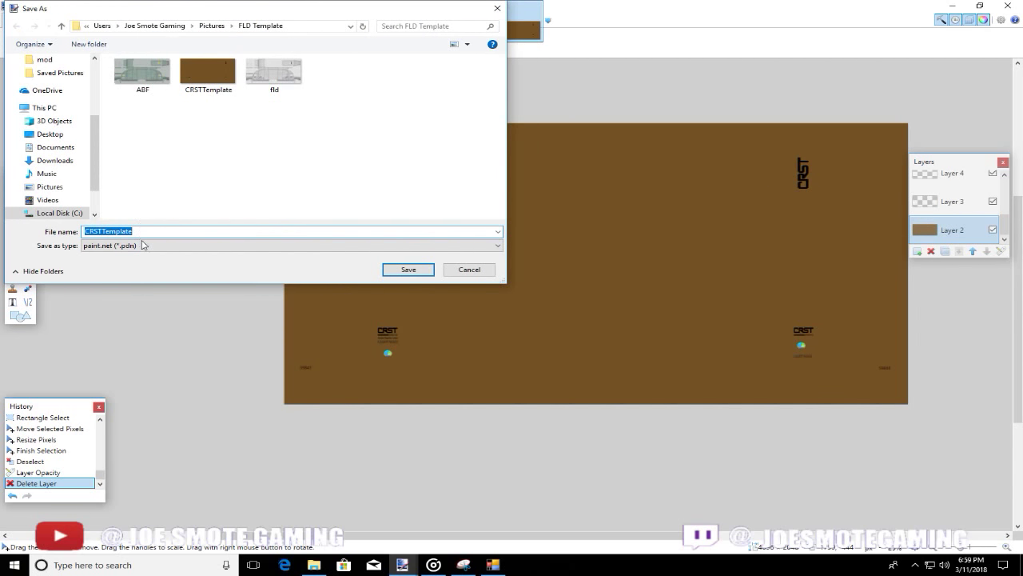
left_click(422, 272)
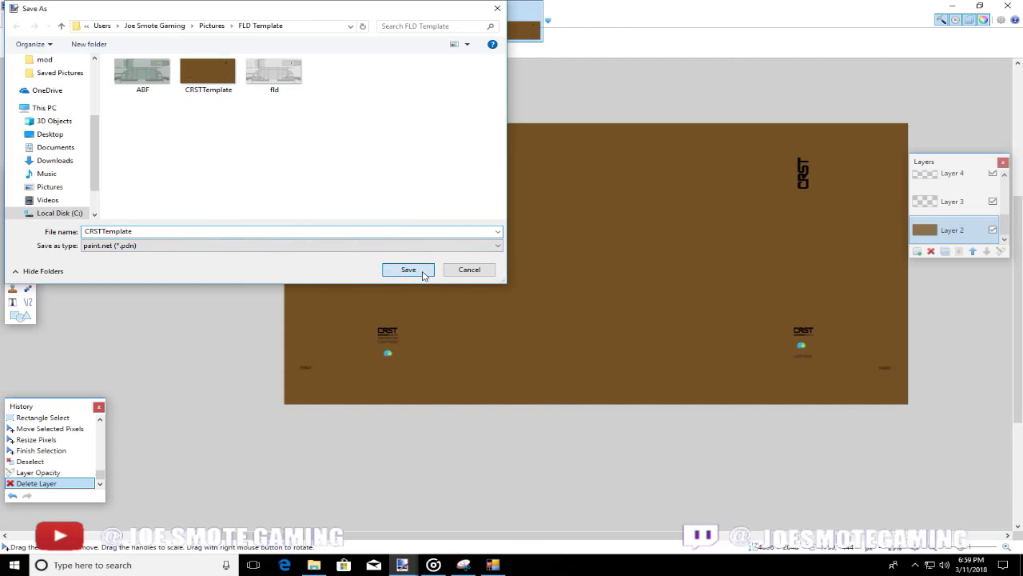
left_click(548, 286)
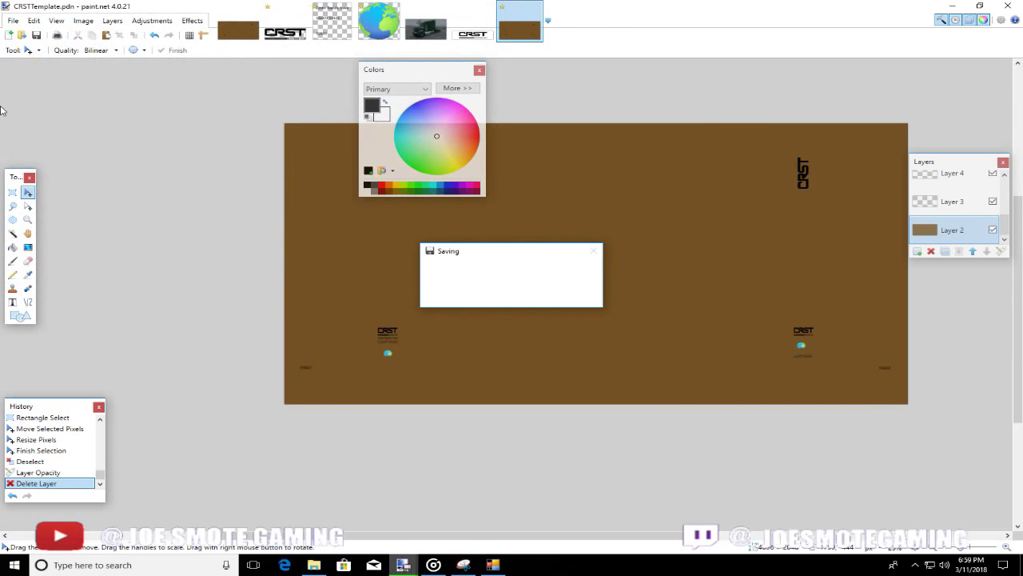
left_click(14, 21)
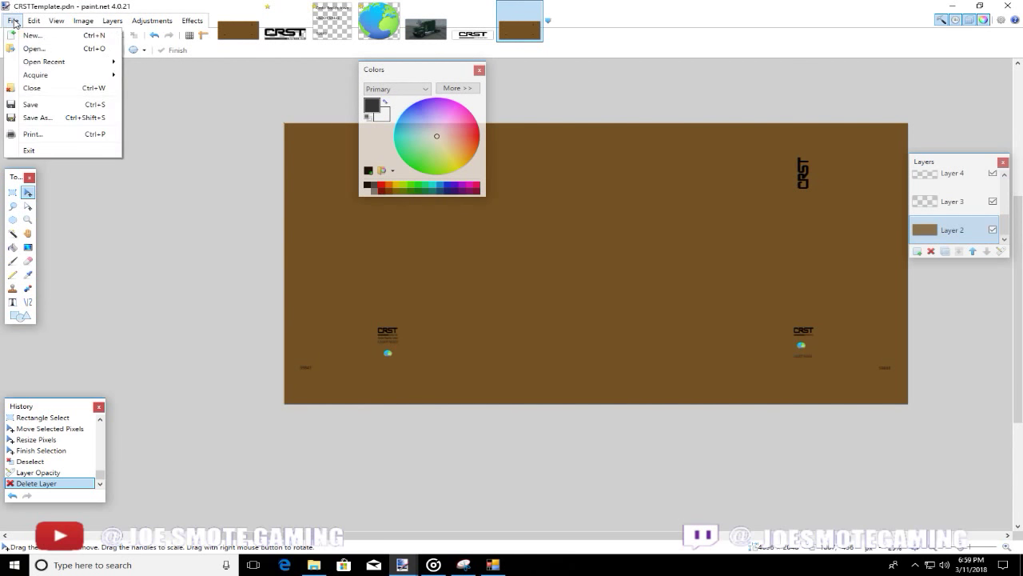
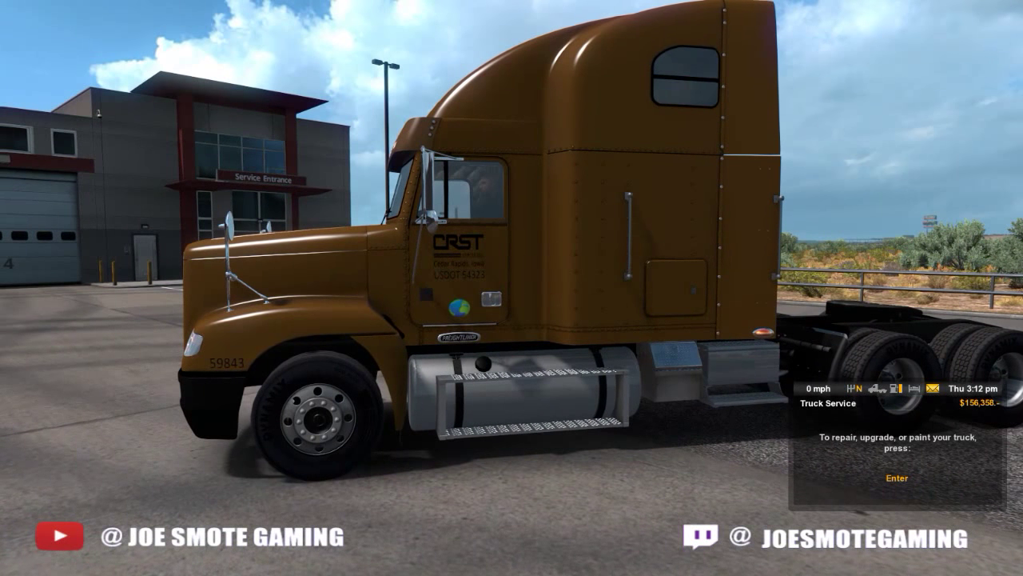
- In American Truck Simulator, enter the truck service and repair all of the truck's damage
key("Return")
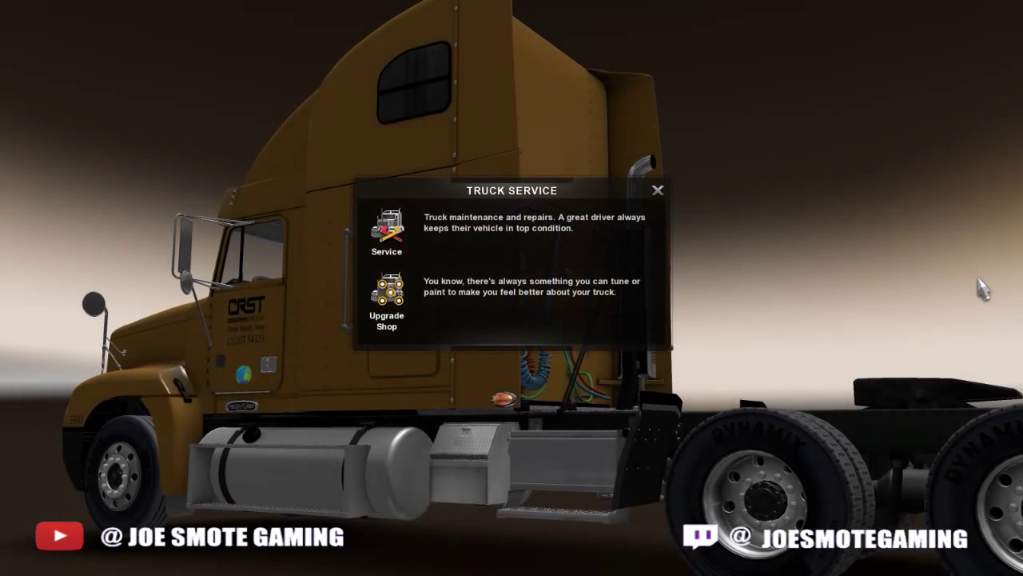
left_click(439, 228)
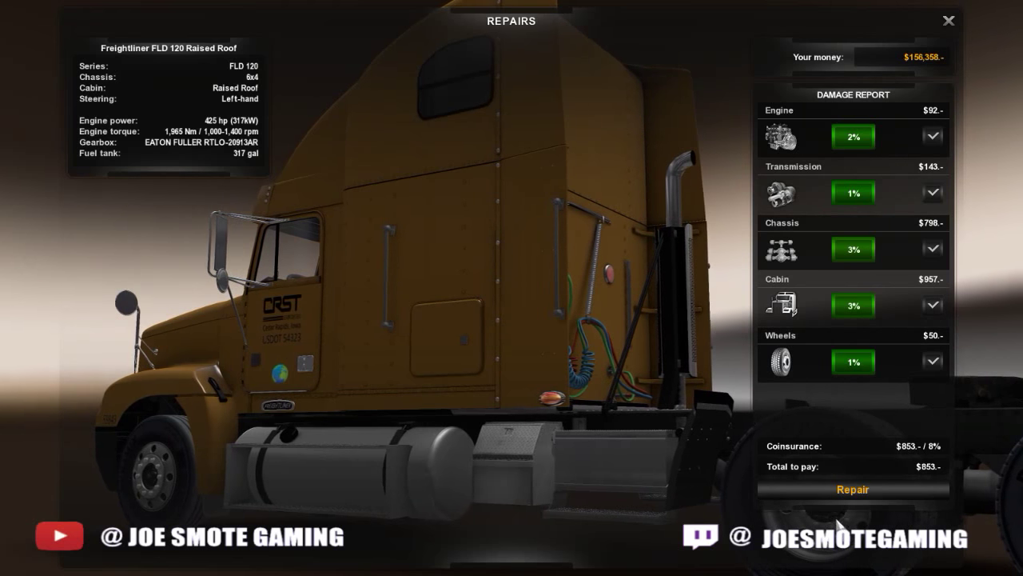
left_click(841, 490)
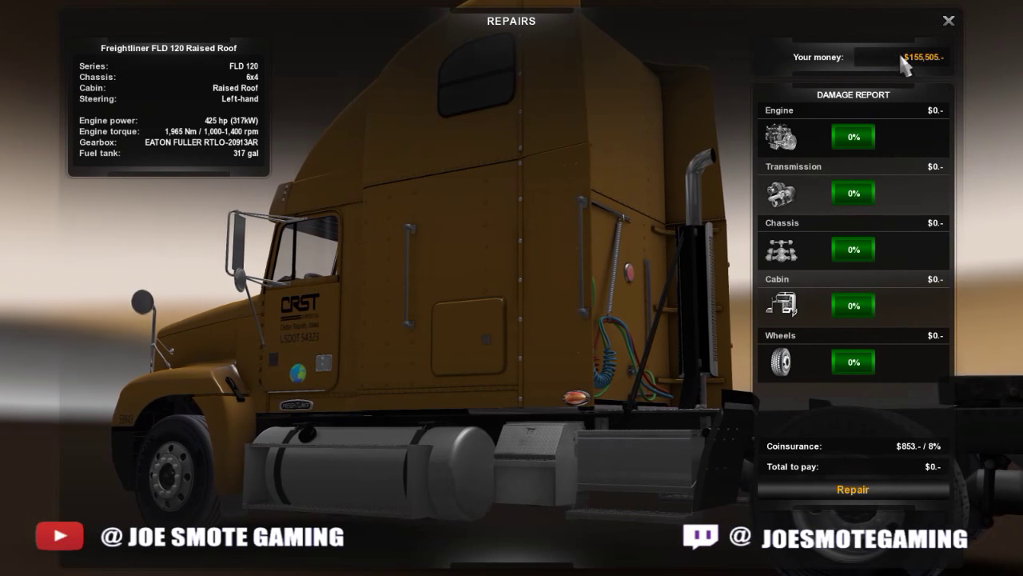
left_click(948, 21)
- Open the paint job options for the truck in the Upgrade Shop
left_click(408, 328)
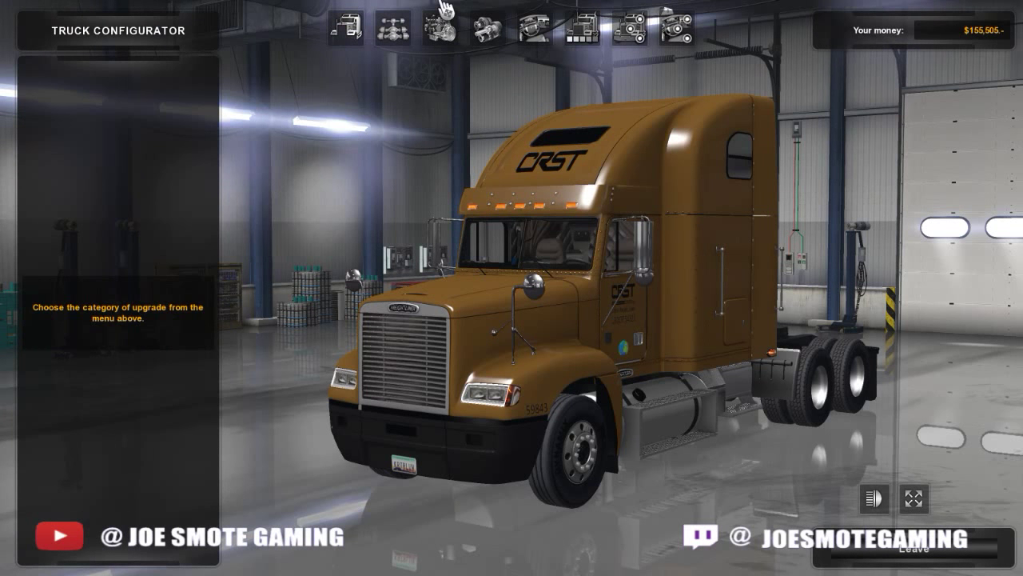
left_click(582, 28)
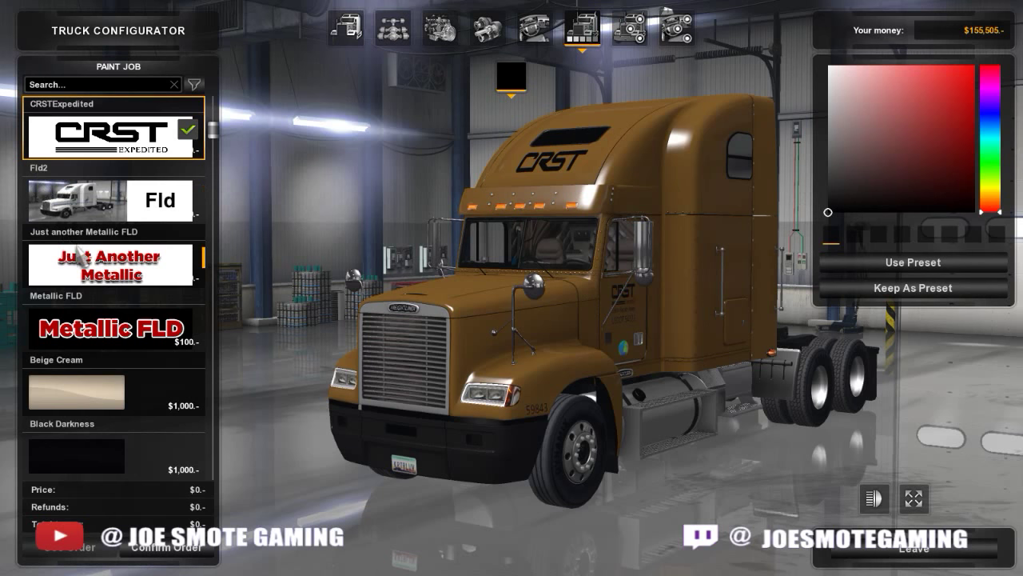
- Select the CRSTExpedited paint job, confirm the order, and leave the truck service
scroll(100, 280, "up", 3)
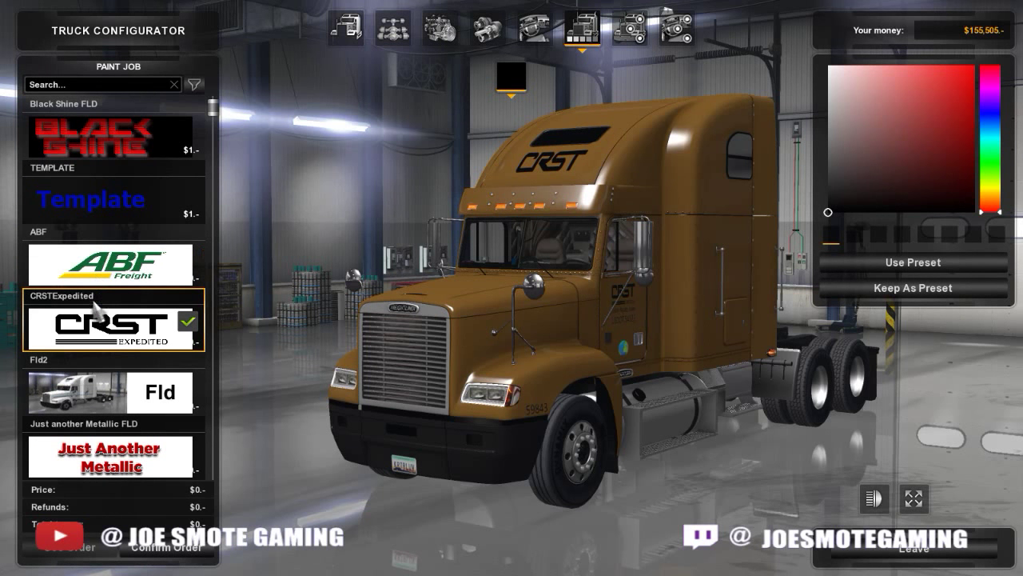
left_click(92, 383)
left_click(94, 333)
left_click(149, 550)
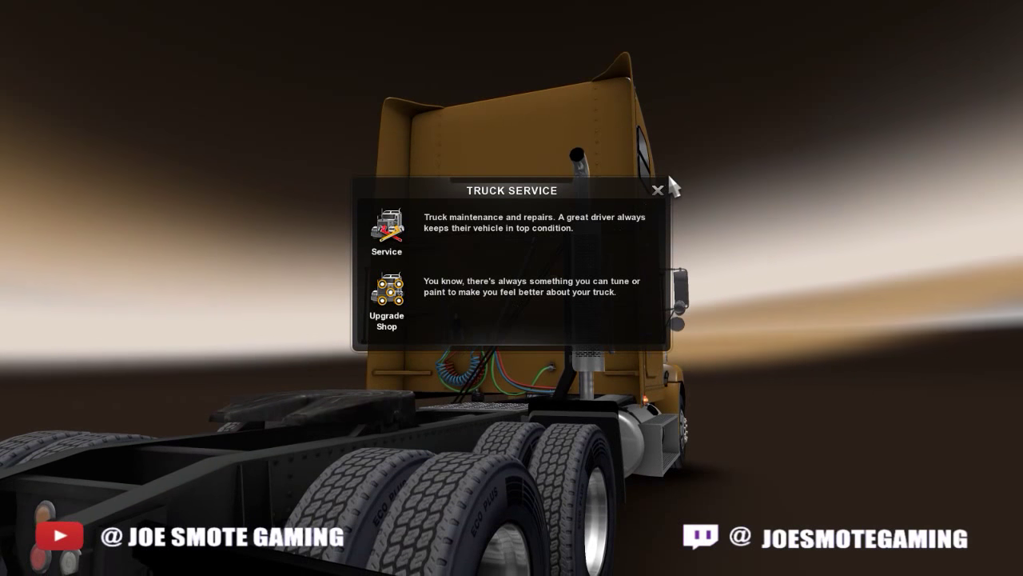
left_click(659, 191)
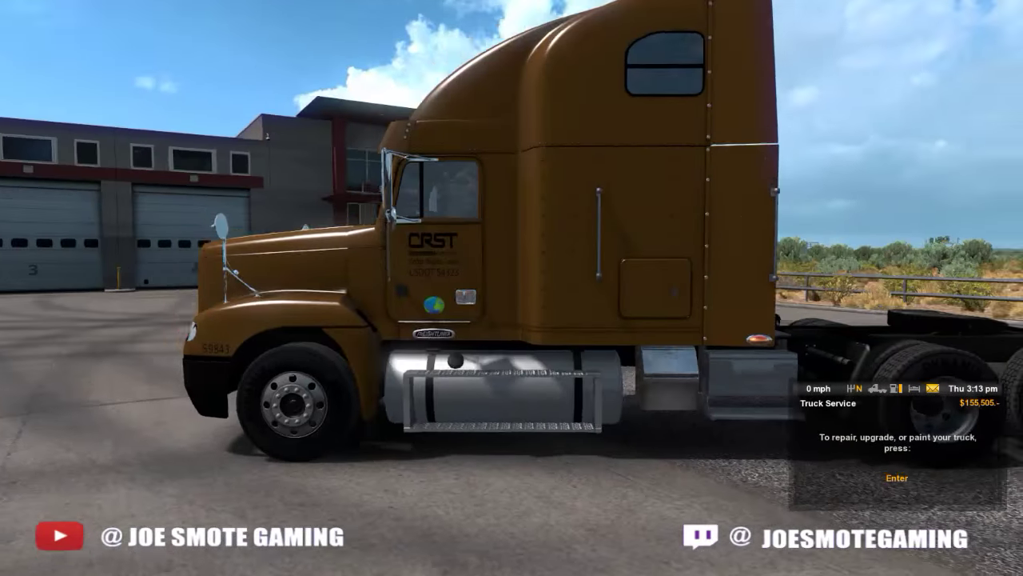
- Look at the truck's location on the world map and return to the road
key("Escape")
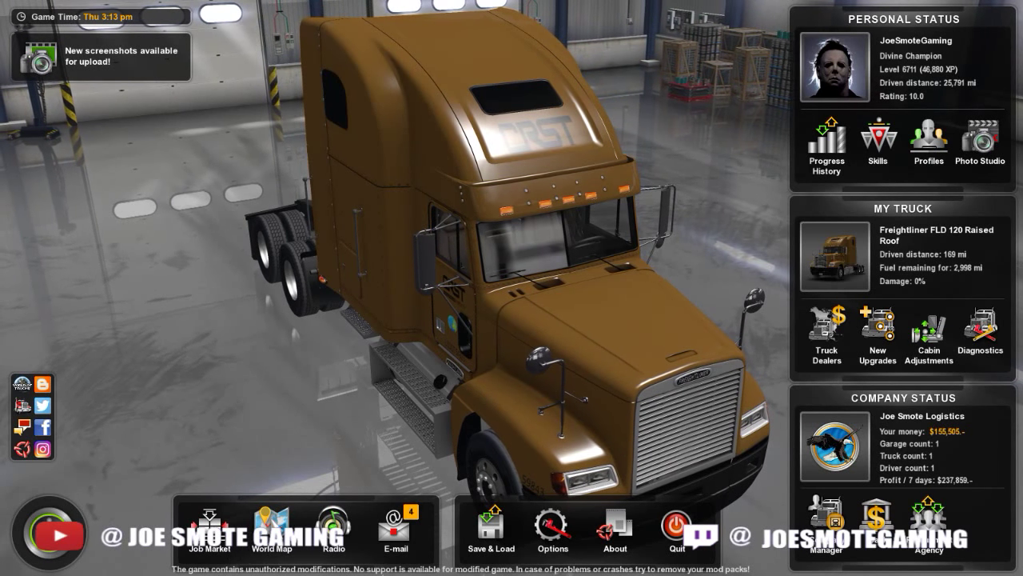
left_click(270, 521)
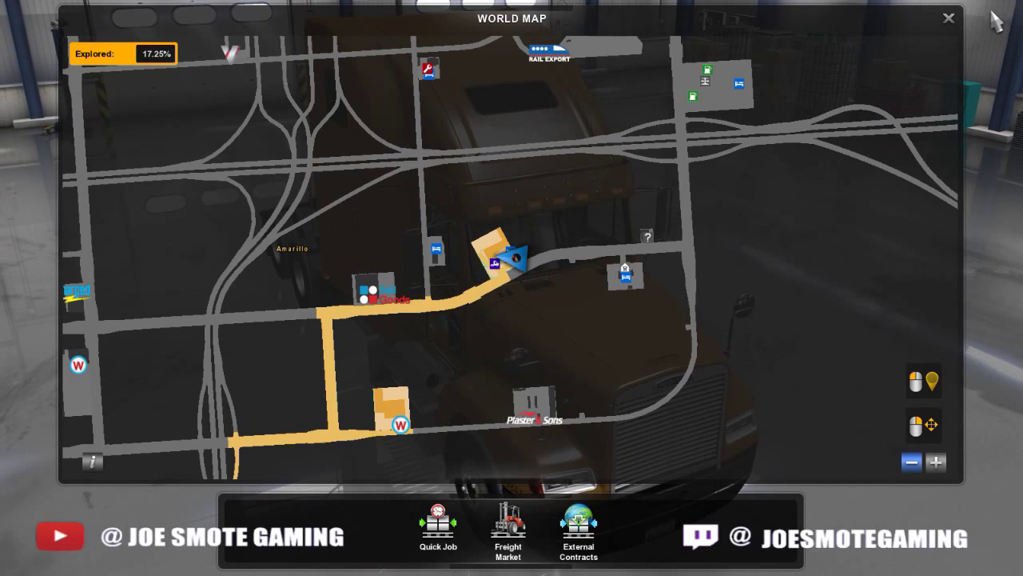
left_click(949, 21)
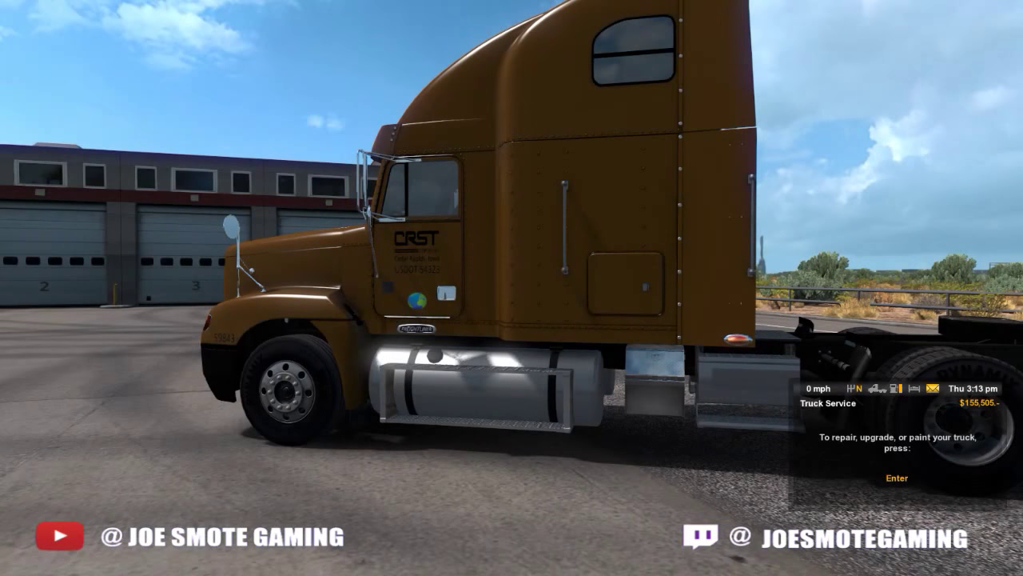
- Check the truck's damage report at the truck service and close it
key("Return")
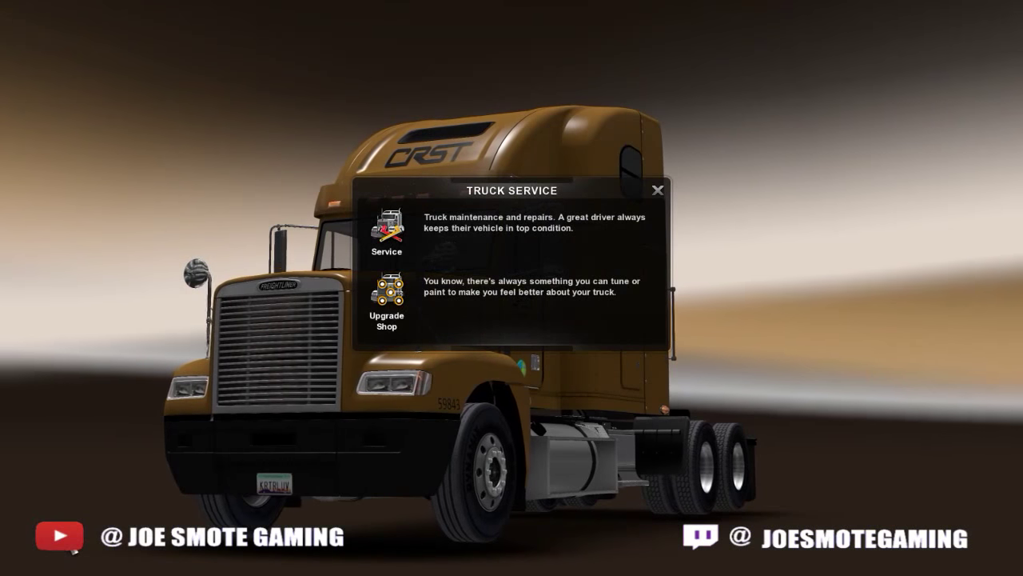
left_click(381, 221)
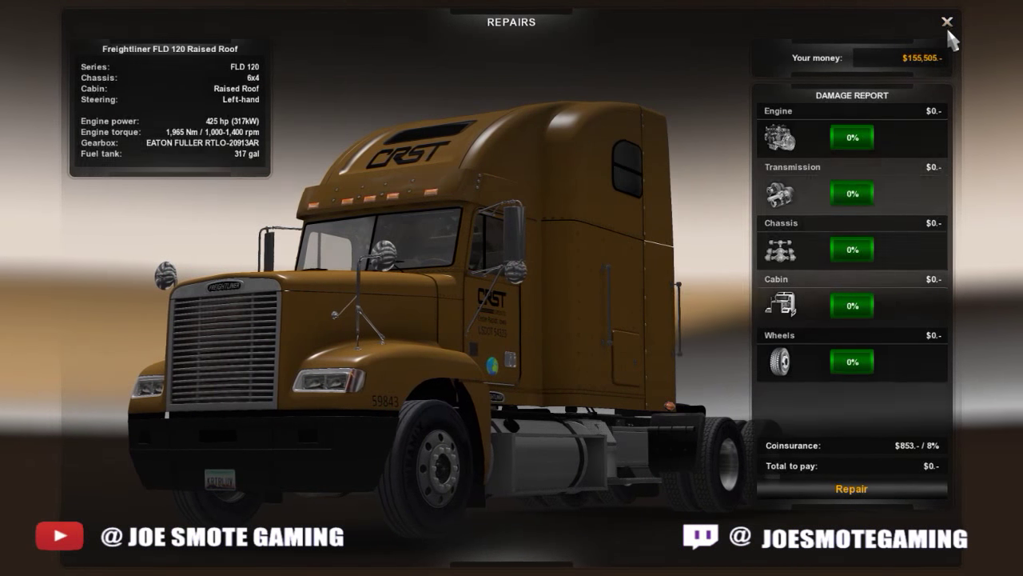
left_click(946, 23)
- Preview the ABF and Fld2 paint jobs in the Upgrade Shop, reselect CRSTExpedited, and leave the truck service
left_click(476, 304)
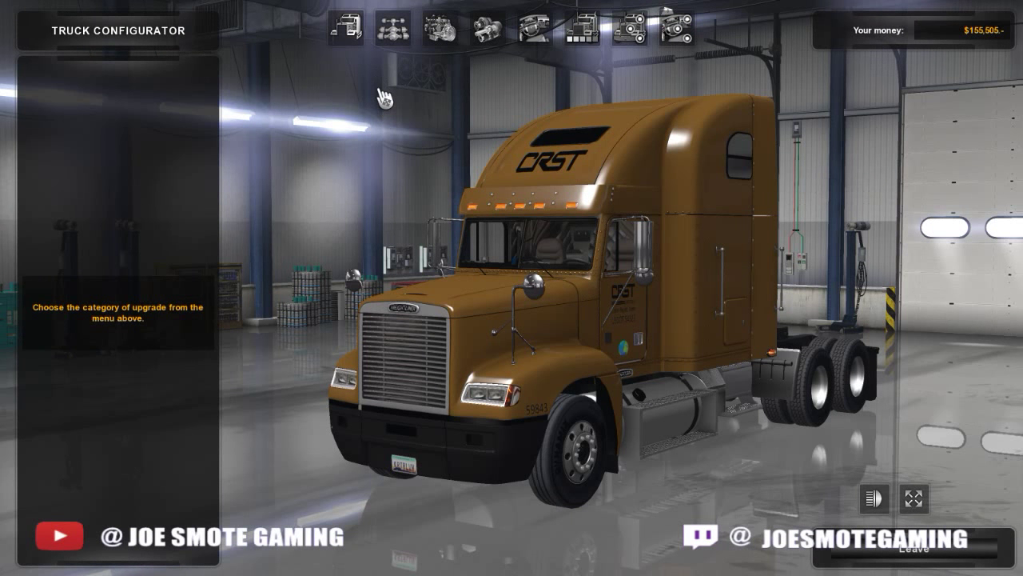
left_click(582, 31)
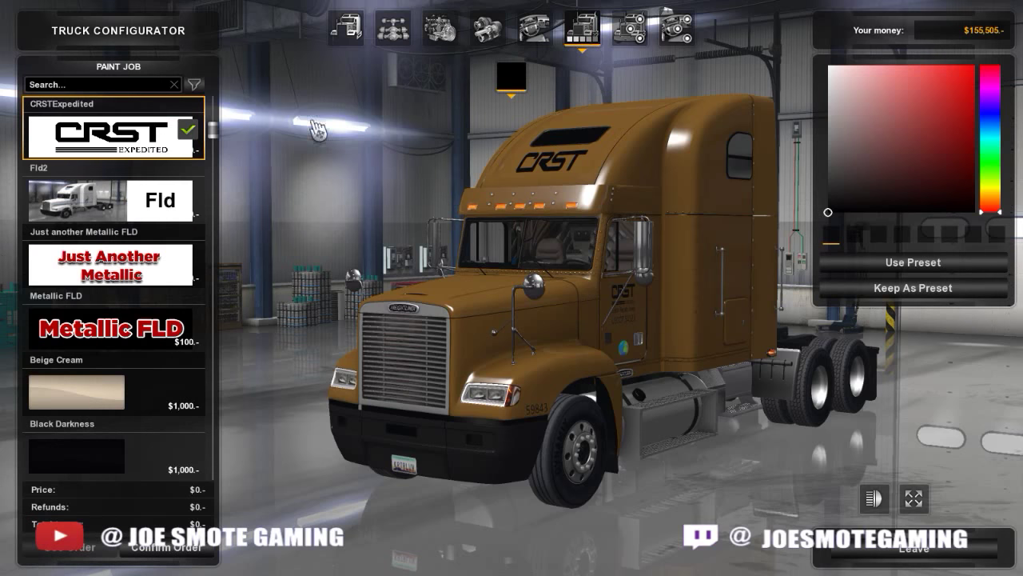
scroll(66, 216, "down", 2)
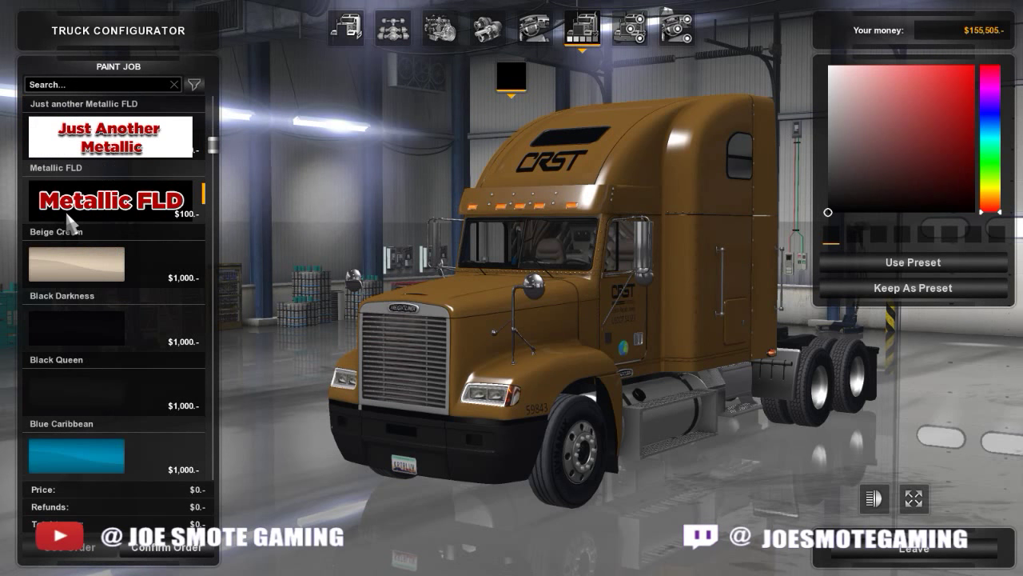
scroll(66, 216, "up", 5)
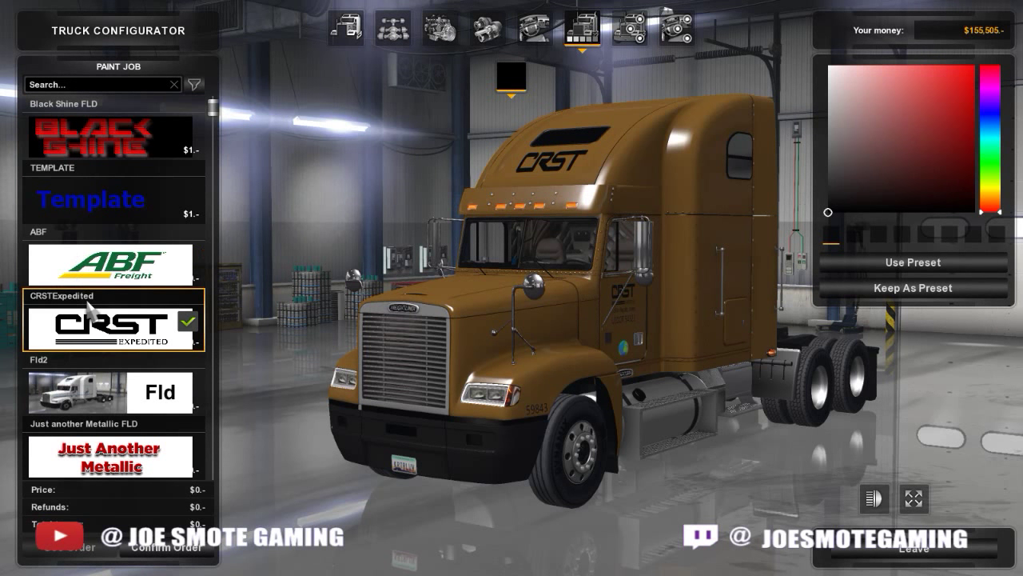
left_click(102, 276)
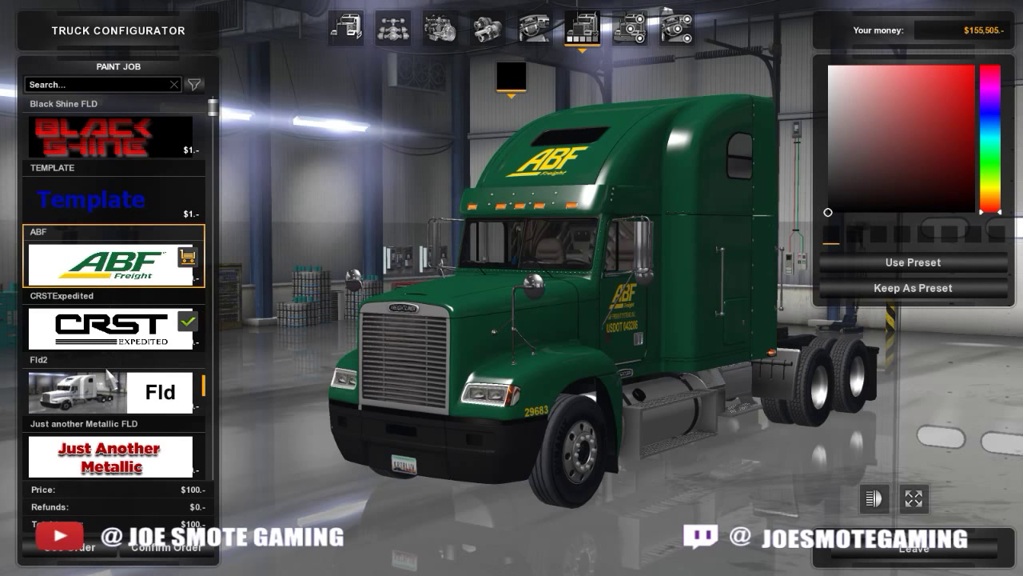
left_click(114, 412)
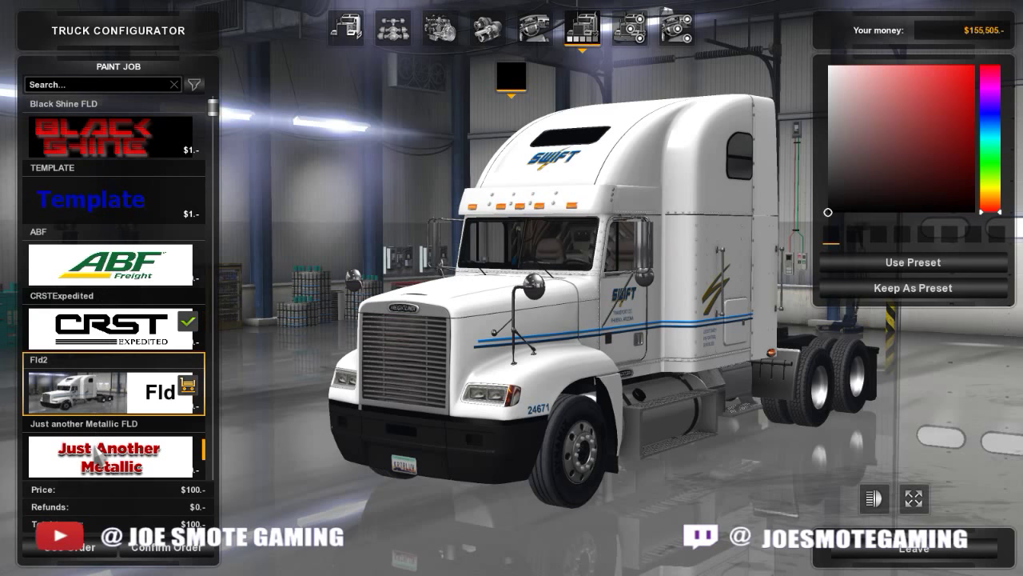
left_click(103, 342)
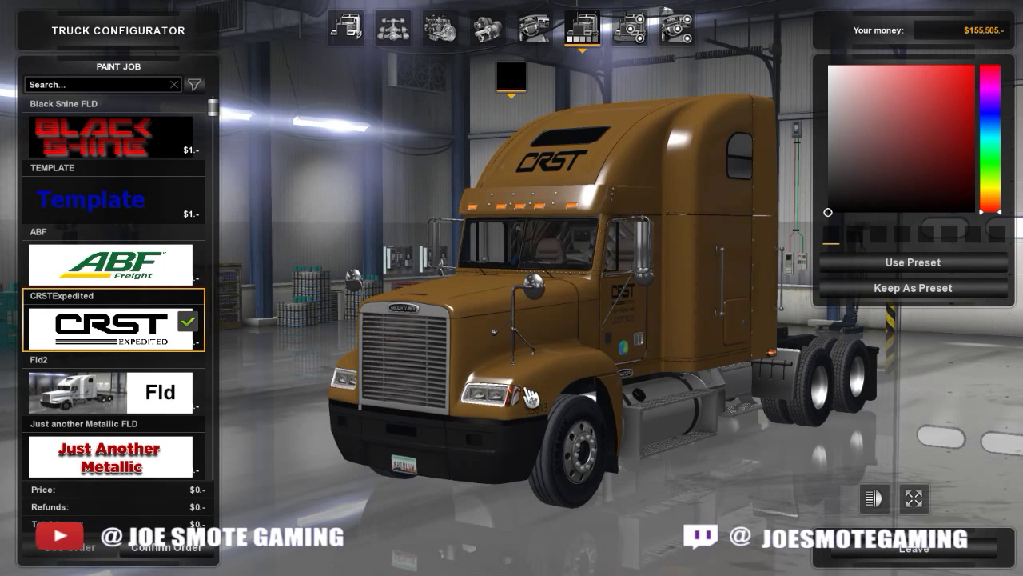
left_click(868, 550)
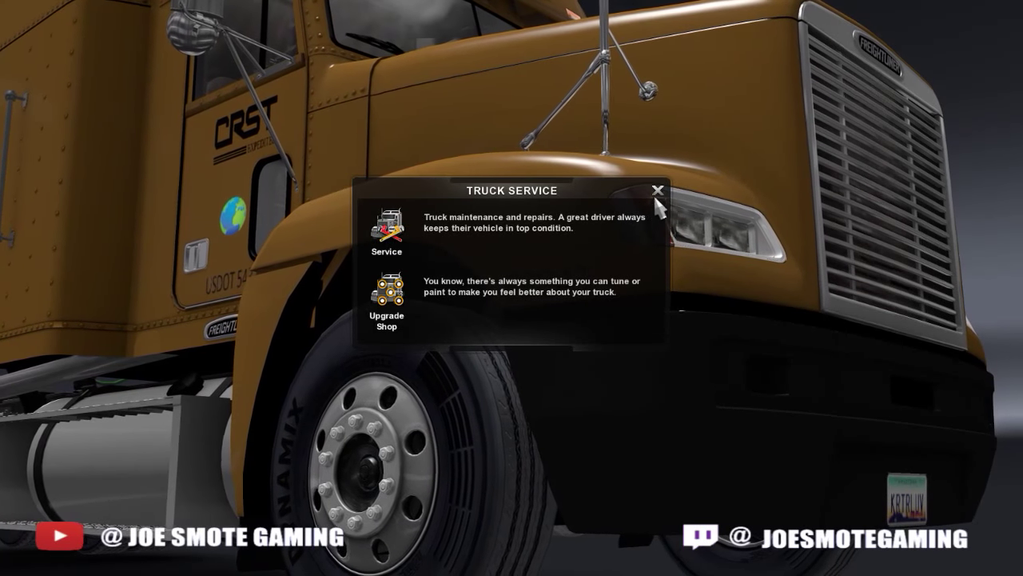
left_click(657, 191)
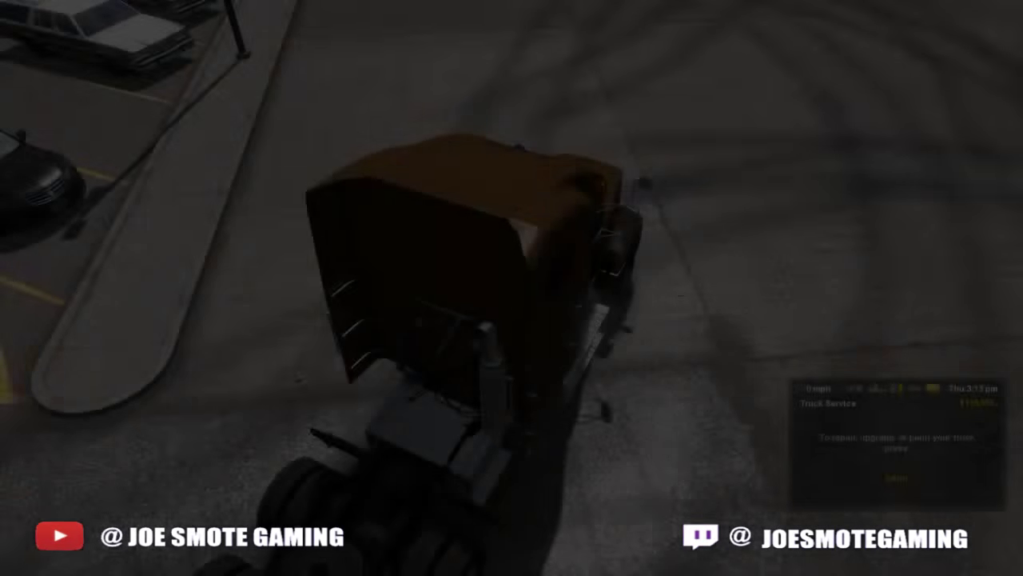
- Quit American Truck Simulator
key("Return")
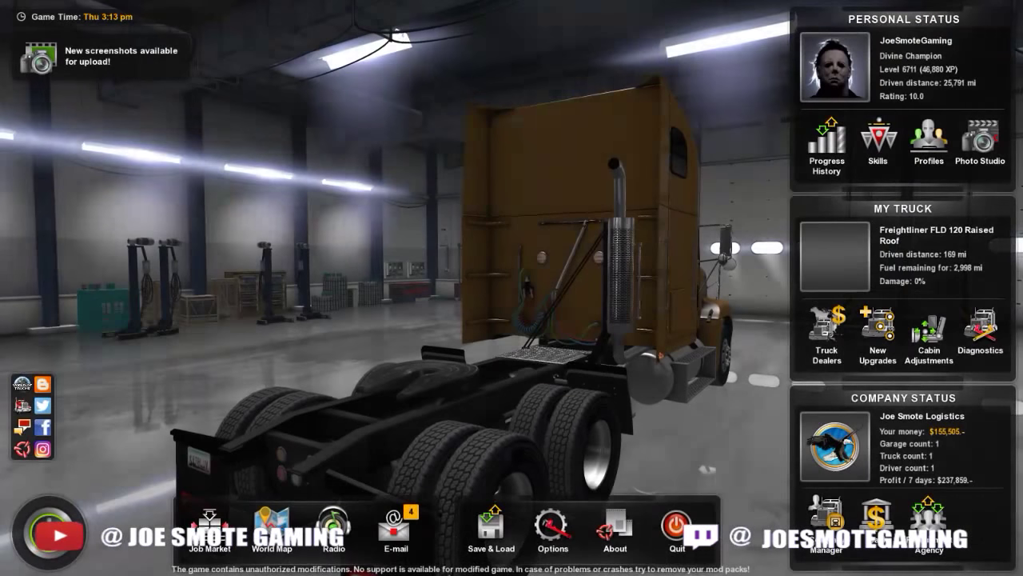
key("Escape")
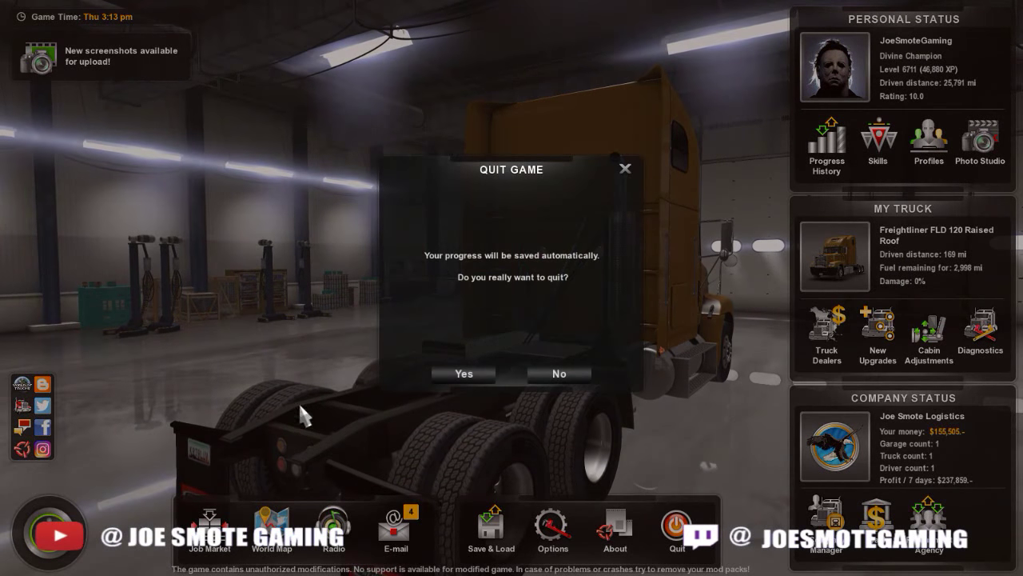
left_click(455, 374)
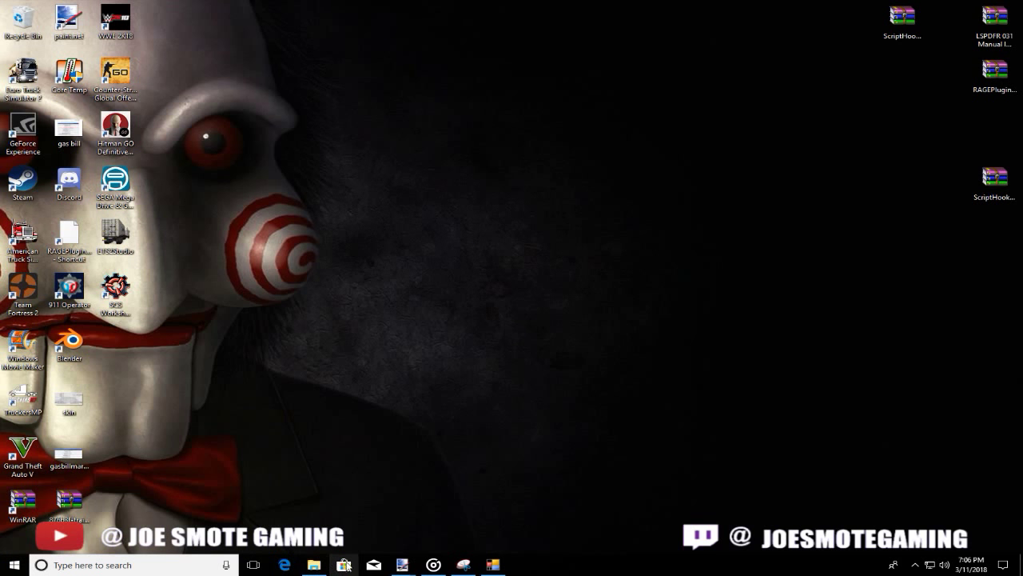
- Switch to paint.net and open the layered CRSTTemplate.pdn image from the FLD Template folder
mouse_move(407, 569)
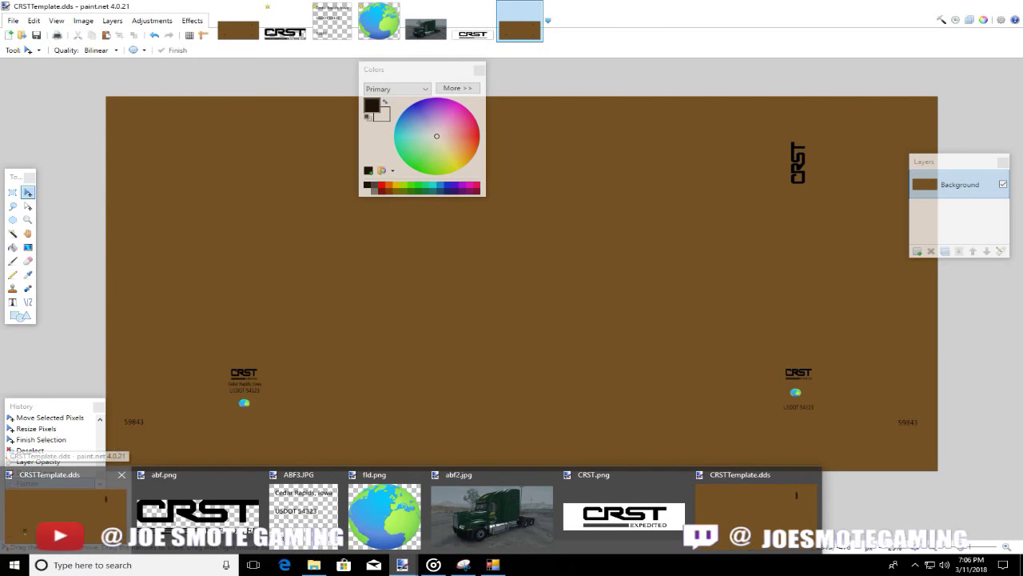
left_click(64, 512)
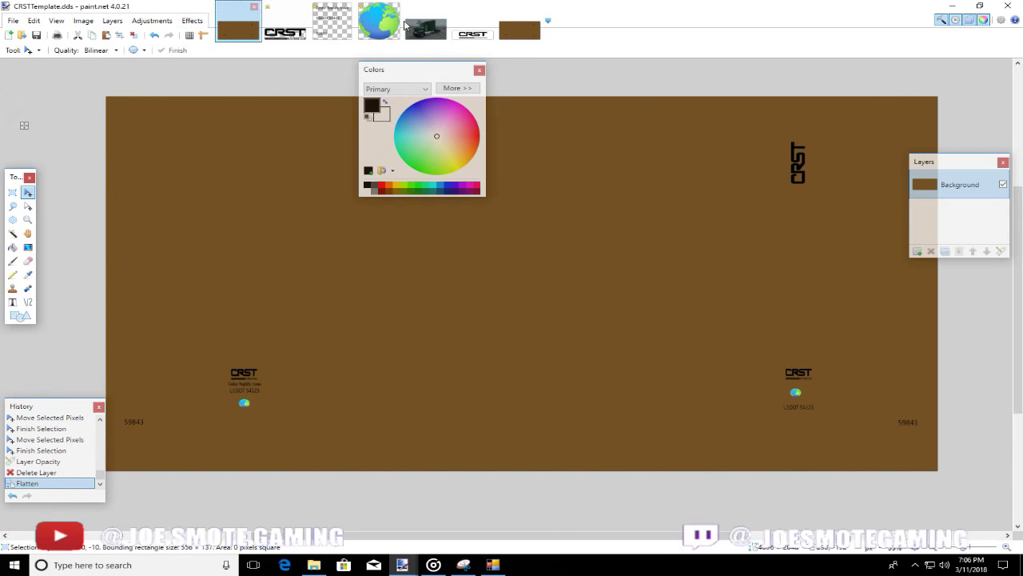
left_click(512, 30)
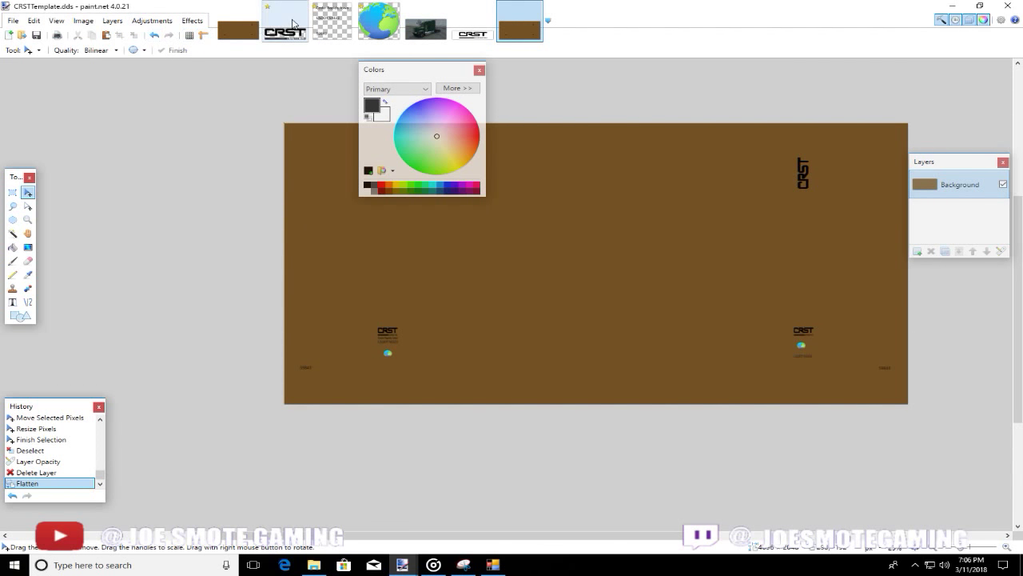
left_click(6, 25)
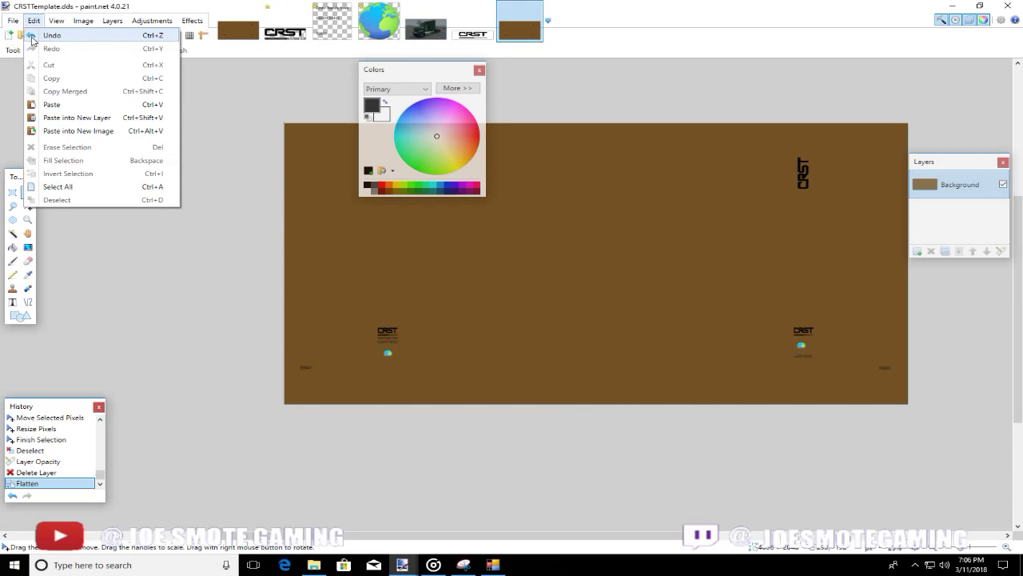
left_click(29, 32)
left_click(6, 24)
left_click(32, 45)
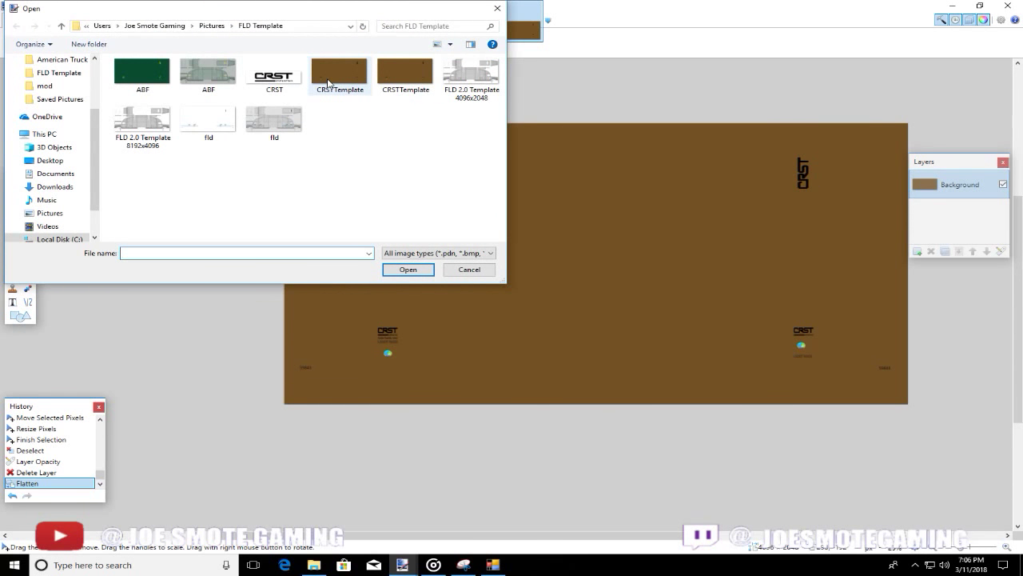
left_click(393, 78)
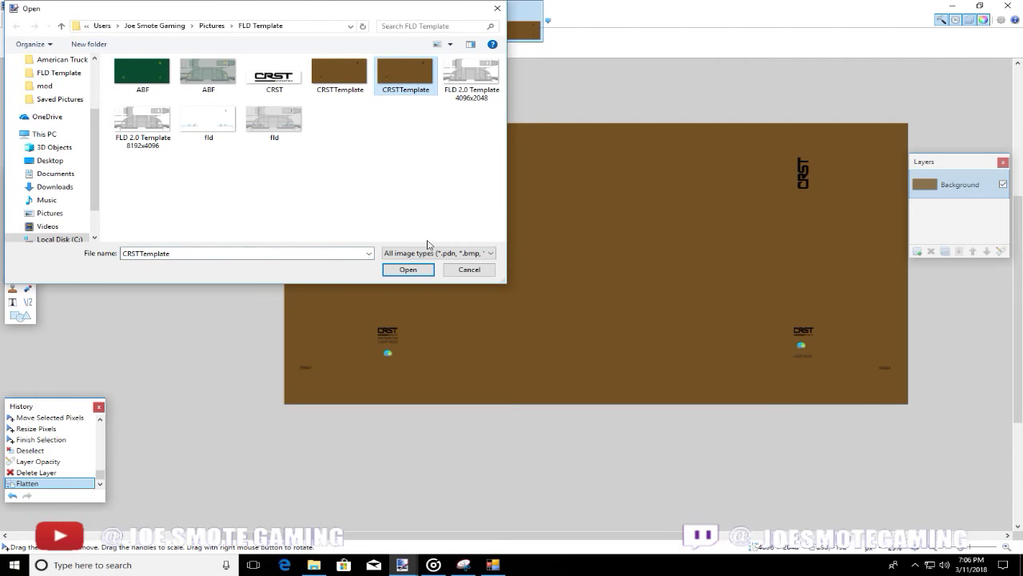
left_click(402, 274)
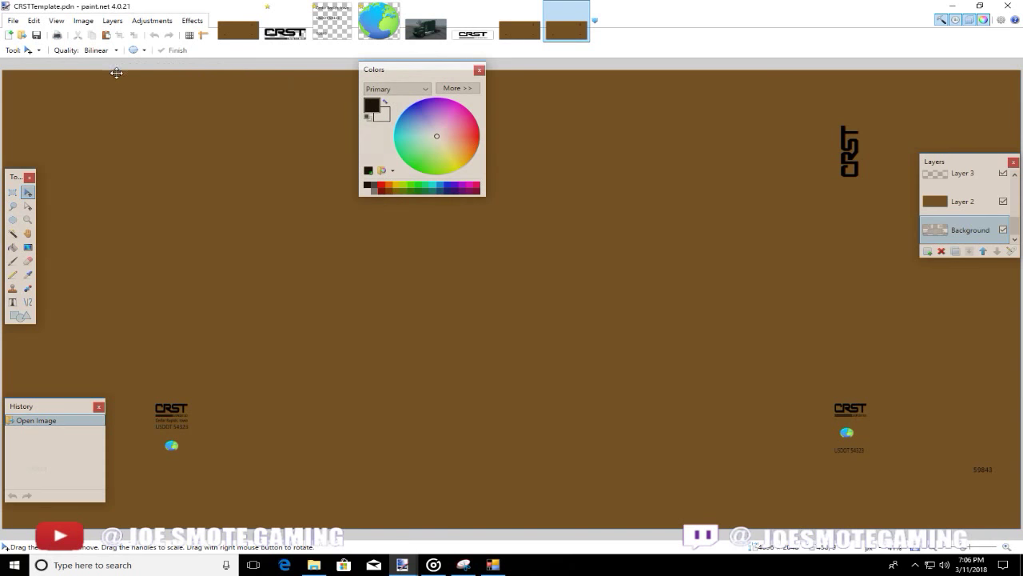
- Preview Layer 2 at opacity 116 over the wireframe and discard the change
double_click(937, 206)
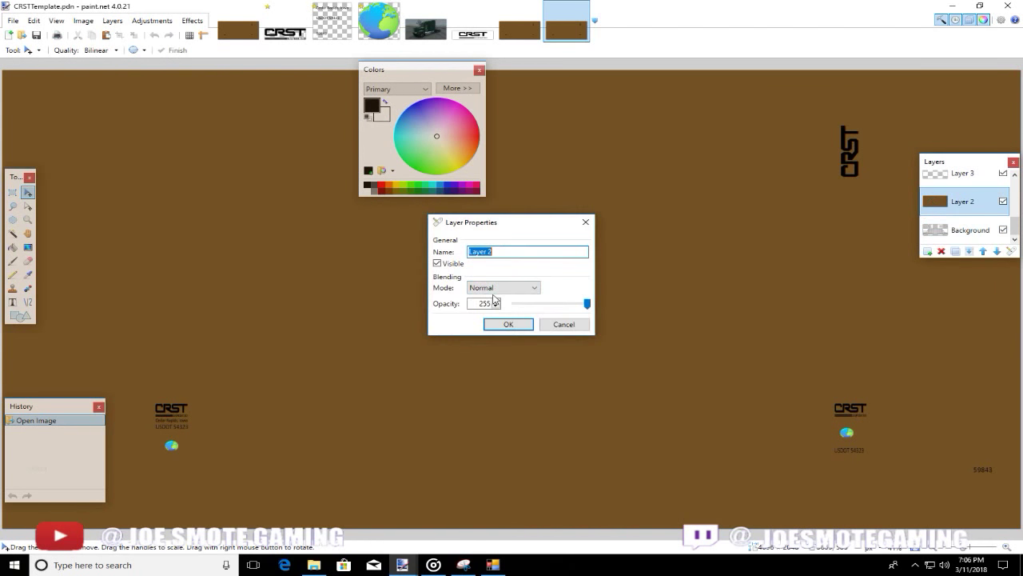
left_click_drag(589, 308, 545, 313)
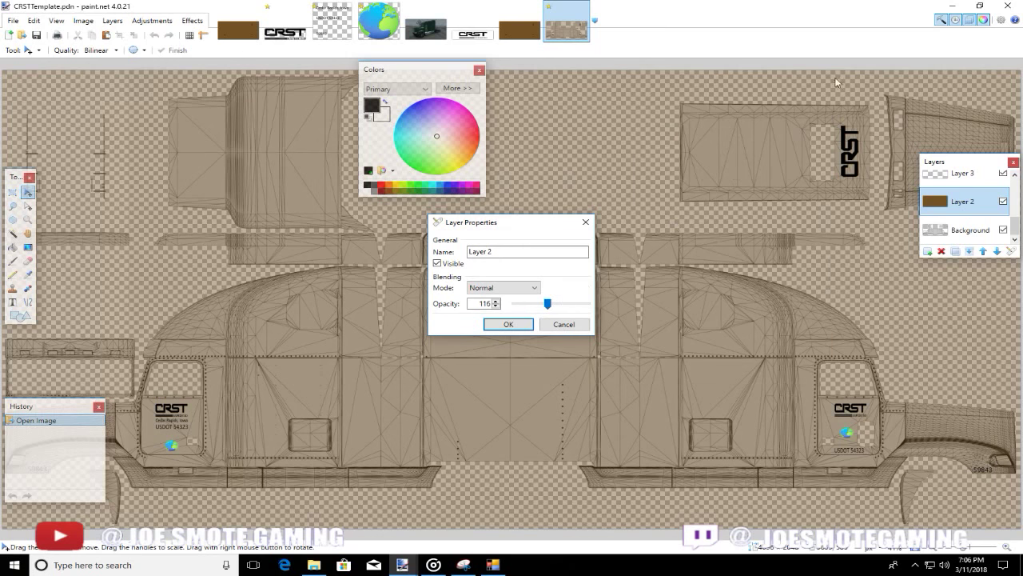
left_click(559, 328)
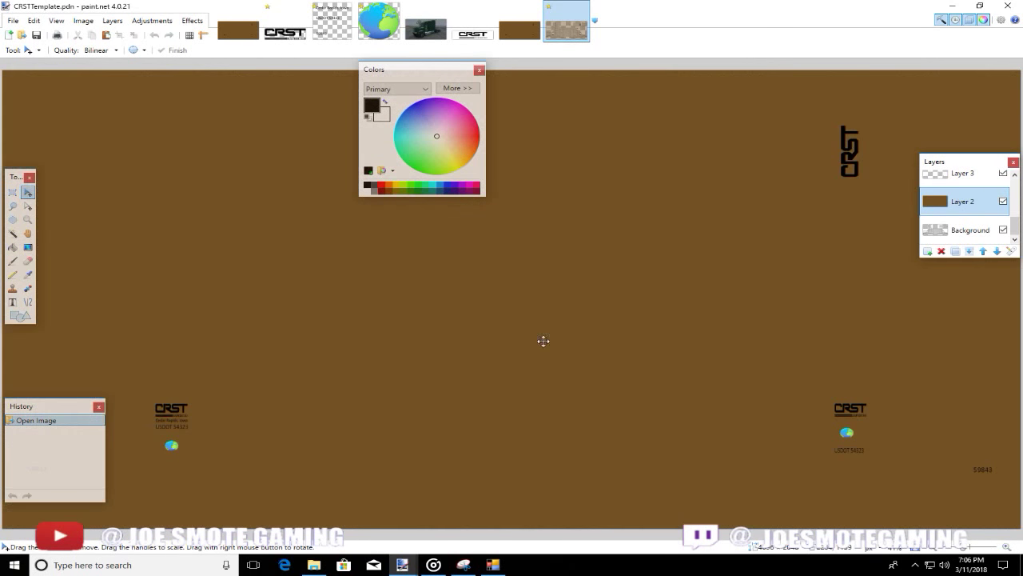
- Switch to ETS2 Studio, review the CRST skin's base truck and skin properties, and minimize the window
left_click(494, 565)
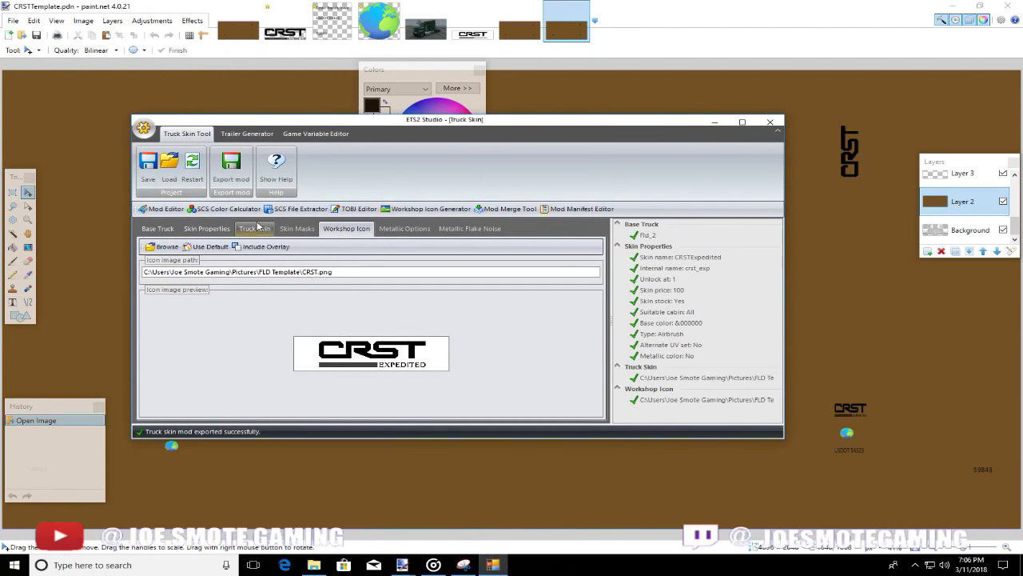
left_click(156, 229)
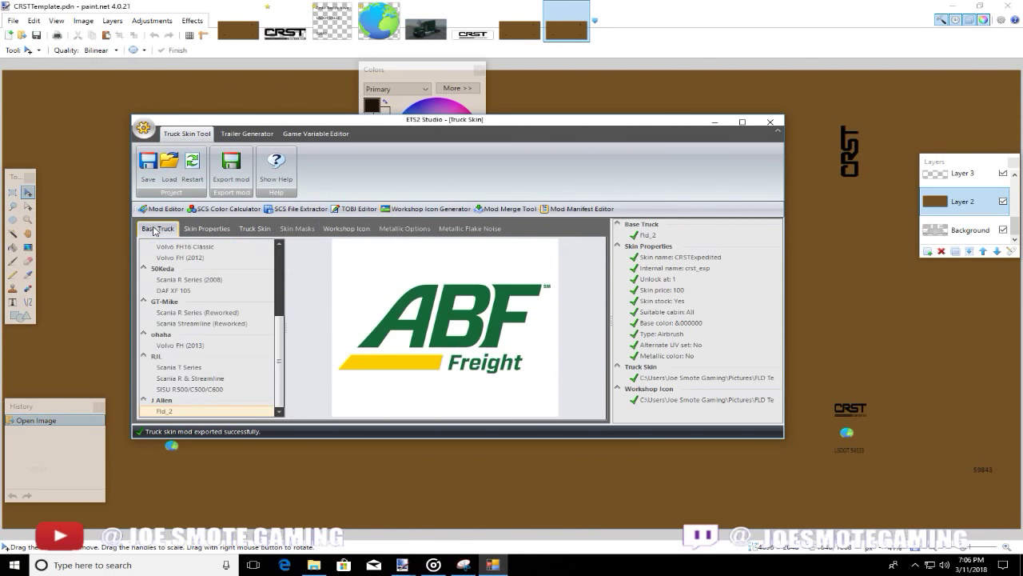
left_click(194, 229)
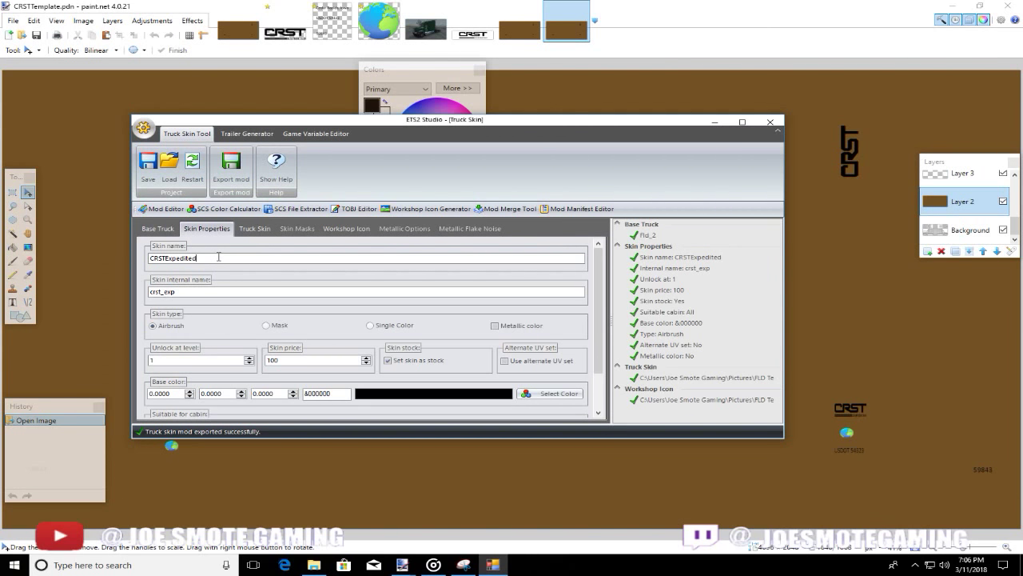
left_click(717, 123)
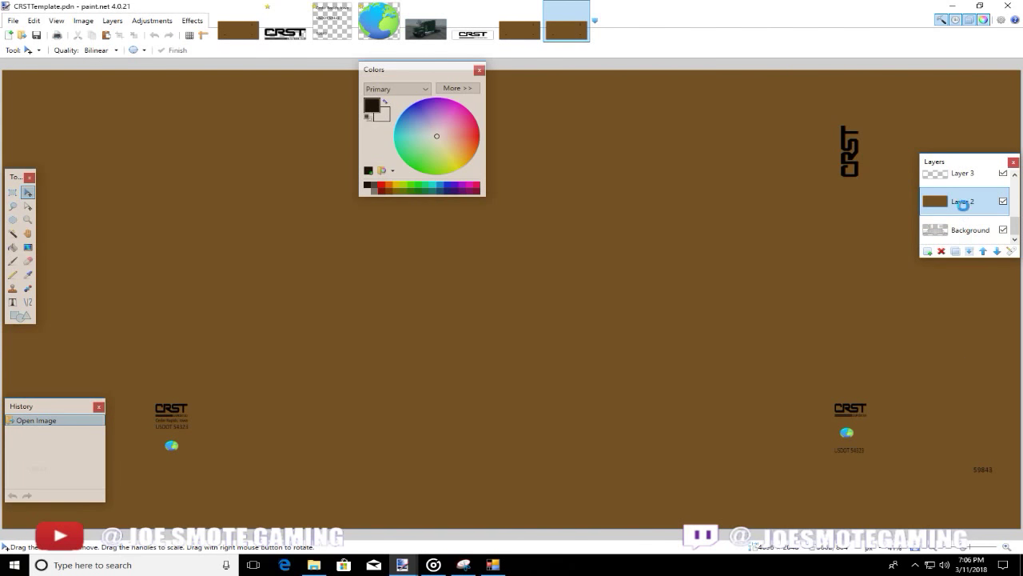
- Preview Layer 2 at opacity 31 over the truck wireframe
double_click(963, 204)
left_click_drag(584, 307, 524, 307)
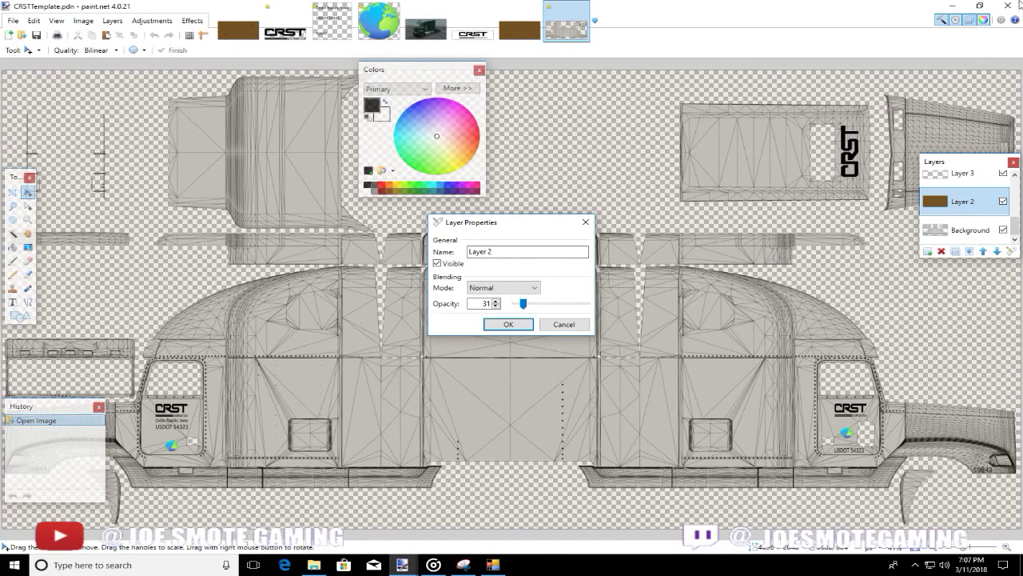
- Switch to ETS2 Studio and set the skin name to CRSTExpedited1 and the skin price to 1100
left_click(492, 564)
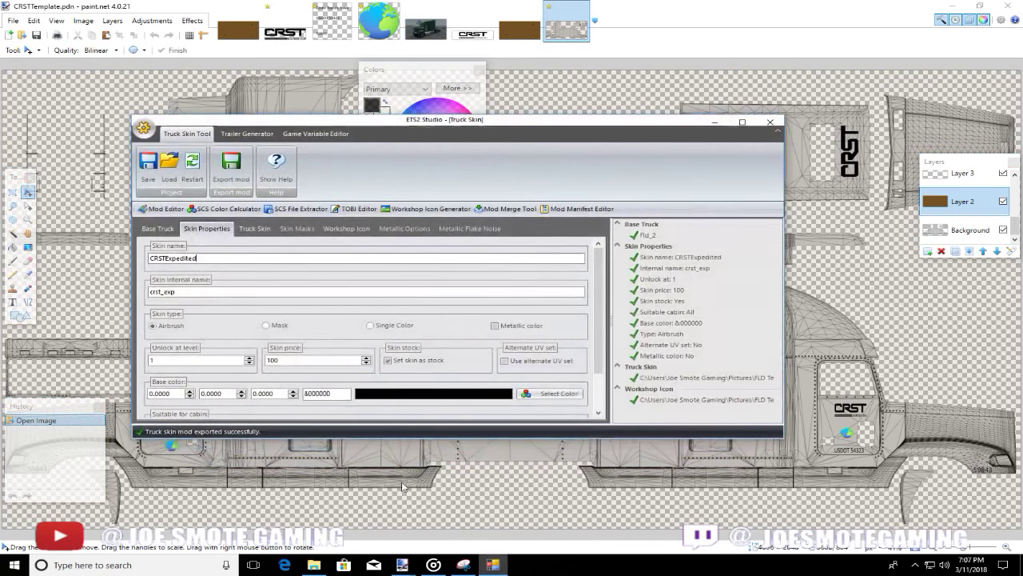
left_click(159, 228)
left_click(201, 228)
left_click(203, 259)
type("1")
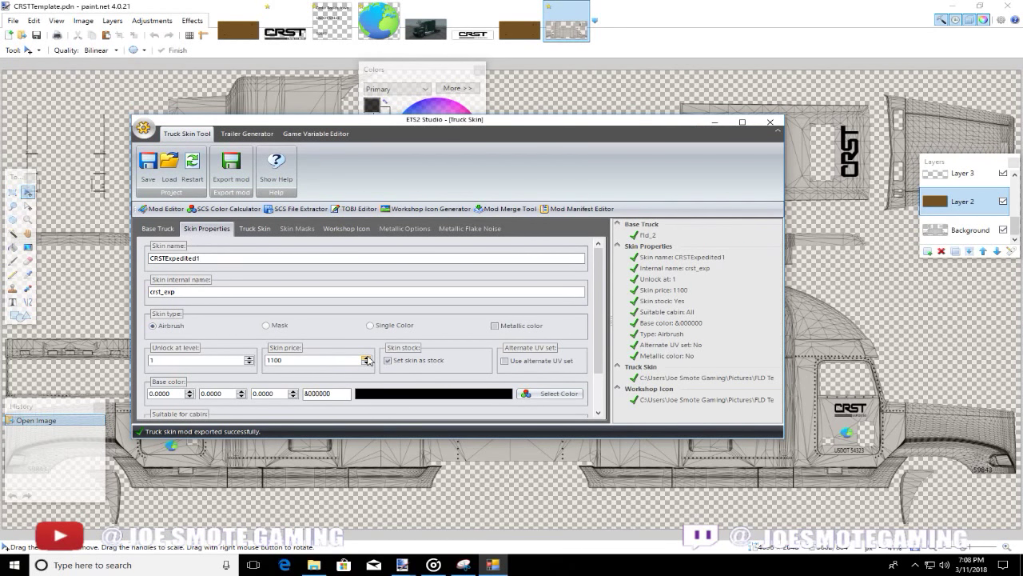
- Load CRSTTemplate.dds from the FLD Template folder as the truck skin image, filtering for DDS files
left_click(254, 231)
left_click(181, 257)
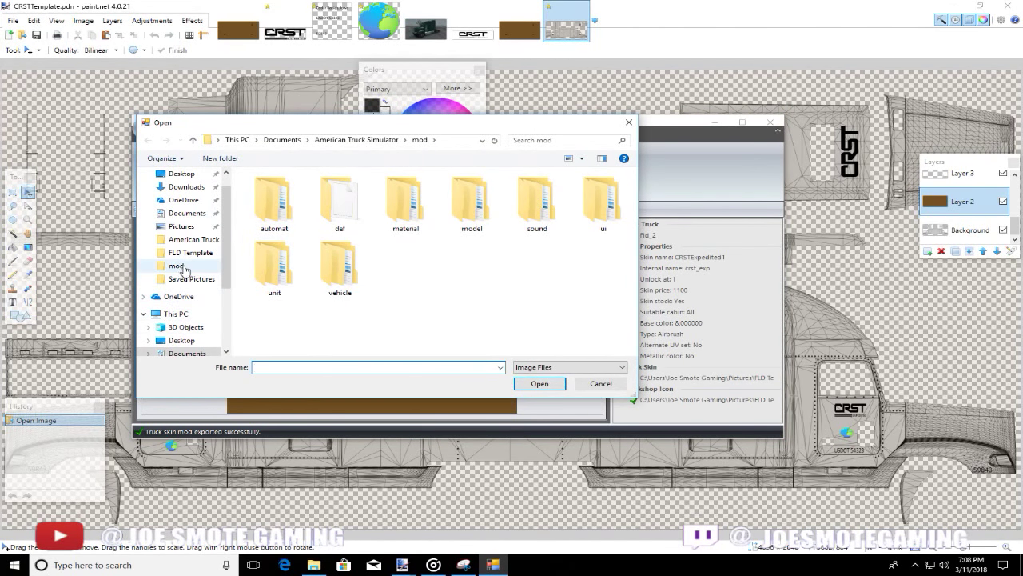
scroll(196, 256, "up", 1)
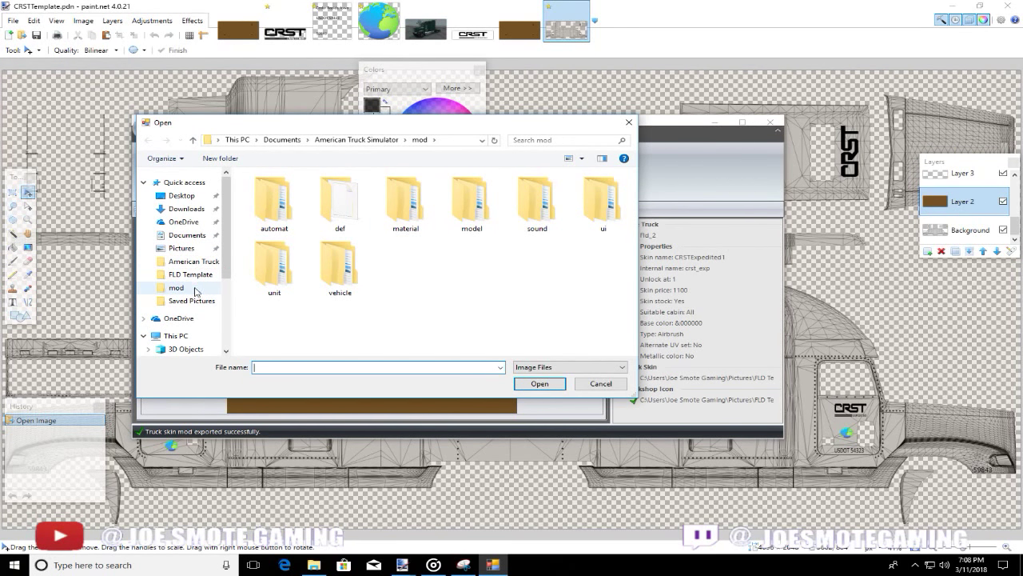
left_click(190, 274)
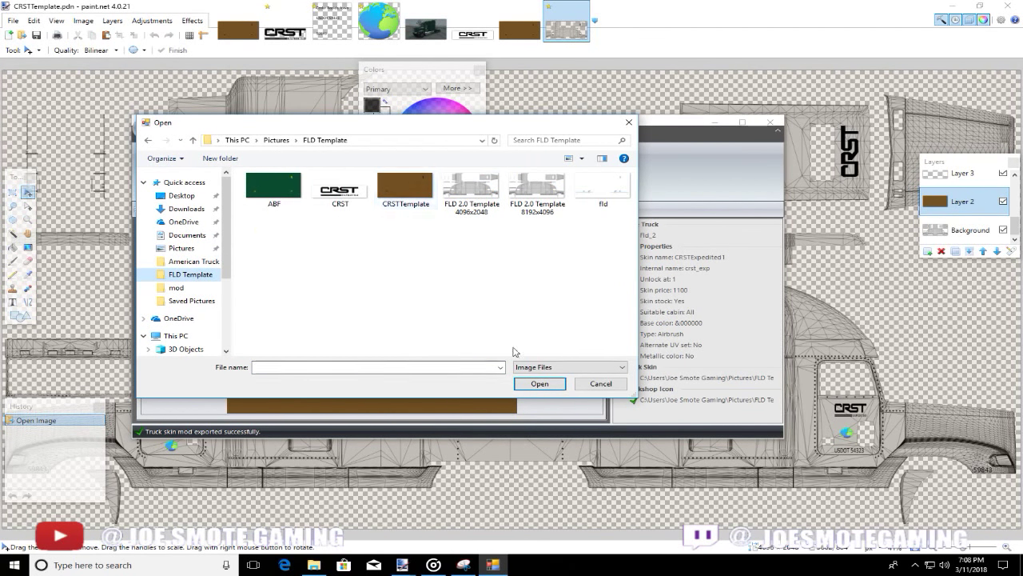
left_click(537, 368)
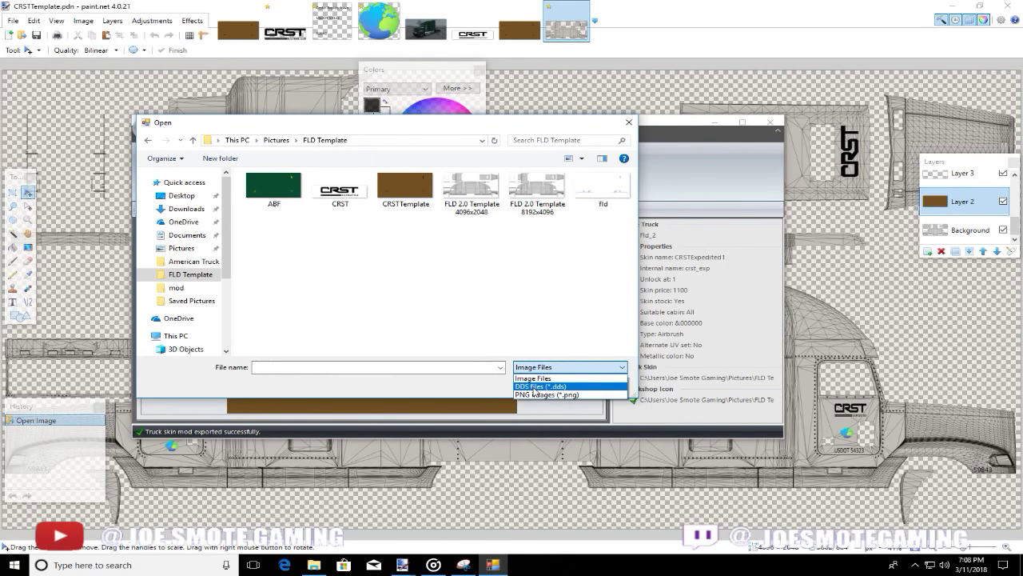
left_click(533, 387)
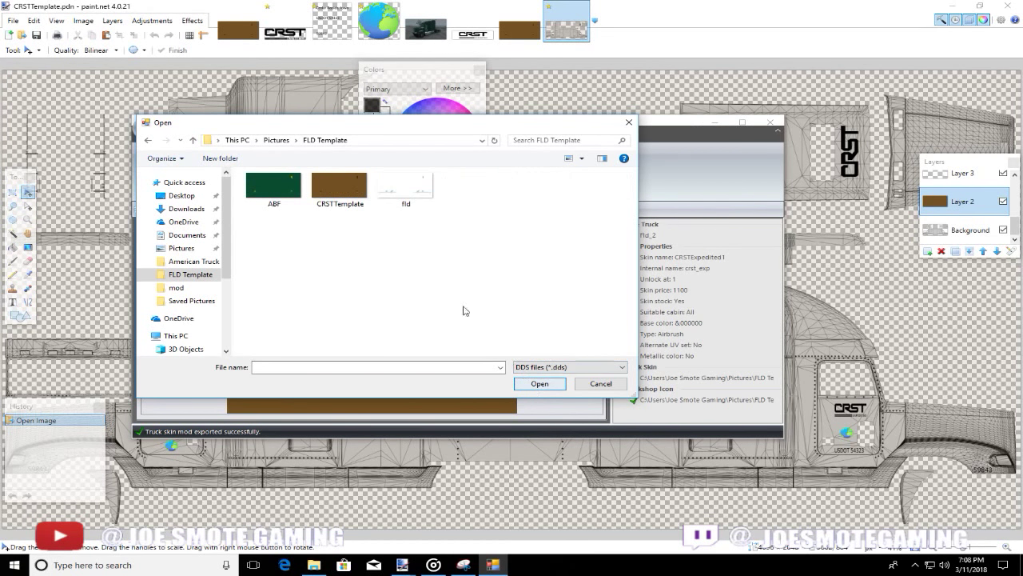
left_click(343, 187)
left_click(539, 383)
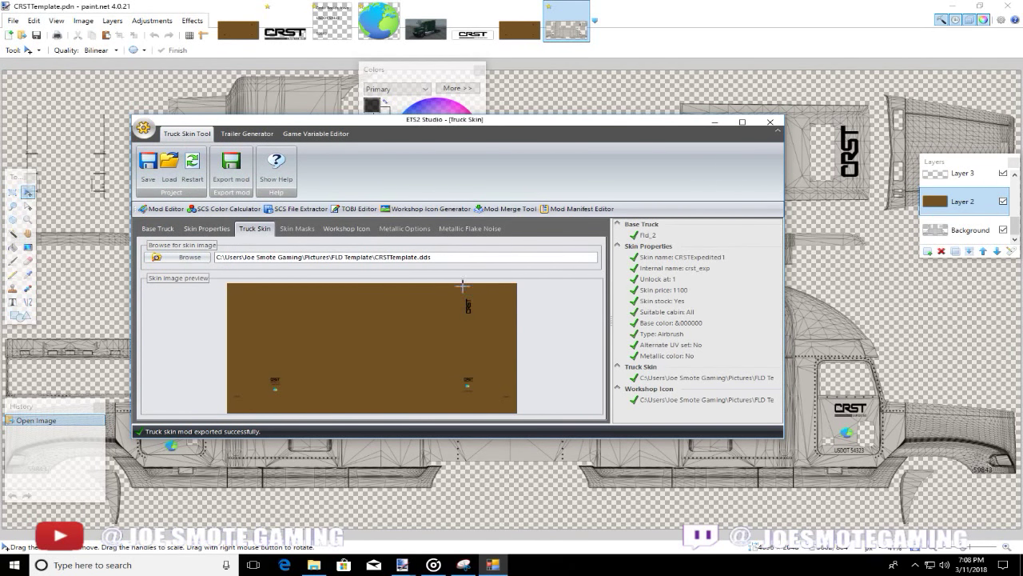
- Check the workshop icon and export the mod to American Truck Simulator's mod folder, replacing the existing CRSTSkin1.scs
left_click(342, 230)
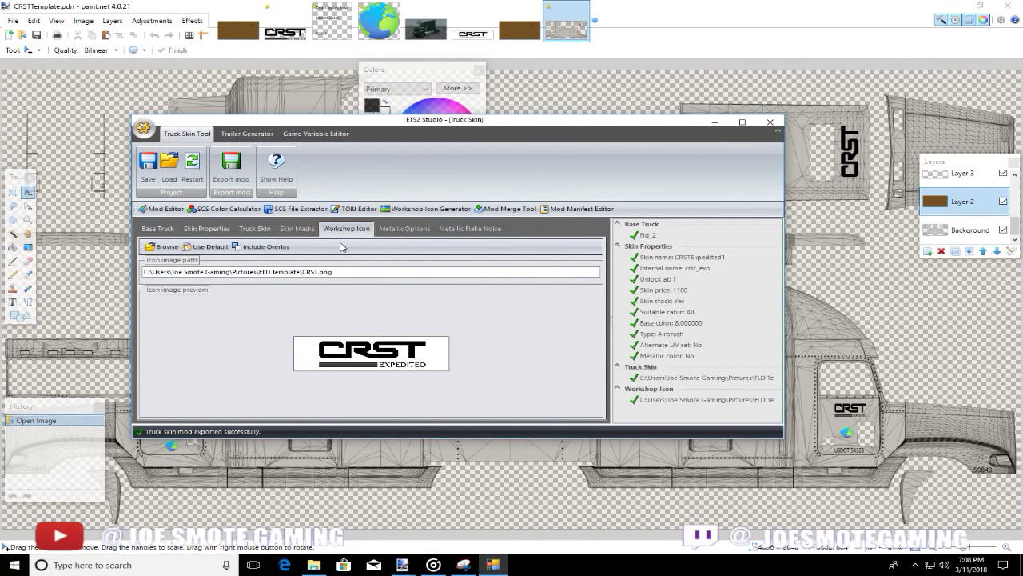
left_click(248, 177)
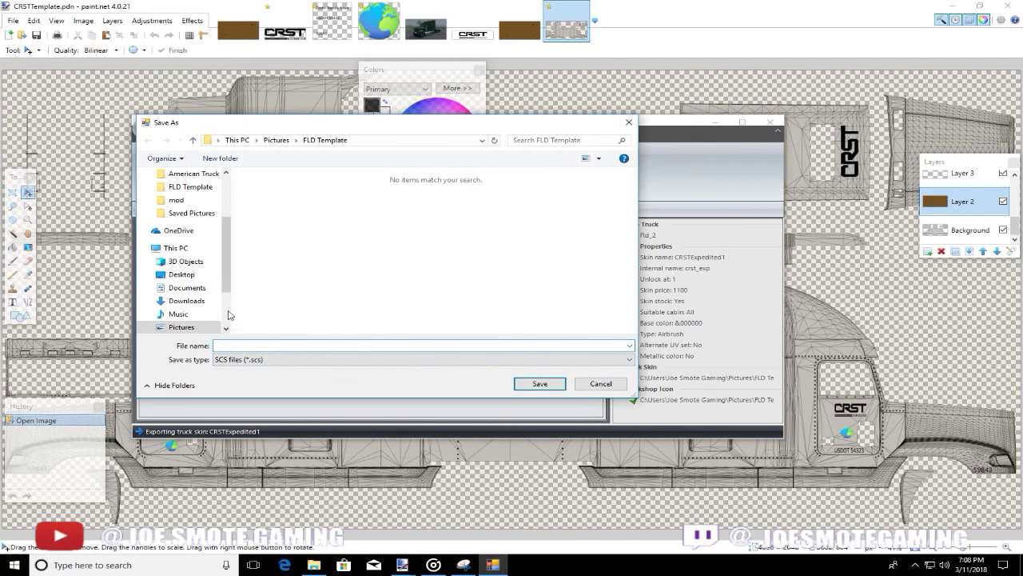
left_click(182, 288)
double_click(292, 201)
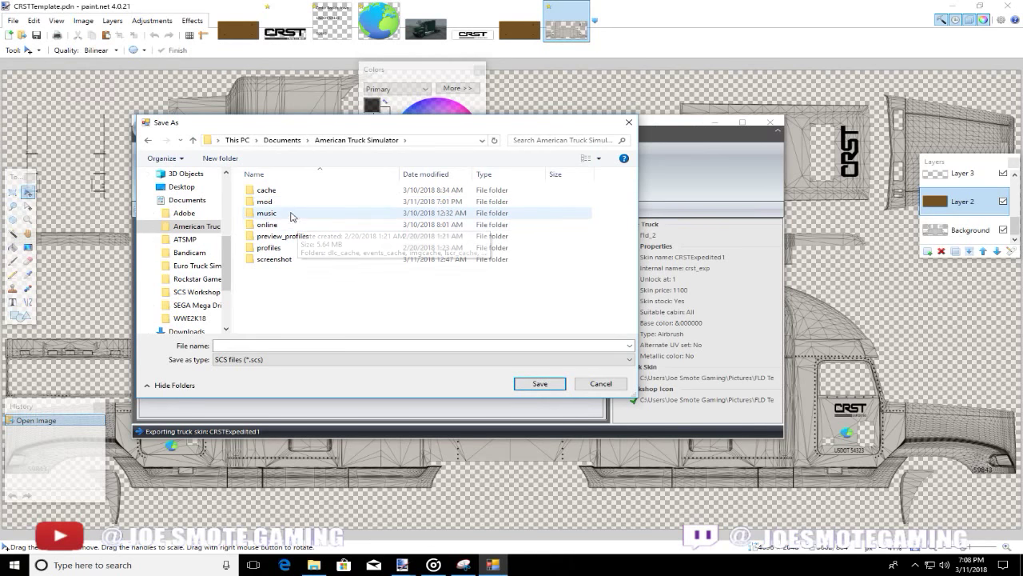
double_click(291, 204)
scroll(478, 264, "down", 1)
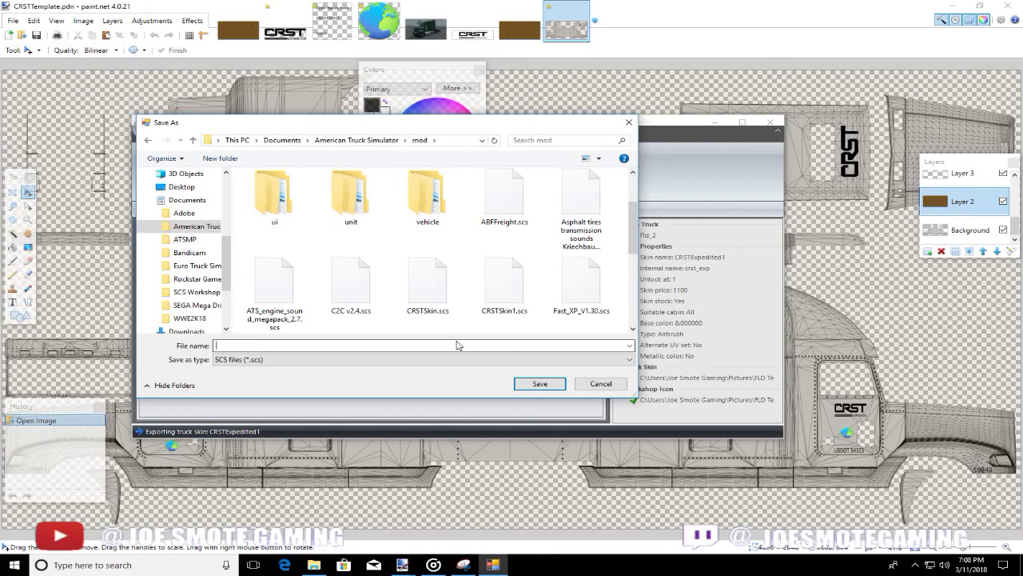
type("CRTSkin1")
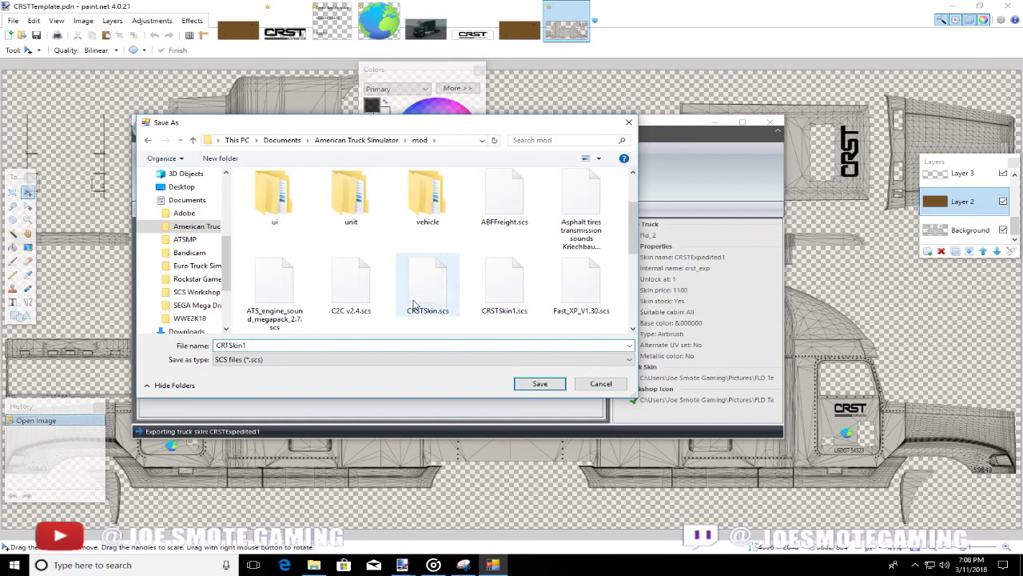
left_click(503, 286)
left_click(516, 383)
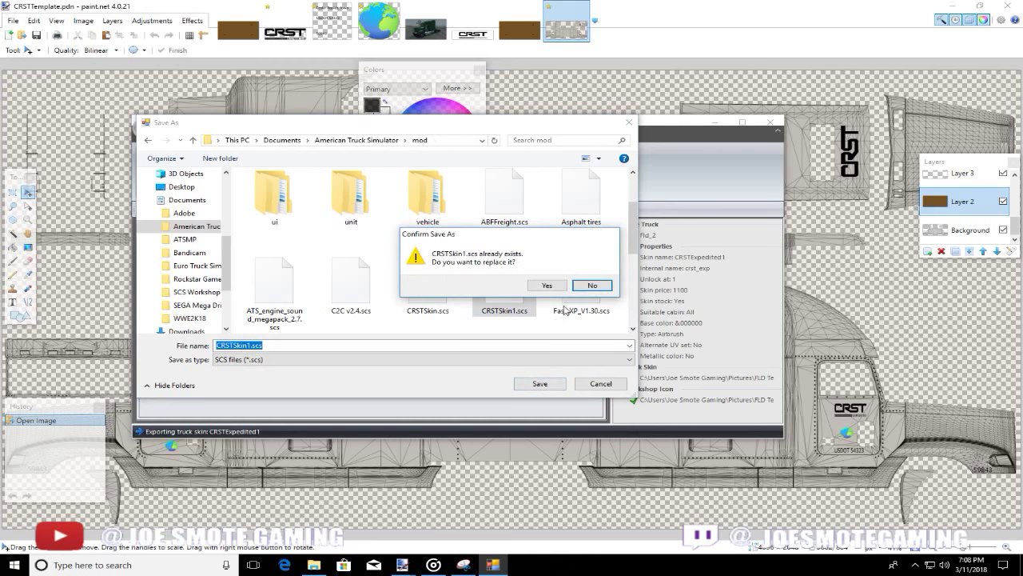
left_click(546, 285)
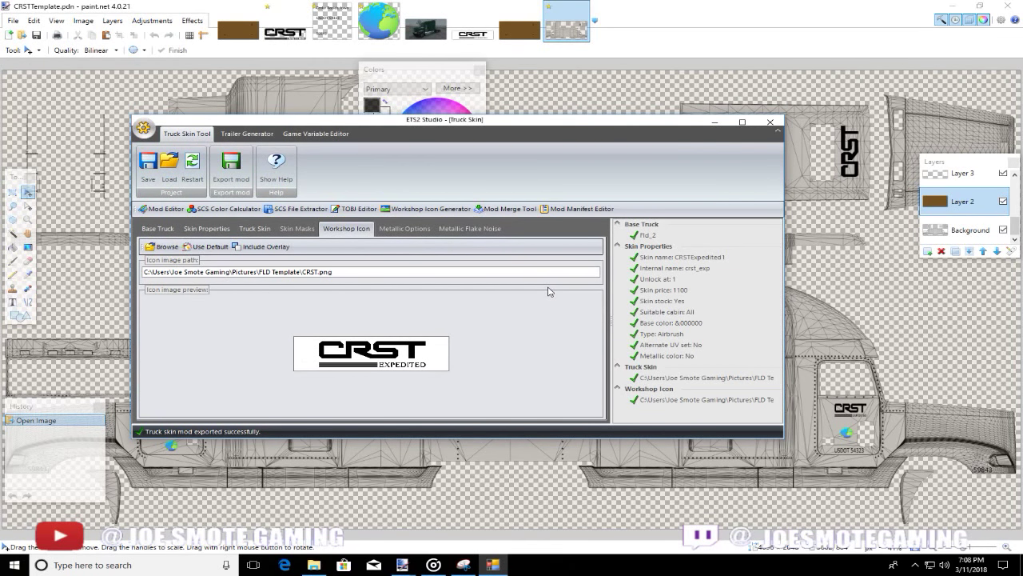
- Discard the Layer 2 opacity change in paint.net and launch American Truck Simulator from the desktop
left_click(714, 126)
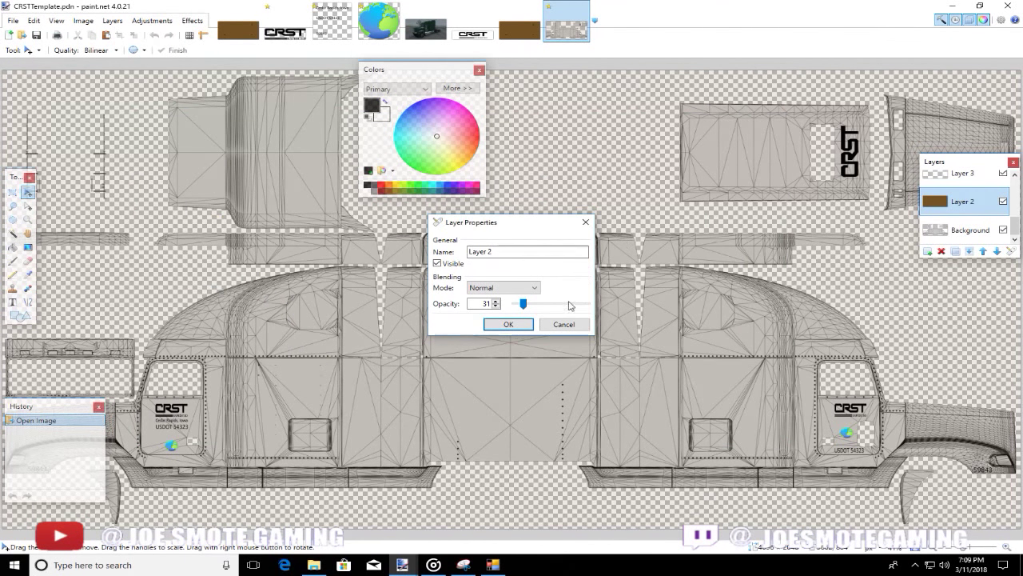
left_click(553, 325)
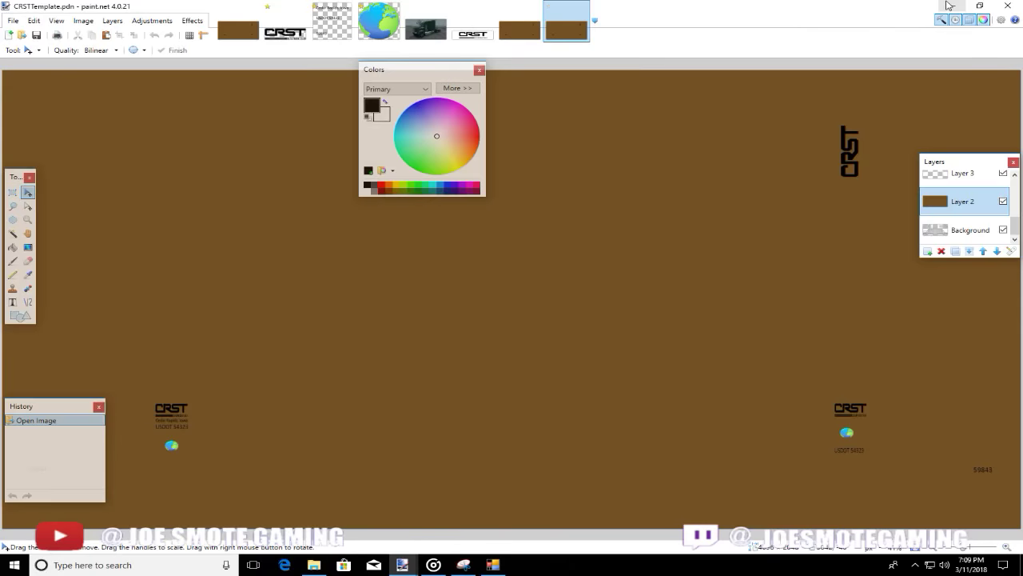
left_click(943, 5)
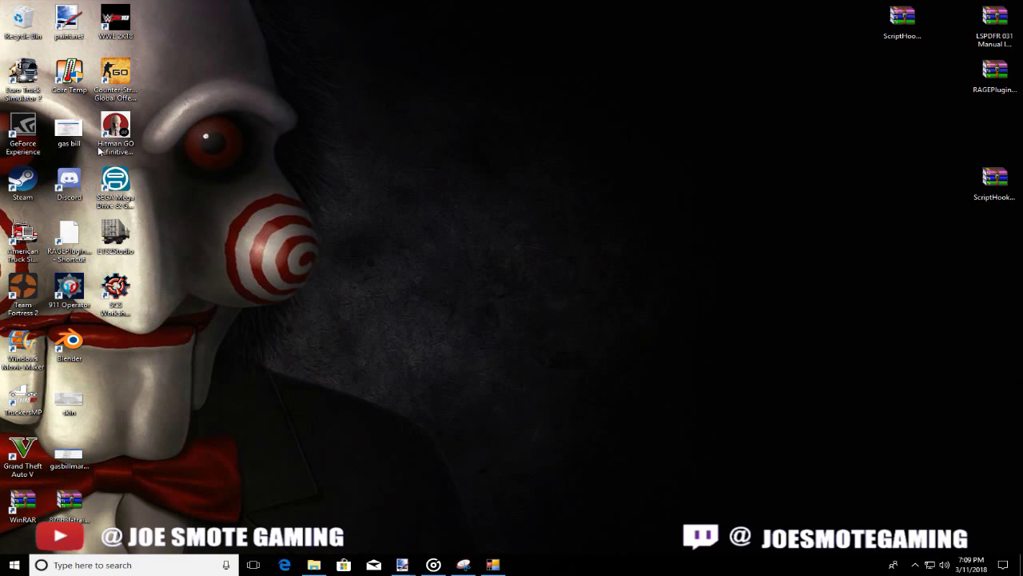
double_click(32, 233)
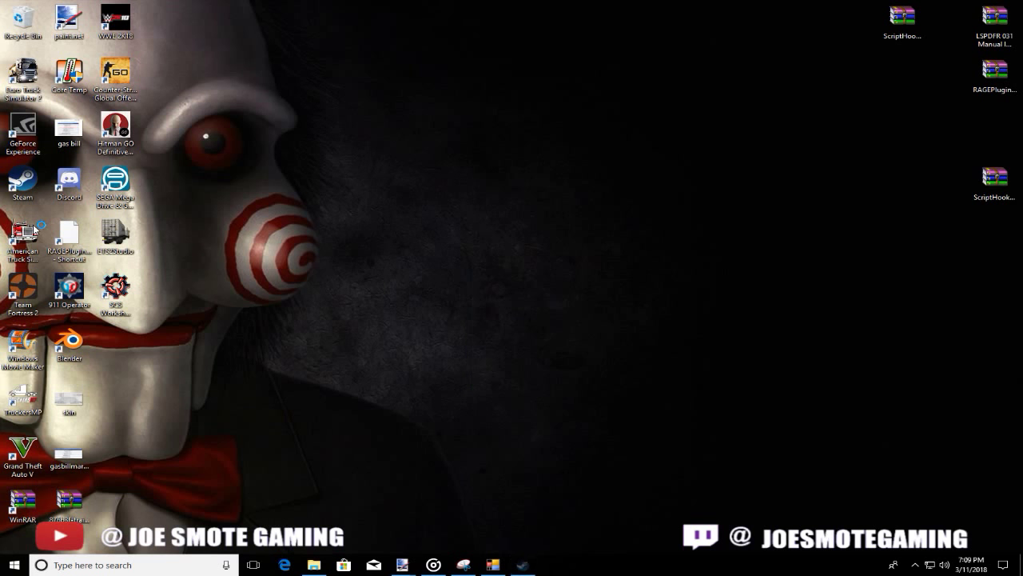